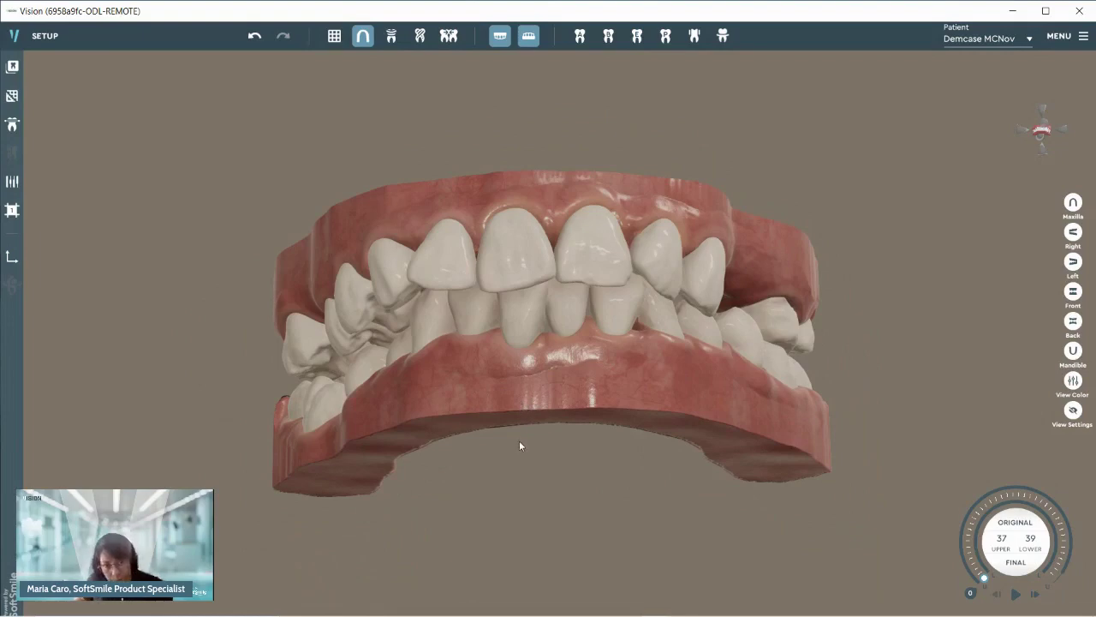
# - Open the treatment plan chart and show only the upper jaw from the occlusal side
pyautogui.moveTo(554, 326); pyautogui.dragTo(553, 347, button='middle')
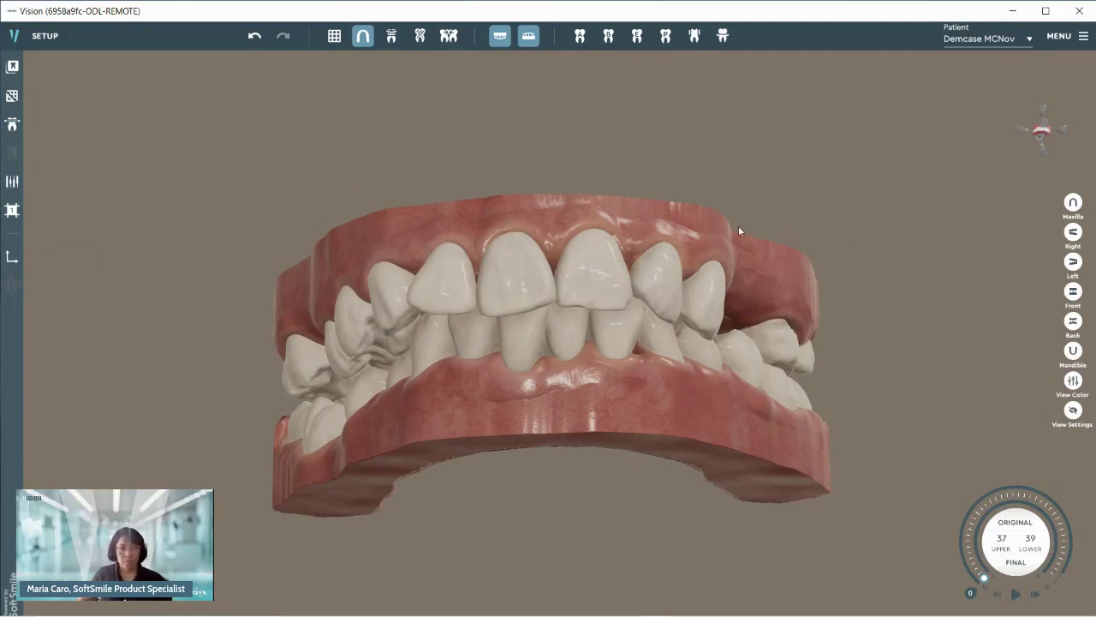
pyautogui.moveTo(444, 342); pyautogui.dragTo(445, 337, button='middle')
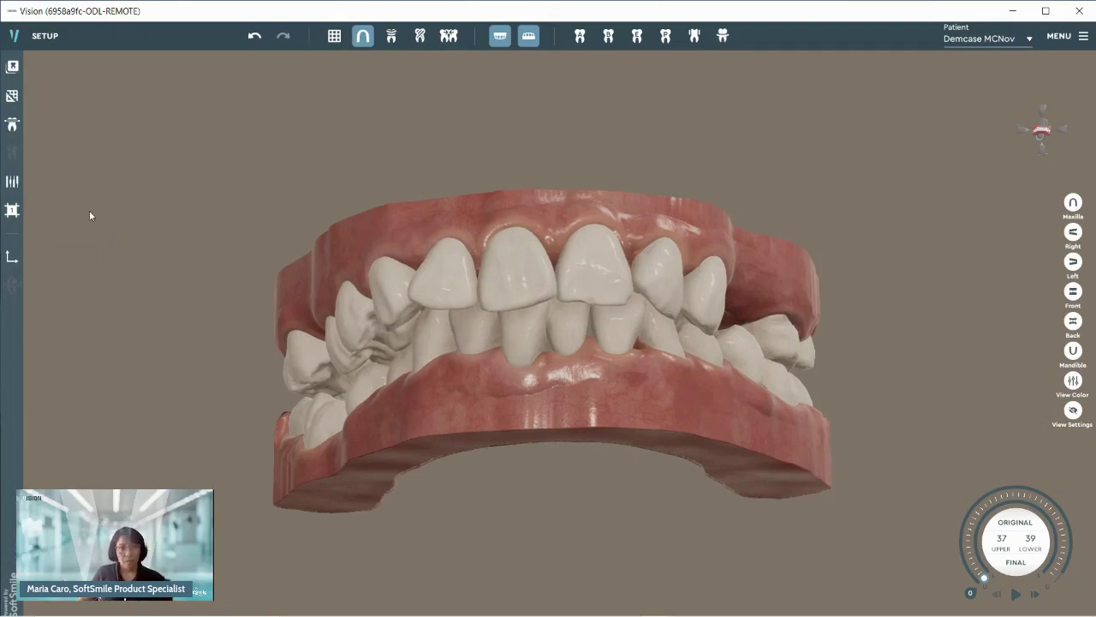
pyautogui.click(13, 182)
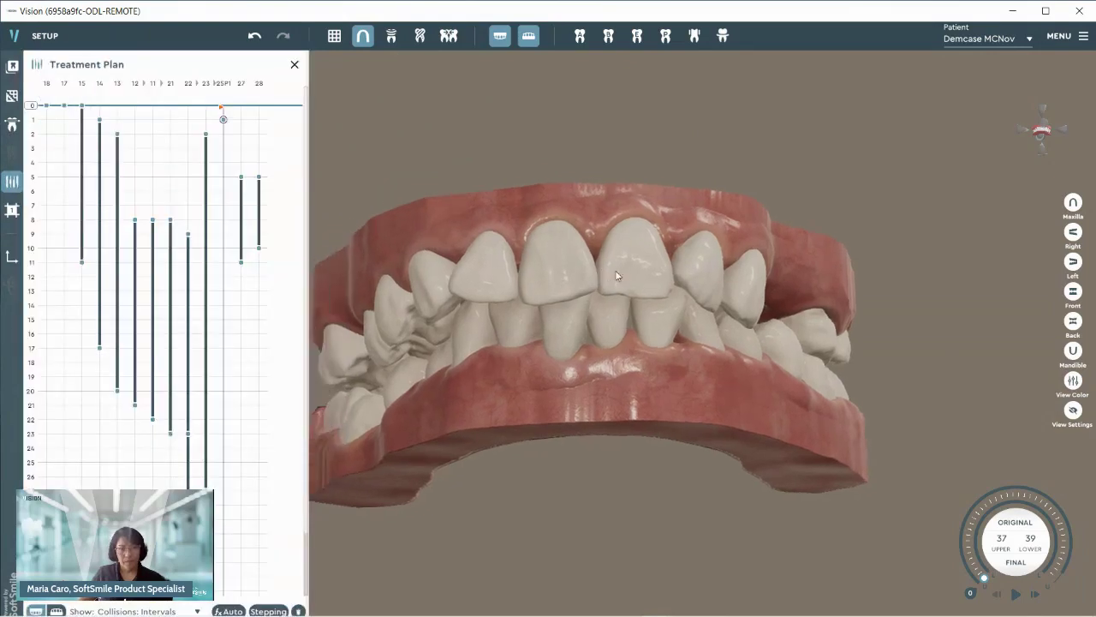
pyautogui.click(1072, 204)
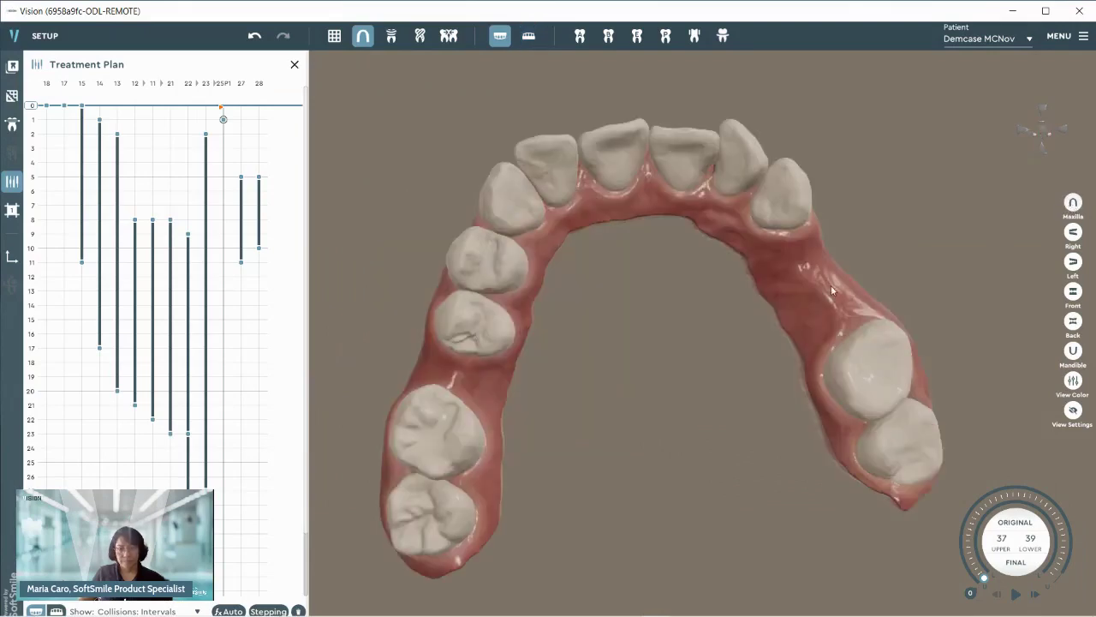
pyautogui.moveTo(776, 339); pyautogui.dragTo(702, 322)
pyautogui.moveTo(704, 327); pyautogui.dragTo(617, 320, button='middle')
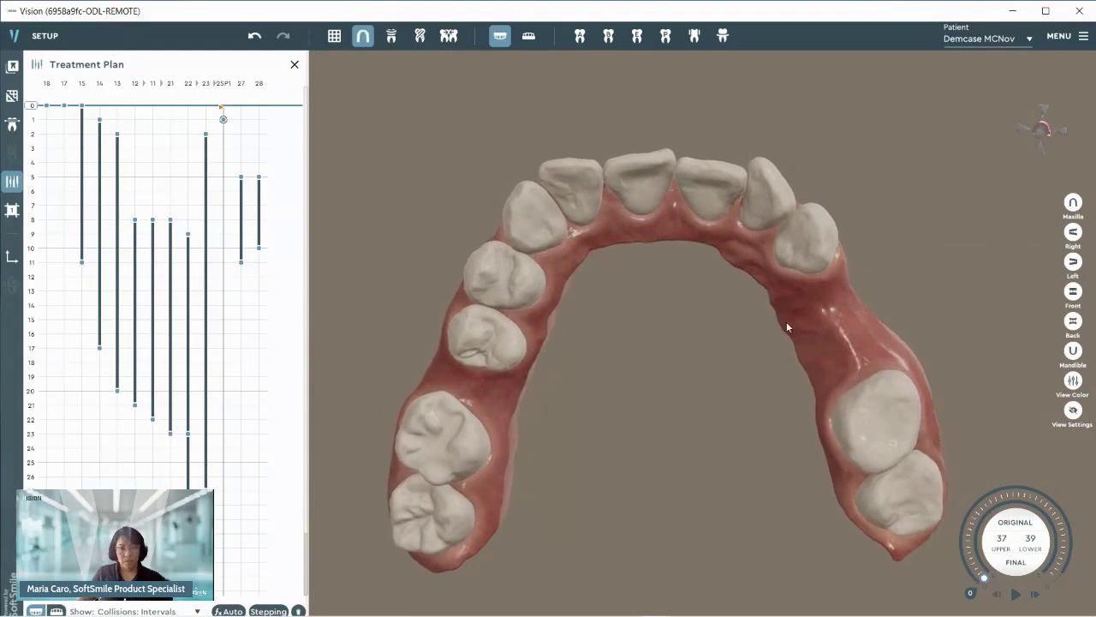
pyautogui.moveTo(742, 315); pyautogui.dragTo(714, 294, button='middle')
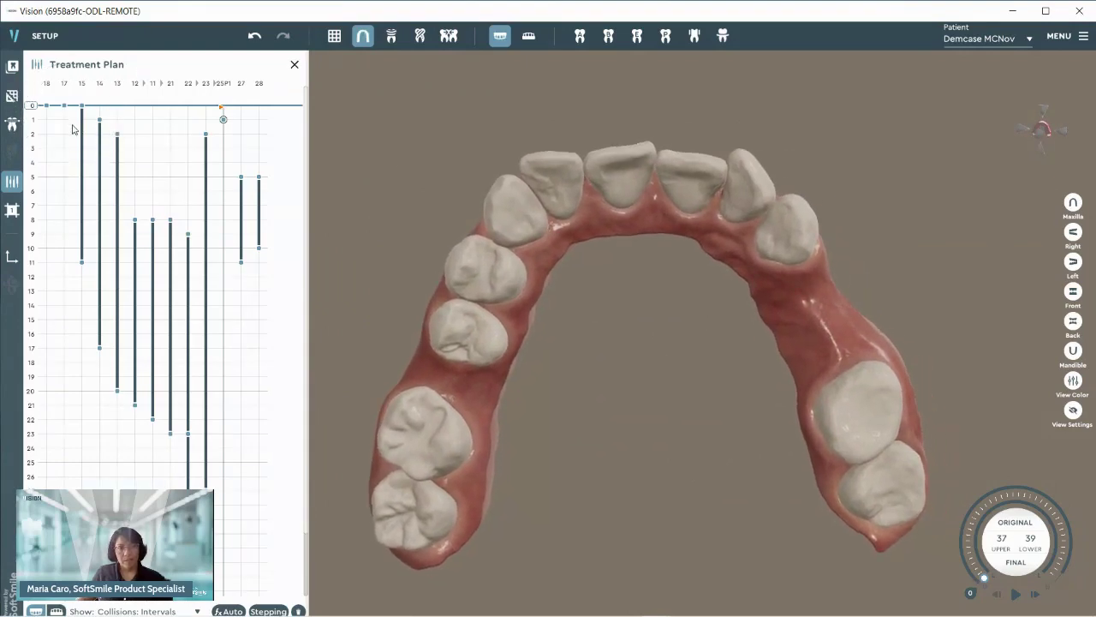
pyautogui.press('ctrl')
pyautogui.press('ctrl')
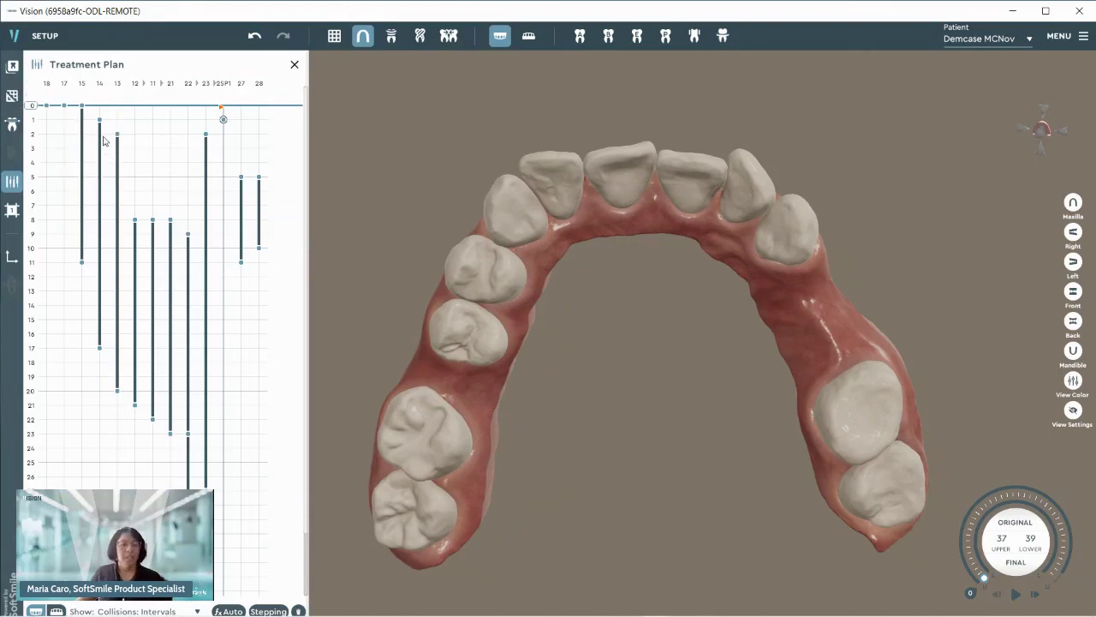
pyautogui.click(124, 196)
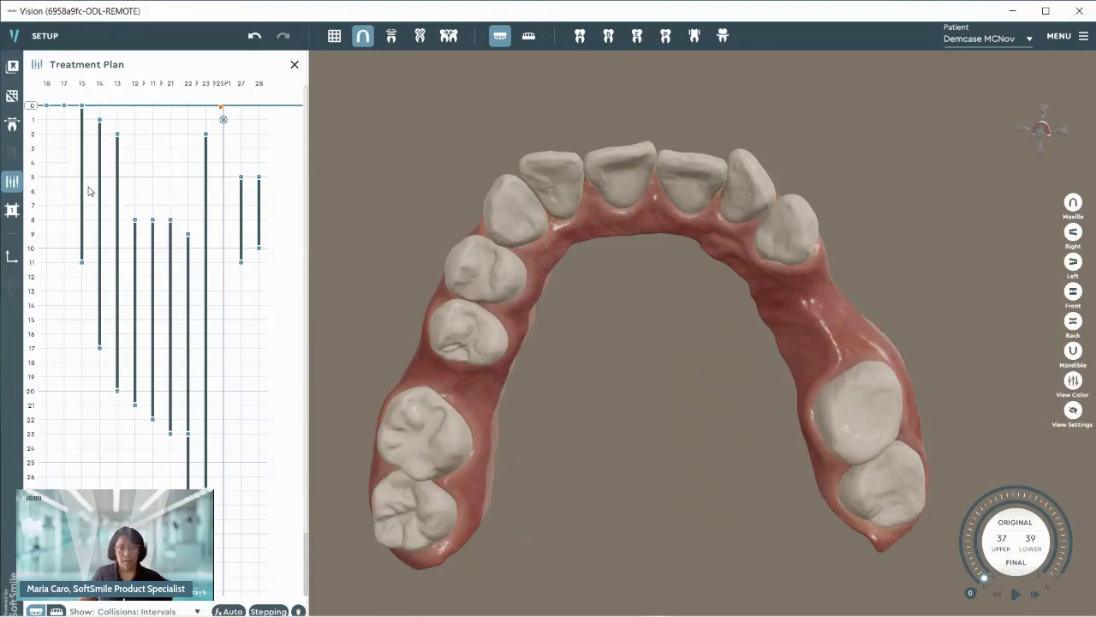
pyautogui.click(83, 184)
pyautogui.moveTo(83, 176)
pyautogui.mouseDown()
pyautogui.moveTo(83, 262)
pyautogui.moveTo(82, 214)
pyautogui.moveTo(87, 196)
pyautogui.moveTo(83, 262)
pyautogui.moveTo(97, 185)
pyautogui.mouseUp()
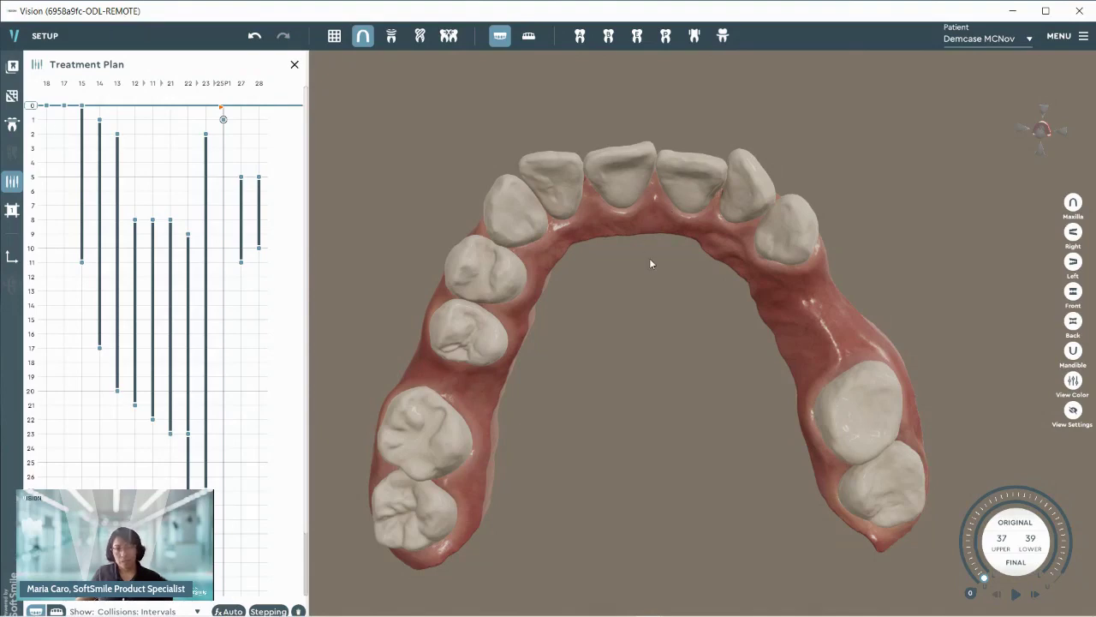
pyautogui.click(581, 38)
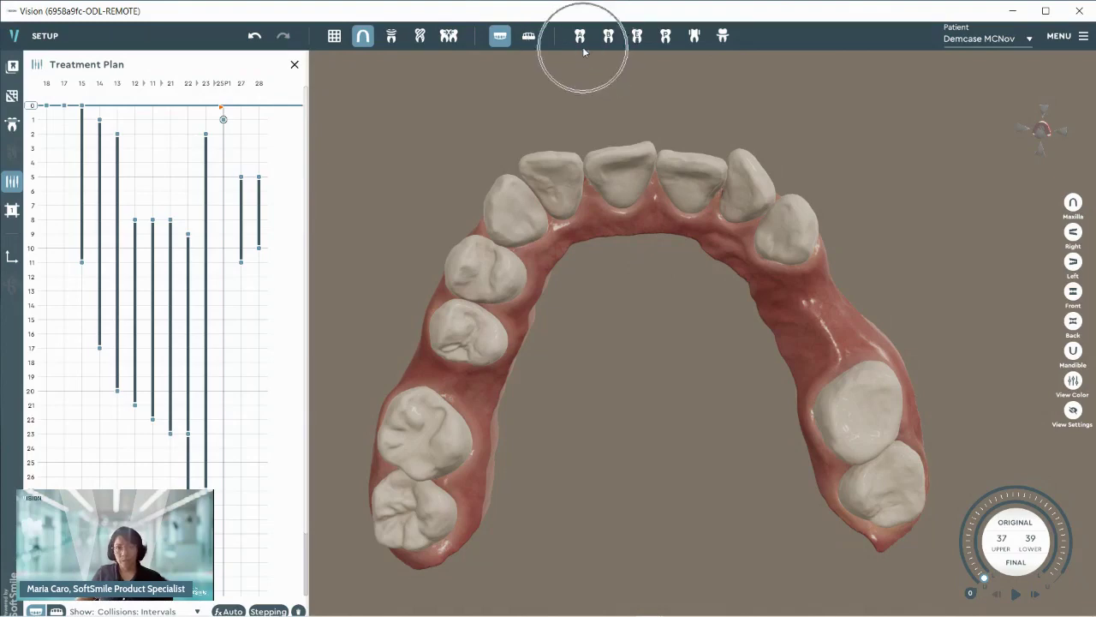
pyautogui.click(581, 43)
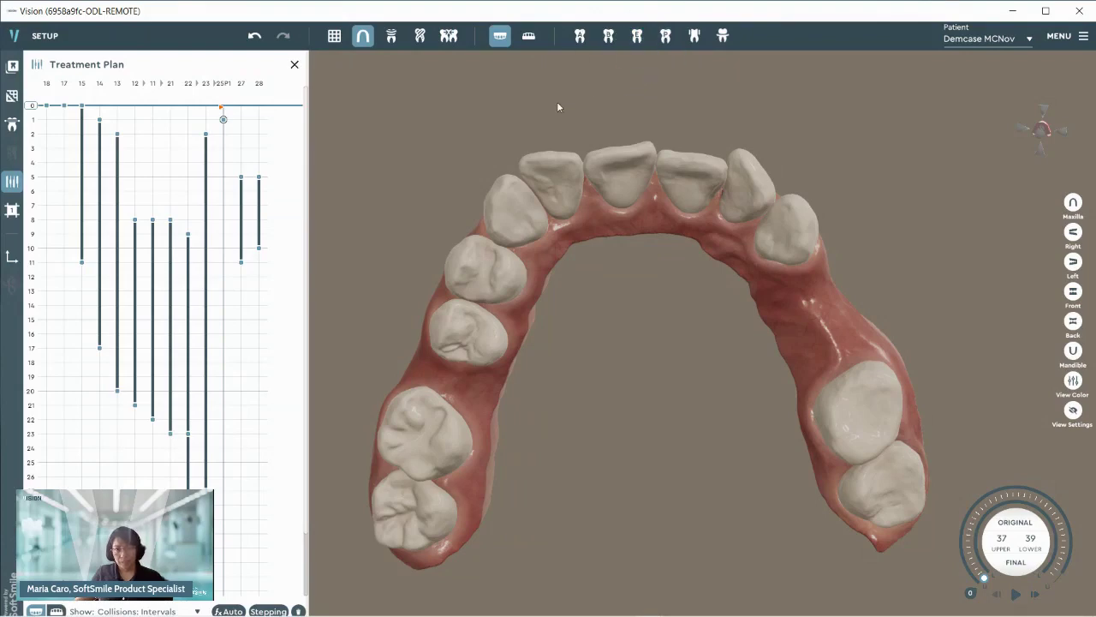
# - Advance the upper arch from stage 0 to stage 10 to review the early tooth movements
pyautogui.click(34, 113)
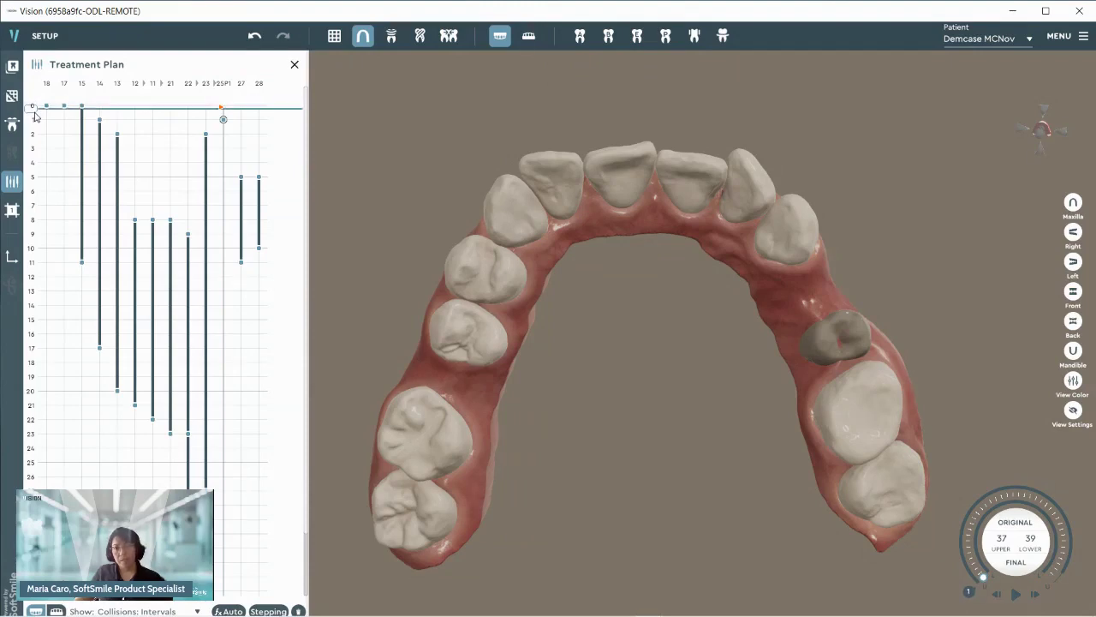
pyautogui.click(34, 113)
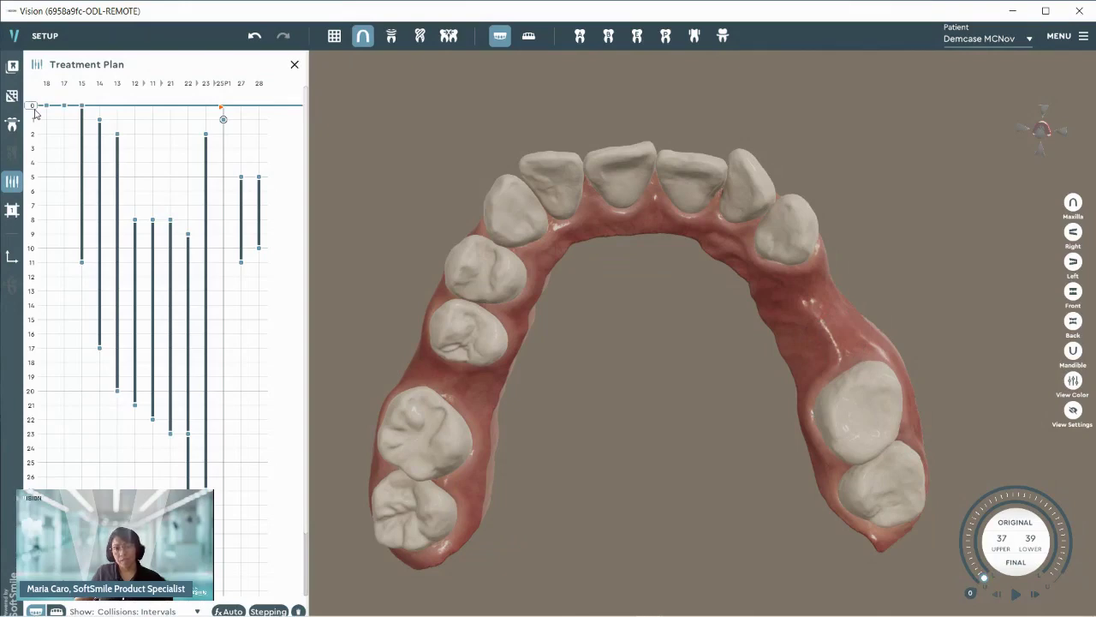
pyautogui.moveTo(35, 109); pyautogui.dragTo(37, 136)
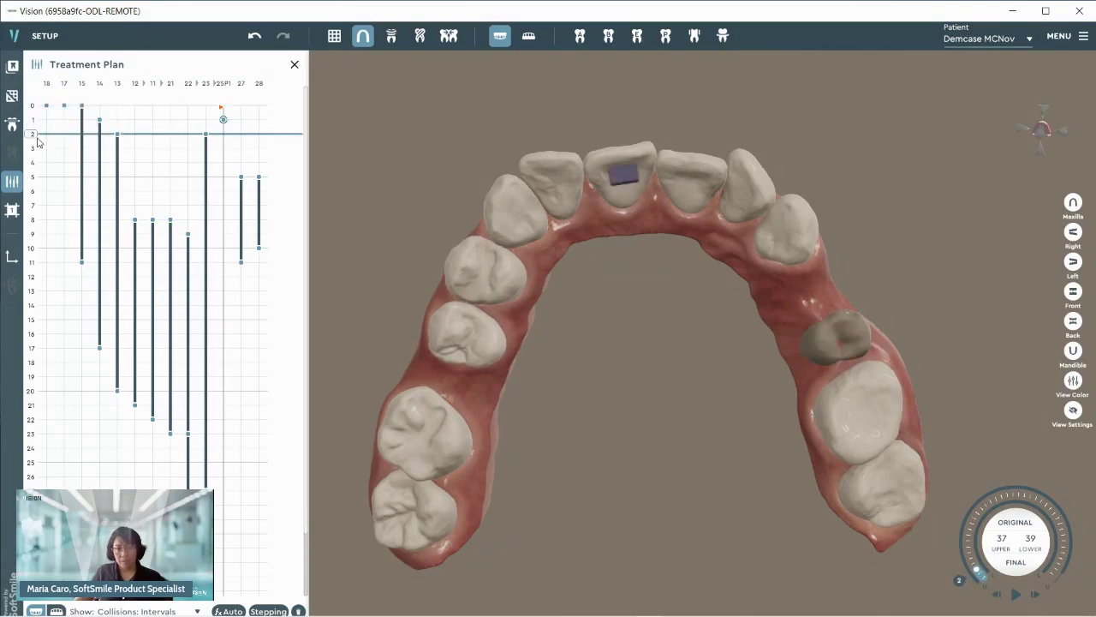
pyautogui.moveTo(37, 144); pyautogui.dragTo(38, 250)
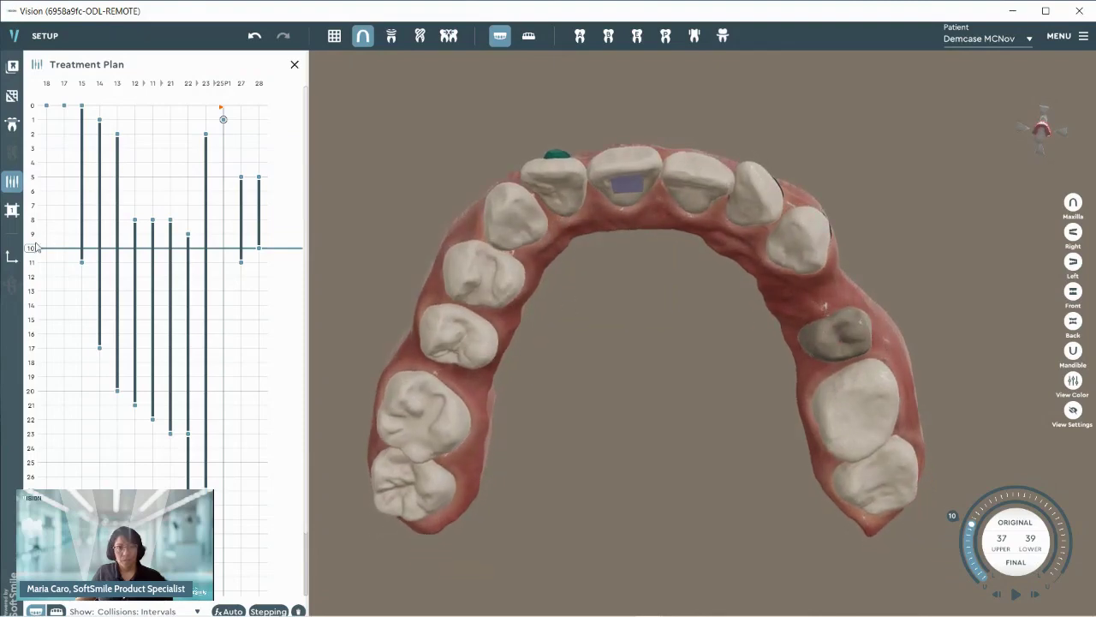
# - Review the upper arch from the front while advancing the treatment through stage 15 to stage 36
pyautogui.moveTo(30, 248); pyautogui.dragTo(121, 305)
pyautogui.moveTo(543, 215); pyautogui.dragTo(559, 250)
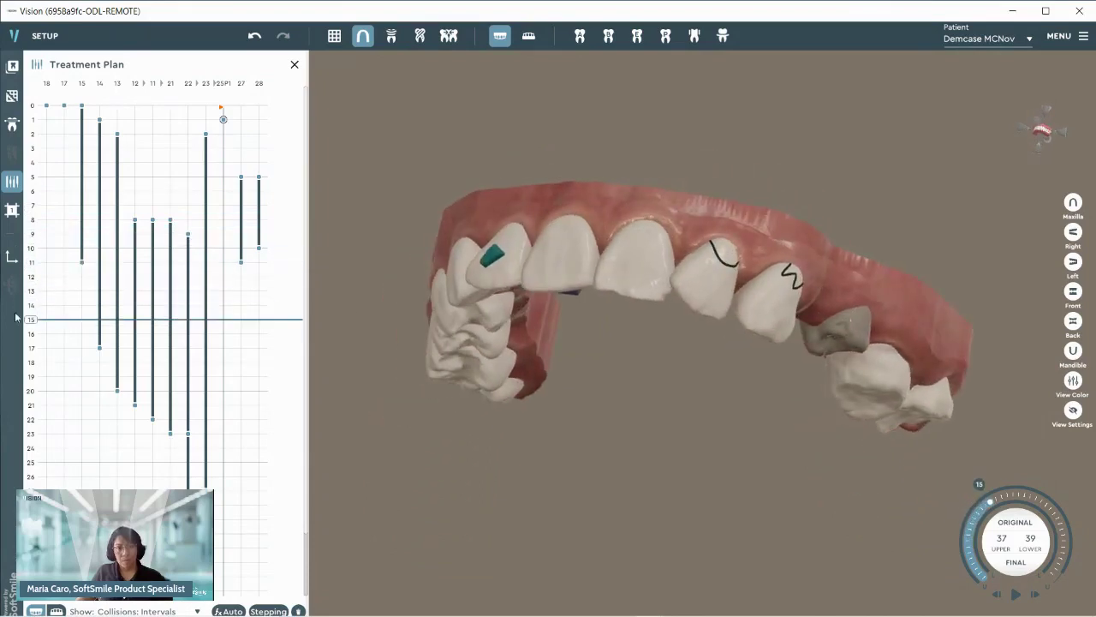
pyautogui.moveTo(31, 323); pyautogui.dragTo(53, 610)
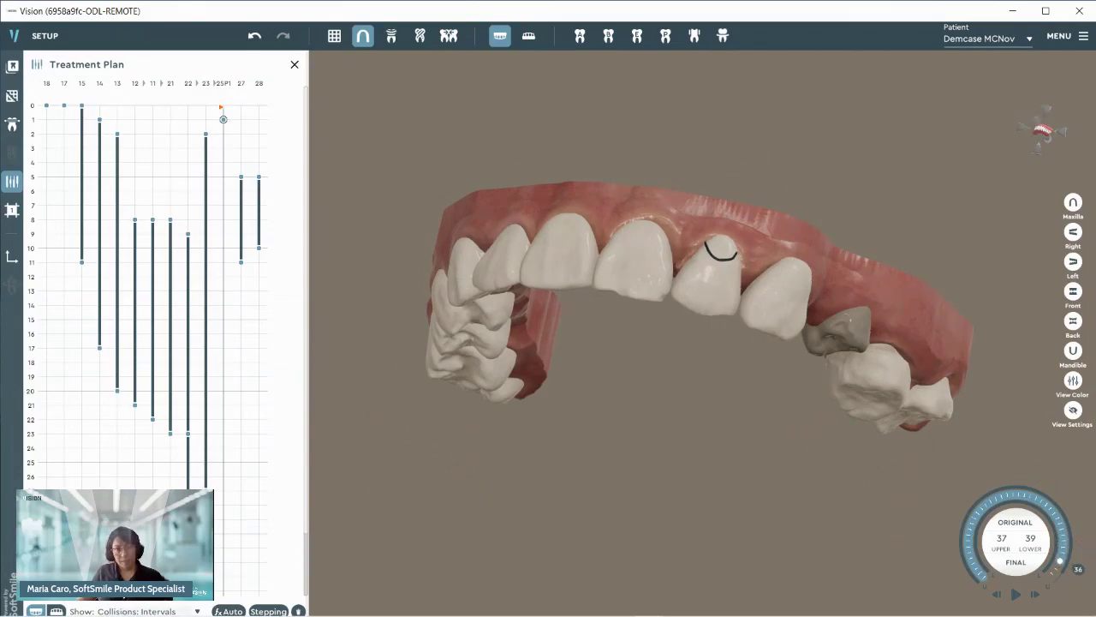
pyautogui.scroll(-1, 255, 476)
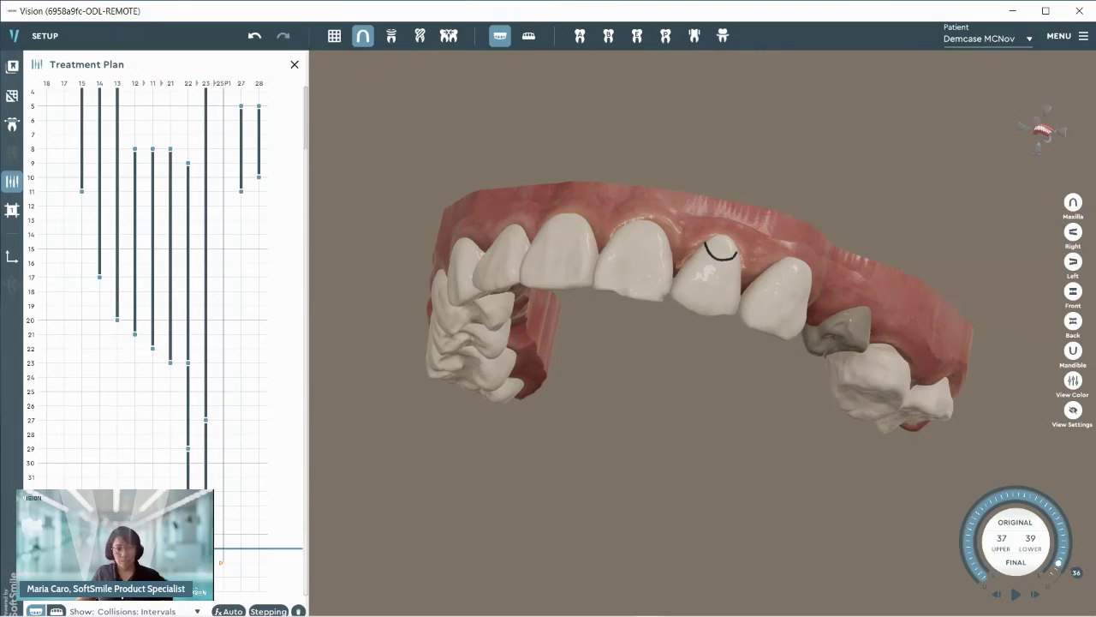
# - Move the treatment back to stage 17 and highlight tooth 13 in the chart and model
pyautogui.moveTo(31, 548); pyautogui.dragTo(133, 212)
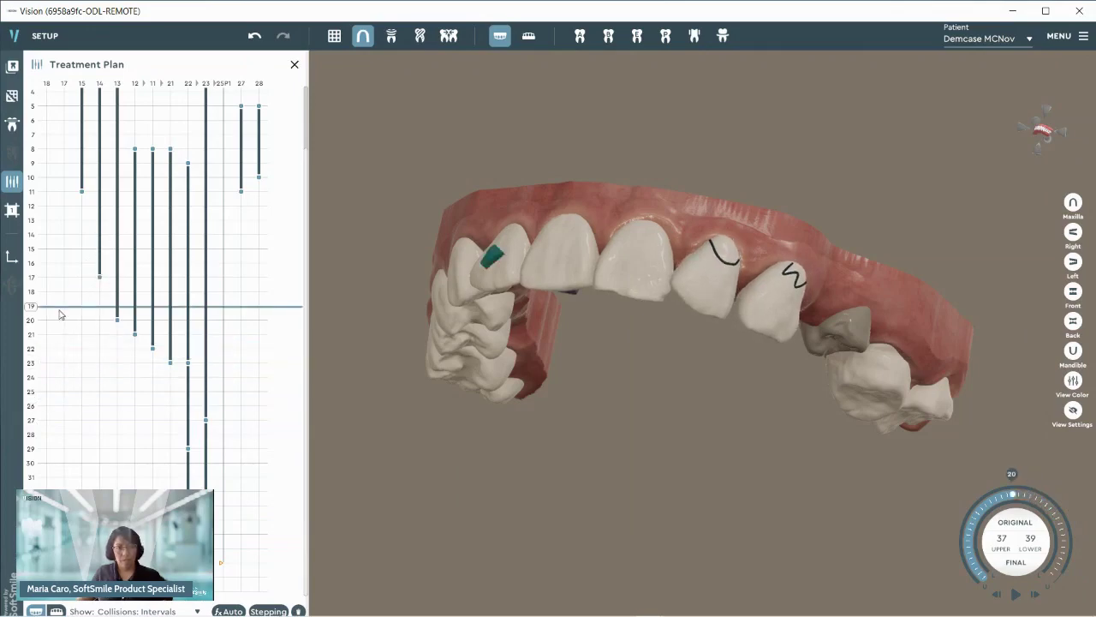
pyautogui.moveTo(257, 306); pyautogui.dragTo(41, 177)
pyautogui.moveTo(70, 119); pyautogui.dragTo(76, 94)
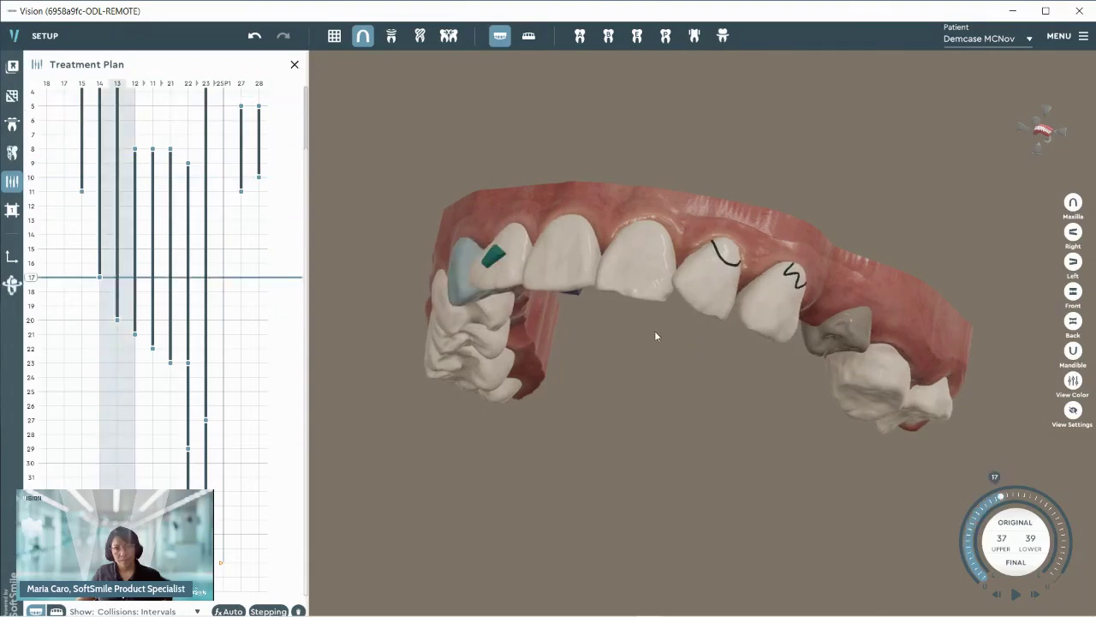
# - Return the treatment to stage 0 and inspect the upper arch from the occlusal side
pyautogui.moveTo(654, 332); pyautogui.dragTo(666, 205, button='middle')
pyautogui.moveTo(656, 304); pyautogui.dragTo(676, 257)
pyautogui.moveTo(34, 282); pyautogui.dragTo(79, 104)
pyautogui.scroll(2, 82, 150)
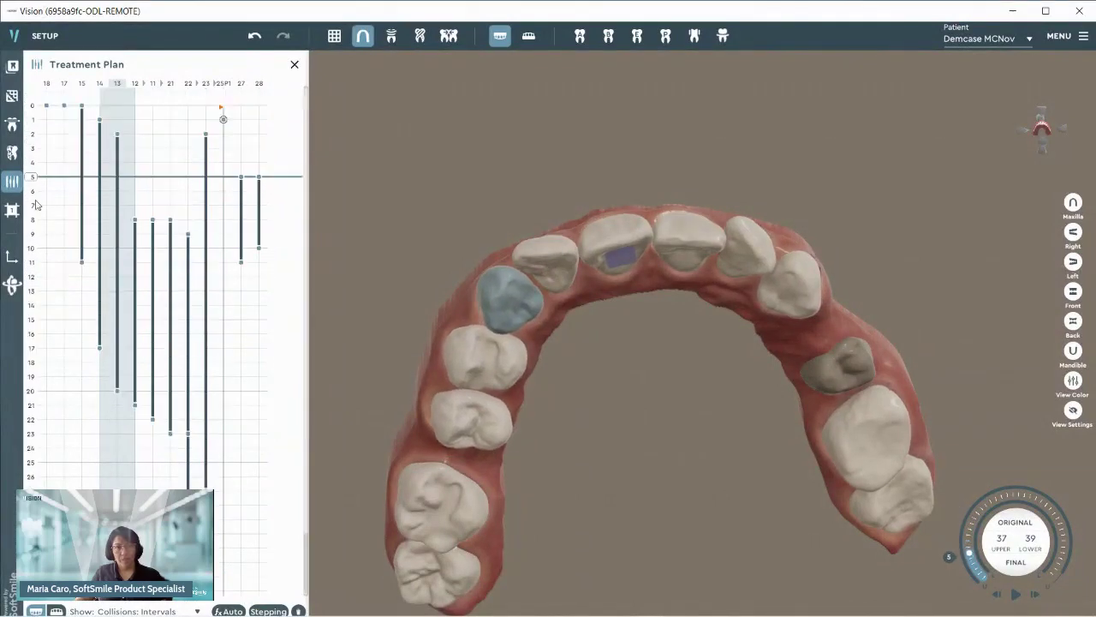
pyautogui.moveTo(34, 181); pyautogui.dragTo(49, 105)
pyautogui.moveTo(475, 415); pyautogui.dragTo(624, 342)
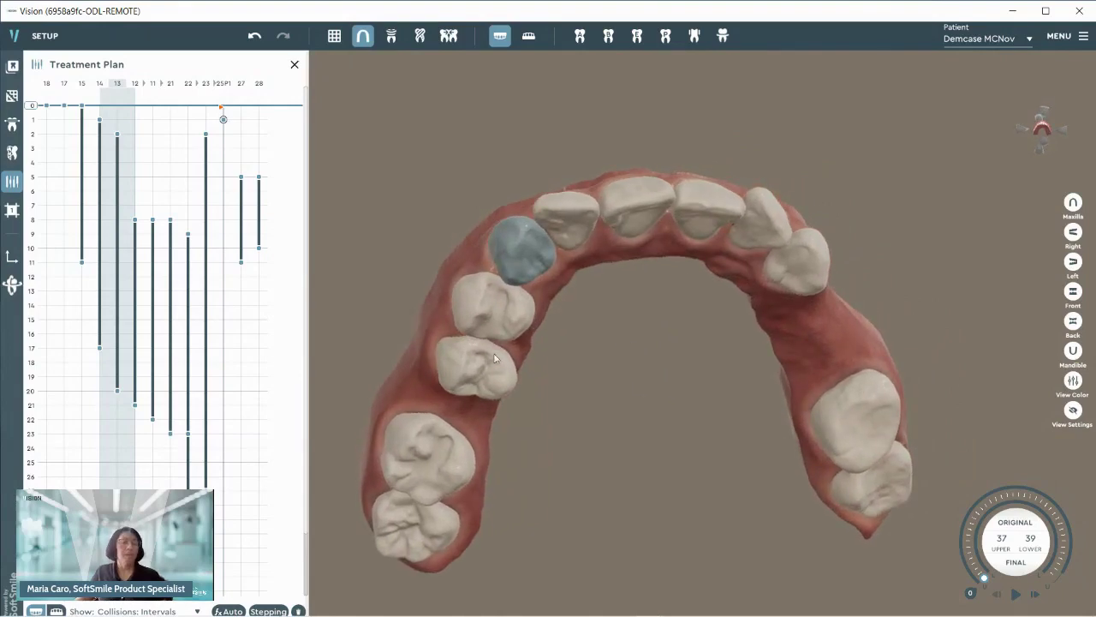
pyautogui.moveTo(722, 310); pyautogui.dragTo(665, 307)
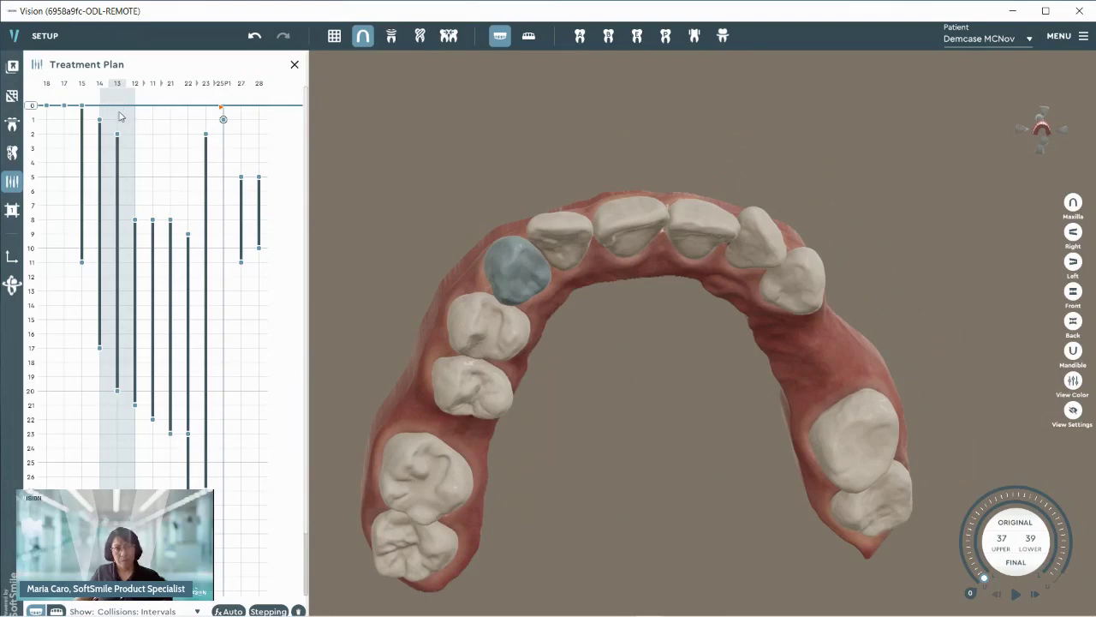
# - Set the treatment to stage 2 and expand the attachment column beside tooth 12 in the treatment plan
pyautogui.moveTo(34, 114); pyautogui.dragTo(36, 141)
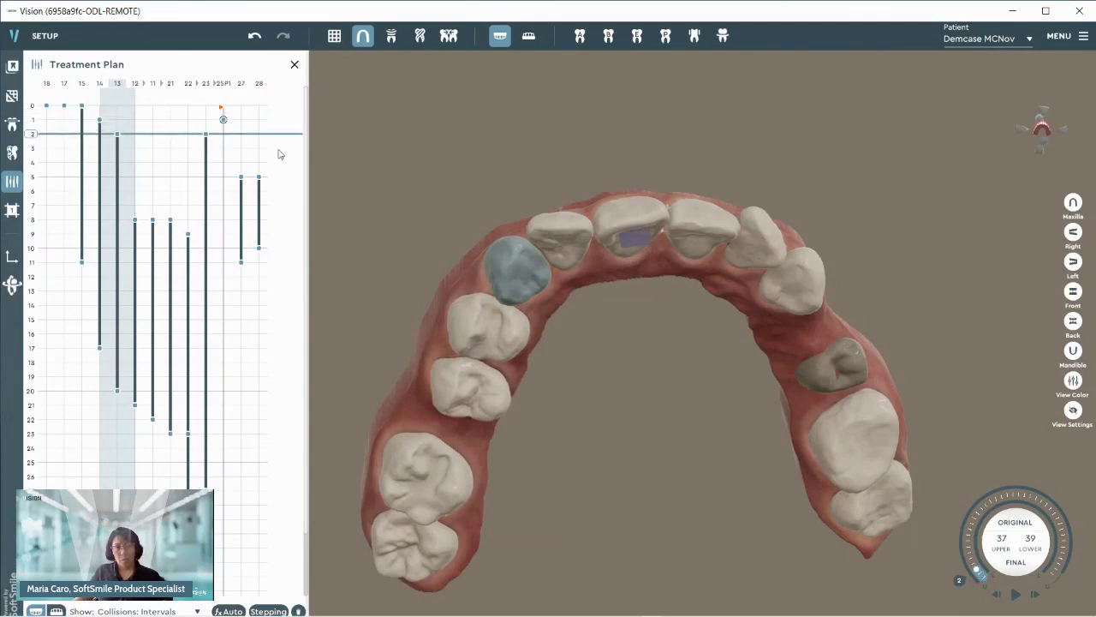
pyautogui.click(145, 88)
pyautogui.press('ctrl')
pyautogui.press('ctrl')
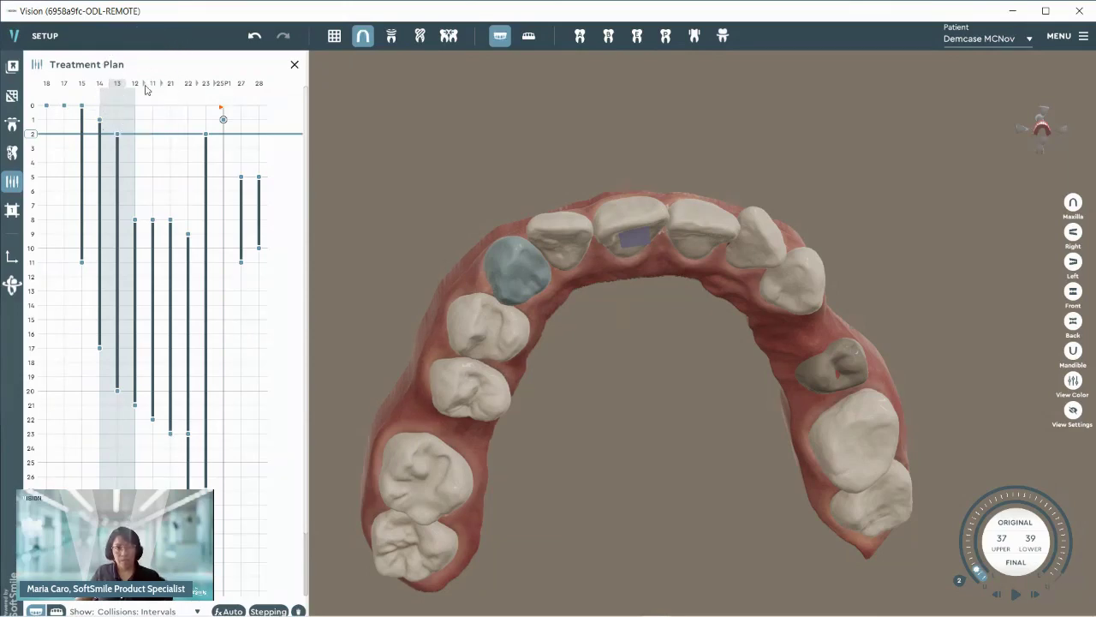
pyautogui.click(143, 88)
pyautogui.click(146, 87)
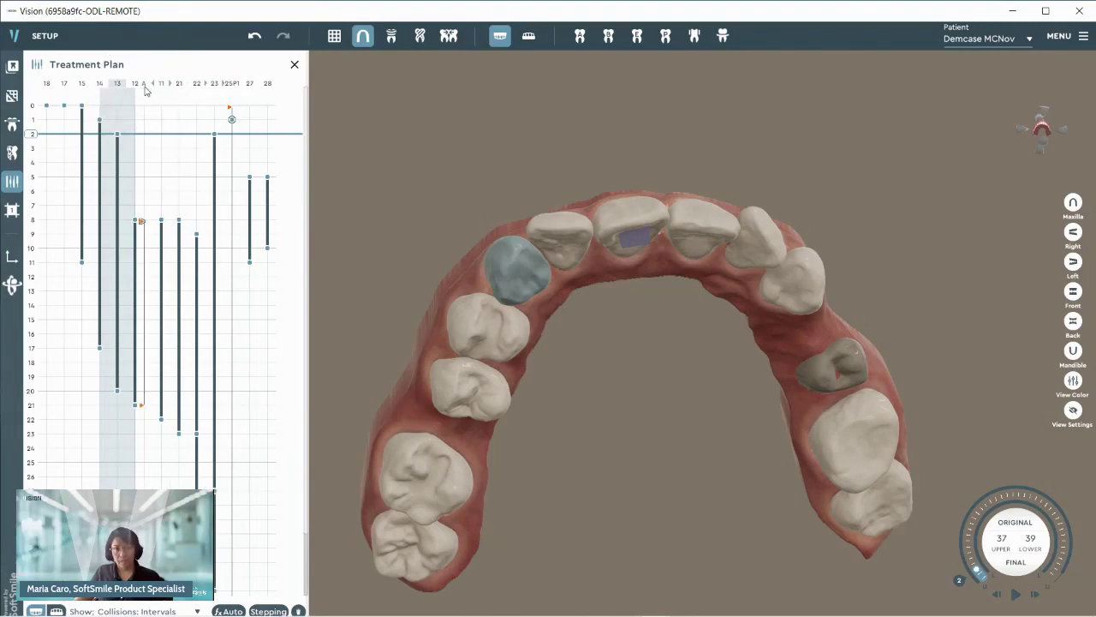
# - Expand the bite ramp column beside tooth 11 and select the ramp through its start marker at stage 1
pyautogui.click(170, 88)
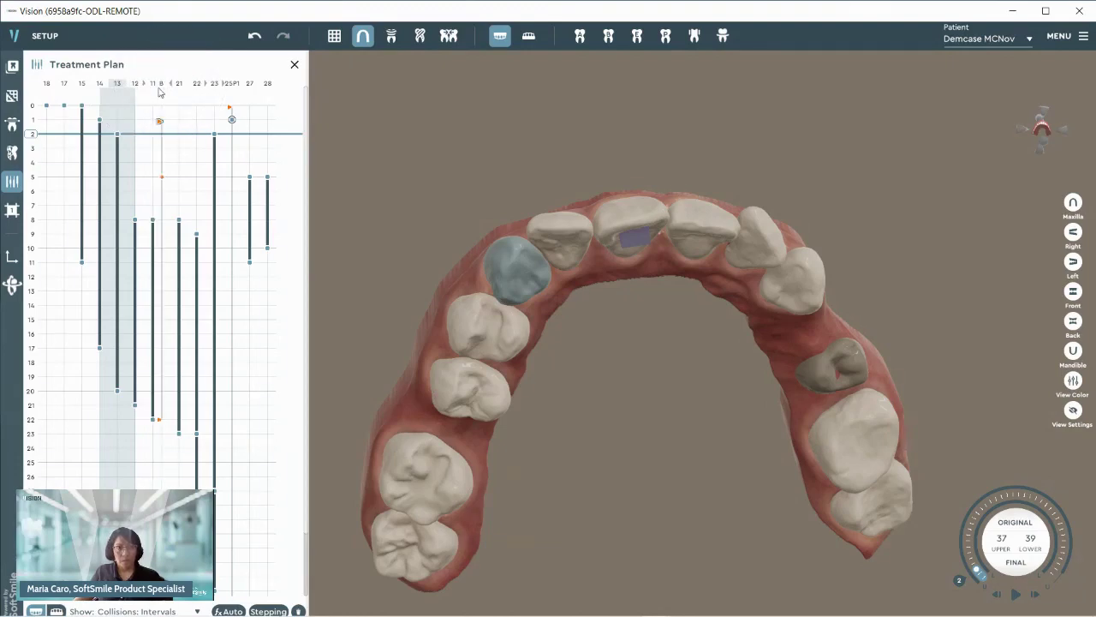
pyautogui.press('ctrl')
pyautogui.press('ctrl')
pyautogui.press('ctrl')
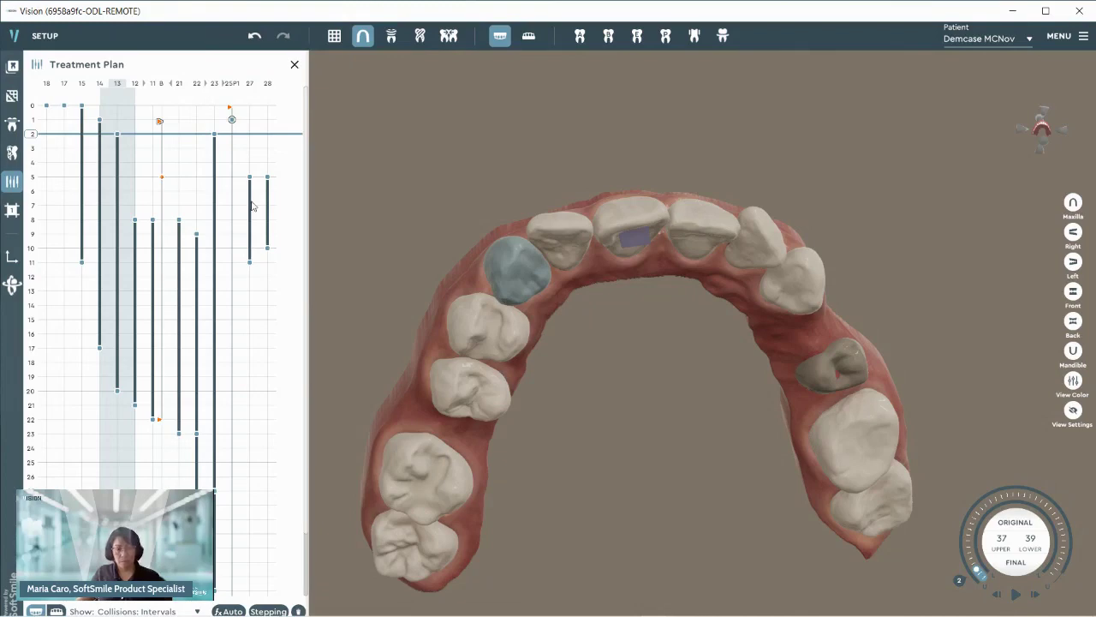
pyautogui.click(159, 125)
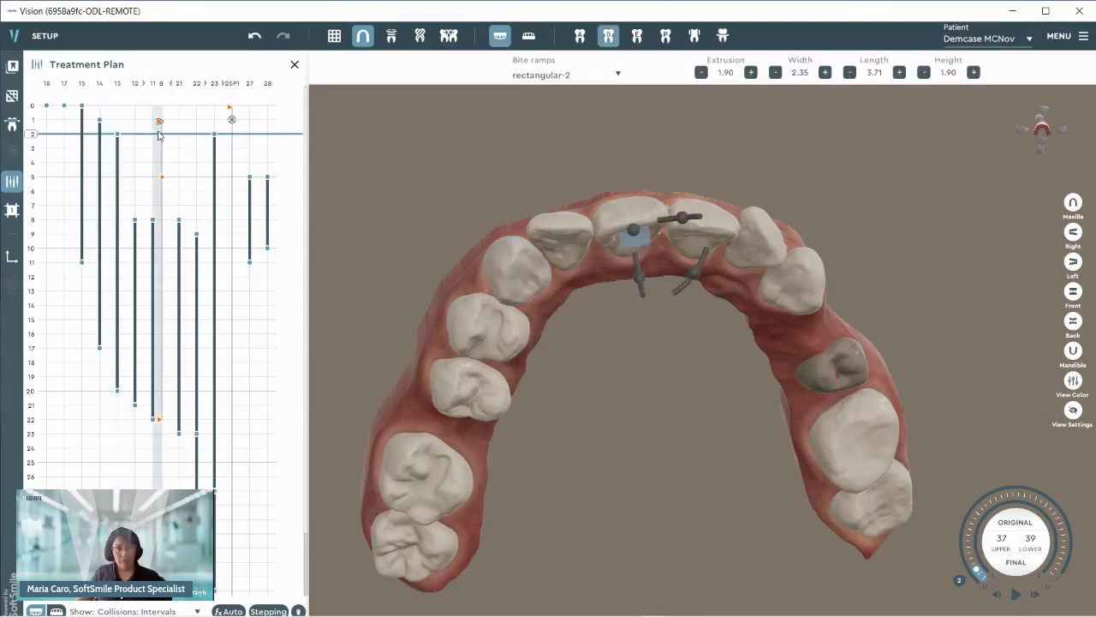
pyautogui.moveTo(161, 130)
pyautogui.mouseDown()
pyautogui.moveTo(161, 120)
pyautogui.moveTo(154, 170)
pyautogui.moveTo(160, 120)
pyautogui.mouseUp()
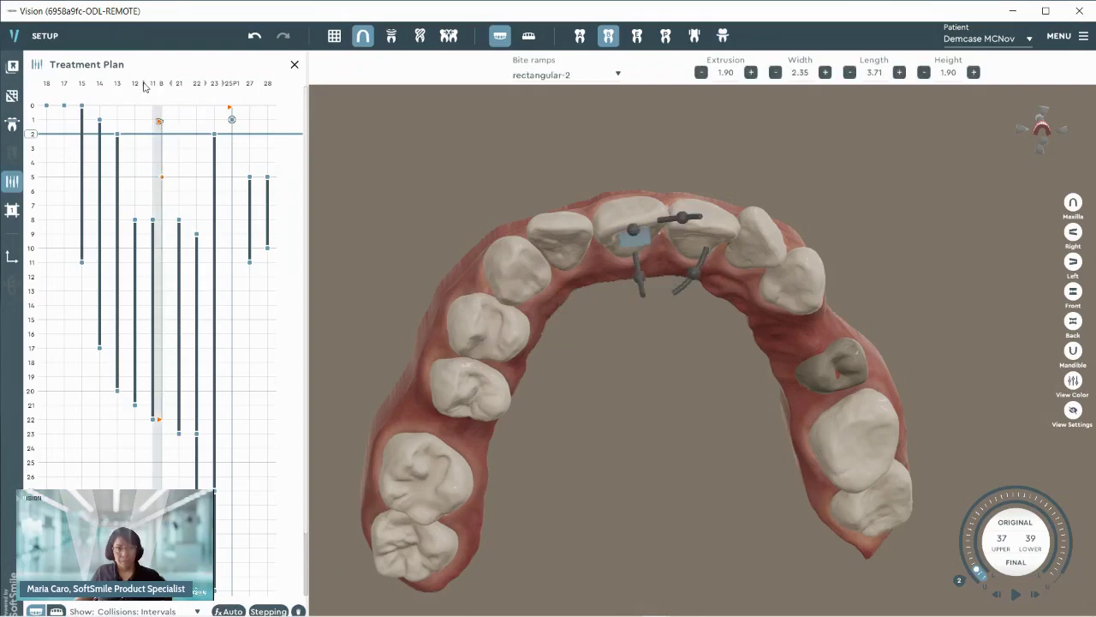
# - Reopen the attachment column beside tooth 12 and pick its start marker at stage 8
pyautogui.click(144, 83)
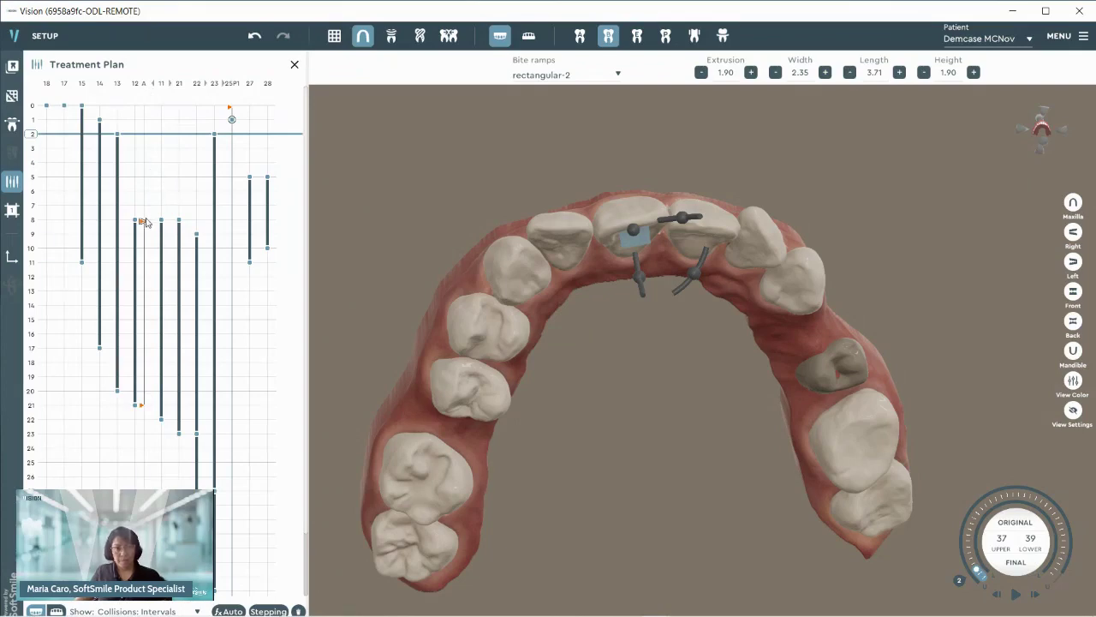
pyautogui.moveTo(143, 220)
pyautogui.mouseDown()
pyautogui.moveTo(147, 164)
pyautogui.moveTo(143, 221)
pyautogui.mouseUp()
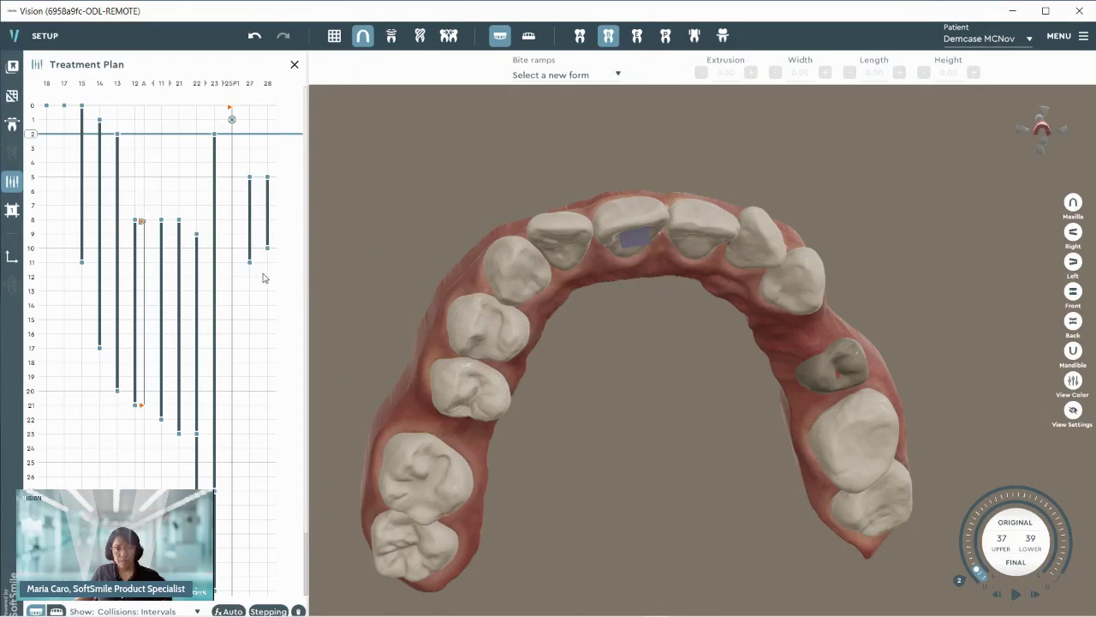
# - Expand the elastics column beside tooth 22, view that area from the side and pick the start marker at stage 9
pyautogui.click(206, 84)
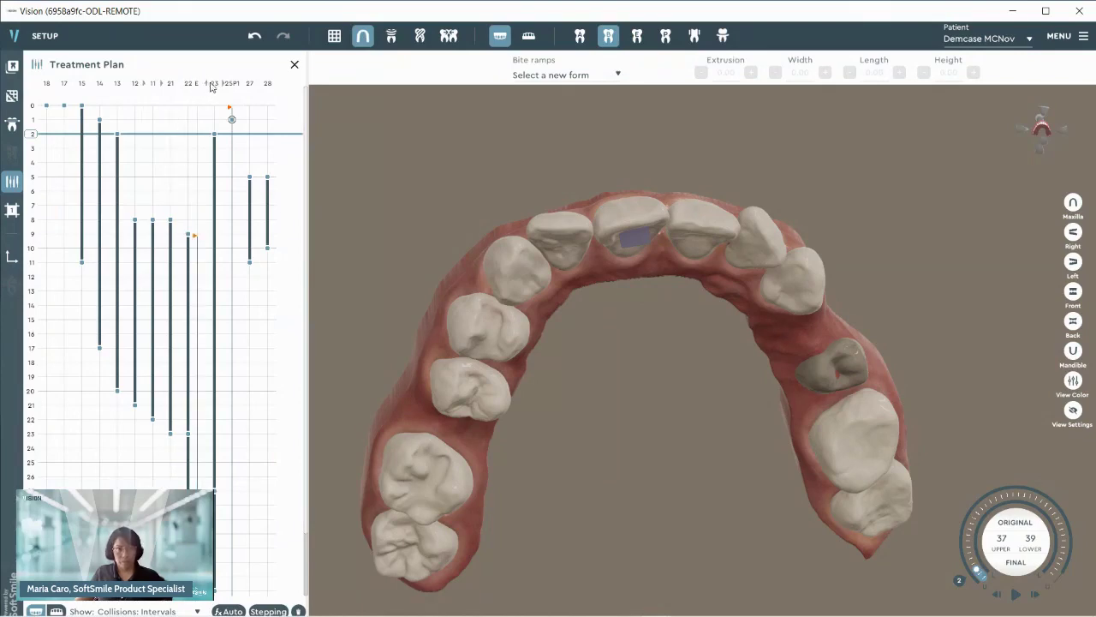
pyautogui.moveTo(692, 435); pyautogui.dragTo(746, 320)
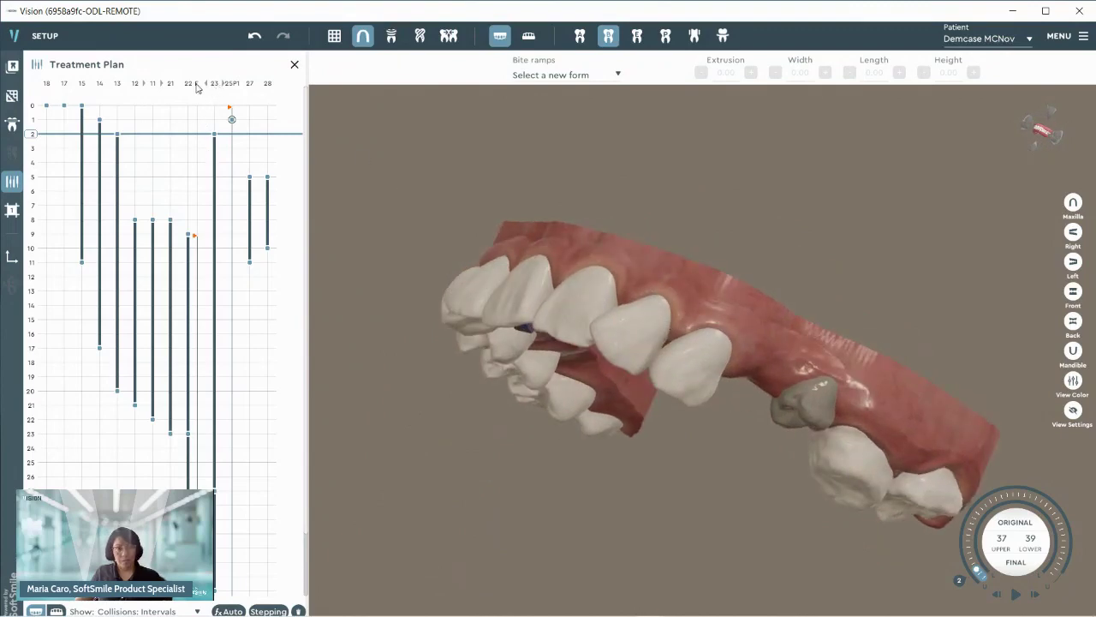
pyautogui.click(194, 239)
pyautogui.moveTo(194, 239)
pyautogui.mouseDown()
pyautogui.moveTo(200, 152)
pyautogui.moveTo(197, 230)
pyautogui.mouseUp()
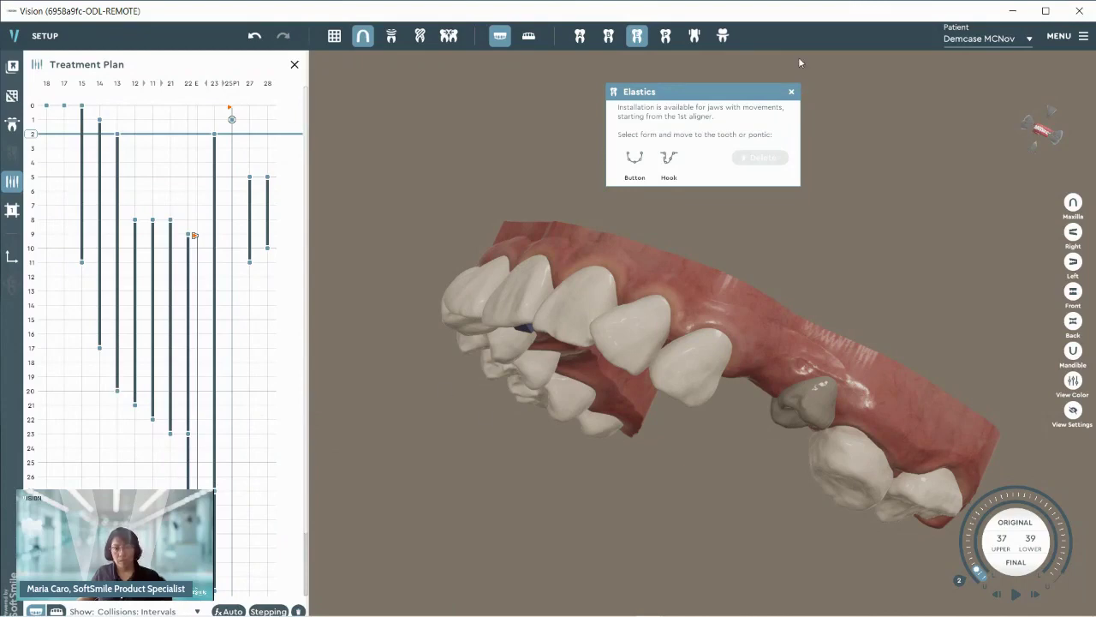
# - Close the Elastics tool and return to an occlusal view of the upper jaw
pyautogui.click(792, 92)
pyautogui.moveTo(583, 300); pyautogui.dragTo(693, 426, button='right')
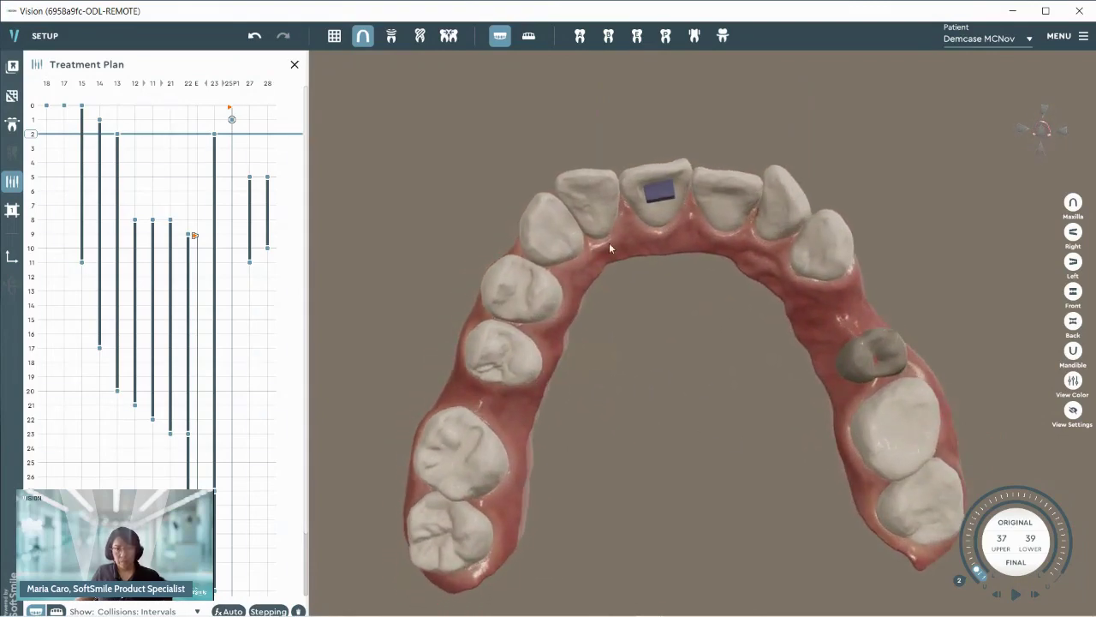
pyautogui.scroll(-2, 159, 323)
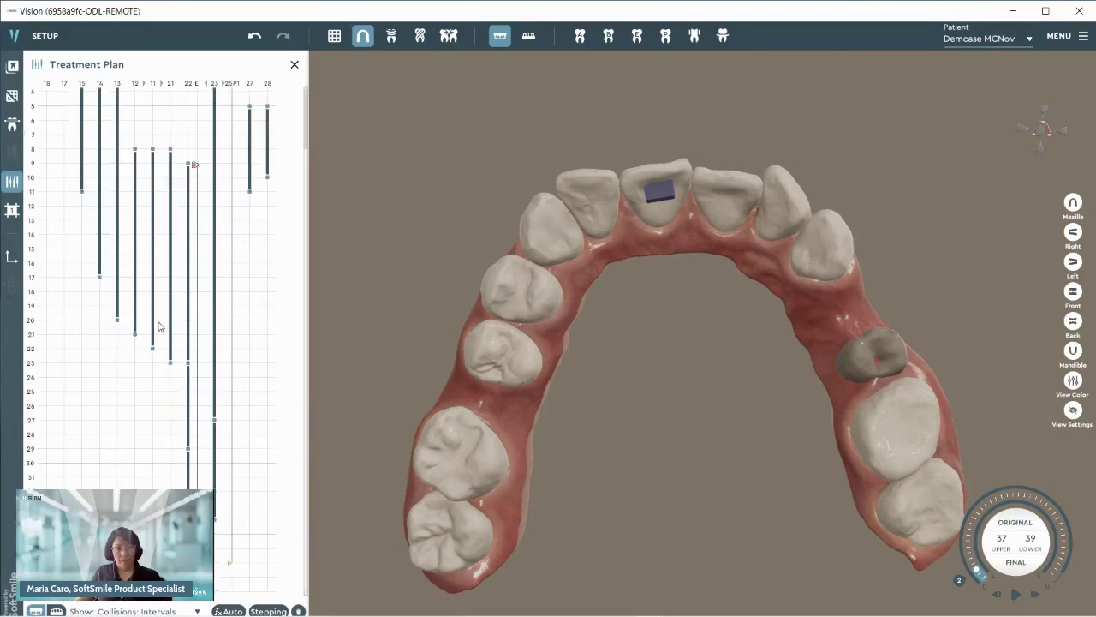
pyautogui.moveTo(731, 303); pyautogui.dragTo(686, 250, button='right')
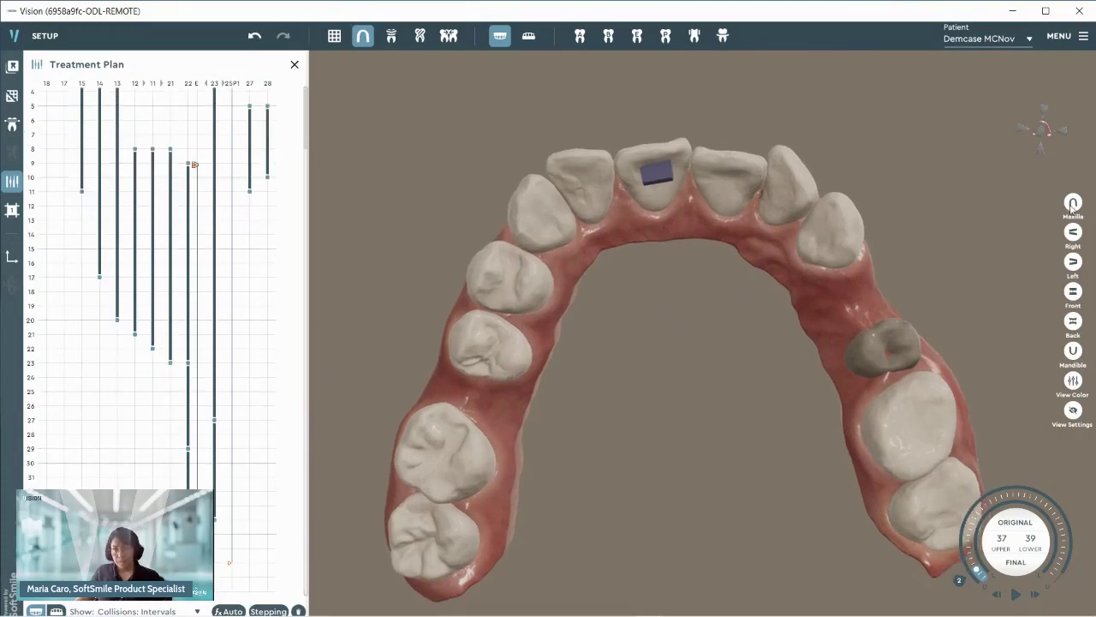
# - Display the lower jaw in occlusal view and show its tooth movements in the treatment plan
pyautogui.click(1074, 352)
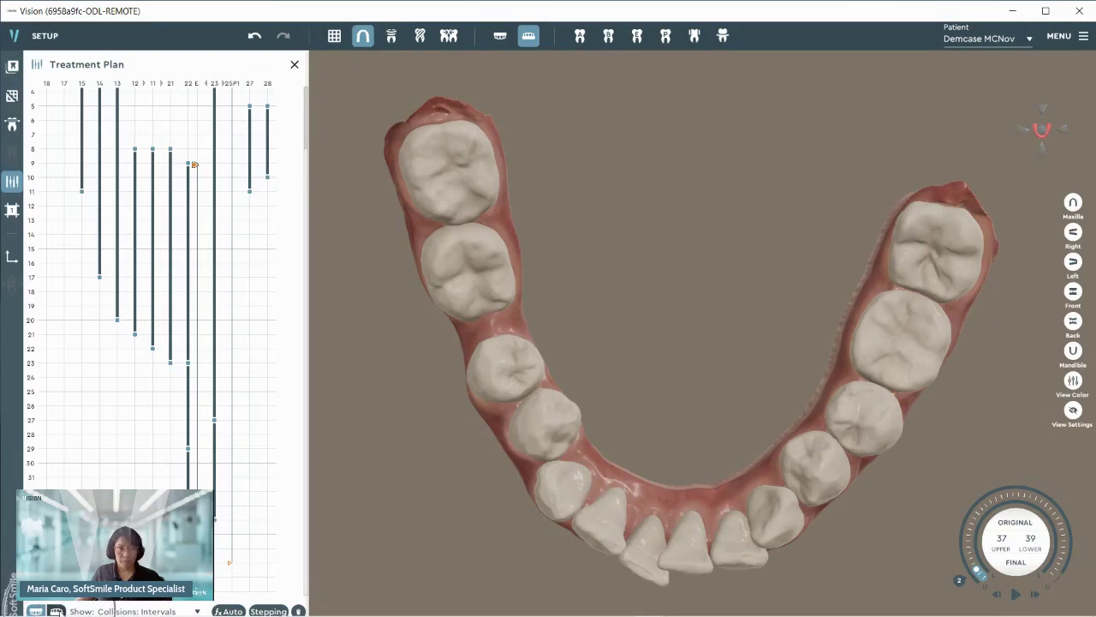
pyautogui.click(56, 611)
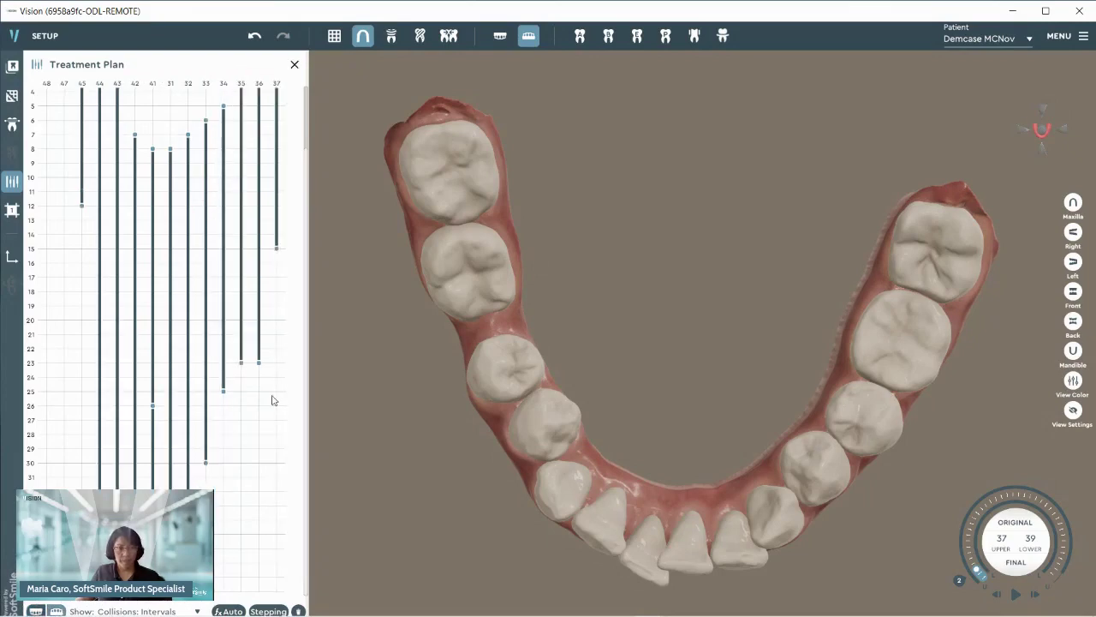
pyautogui.moveTo(790, 363); pyautogui.dragTo(528, 313)
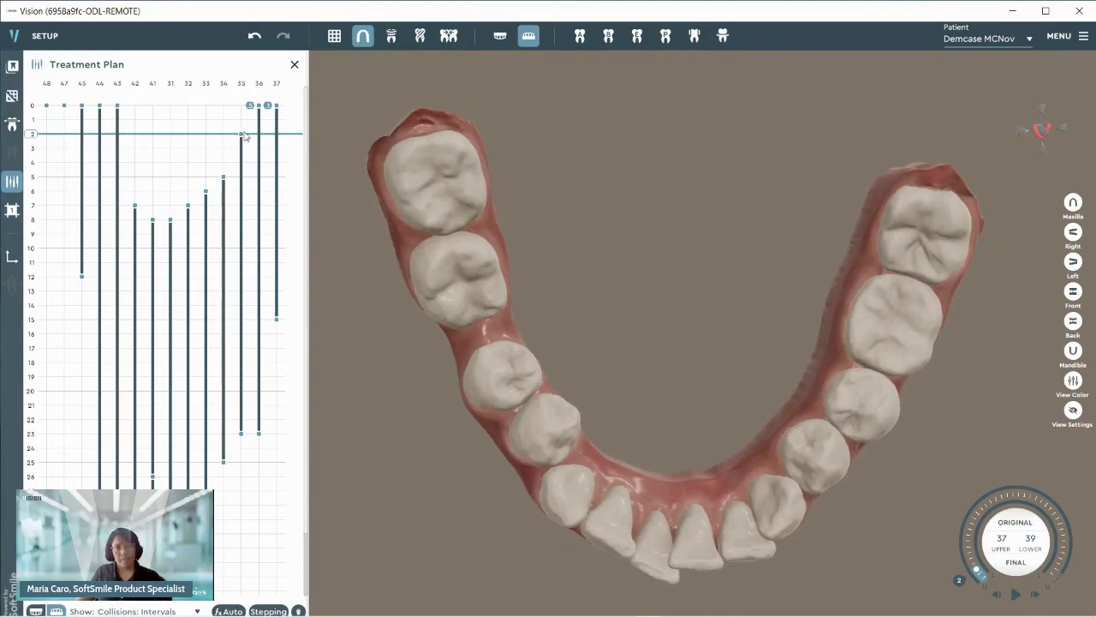
# - Open the adjustment controls of the value marker between teeth 35 and 36 at stage 0 of the lower plan
pyautogui.press('ctrl')
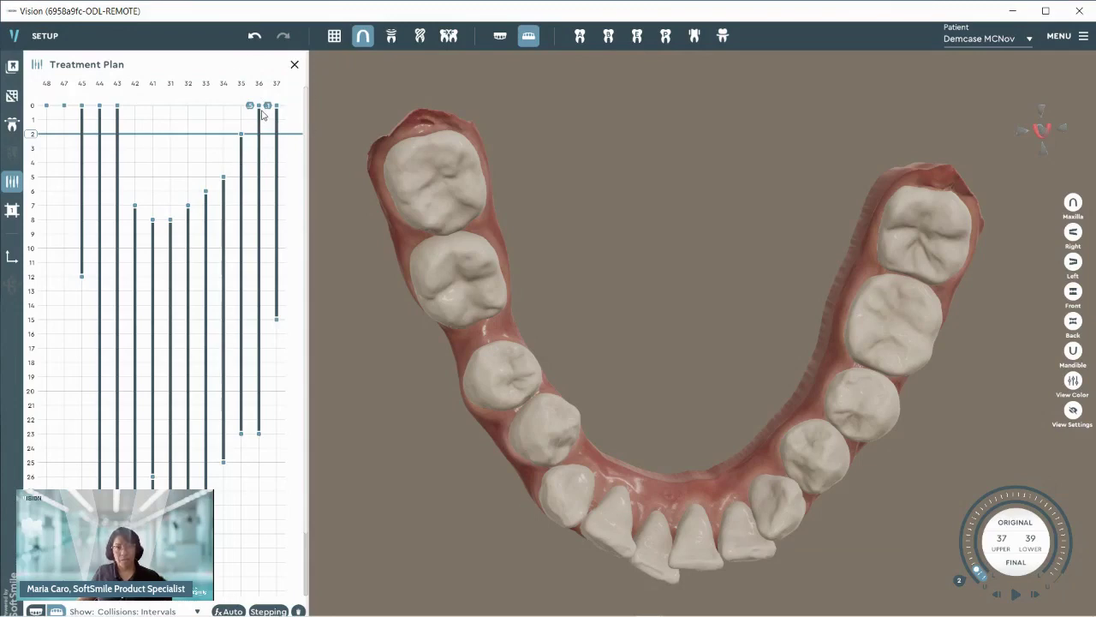
pyautogui.click(262, 110)
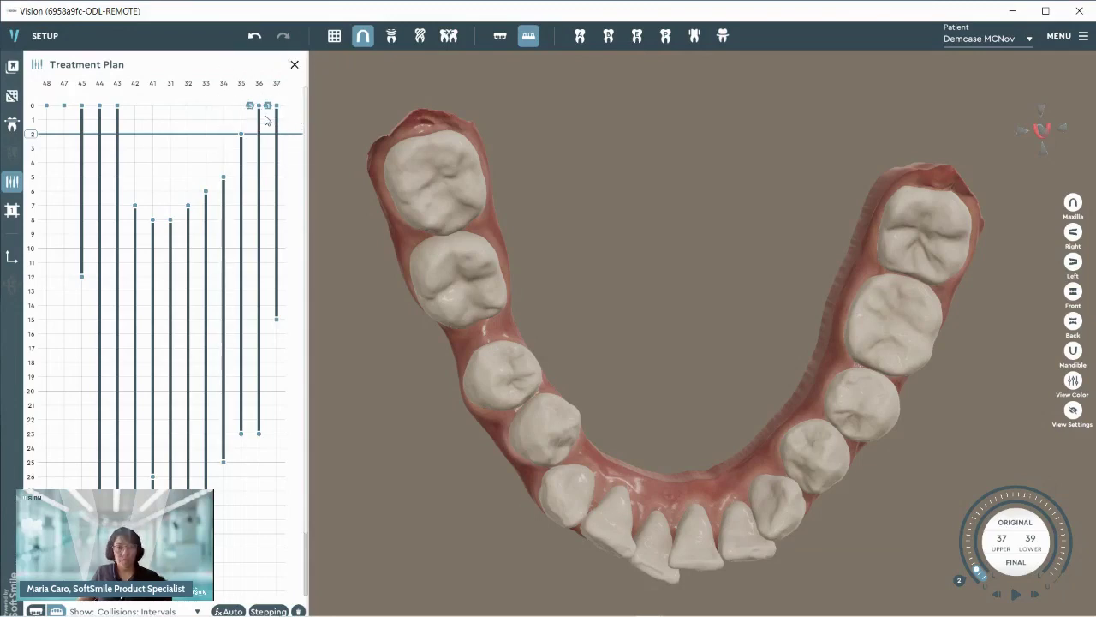
pyautogui.moveTo(618, 186); pyautogui.dragTo(597, 186, button='right')
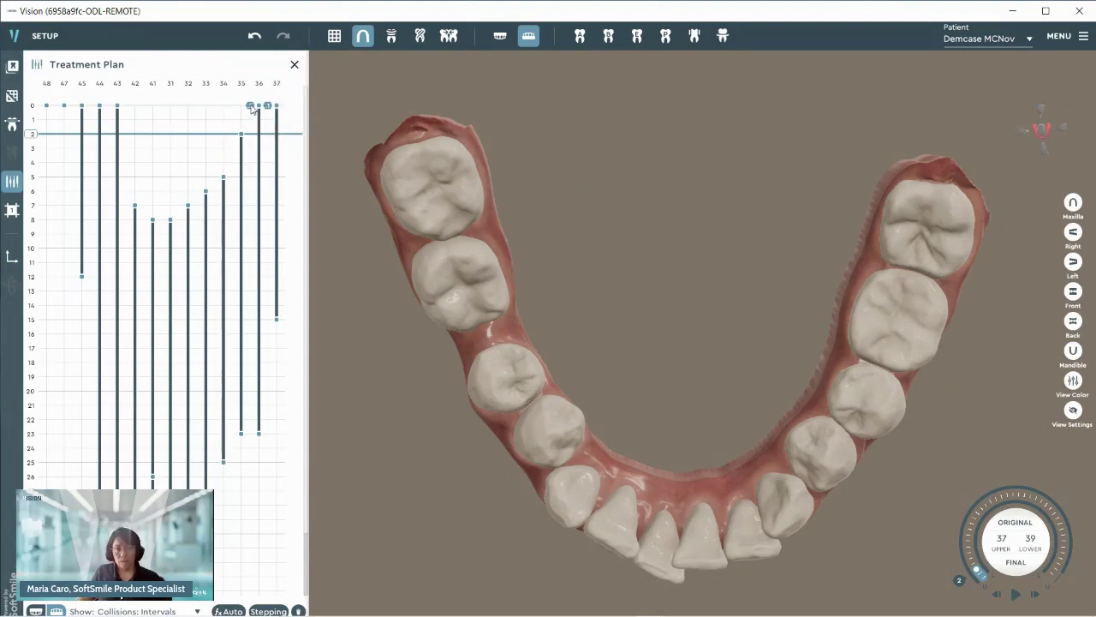
pyautogui.click(251, 108)
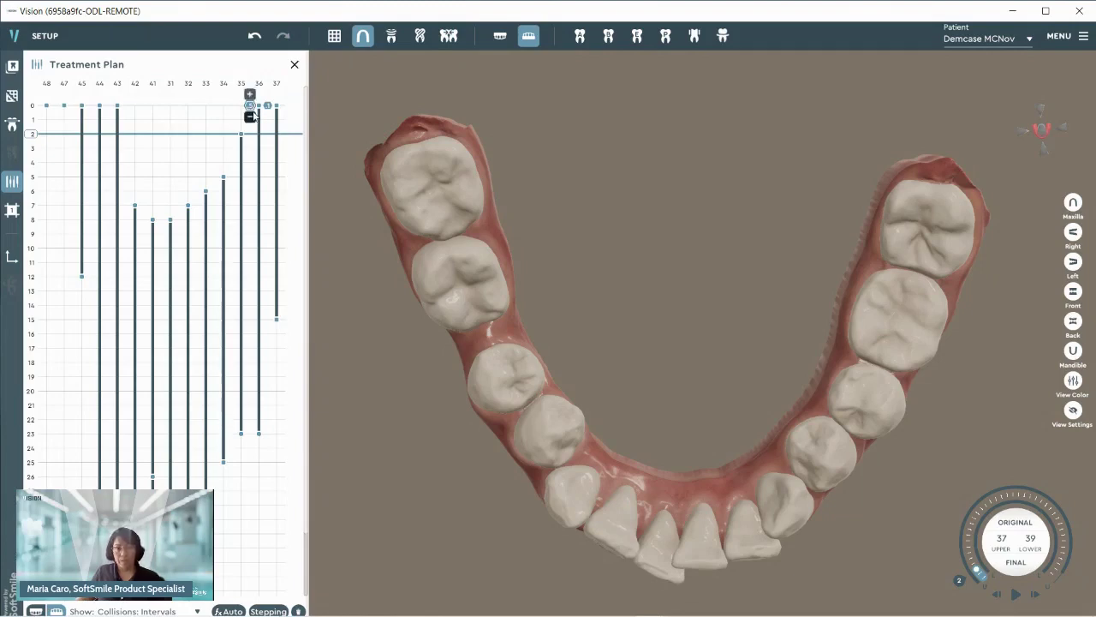
pyautogui.press('ctrl')
pyautogui.press('ctrl')
pyautogui.moveTo(251, 107); pyautogui.dragTo(247, 162)
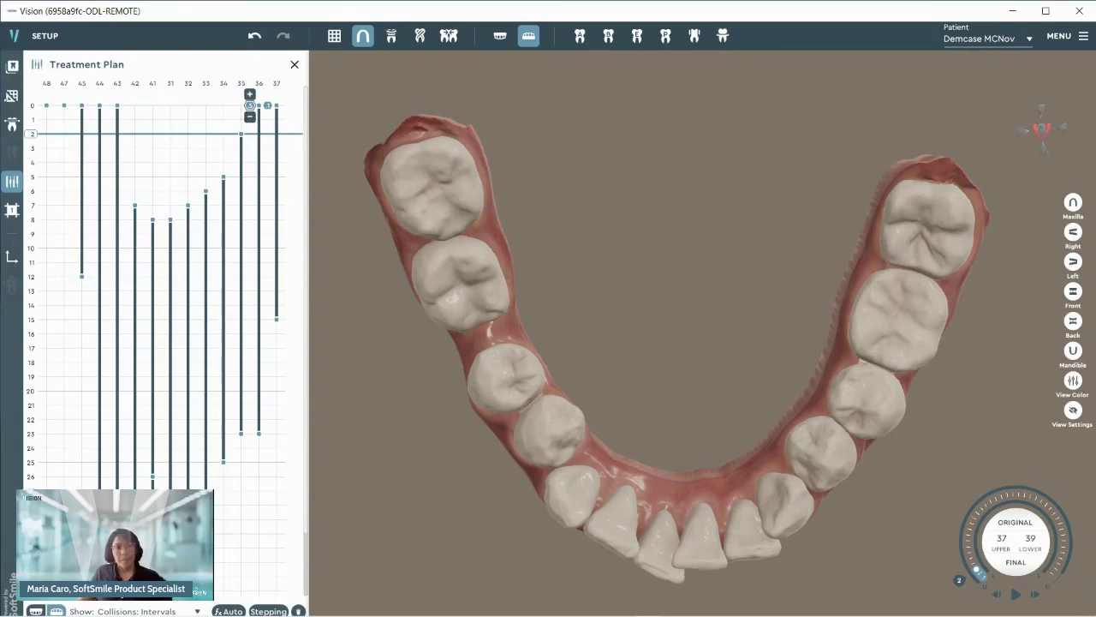
# - Scrub the lower jaw's treatment back and forth between stages 2 and 9 to examine the posterior tooth movements
pyautogui.moveTo(34, 148); pyautogui.dragTo(36, 188)
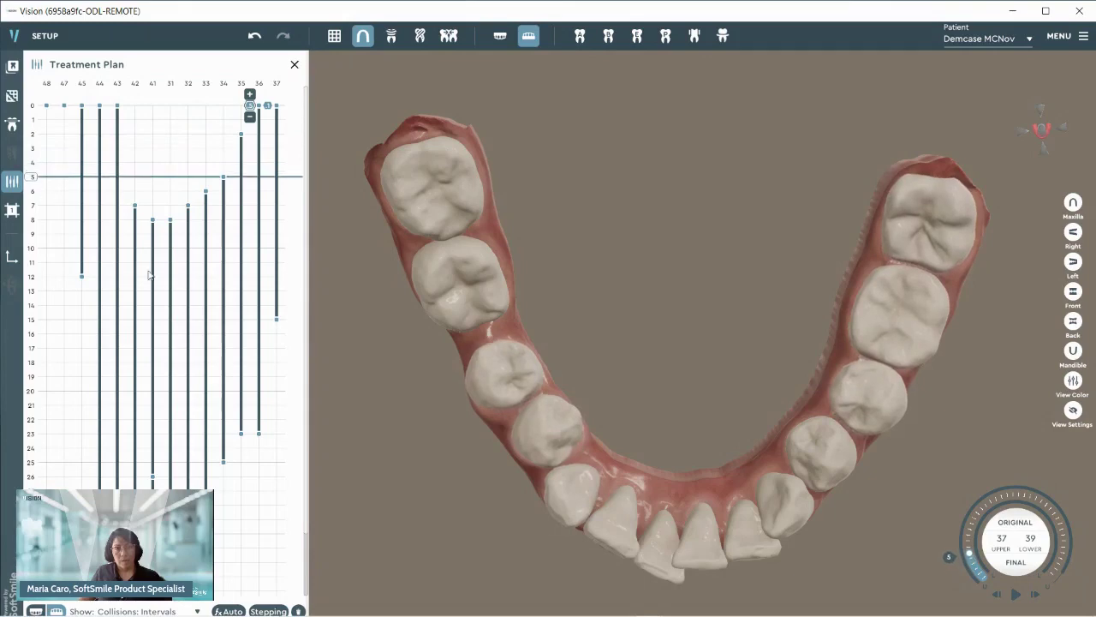
pyautogui.moveTo(653, 361); pyautogui.dragTo(642, 364, button='right')
pyautogui.moveTo(642, 363); pyautogui.dragTo(623, 300, button='middle')
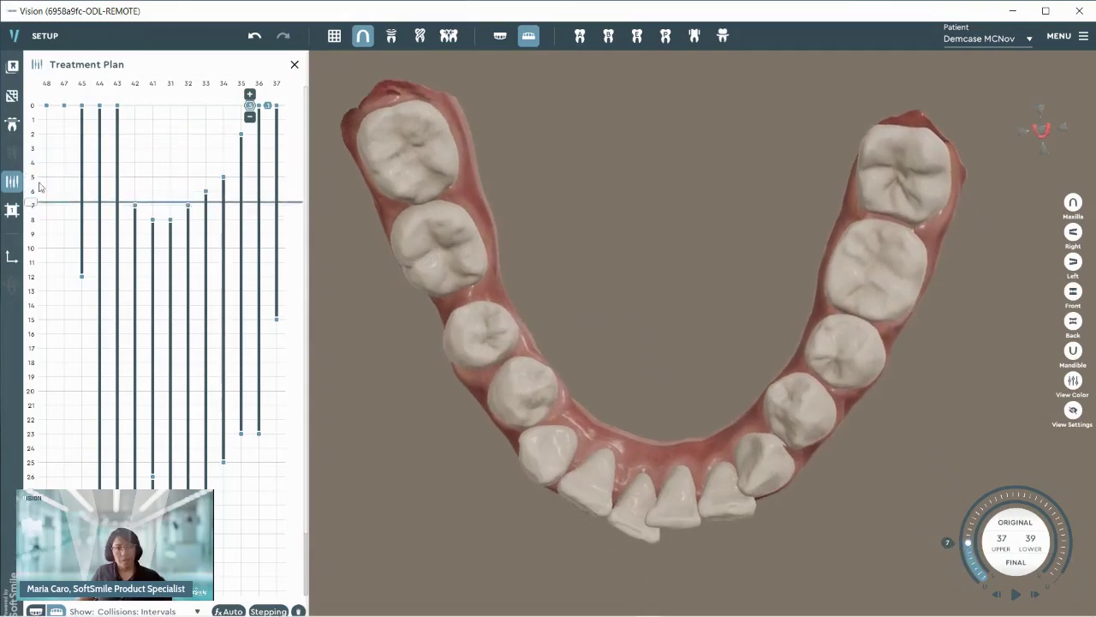
pyautogui.click(49, 112)
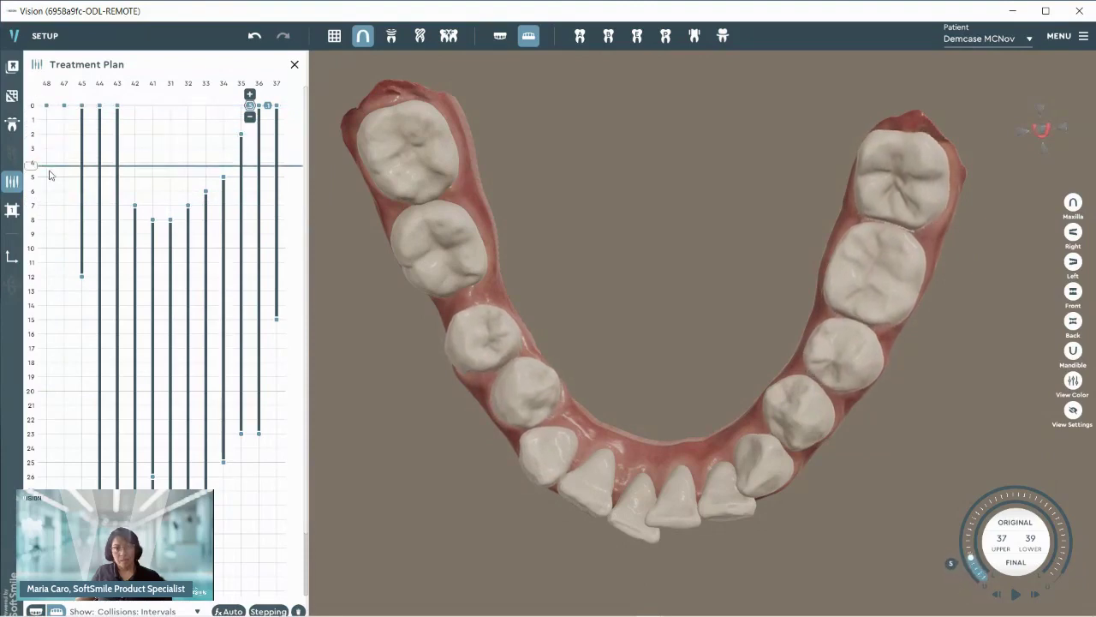
pyautogui.click(54, 211)
pyautogui.click(68, 220)
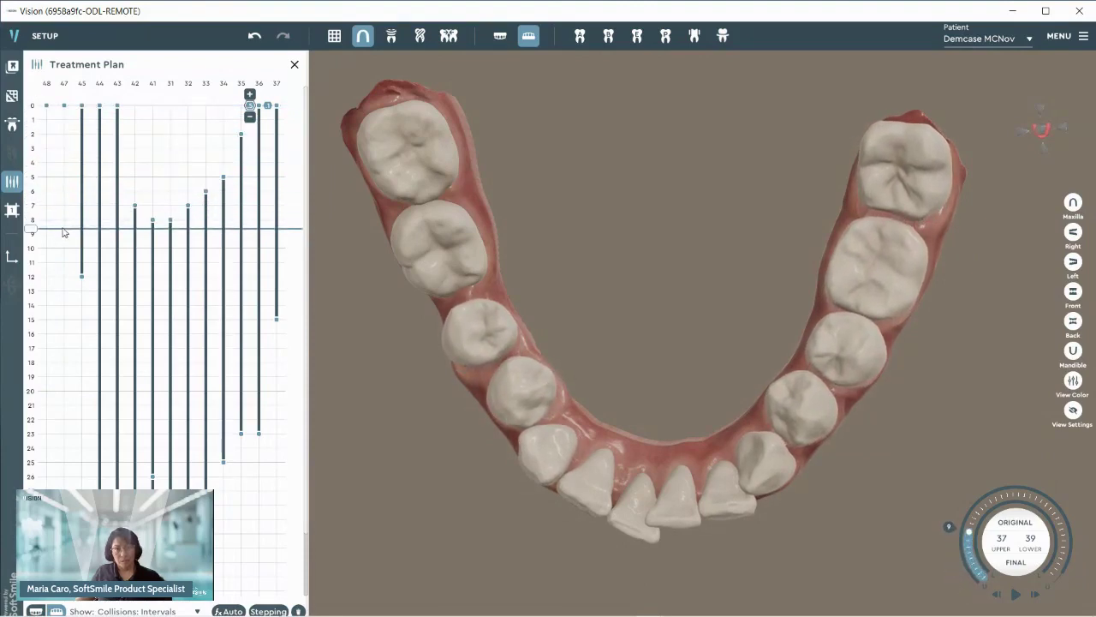
# - Advance the lower jaw's treatment to stage 26 and examine the incisors' staggered starts and tooth 41's intermediate keyframe
pyautogui.click(91, 328)
pyautogui.moveTo(91, 328); pyautogui.dragTo(113, 562)
pyautogui.moveTo(113, 491); pyautogui.dragTo(94, 405)
pyautogui.press('ctrl')
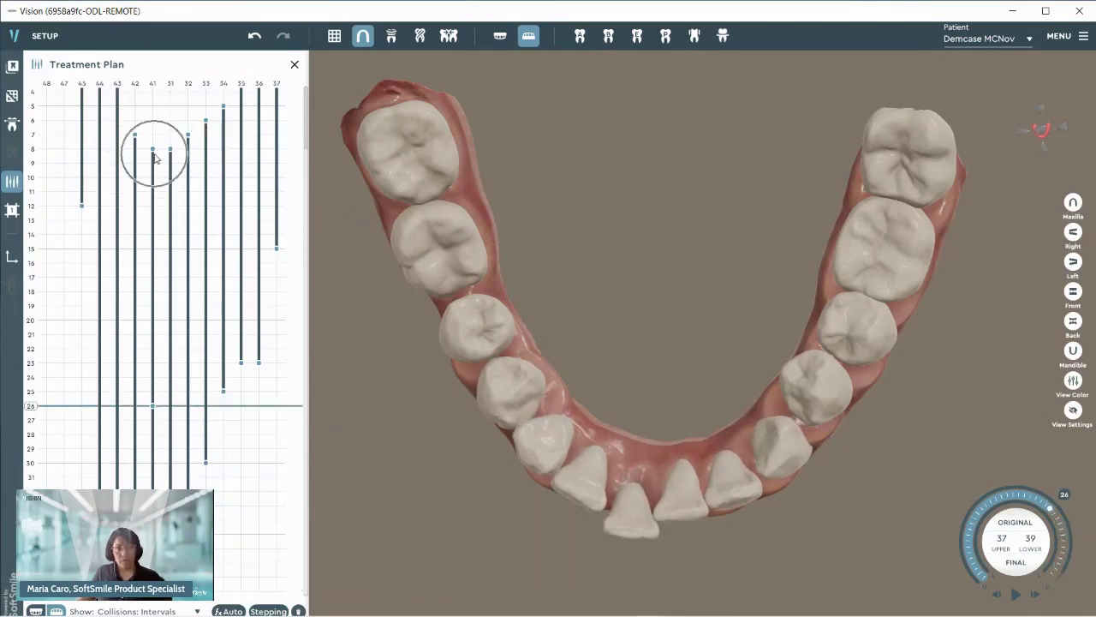
pyautogui.click(157, 418)
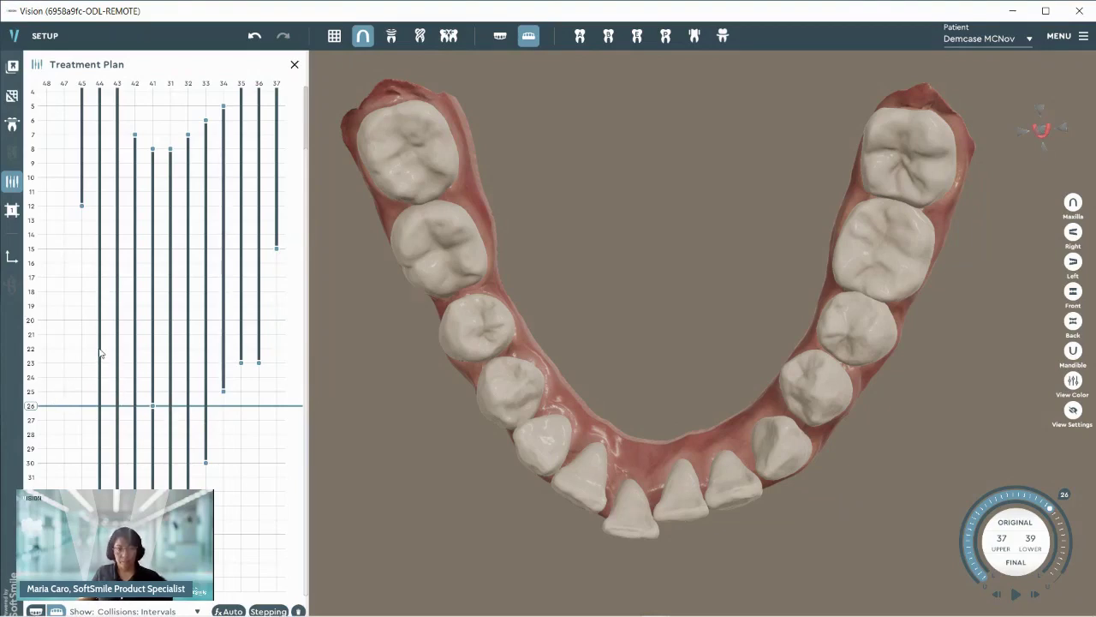
pyautogui.scroll(3, 104, 351)
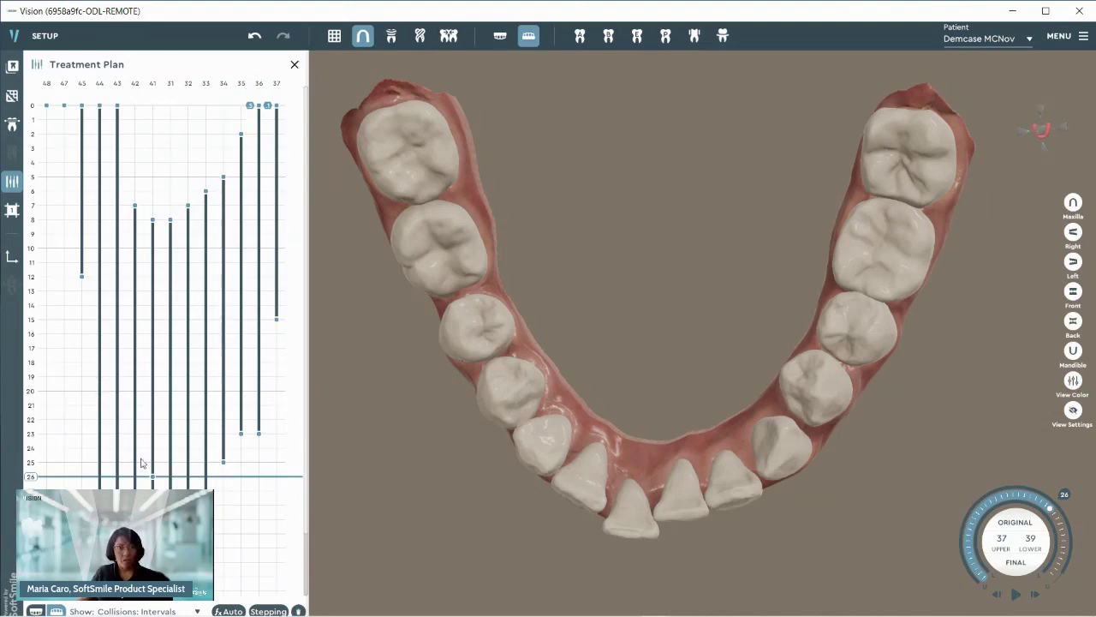
# - Try adding a keyframe to tooth 44's movement at stage 21 and undo it
pyautogui.click(99, 403)
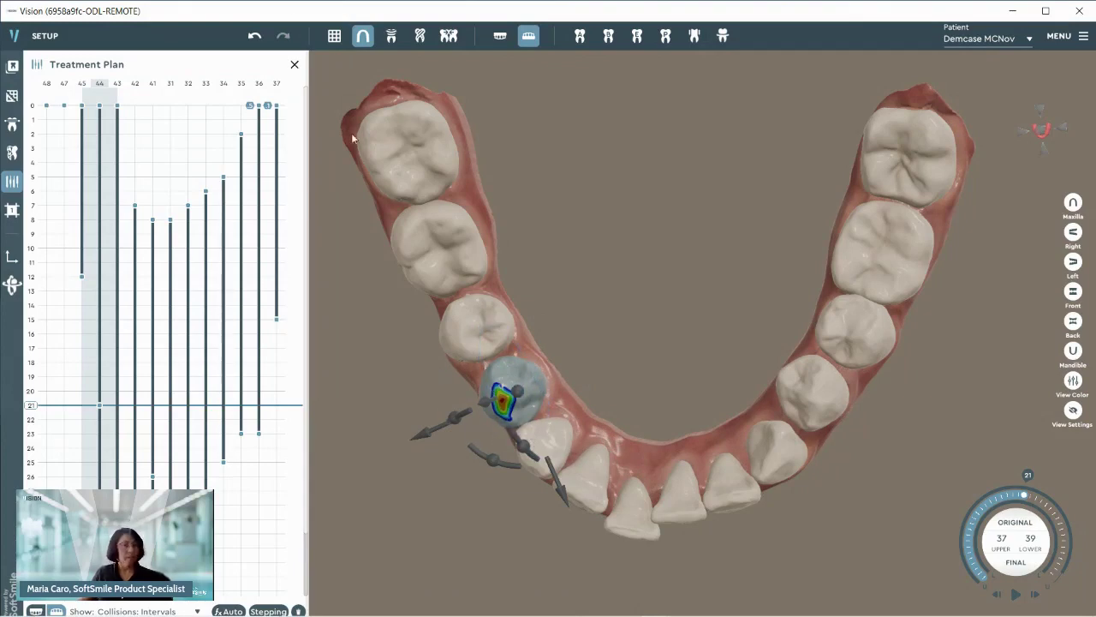
pyautogui.click(256, 37)
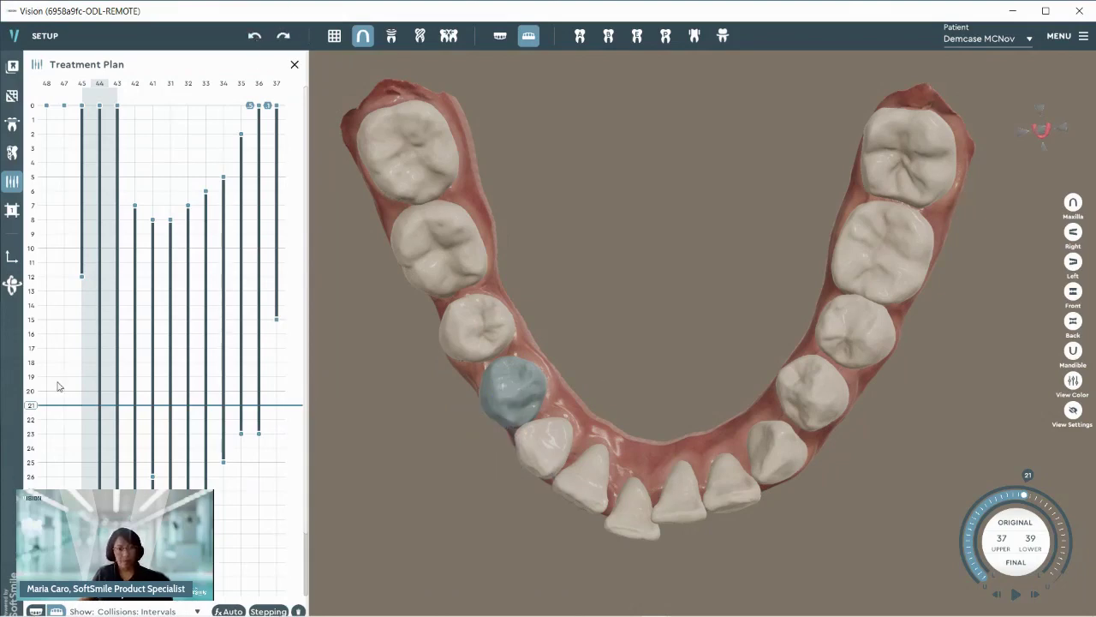
# - Return the treatment to stage 1 and display the upper jaw in both the model and the treatment plan
pyautogui.moveTo(31, 406); pyautogui.dragTo(365, 130)
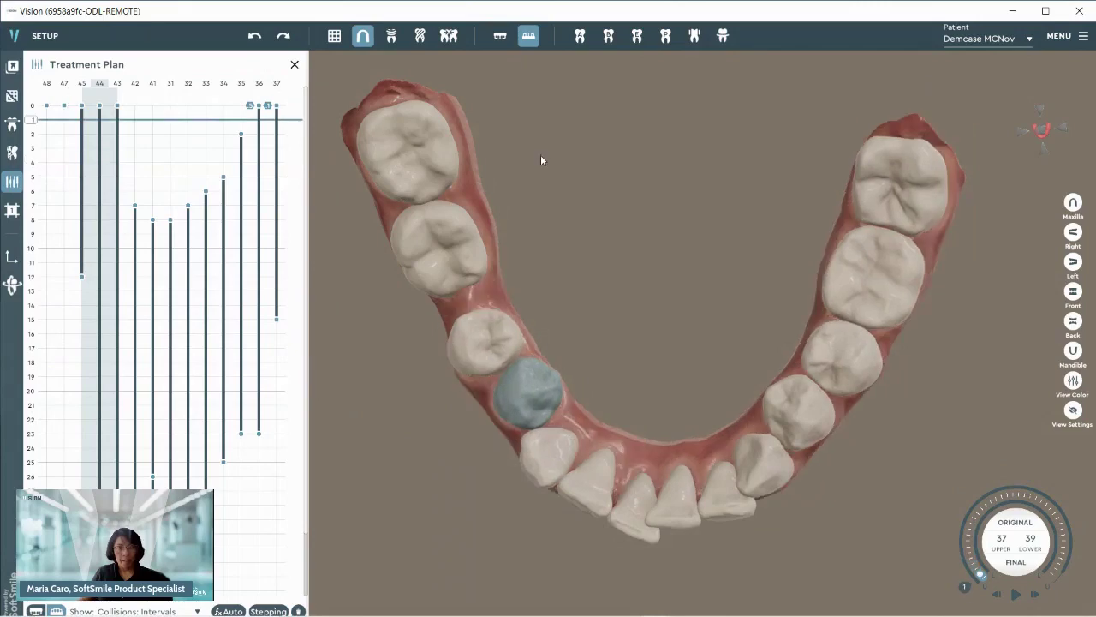
pyautogui.click(1072, 202)
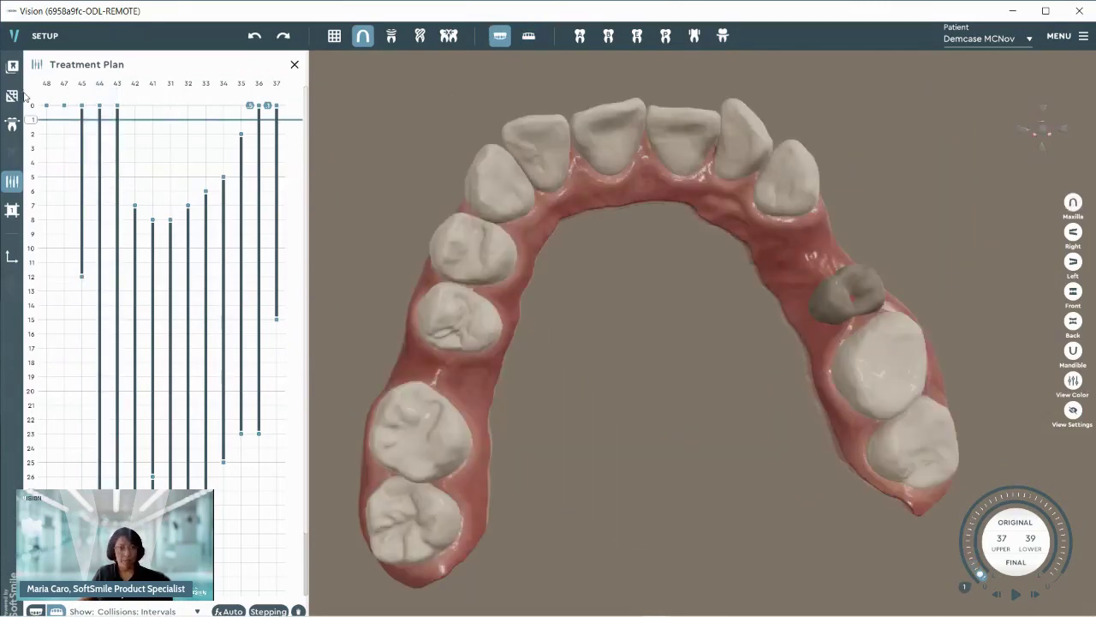
pyautogui.moveTo(37, 611)
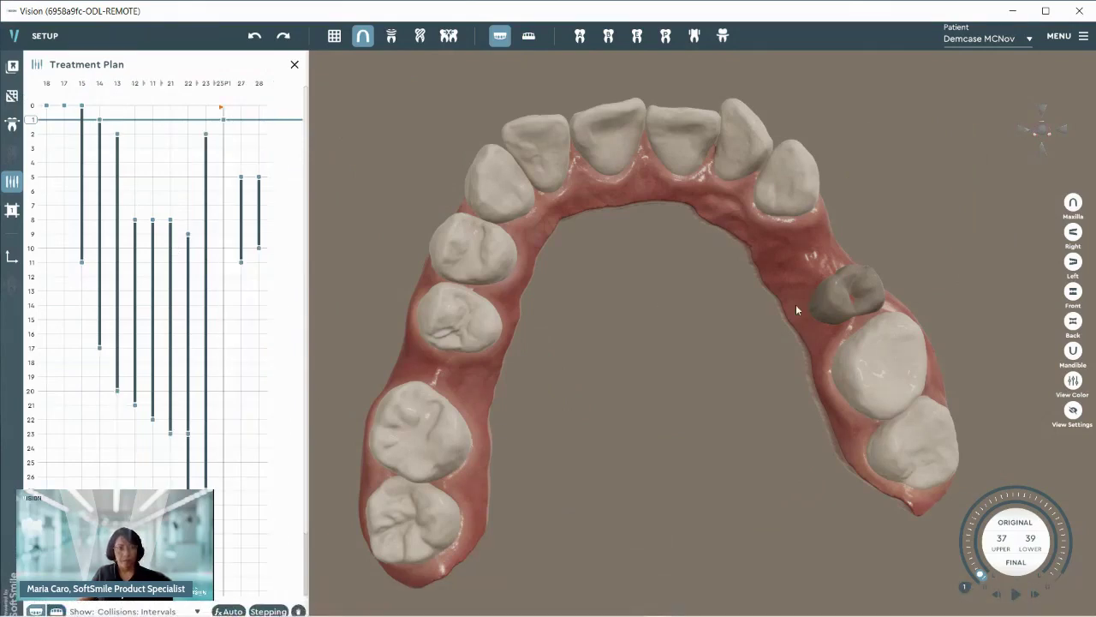
# - Set the upper jaw's treatment to stage 9
pyautogui.moveTo(796, 304); pyautogui.dragTo(727, 387)
pyautogui.moveTo(697, 224); pyautogui.dragTo(713, 291, button='right')
pyautogui.moveTo(659, 334); pyautogui.dragTo(604, 278)
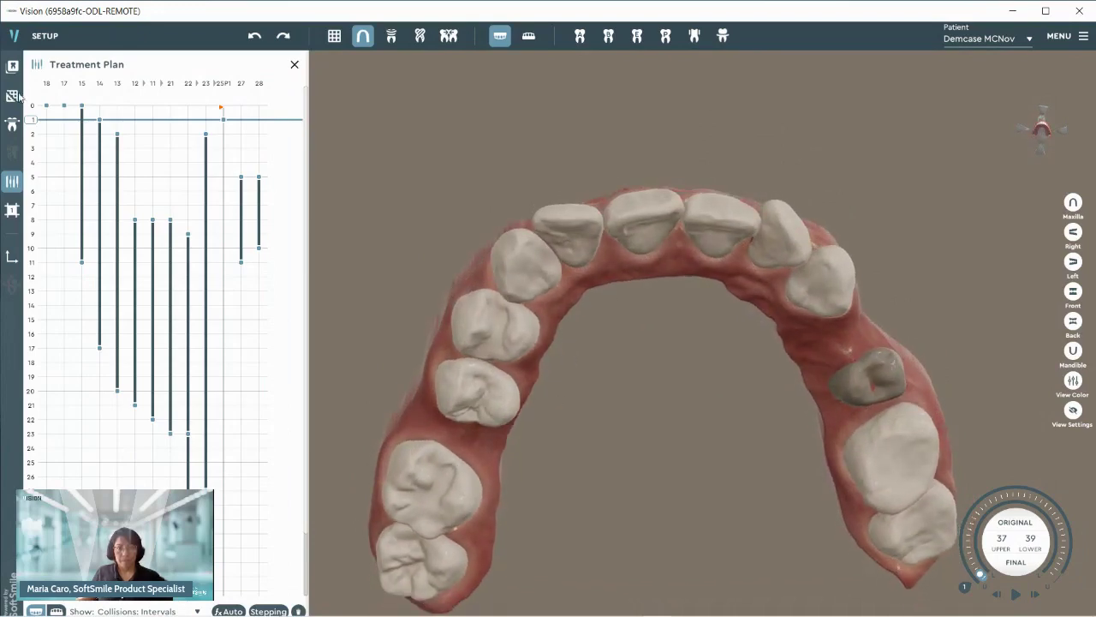
pyautogui.click(38, 149)
pyautogui.moveTo(38, 155); pyautogui.dragTo(49, 234)
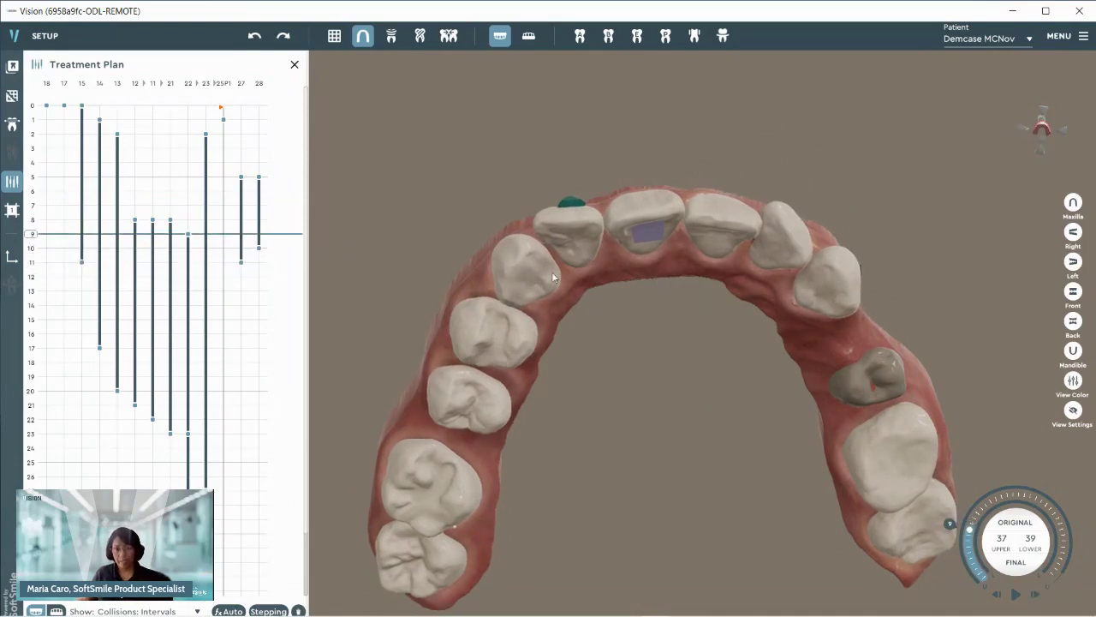
# - Start a new attachment and choose the rectangular-1 form for it
pyautogui.click(581, 37)
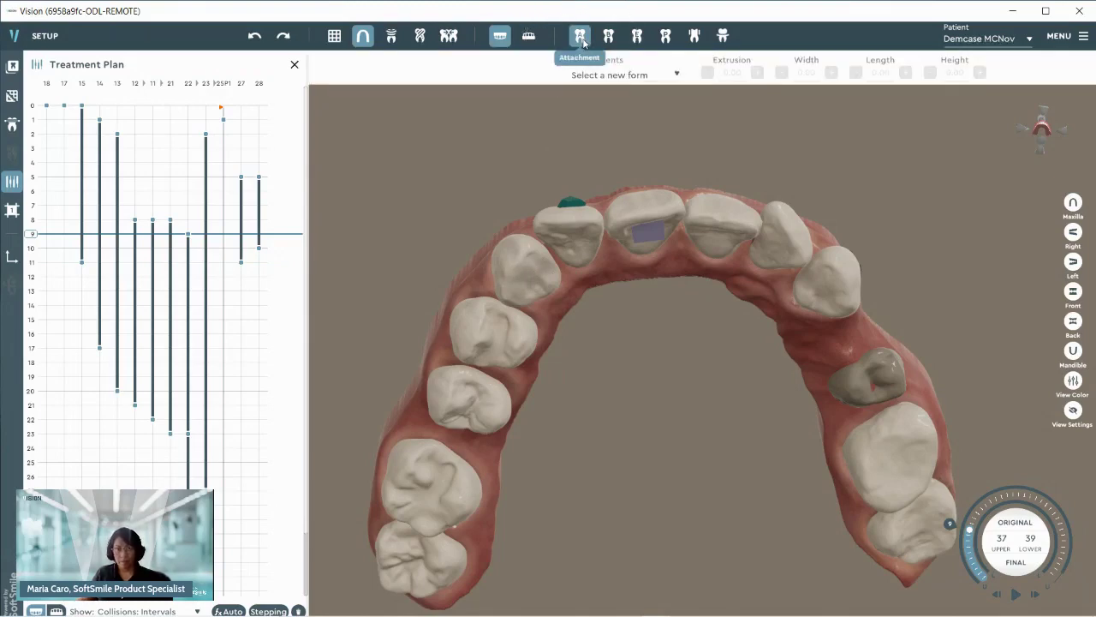
pyautogui.click(676, 75)
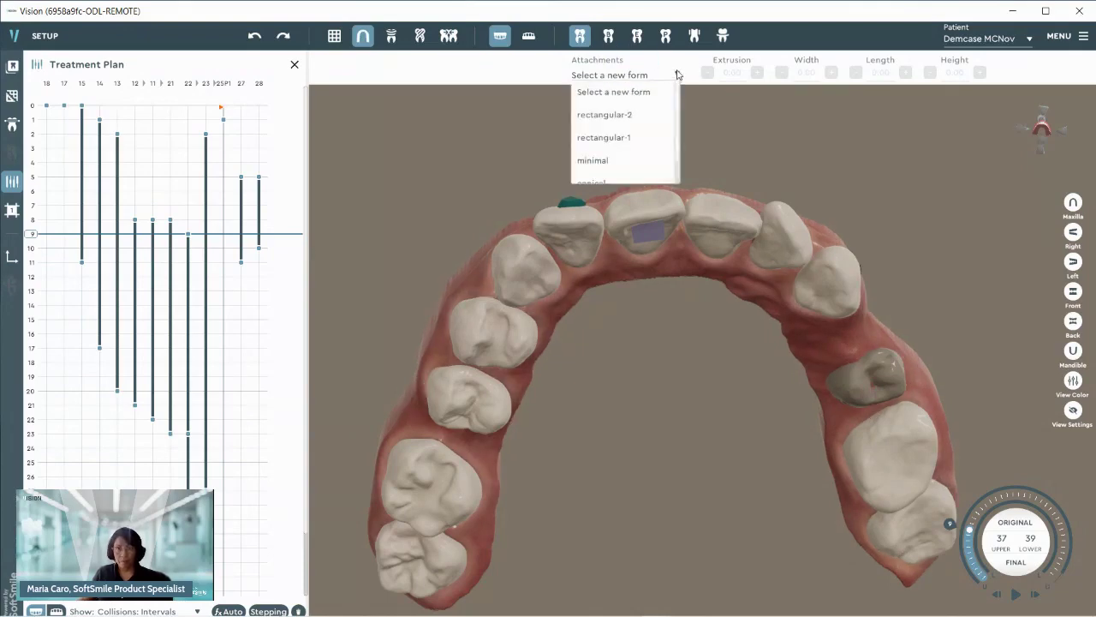
pyautogui.scroll(-2, 622, 124)
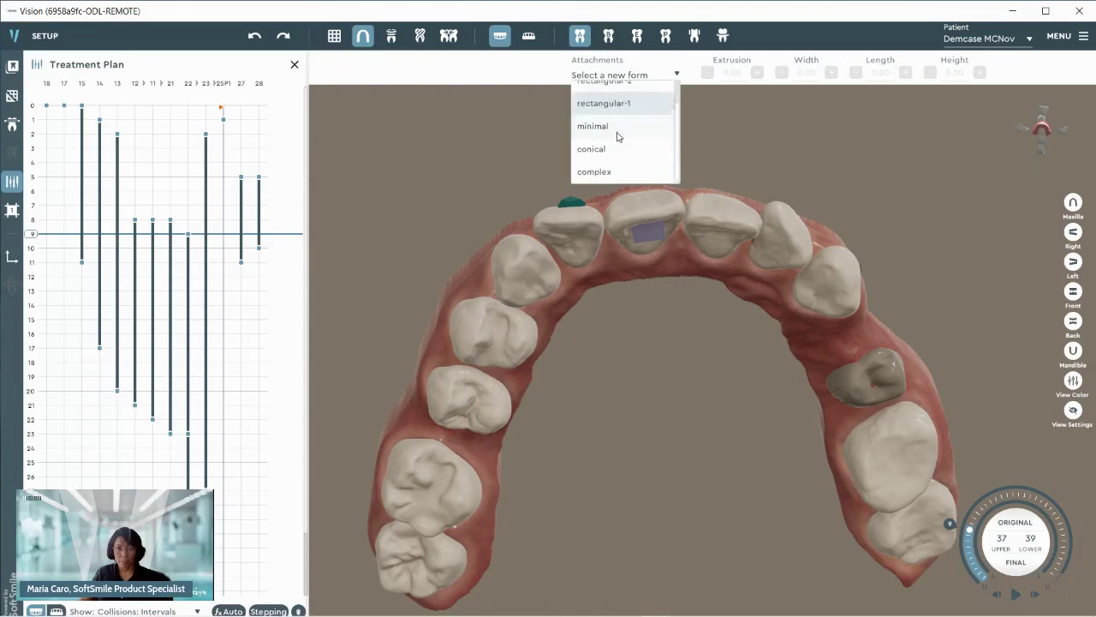
pyautogui.scroll(1, 617, 133)
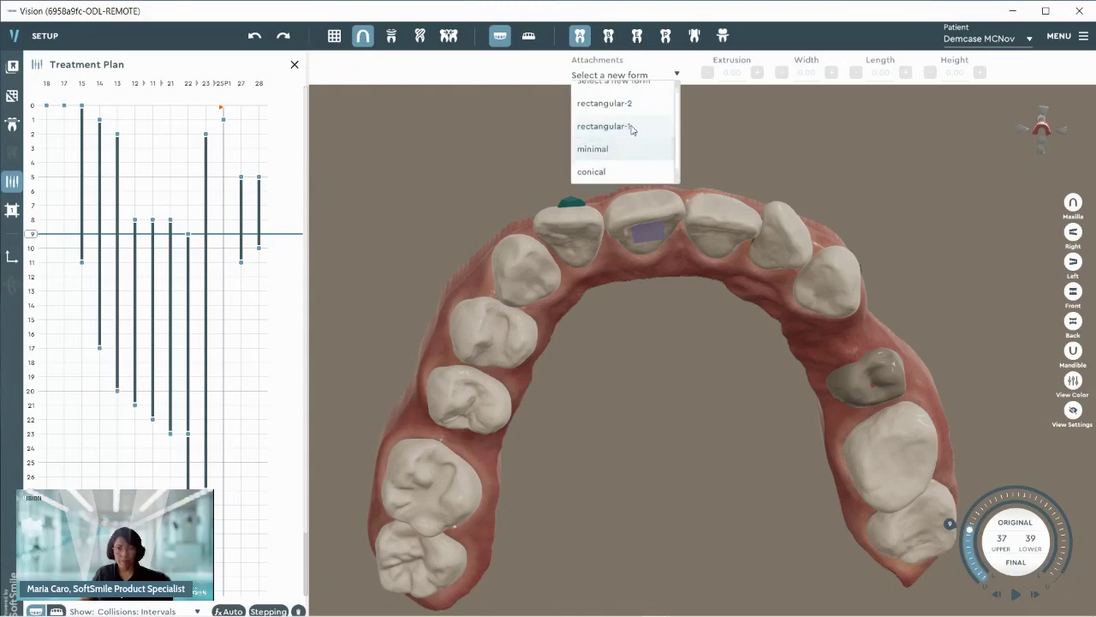
pyautogui.click(618, 128)
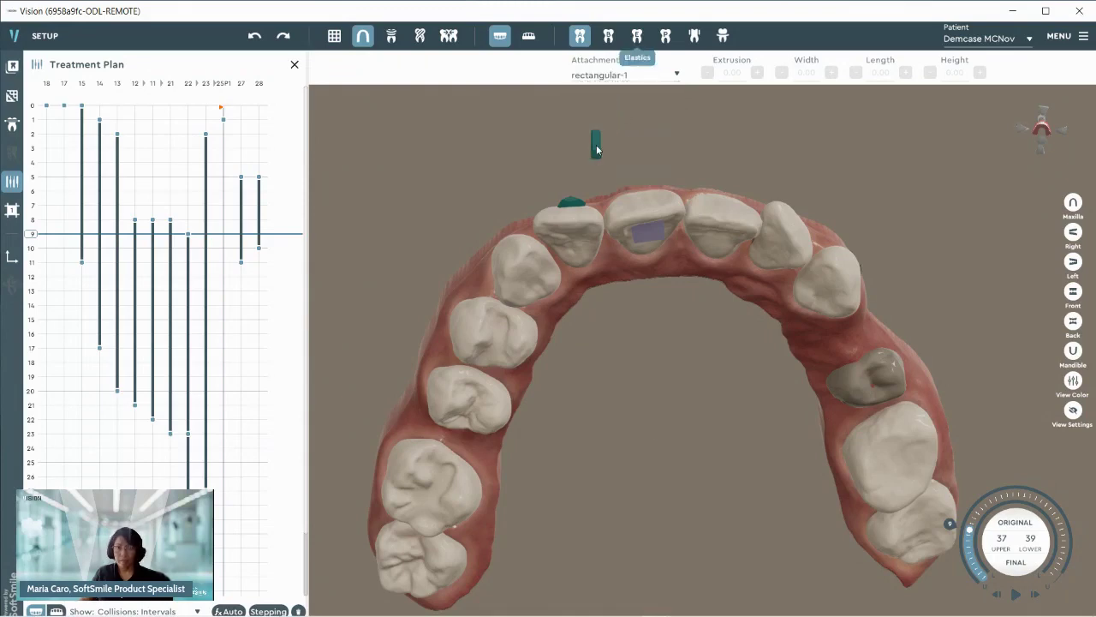
# - Place the rectangular-1 attachment on the outer surface of tooth 13 and check its position up close
pyautogui.moveTo(482, 290); pyautogui.dragTo(489, 319, button='right')
pyautogui.moveTo(514, 262); pyautogui.dragTo(624, 319, button='right')
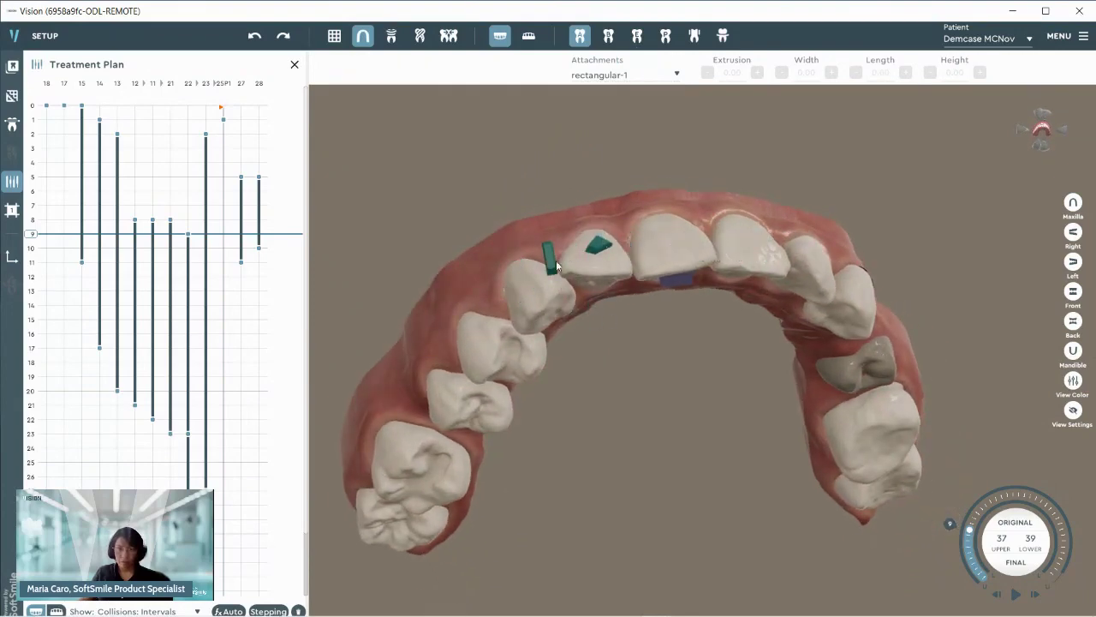
pyautogui.moveTo(553, 256); pyautogui.dragTo(688, 248, button='right')
pyautogui.moveTo(600, 267); pyautogui.dragTo(692, 181, button='right')
pyautogui.click(597, 280)
pyautogui.scroll(5, 585, 351)
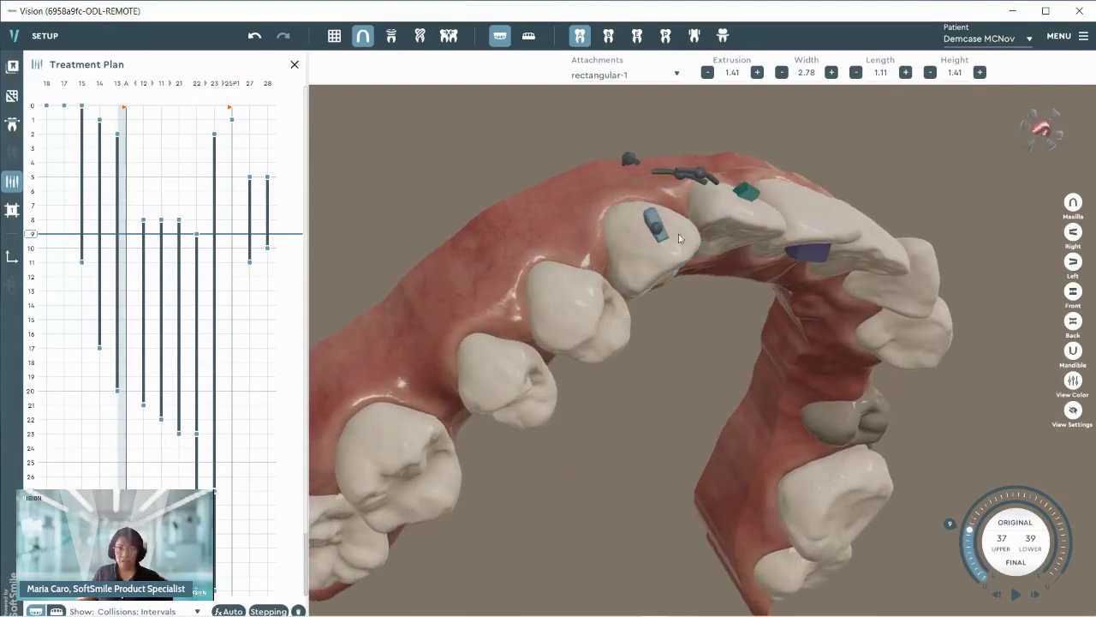
pyautogui.moveTo(638, 233); pyautogui.dragTo(748, 180, button='right')
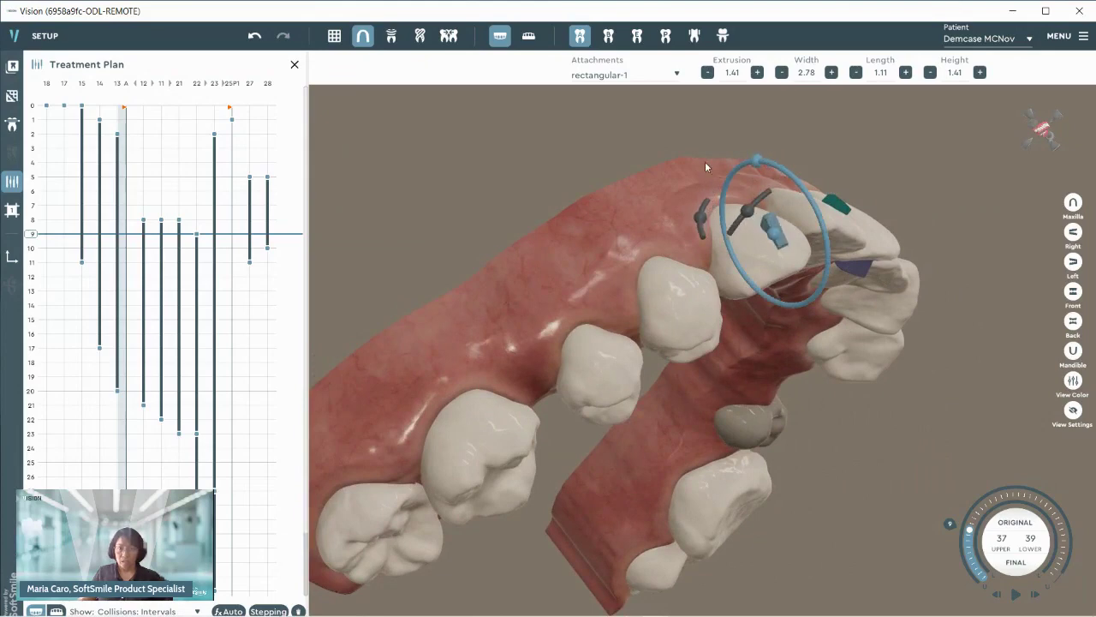
pyautogui.moveTo(615, 224); pyautogui.dragTo(664, 308, button='right')
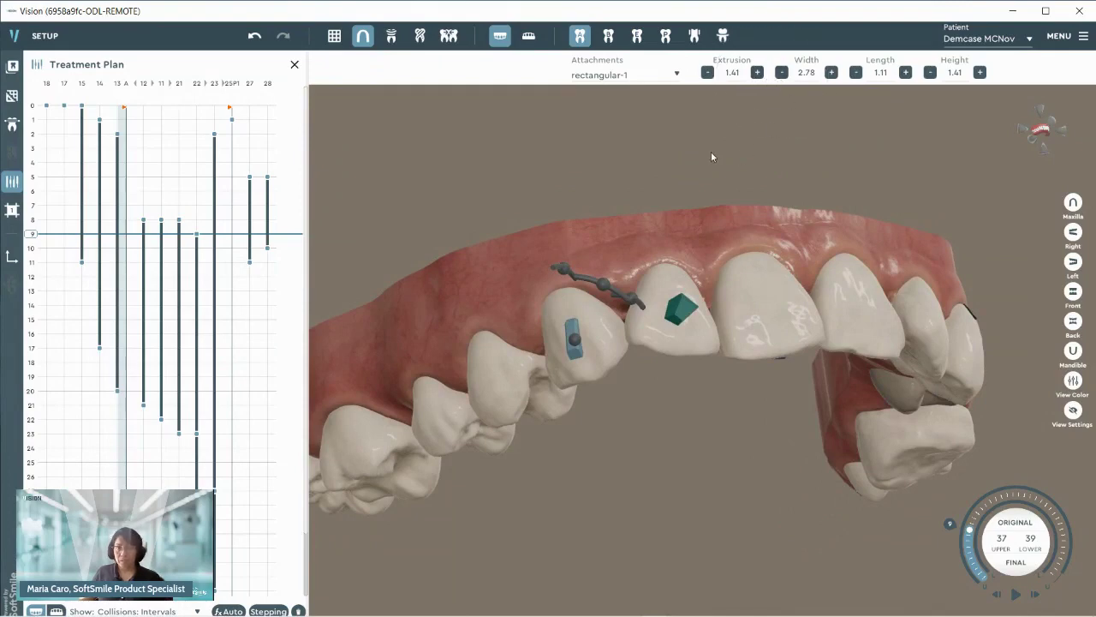
pyautogui.moveTo(628, 345); pyautogui.dragTo(734, 320, button='right')
pyautogui.scroll(3, 734, 320)
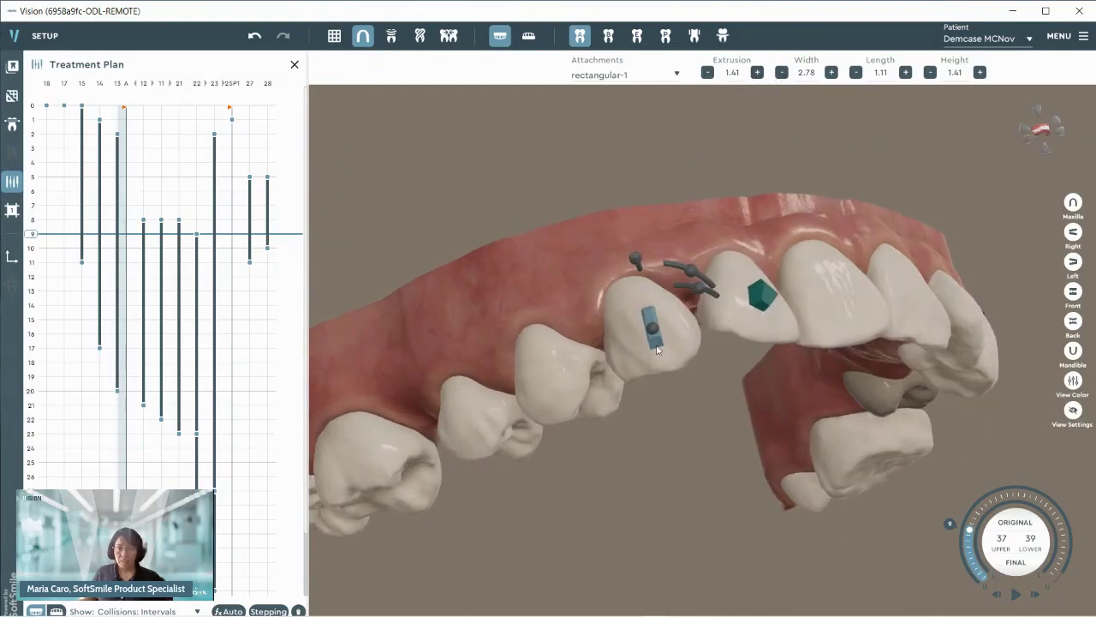
# - Increase the tooth 13 attachment's extrusion to 1.66 and check its thickness from the side
pyautogui.click(757, 73)
pyautogui.click(757, 73)
pyautogui.click(757, 73)
pyautogui.moveTo(685, 271); pyautogui.dragTo(810, 255, button='right')
pyautogui.moveTo(810, 256); pyautogui.dragTo(466, 364, button='middle')
pyautogui.moveTo(466, 363); pyautogui.dragTo(699, 308, button='right')
pyautogui.scroll(3, 699, 307)
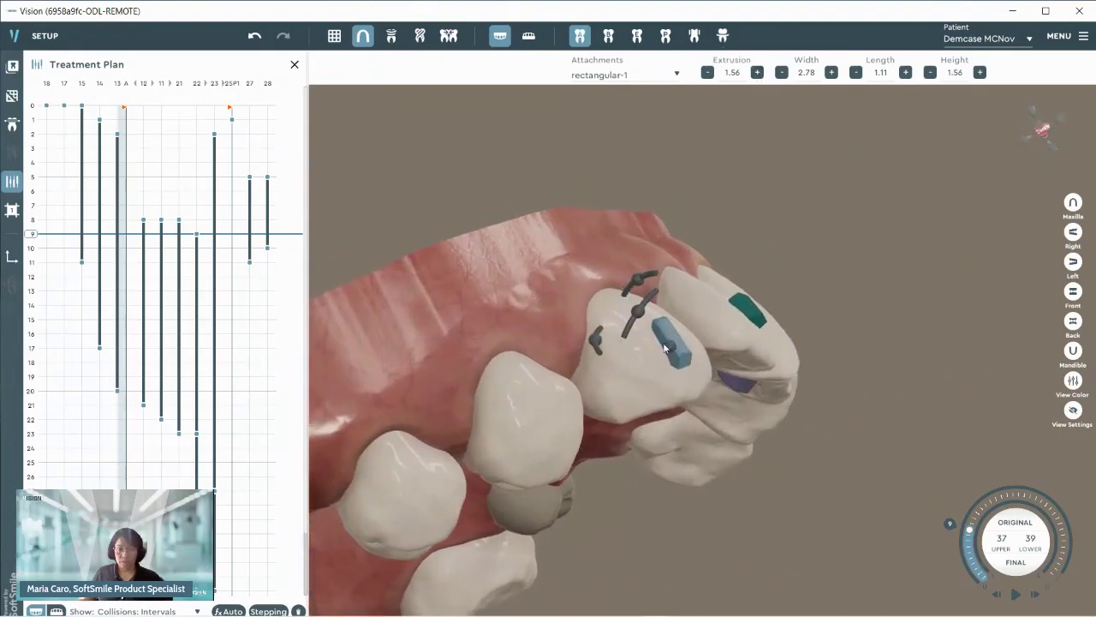
pyautogui.click(758, 72)
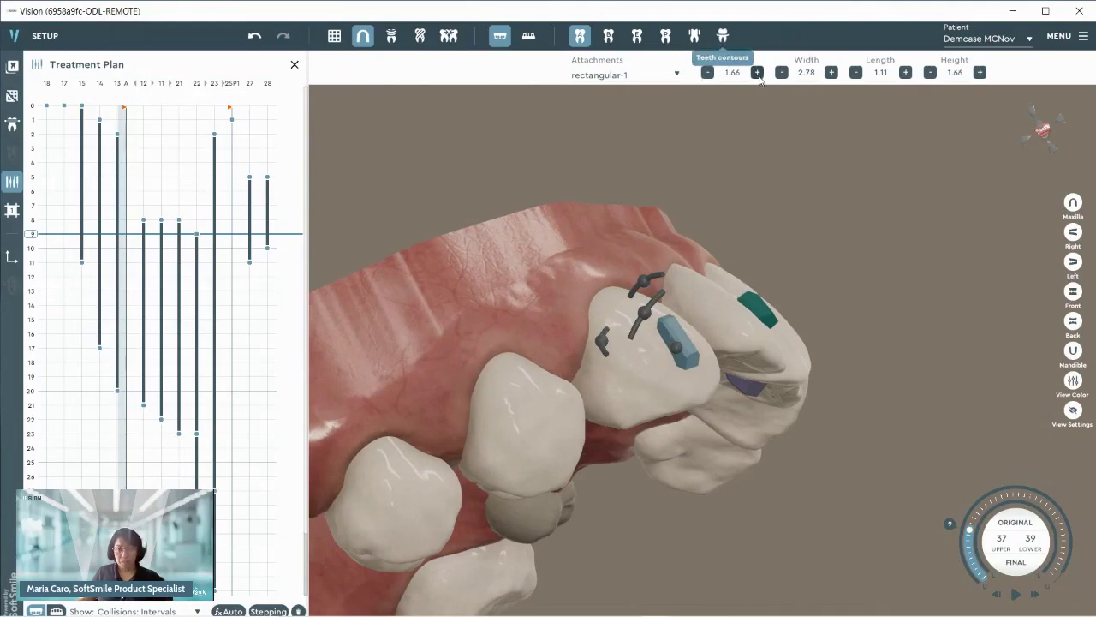
# - Set the tooth 13 attachment's extrusion to 1.36, width to 2.93 and length to 1.56
pyautogui.click(708, 73)
pyautogui.click(707, 73)
pyautogui.click(707, 73)
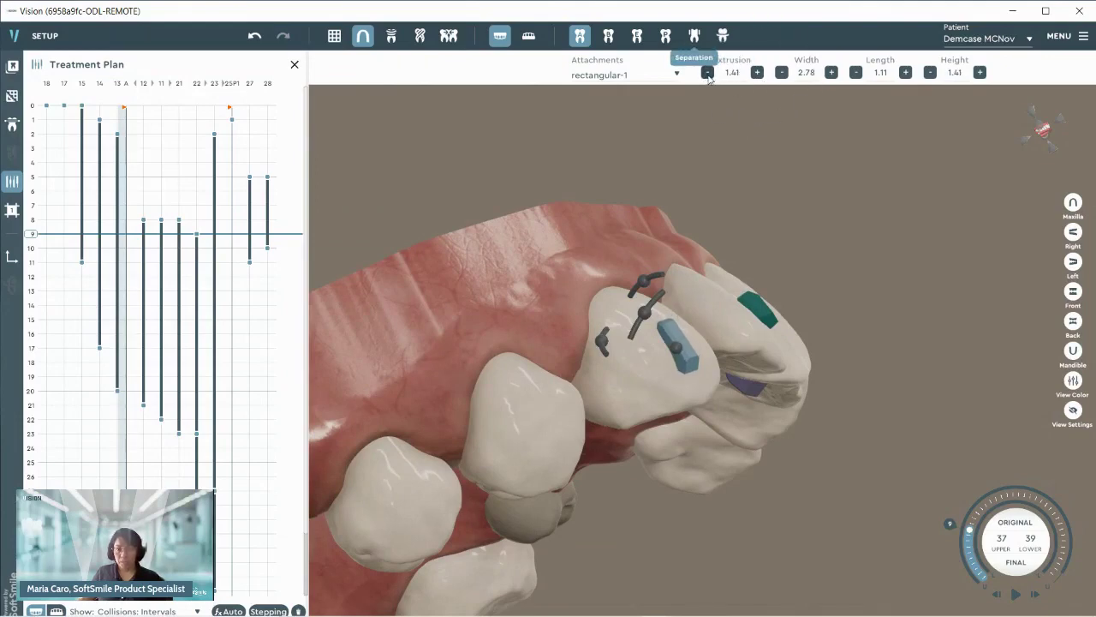
pyautogui.click(831, 73)
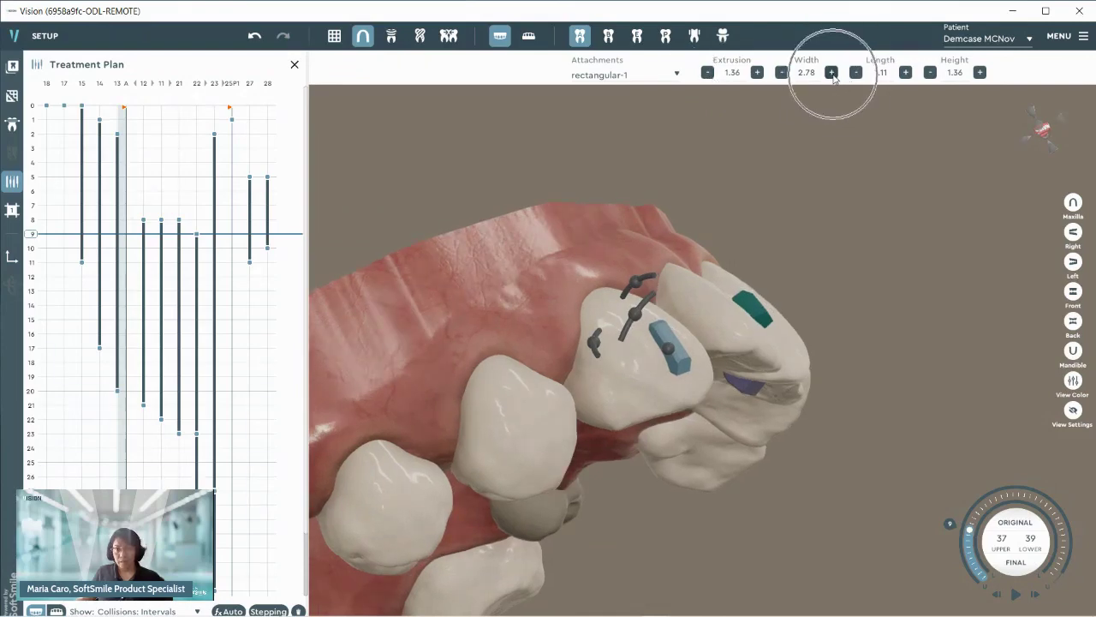
pyautogui.moveTo(766, 228); pyautogui.dragTo(795, 114)
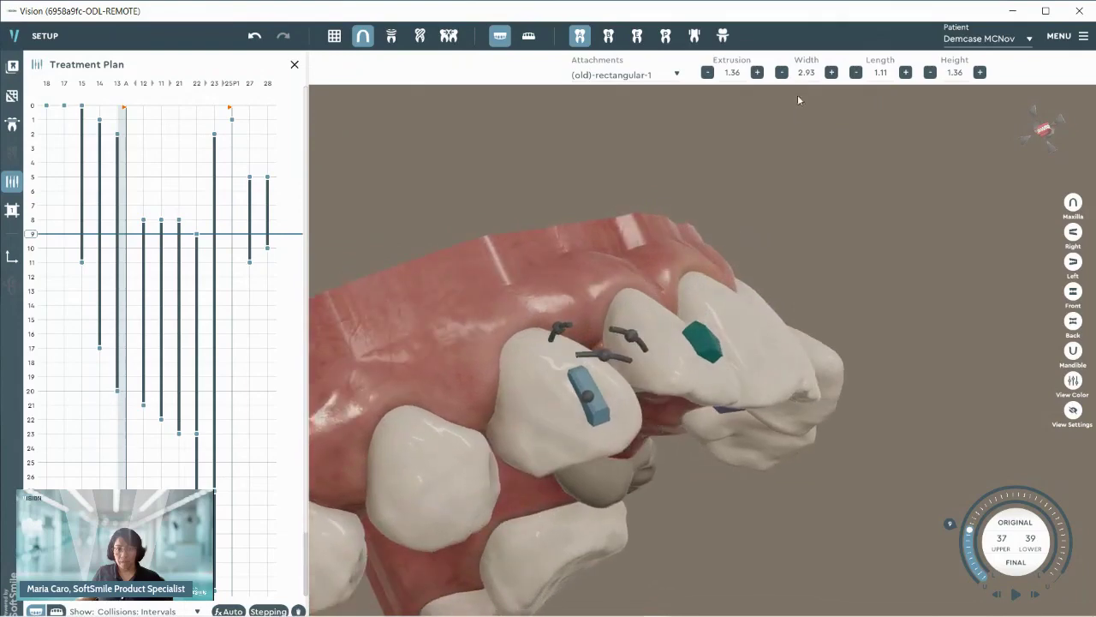
pyautogui.click(905, 72)
pyautogui.click(905, 72)
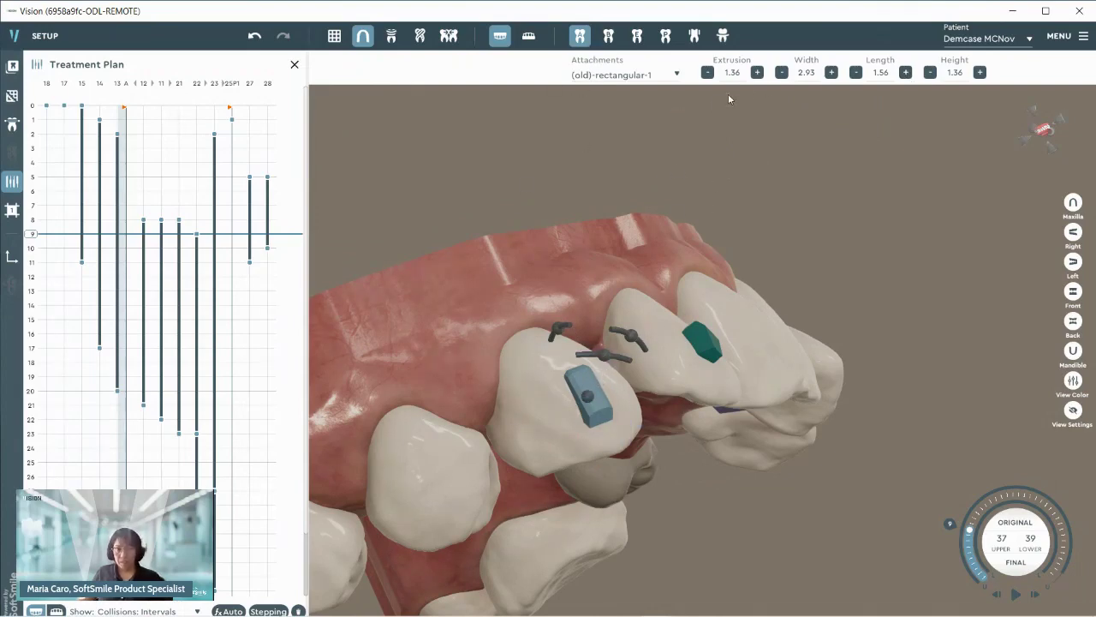
# - Select the tooth 13 attachment in the treatment plan and end it at stage 20, level with the tooth's last movement
pyautogui.click(578, 37)
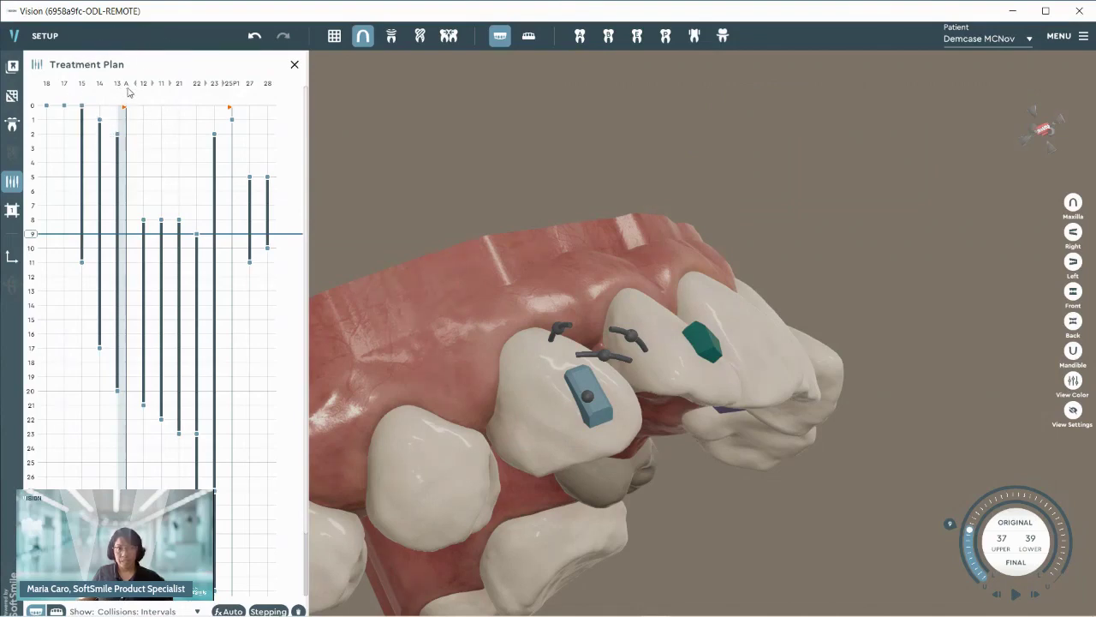
pyautogui.click(125, 138)
pyautogui.scroll(-2, 126, 479)
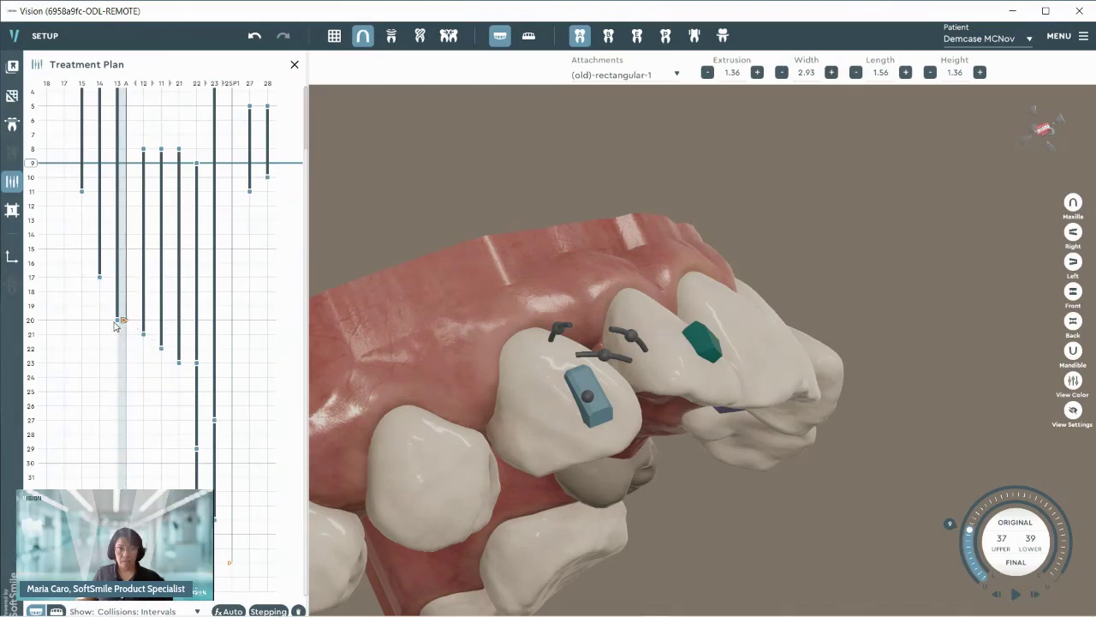
pyautogui.click(582, 39)
# - Place a rectangular-2 bite ramp on the inner surface of upper tooth 21
pyautogui.moveTo(783, 395); pyautogui.dragTo(624, 339)
pyautogui.moveTo(625, 338); pyautogui.dragTo(669, 225, button='right')
pyautogui.moveTo(644, 334); pyautogui.dragTo(623, 73, button='right')
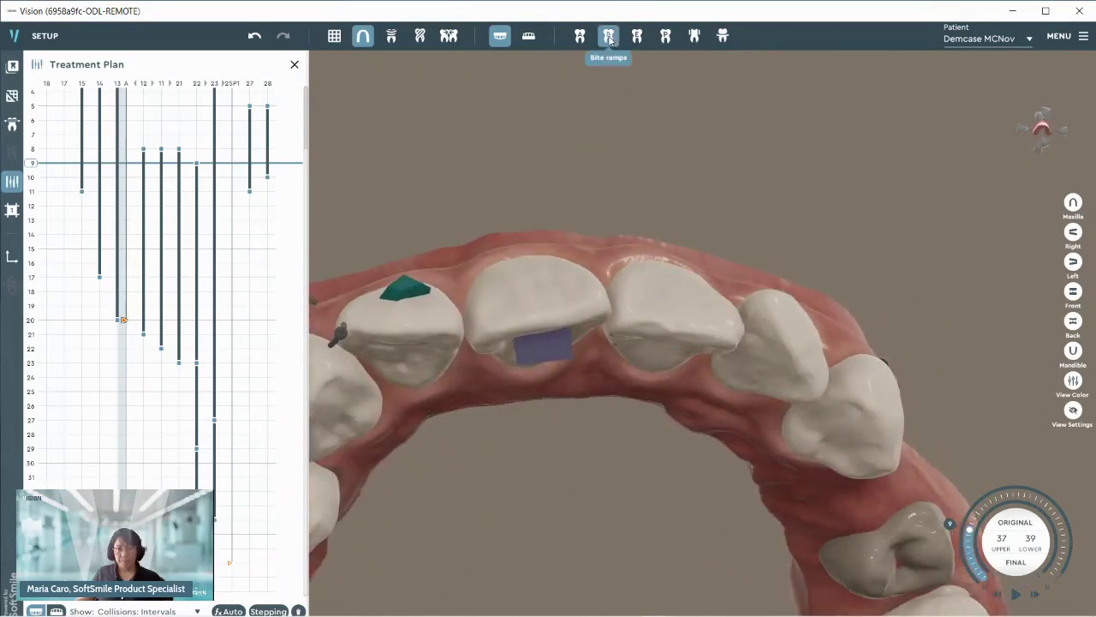
pyautogui.click(610, 39)
pyautogui.moveTo(724, 312); pyautogui.dragTo(837, 282, button='middle')
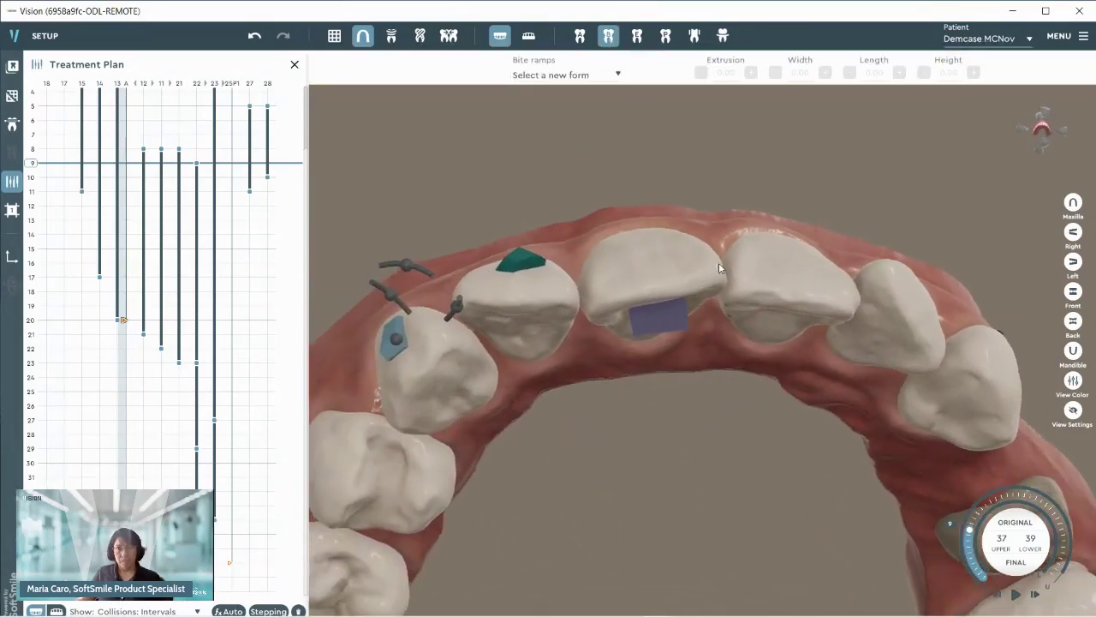
pyautogui.click(618, 75)
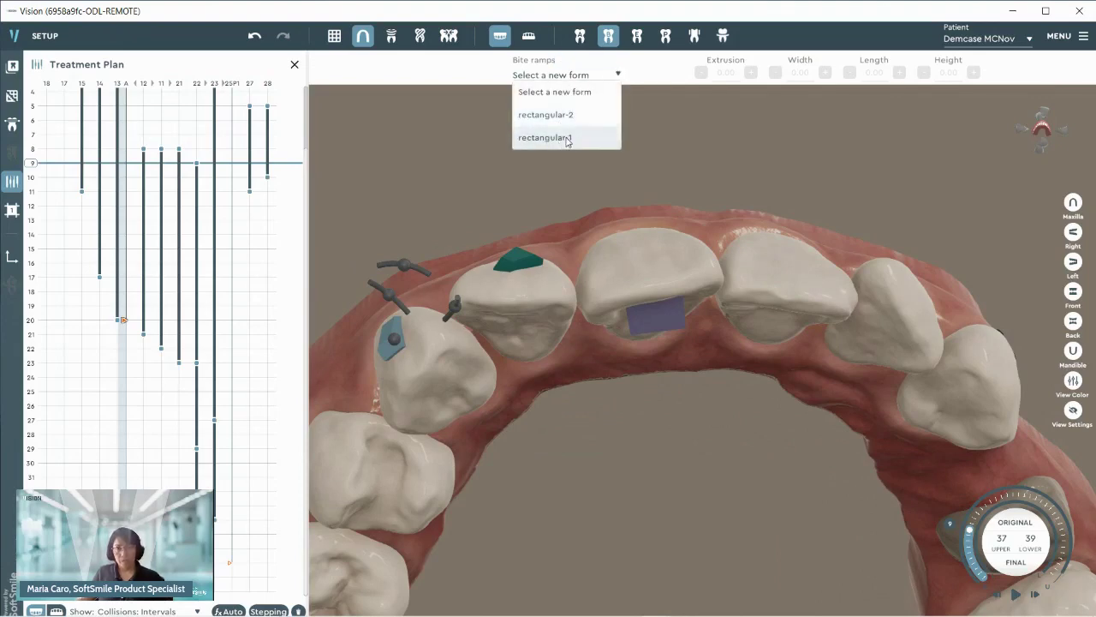
pyautogui.click(560, 116)
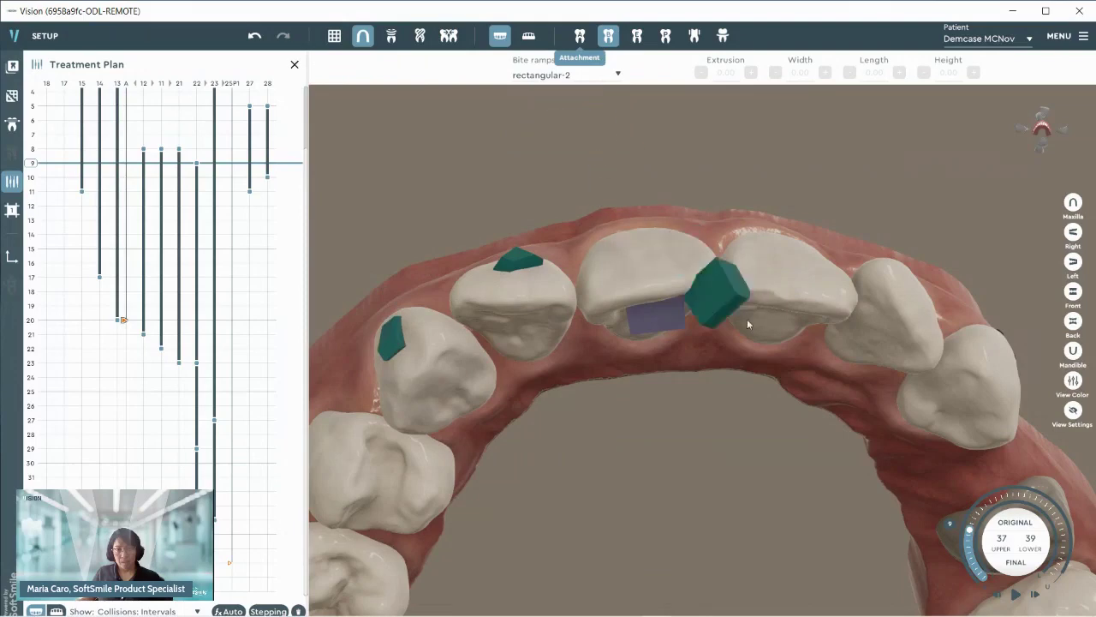
pyautogui.moveTo(781, 352); pyautogui.dragTo(711, 213, button='middle')
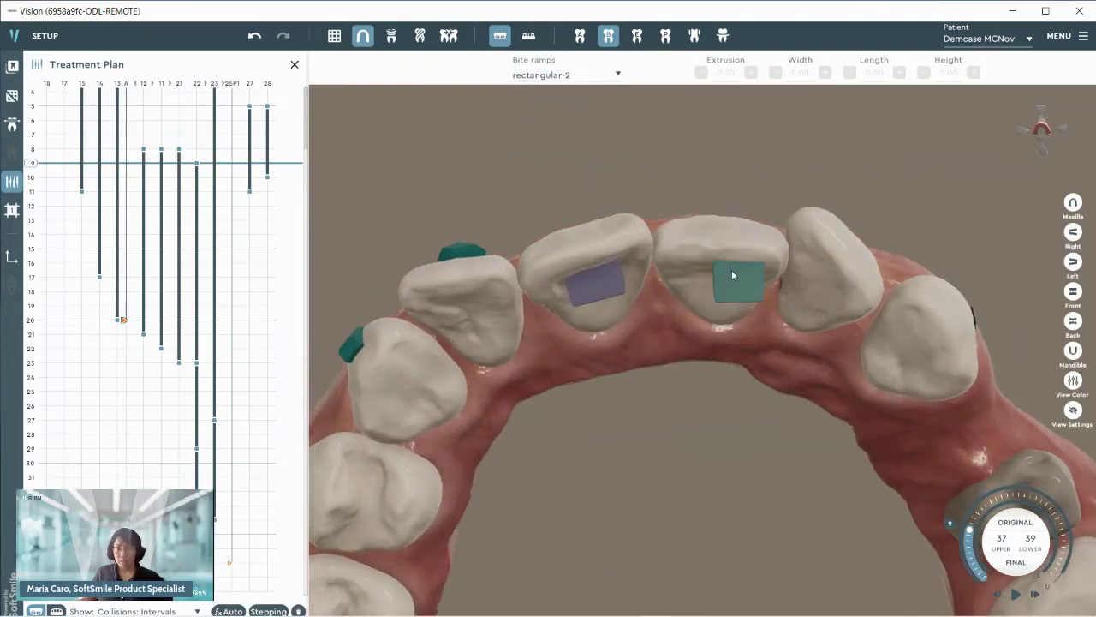
pyautogui.moveTo(725, 272); pyautogui.dragTo(724, 225, button='middle')
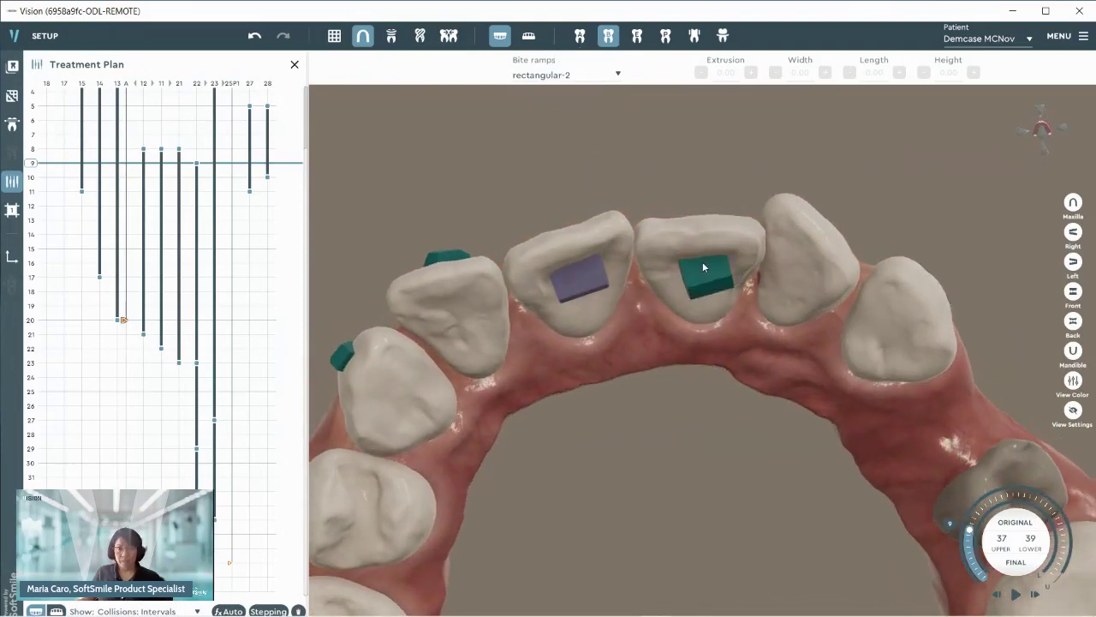
pyautogui.click(702, 267)
# - Adjust the bite ramp's position on tooth 21 and check its seating from several angles
pyautogui.moveTo(617, 340); pyautogui.dragTo(781, 312, button='right')
pyautogui.moveTo(750, 296); pyautogui.dragTo(723, 297)
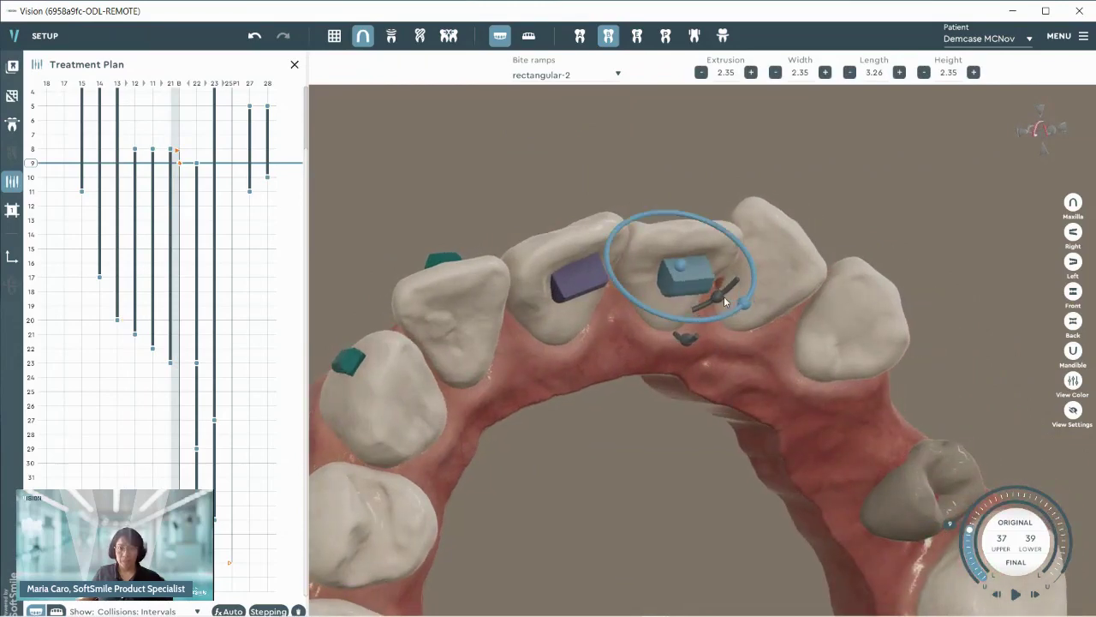
pyautogui.moveTo(692, 324); pyautogui.dragTo(843, 336, button='right')
pyautogui.moveTo(624, 372); pyautogui.dragTo(673, 347, button='right')
pyautogui.moveTo(631, 290); pyautogui.dragTo(614, 273)
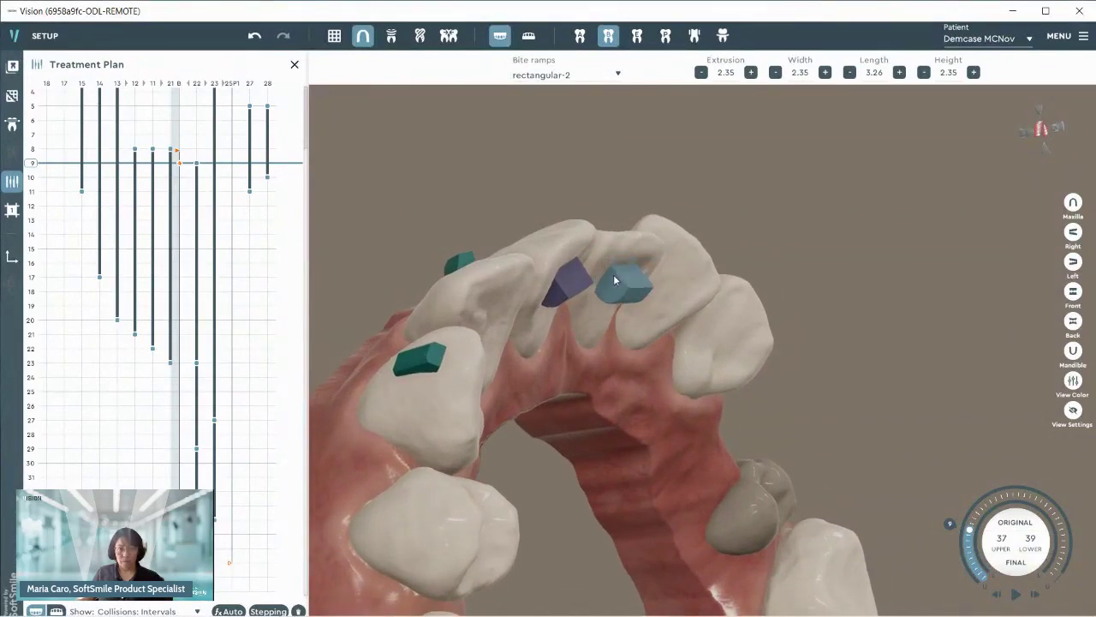
pyautogui.moveTo(648, 310); pyautogui.dragTo(671, 387, button='right')
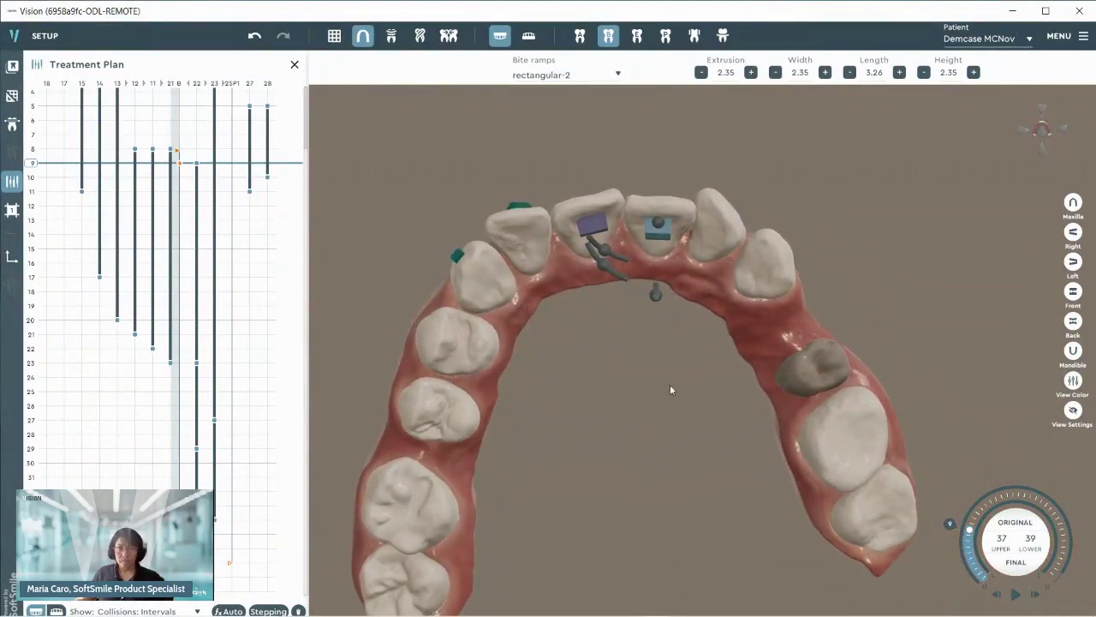
# - Show the lower jaw as semitransparent to check its contact with the bite ramps, and hide it again
pyautogui.click(531, 39)
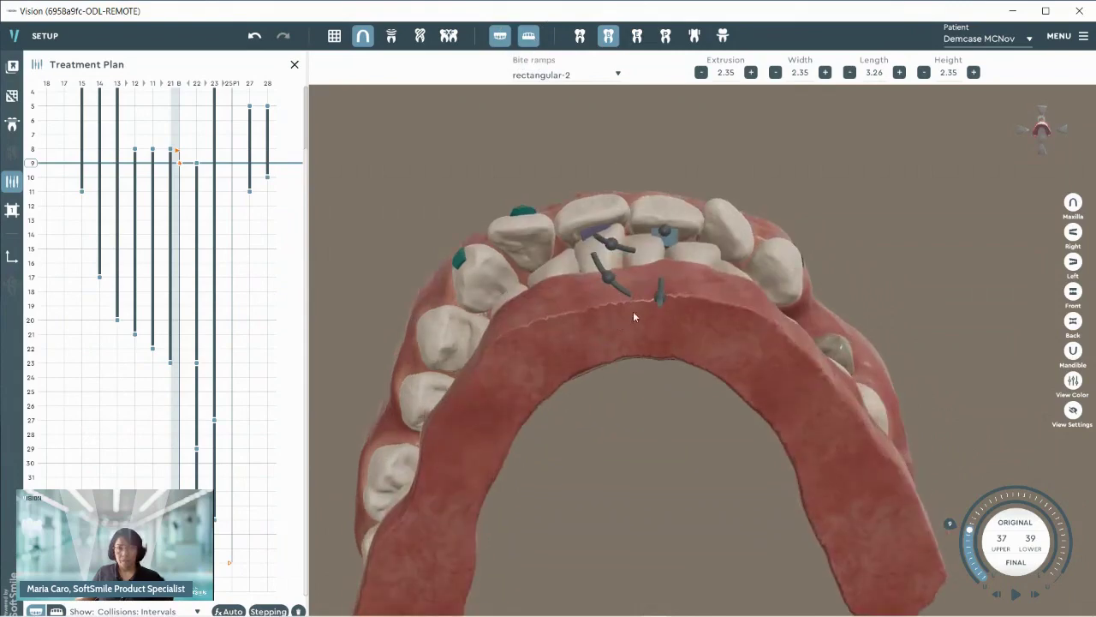
pyautogui.rightClick(684, 273)
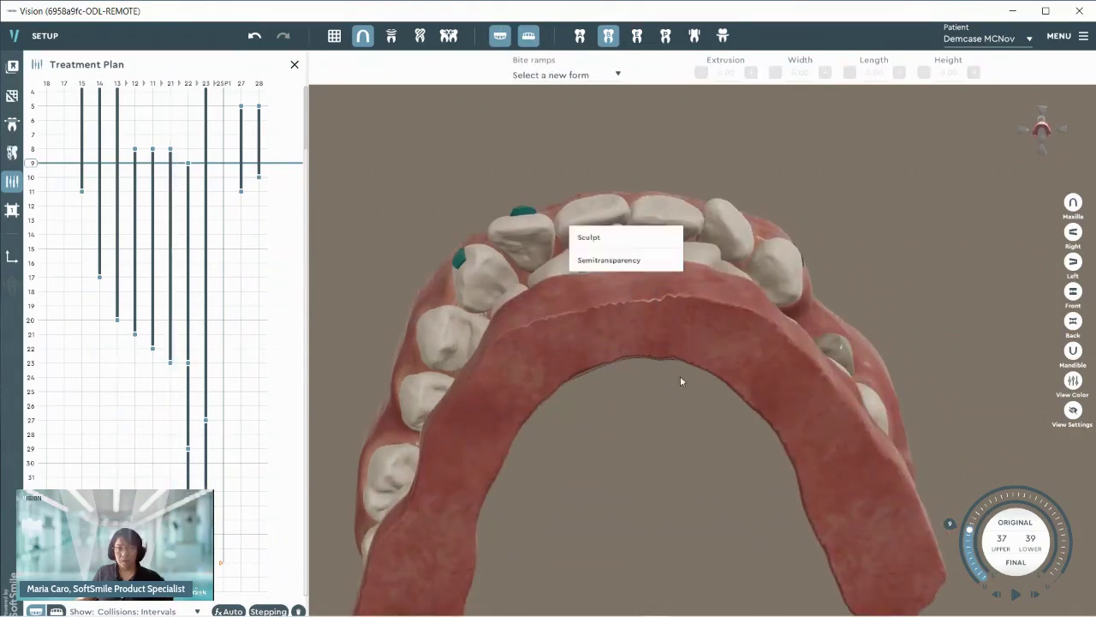
pyautogui.click(626, 261)
pyautogui.moveTo(645, 415); pyautogui.dragTo(626, 368, button='middle')
pyautogui.moveTo(627, 373); pyautogui.dragTo(604, 378)
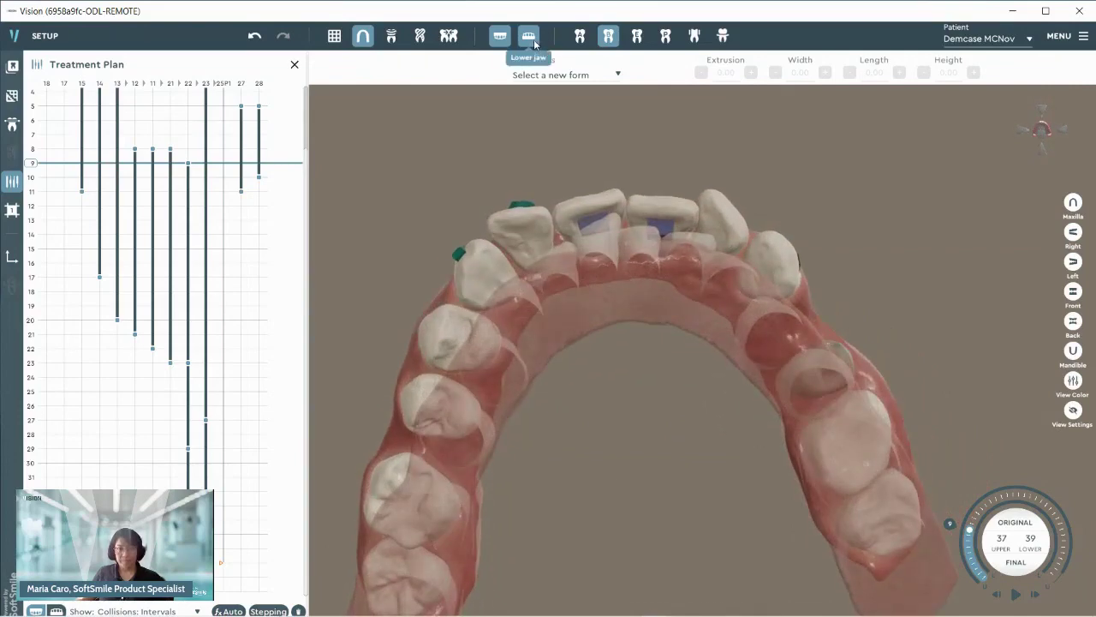
pyautogui.click(528, 35)
# - Set the tooth 21 bite ramp's width to 2.45 and its length to 3.41
pyautogui.moveTo(626, 268); pyautogui.dragTo(666, 254)
pyautogui.click(652, 246)
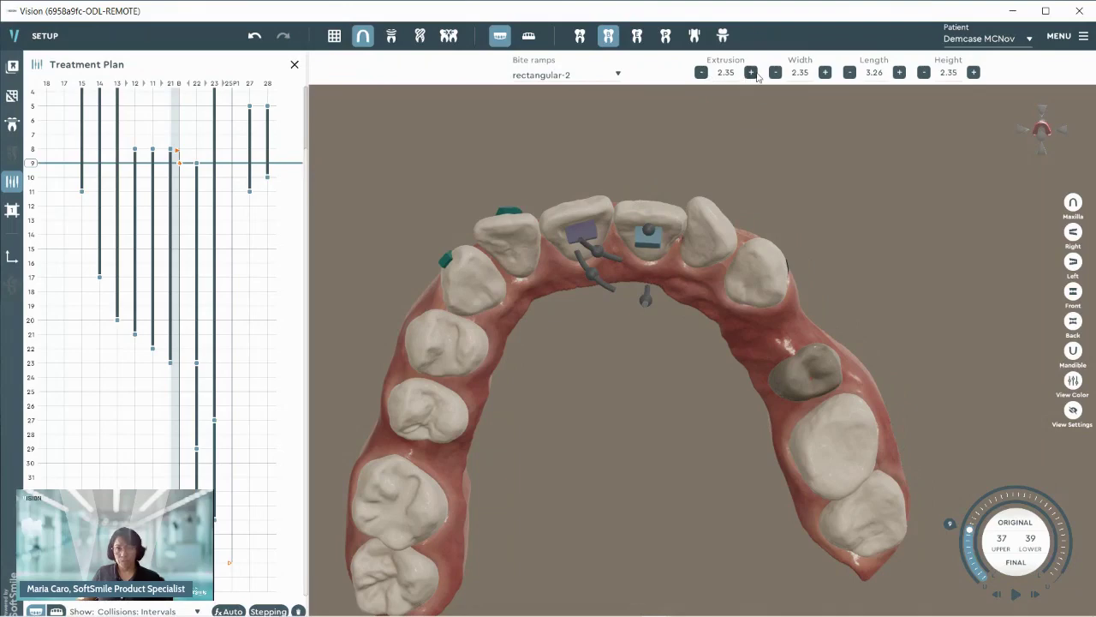
pyautogui.click(825, 72)
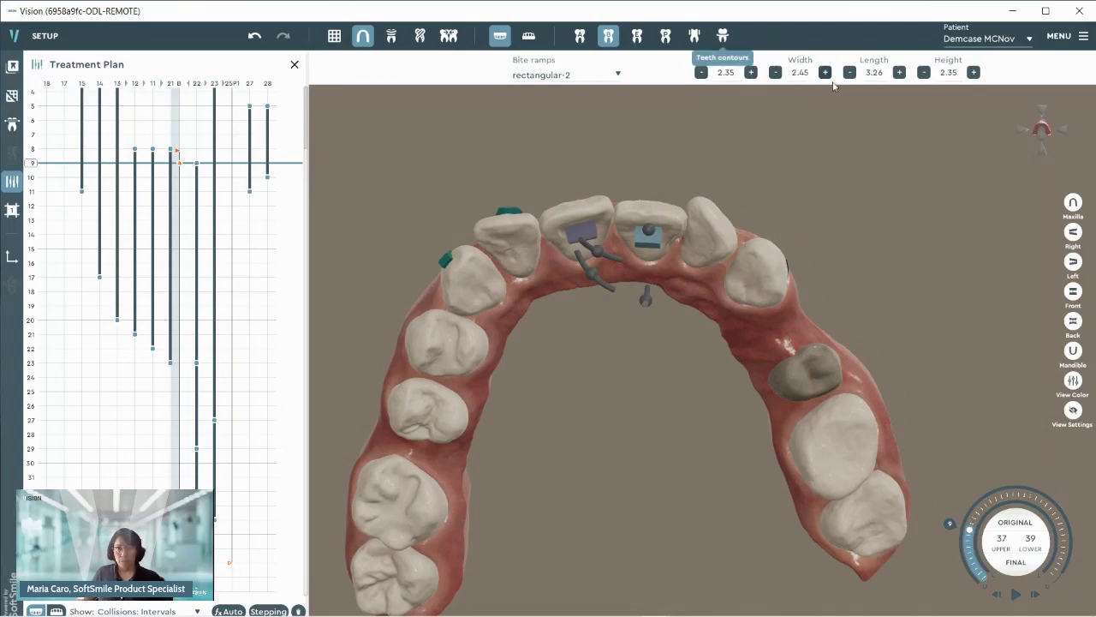
pyautogui.click(900, 73)
pyautogui.moveTo(567, 284); pyautogui.dragTo(589, 327, button='middle')
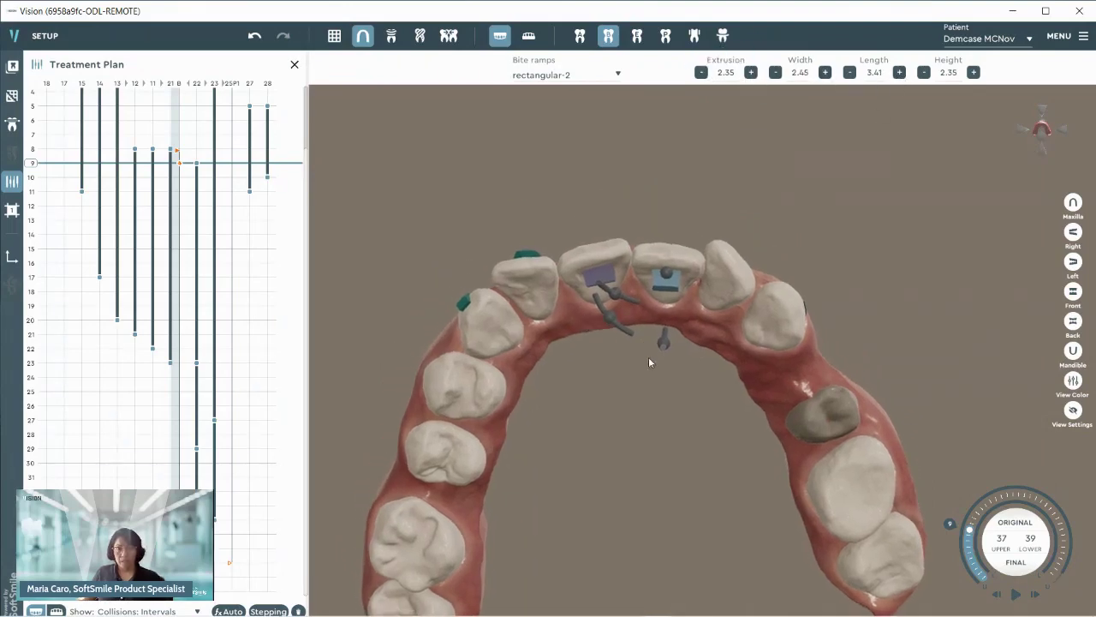
pyautogui.scroll(1, 644, 325)
pyautogui.moveTo(641, 319)
pyautogui.mouseDown()
pyautogui.moveTo(645, 280)
pyautogui.moveTo(655, 326)
pyautogui.mouseUp()
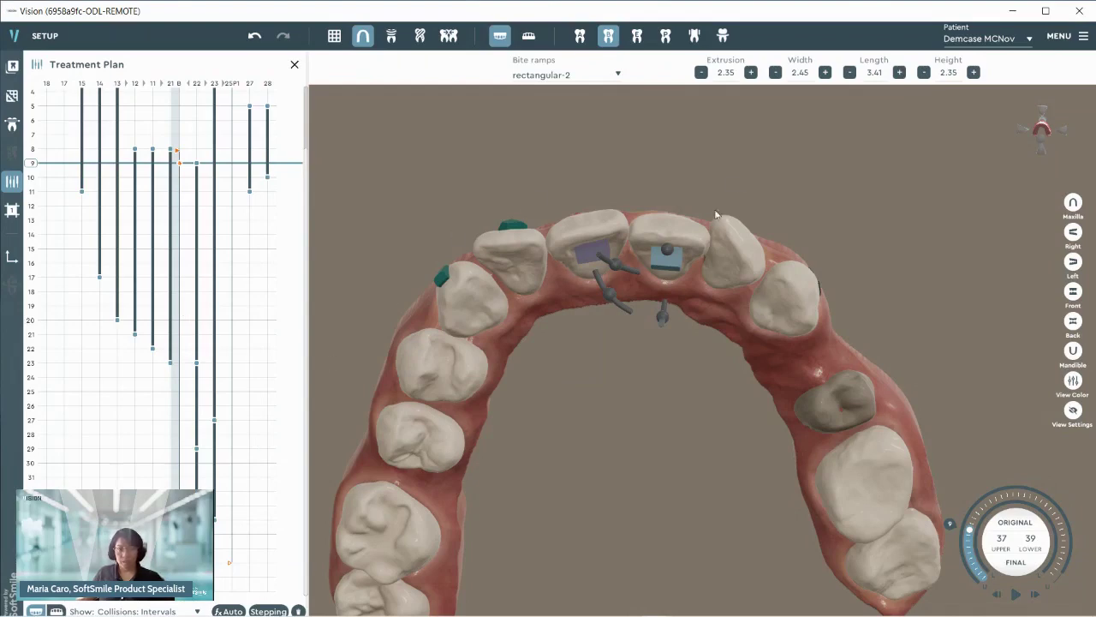
pyautogui.click(609, 36)
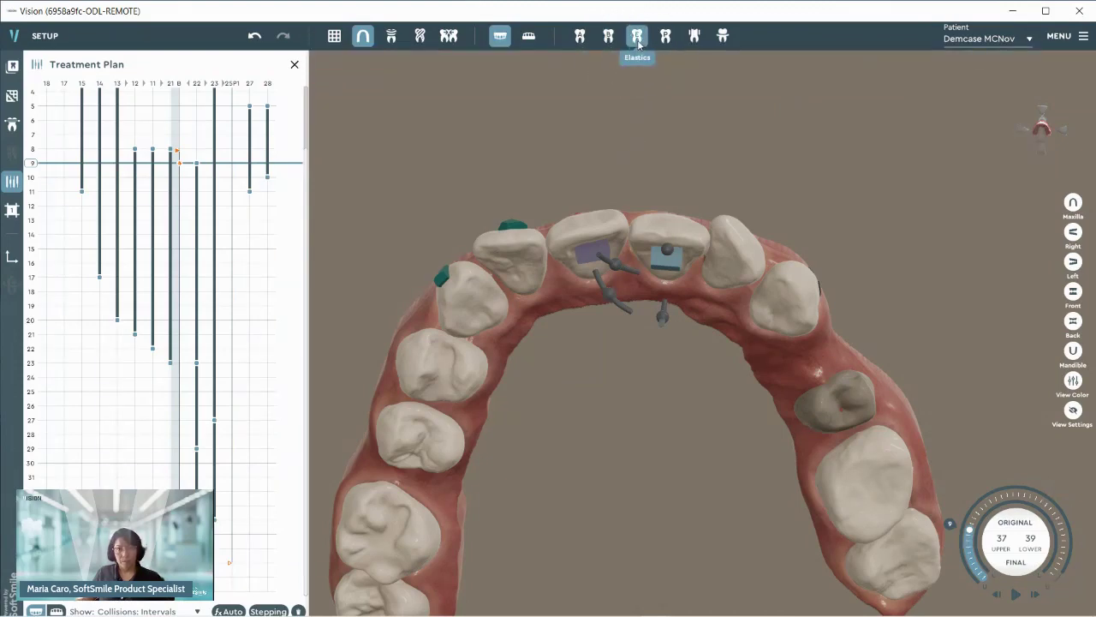
# - Open the elastics tool and examine the cutouts on upper teeth 22 and 23 at stage 27
pyautogui.click(638, 36)
pyautogui.moveTo(573, 341); pyautogui.dragTo(542, 395)
pyautogui.moveTo(663, 317); pyautogui.dragTo(659, 348, button='right')
pyautogui.moveTo(659, 348); pyautogui.dragTo(774, 378)
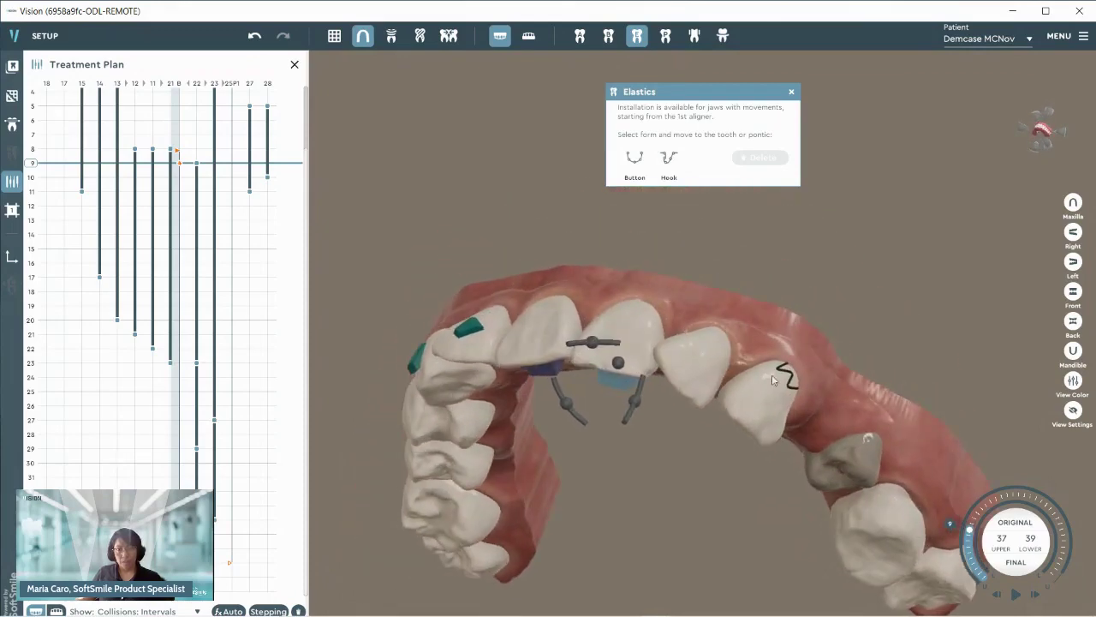
pyautogui.moveTo(32, 164)
pyautogui.mouseDown()
pyautogui.moveTo(38, 89)
pyautogui.moveTo(38, 420)
pyautogui.mouseUp()
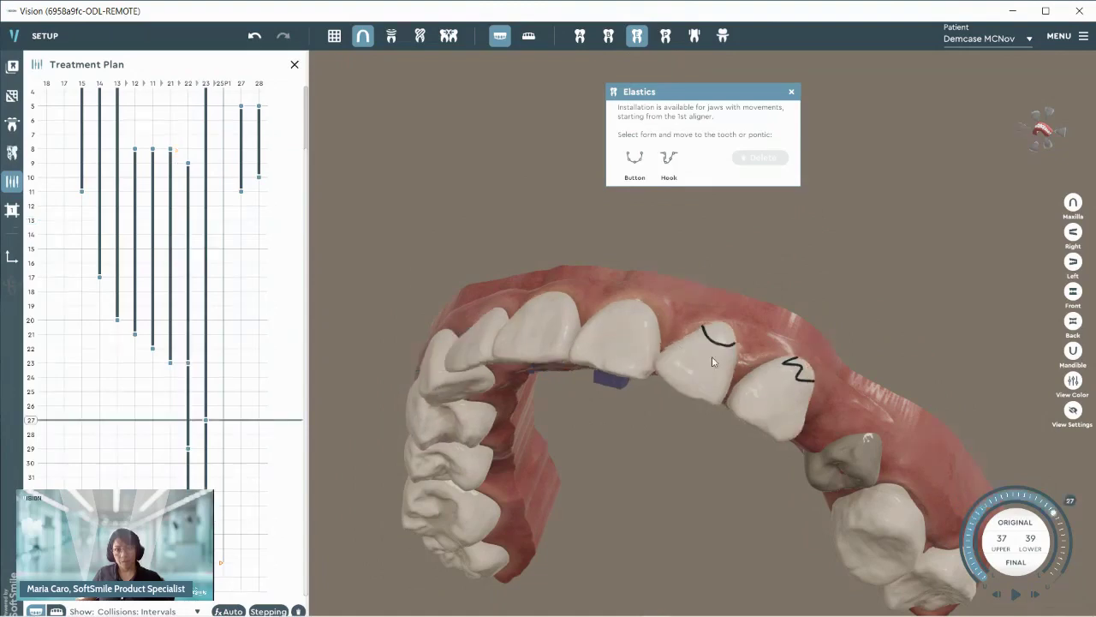
pyautogui.moveTo(554, 334); pyautogui.dragTo(526, 339)
pyautogui.click(531, 333)
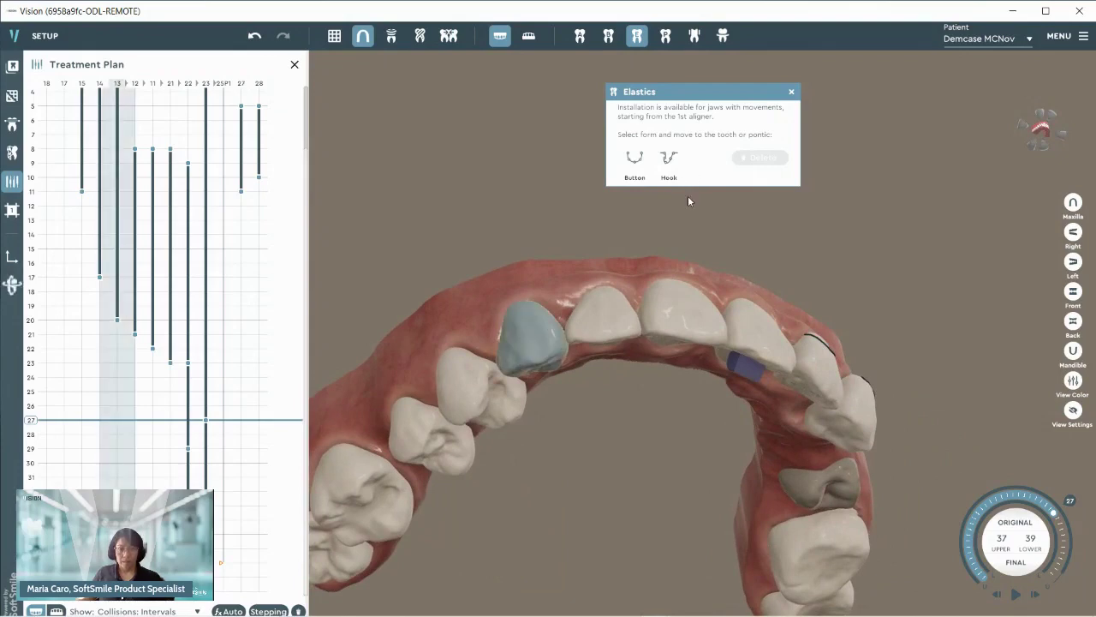
# - Move the treatment to stage 11 and place a button cutout on the outer surface of upper tooth 14
pyautogui.click(635, 162)
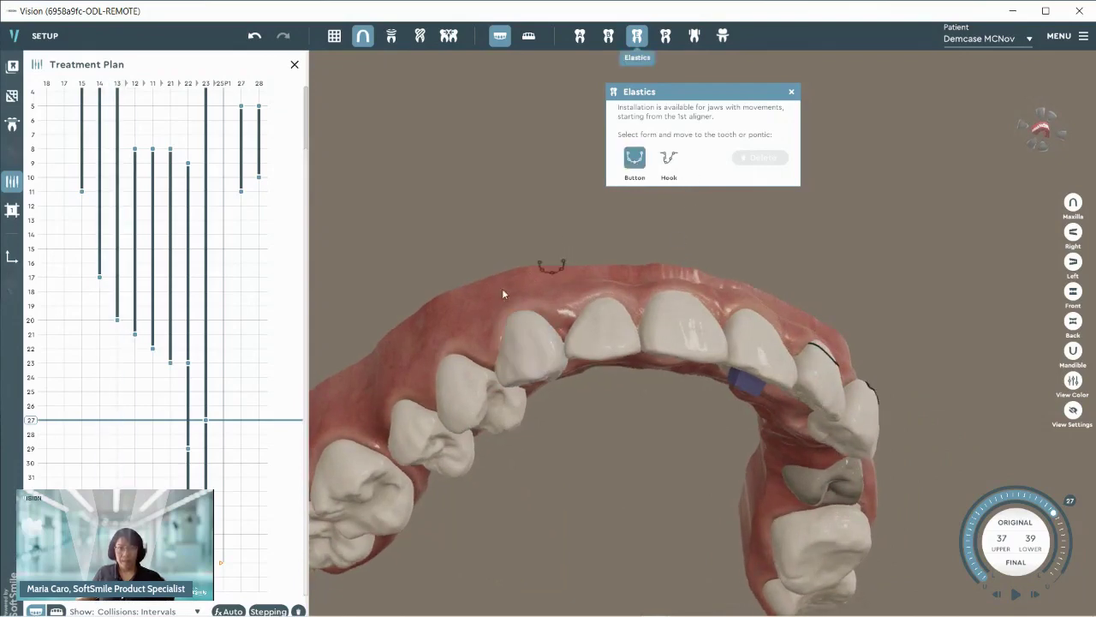
pyautogui.moveTo(690, 267); pyautogui.dragTo(734, 407)
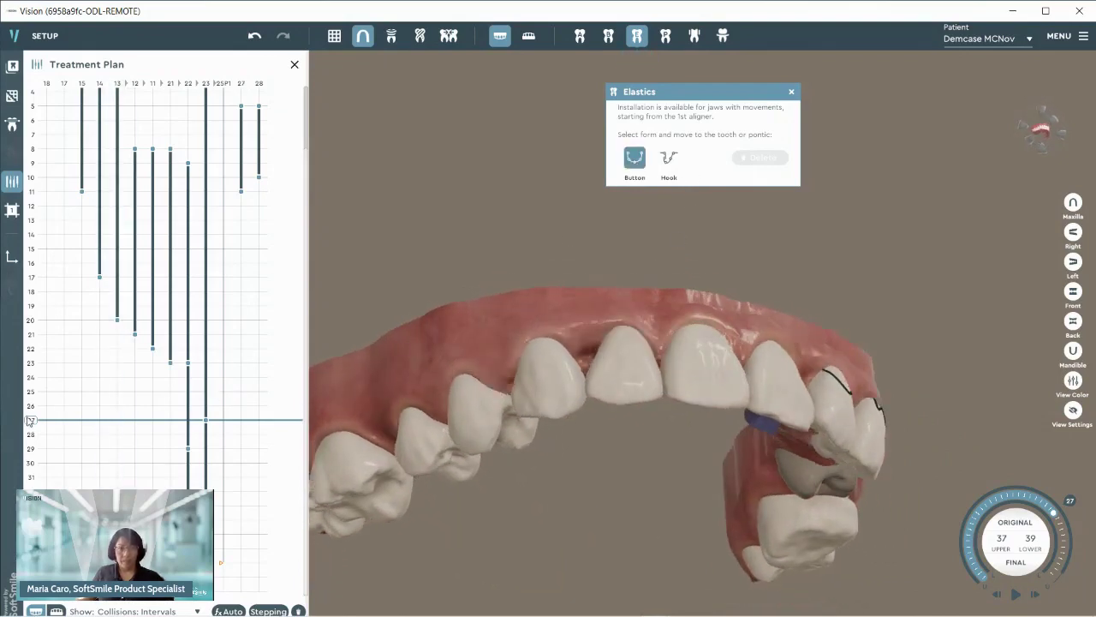
pyautogui.moveTo(29, 422); pyautogui.dragTo(724, 190)
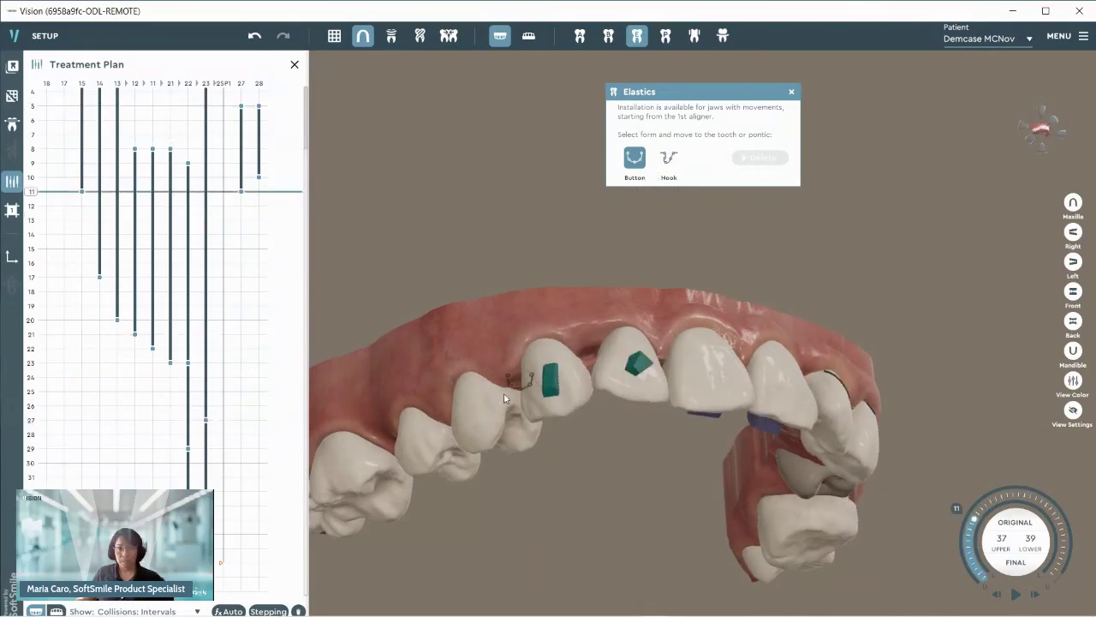
pyautogui.moveTo(558, 381); pyautogui.dragTo(591, 394)
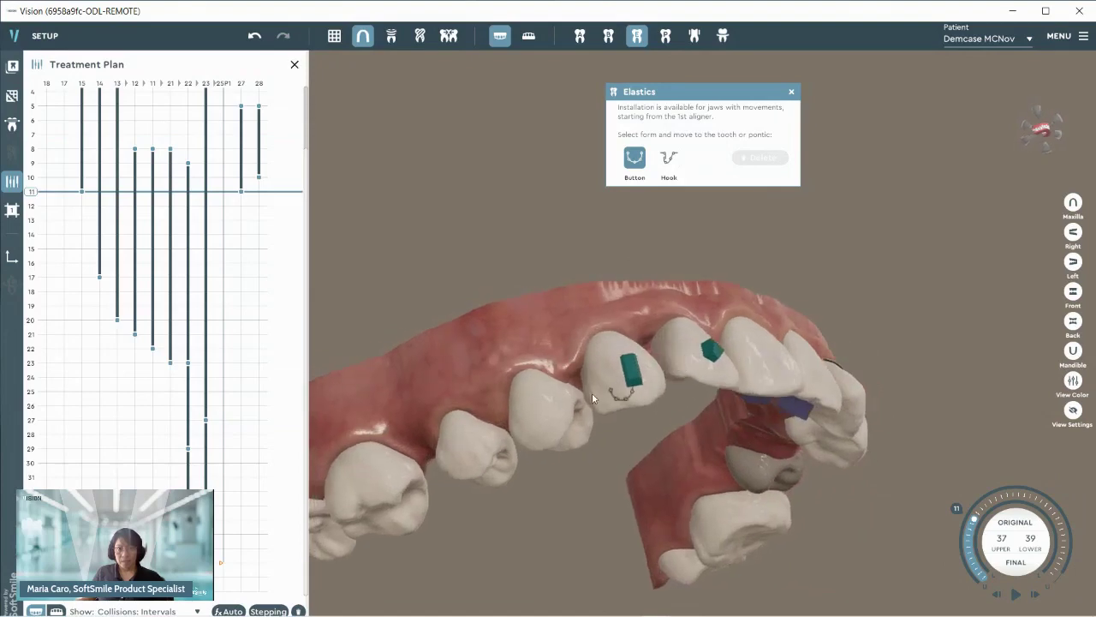
pyautogui.click(543, 401)
pyautogui.moveTo(619, 298); pyautogui.dragTo(785, 397)
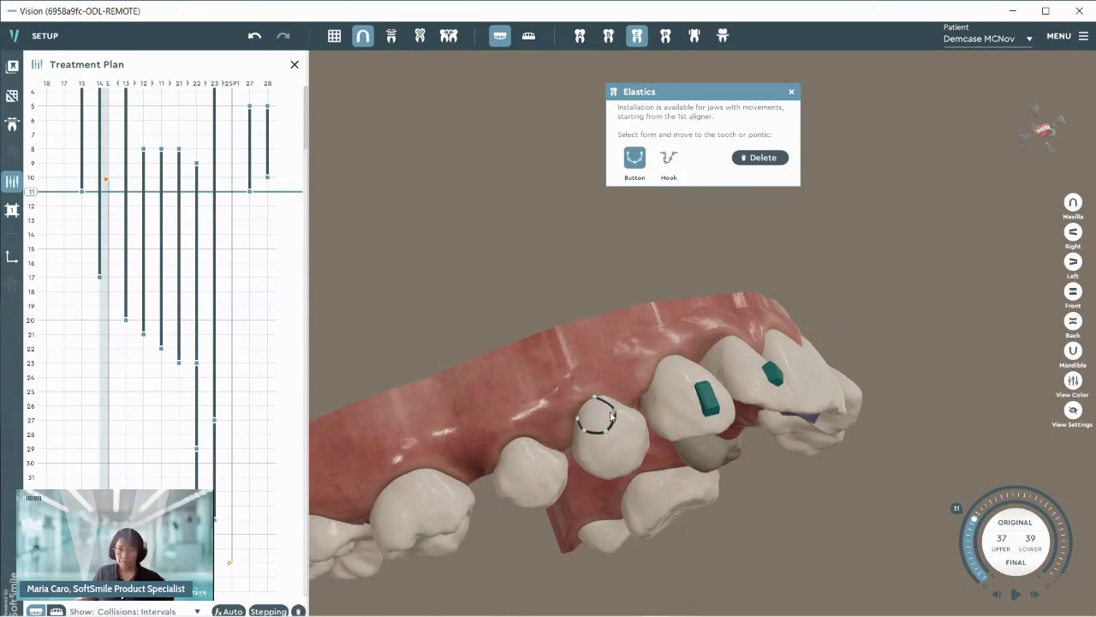
# - Replace the button cutout on upper tooth 14 with a hook cutout, adjust its shape on the outer surface, and close the elastics tool
pyautogui.click(674, 162)
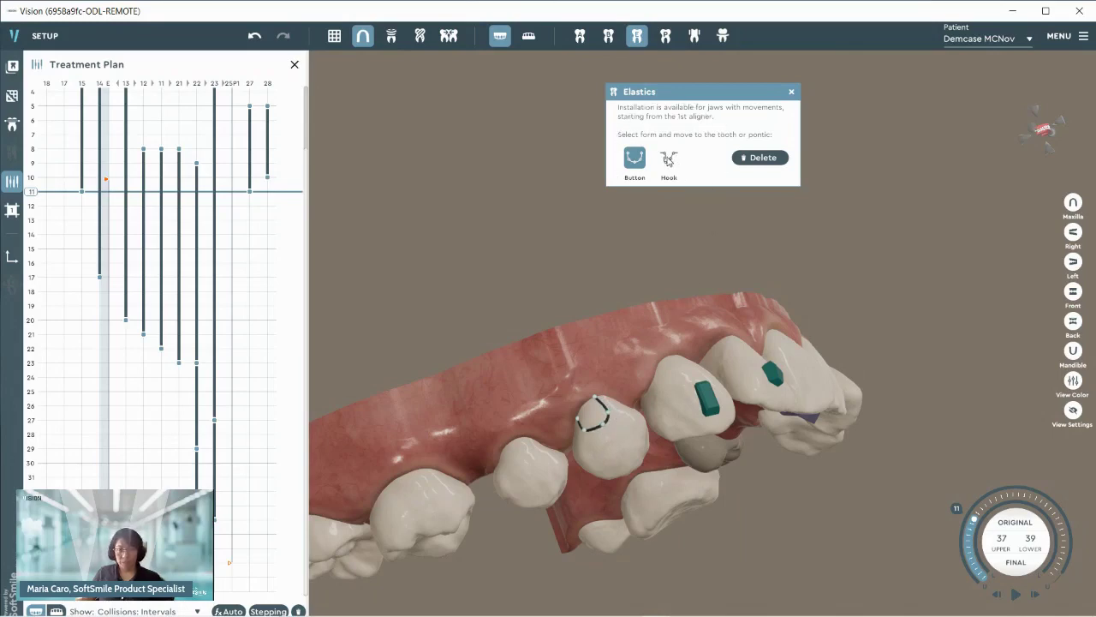
pyautogui.click(669, 160)
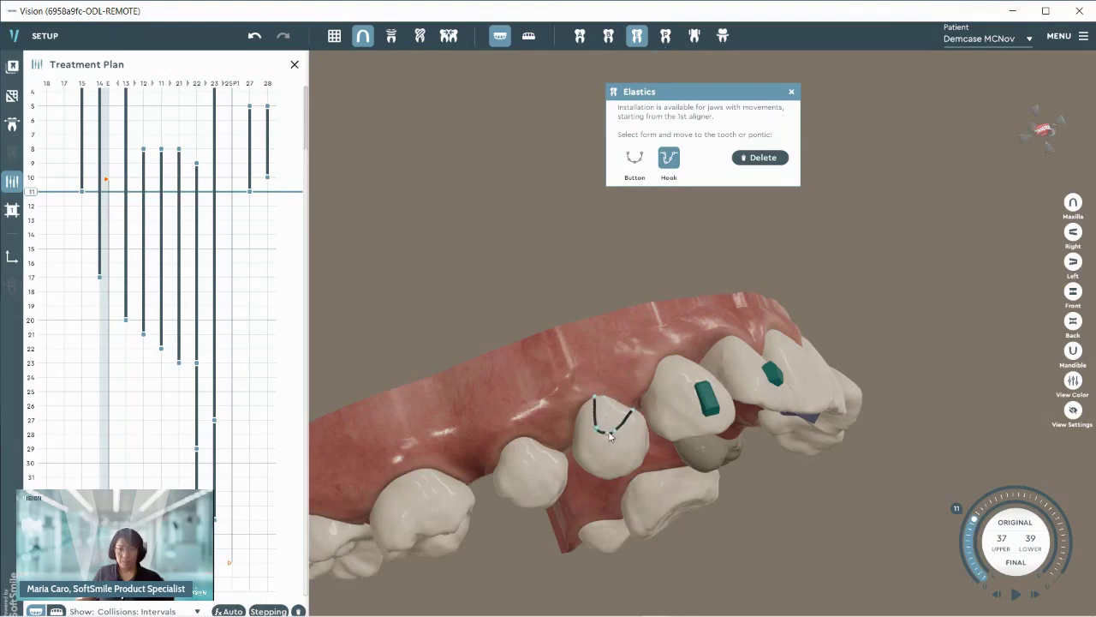
pyautogui.moveTo(609, 407); pyautogui.dragTo(610, 413)
pyautogui.moveTo(610, 413); pyautogui.dragTo(616, 474, button='right')
pyautogui.moveTo(616, 463); pyautogui.dragTo(606, 457)
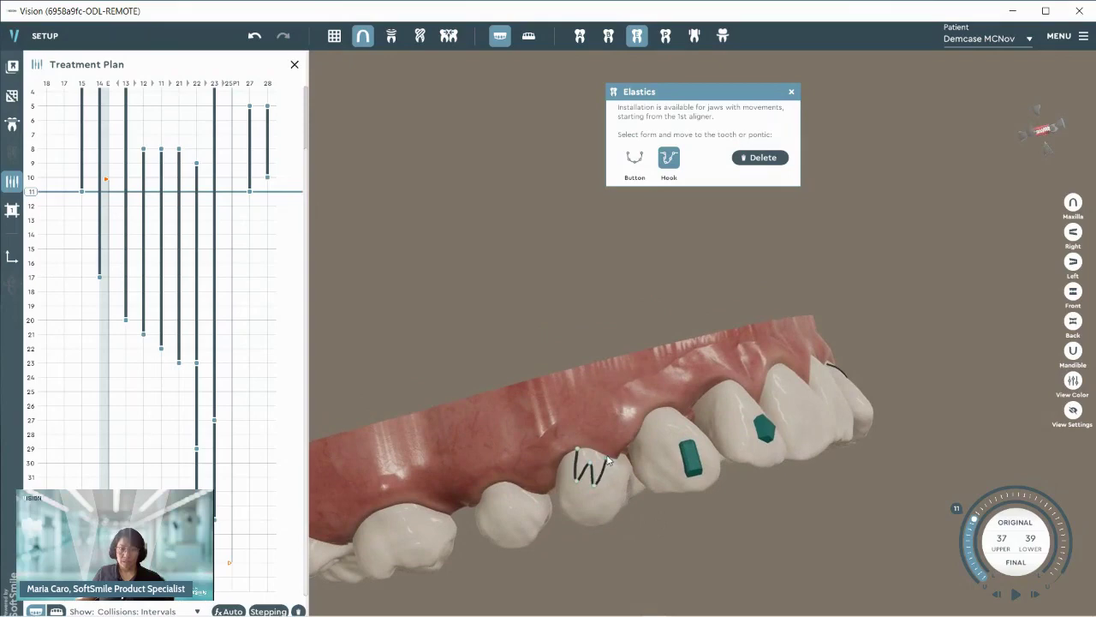
pyautogui.click(791, 92)
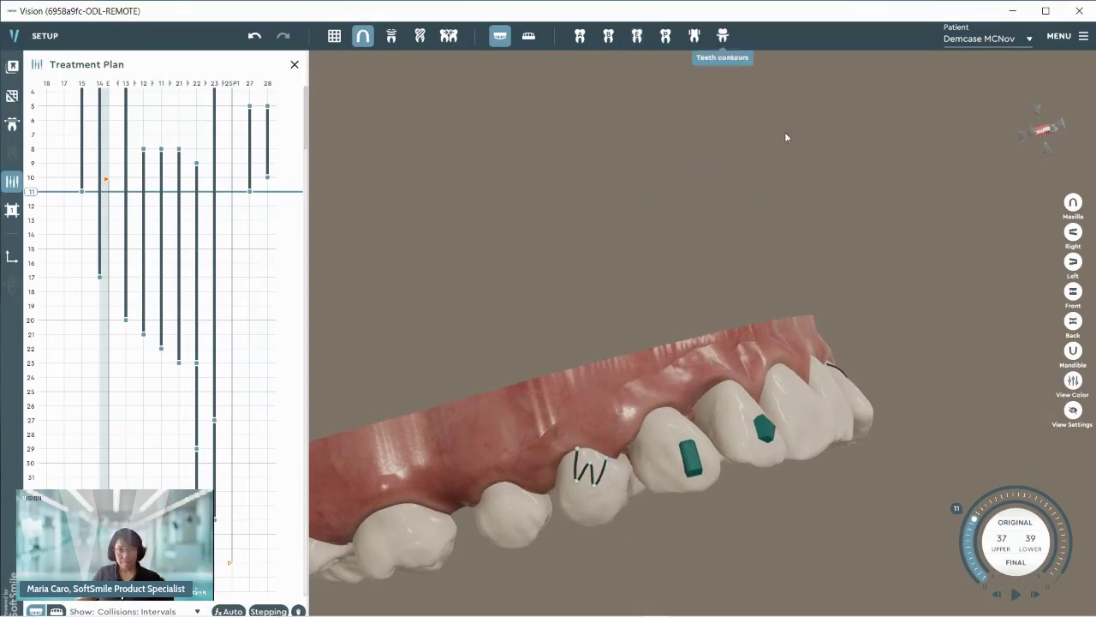
# - Check the upper jaw's auxiliaries from the front and move the treatment to stage 22
pyautogui.moveTo(778, 442); pyautogui.dragTo(815, 345, button='middle')
pyautogui.moveTo(815, 345); pyautogui.dragTo(603, 364, button='right')
pyautogui.moveTo(727, 323); pyautogui.dragTo(757, 386, button='middle')
pyautogui.moveTo(795, 374); pyautogui.dragTo(713, 404, button='right')
pyautogui.moveTo(714, 403); pyautogui.dragTo(667, 326, button='middle')
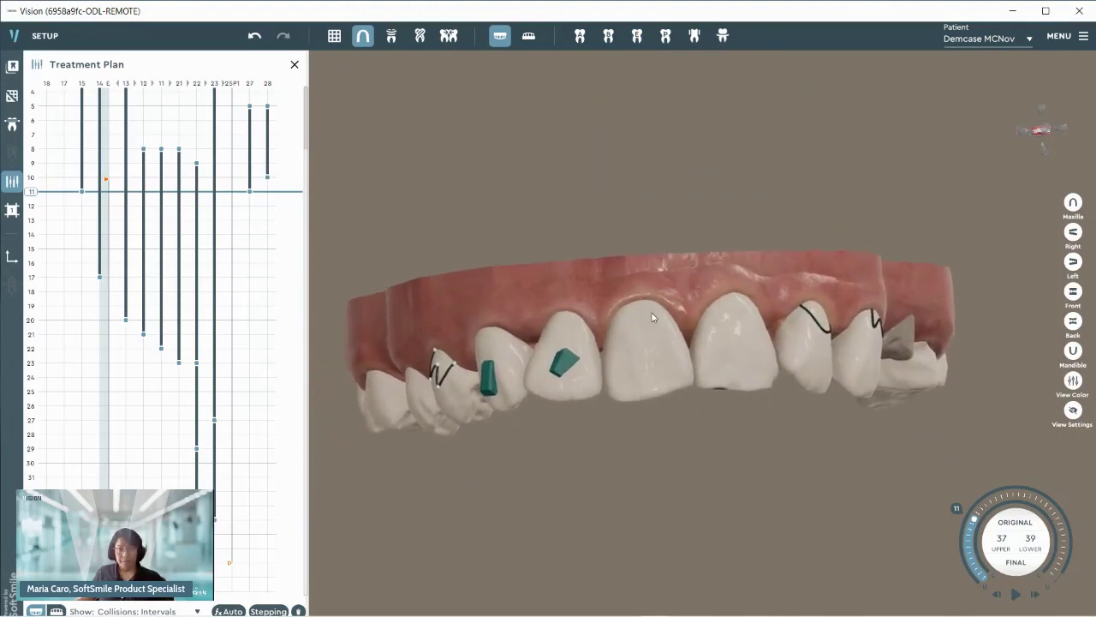
pyautogui.scroll(3, 27, 188)
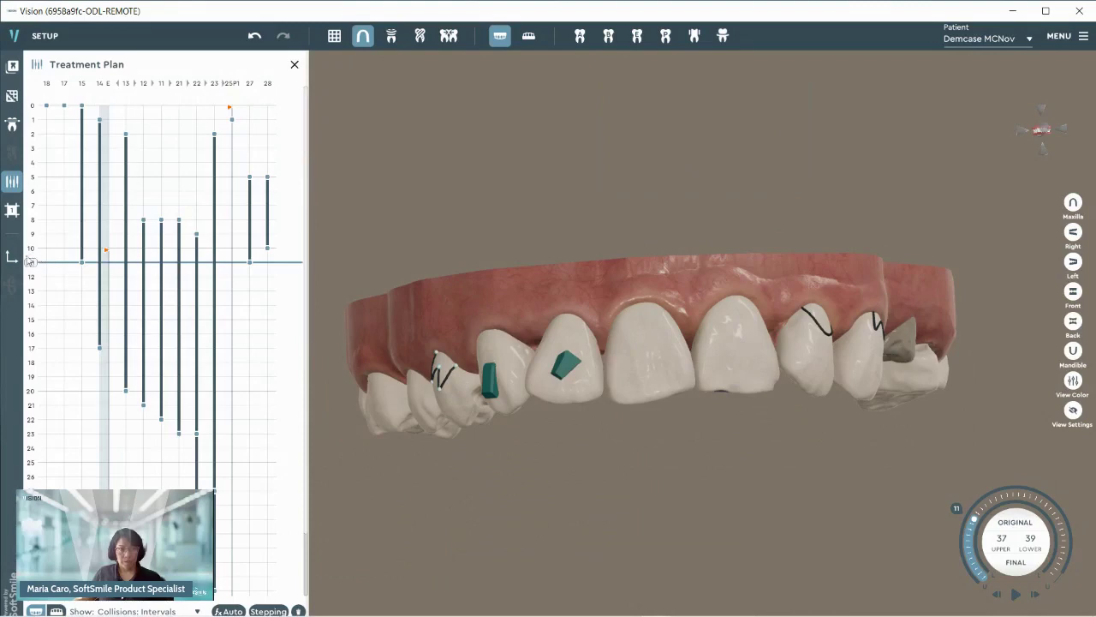
pyautogui.click(32, 248)
pyautogui.moveTo(30, 207)
pyautogui.mouseDown()
pyautogui.moveTo(33, 106)
pyautogui.moveTo(12, 218)
pyautogui.moveTo(18, 333)
pyautogui.moveTo(36, 339)
pyautogui.moveTo(32, 434)
pyautogui.moveTo(257, 419)
pyautogui.mouseUp()
pyautogui.moveTo(522, 362); pyautogui.dragTo(508, 406, button='middle')
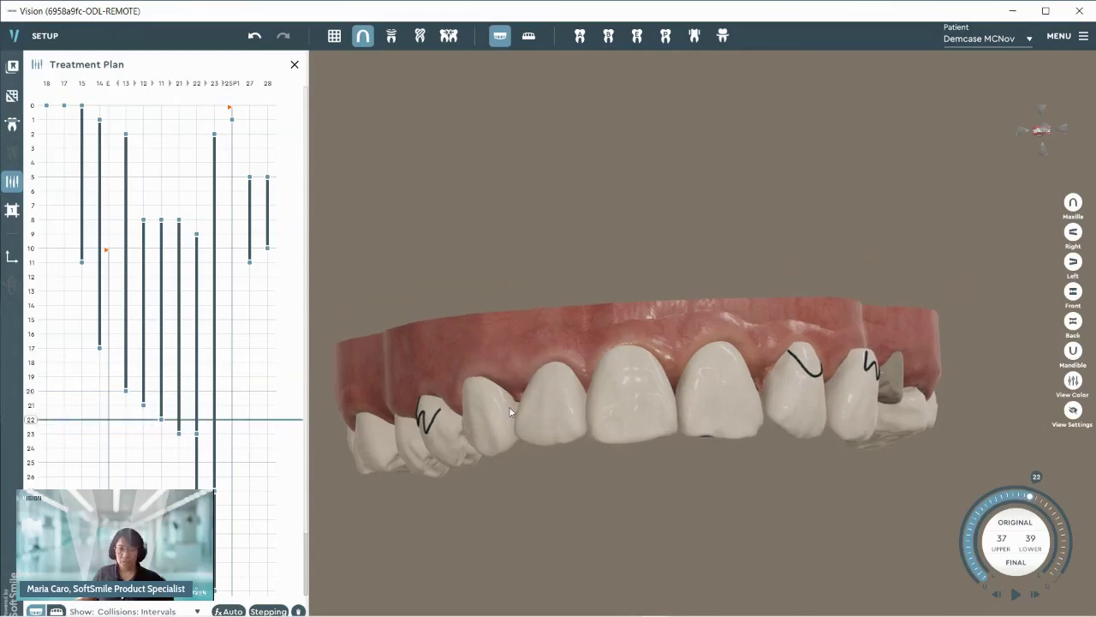
# - Examine the upper jaw's elastic cutouts and bite ramps at stage 22 from the front and from the biting side
pyautogui.moveTo(509, 406); pyautogui.dragTo(697, 385, button='right')
pyautogui.moveTo(632, 391); pyautogui.dragTo(707, 329, button='middle')
pyautogui.moveTo(758, 406); pyautogui.dragTo(709, 334, button='right')
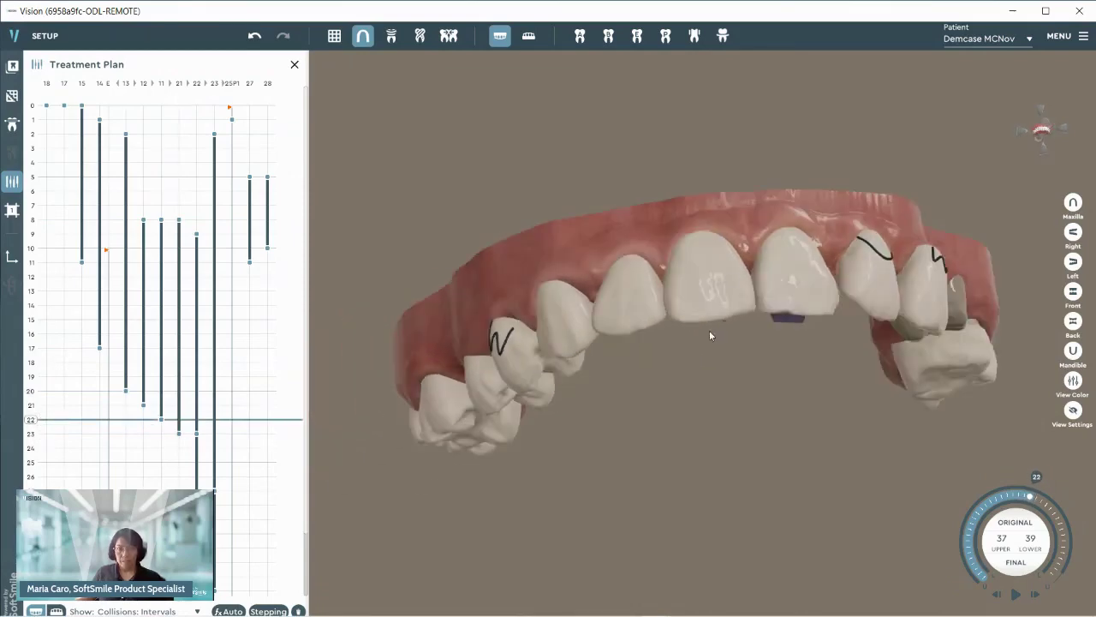
pyautogui.moveTo(723, 419); pyautogui.dragTo(685, 403, button='right')
pyautogui.moveTo(476, 418); pyautogui.dragTo(504, 340, button='middle')
pyautogui.click(504, 340)
pyautogui.moveTo(505, 340); pyautogui.dragTo(324, 252, button='right')
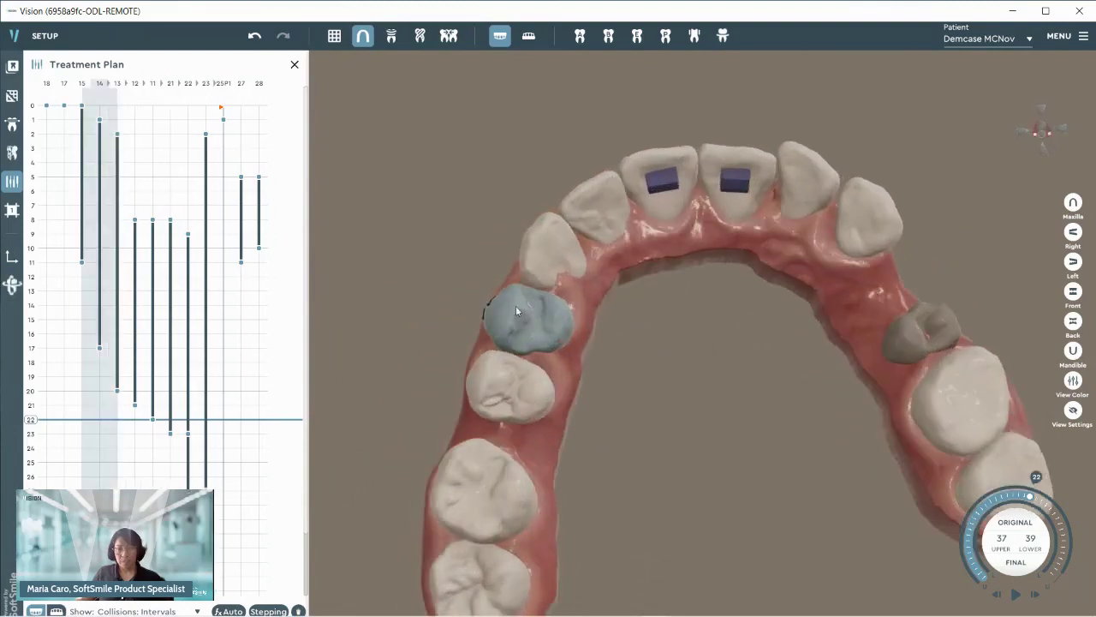
pyautogui.moveTo(768, 318); pyautogui.dragTo(683, 314, button='middle')
pyautogui.moveTo(781, 326); pyautogui.dragTo(799, 358, button='right')
# - Open the pontic placement tool and set the source of teeth to Patient
pyautogui.click(667, 37)
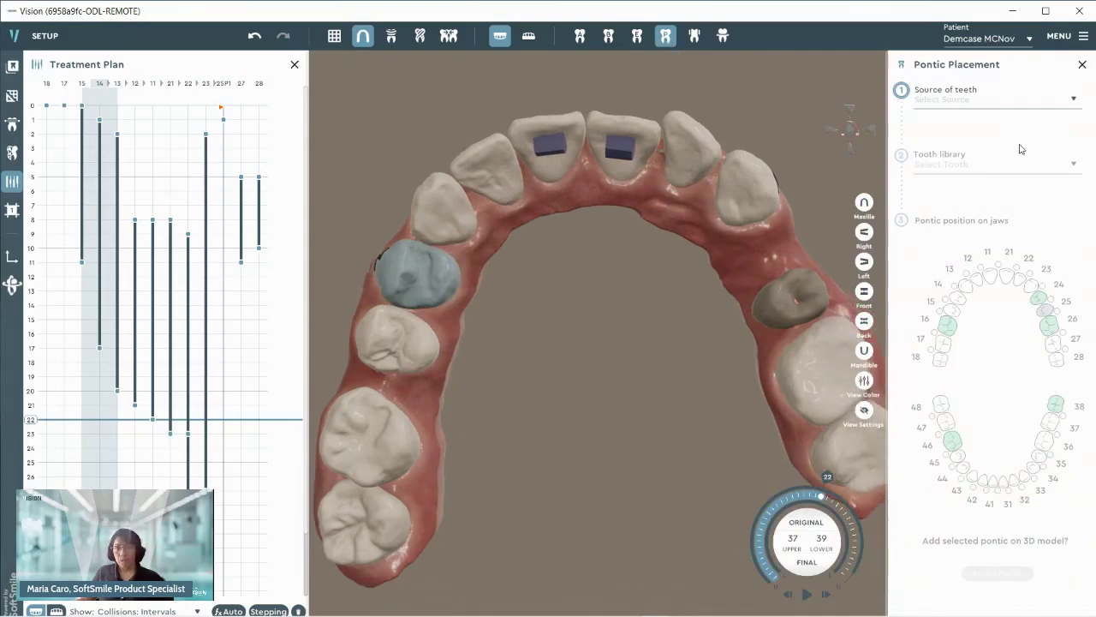
pyautogui.click(1020, 107)
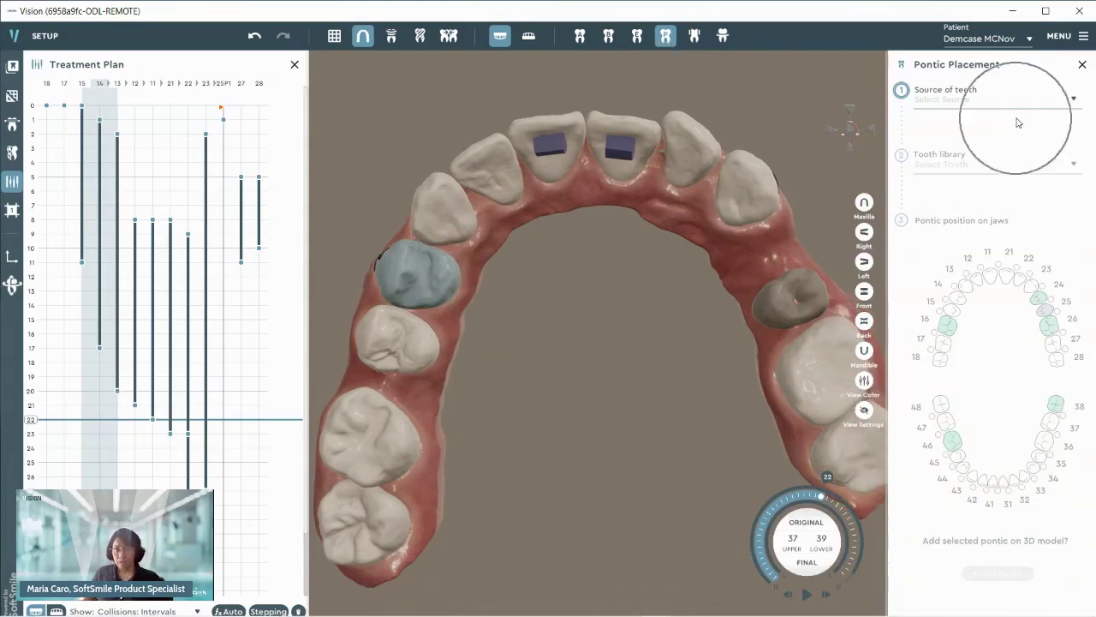
pyautogui.click(1074, 101)
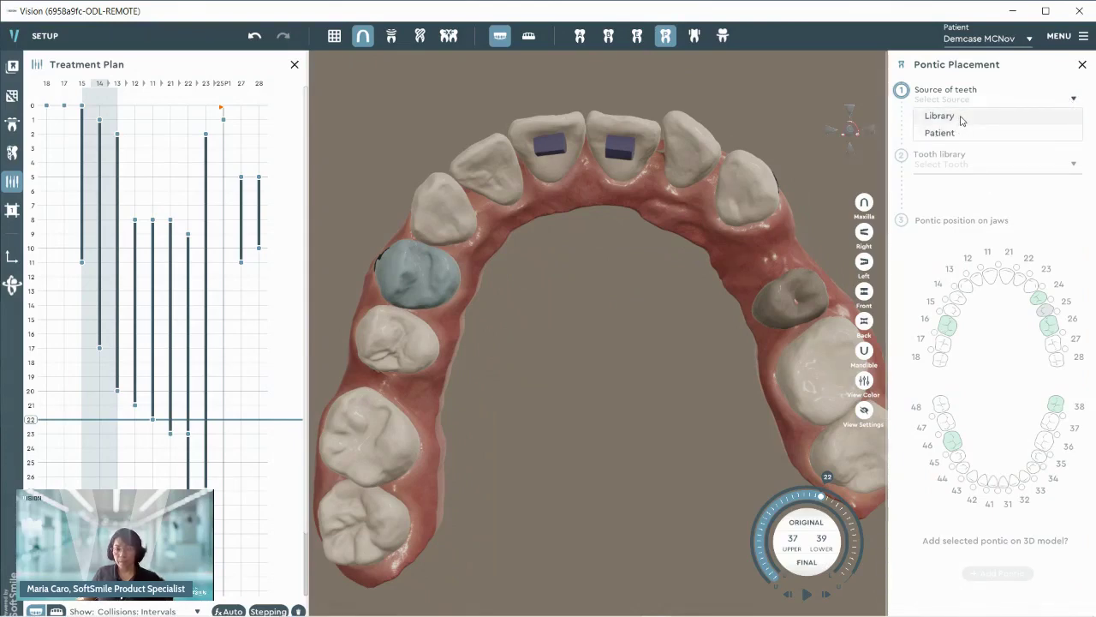
pyautogui.press('ctrl')
pyautogui.press('ctrl')
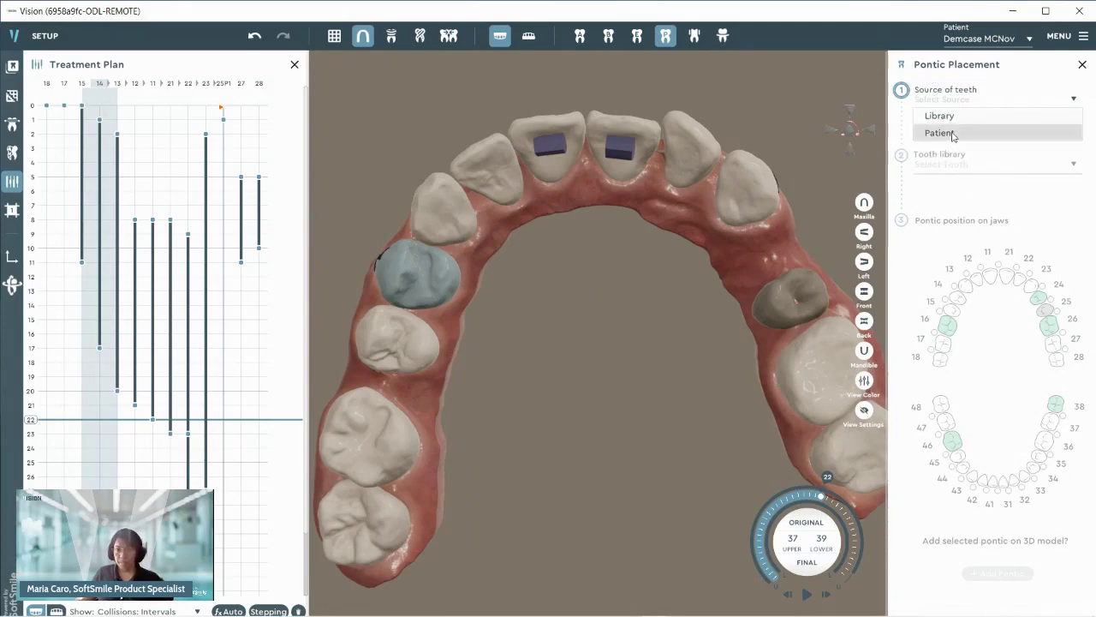
pyautogui.click(953, 134)
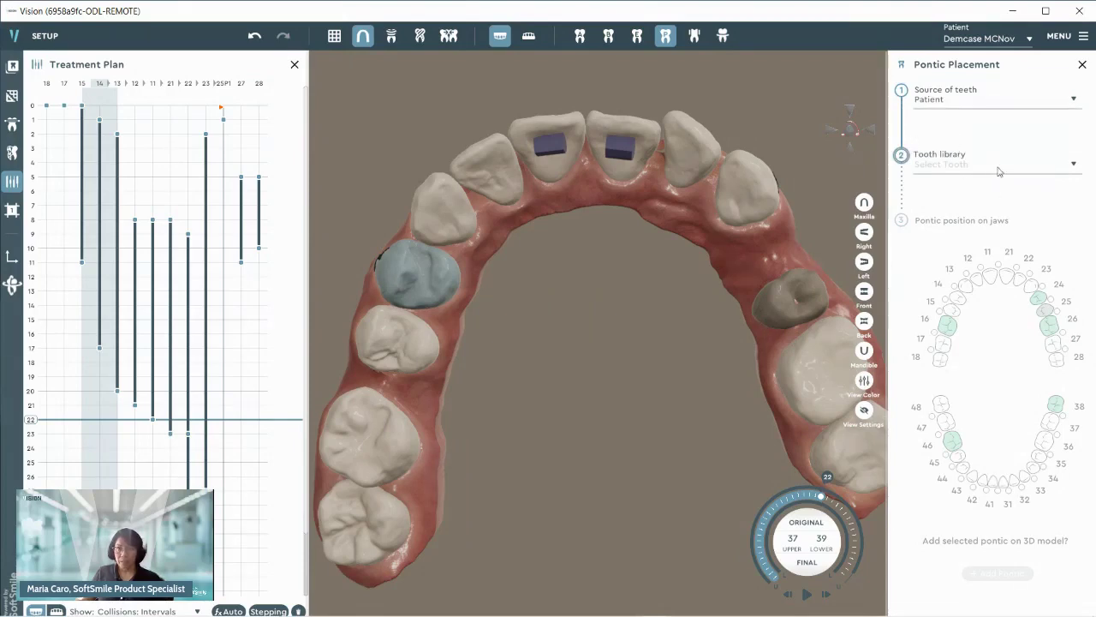
# - Identify upper tooth 15 on the model and choose 15 as the patient tooth to copy for the pontic
pyautogui.moveTo(635, 294); pyautogui.dragTo(622, 275, button='middle')
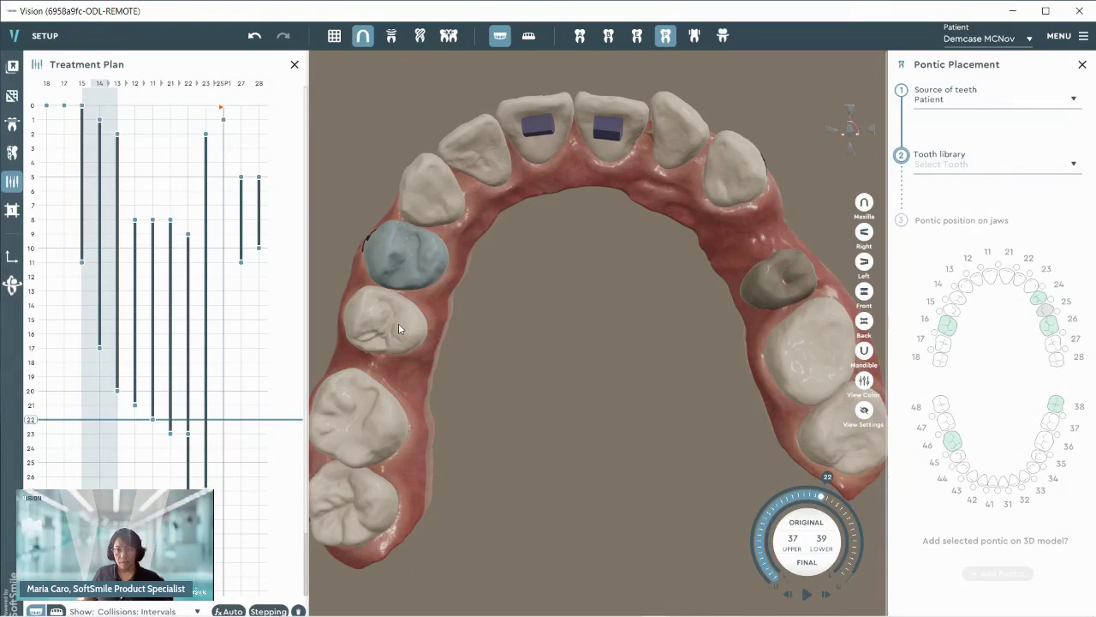
pyautogui.press('ctrl')
pyautogui.click(385, 325)
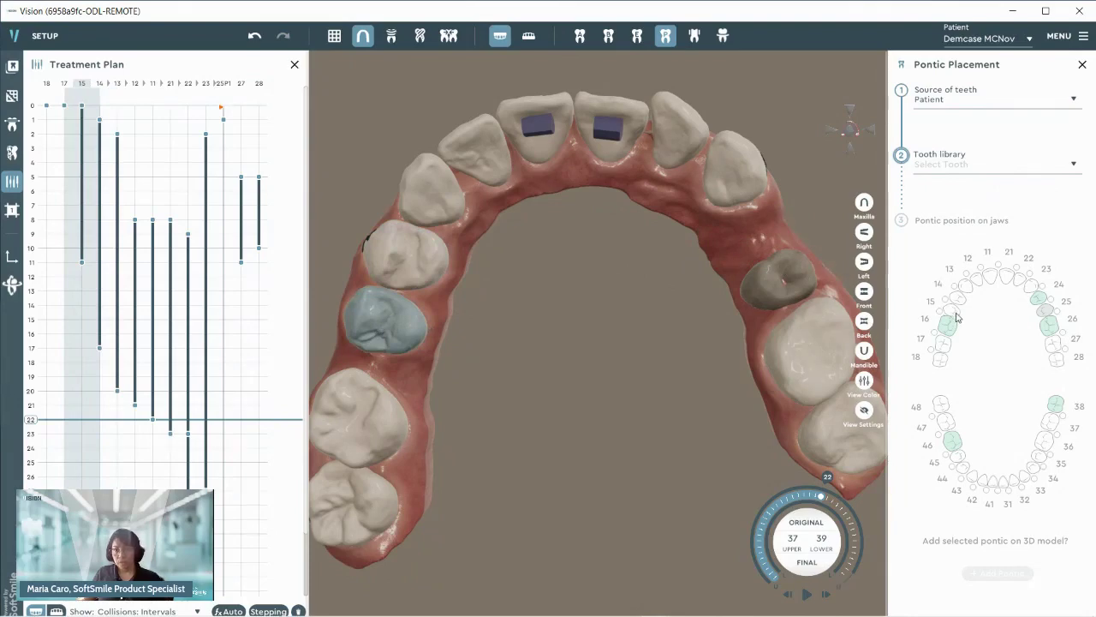
pyautogui.click(1075, 166)
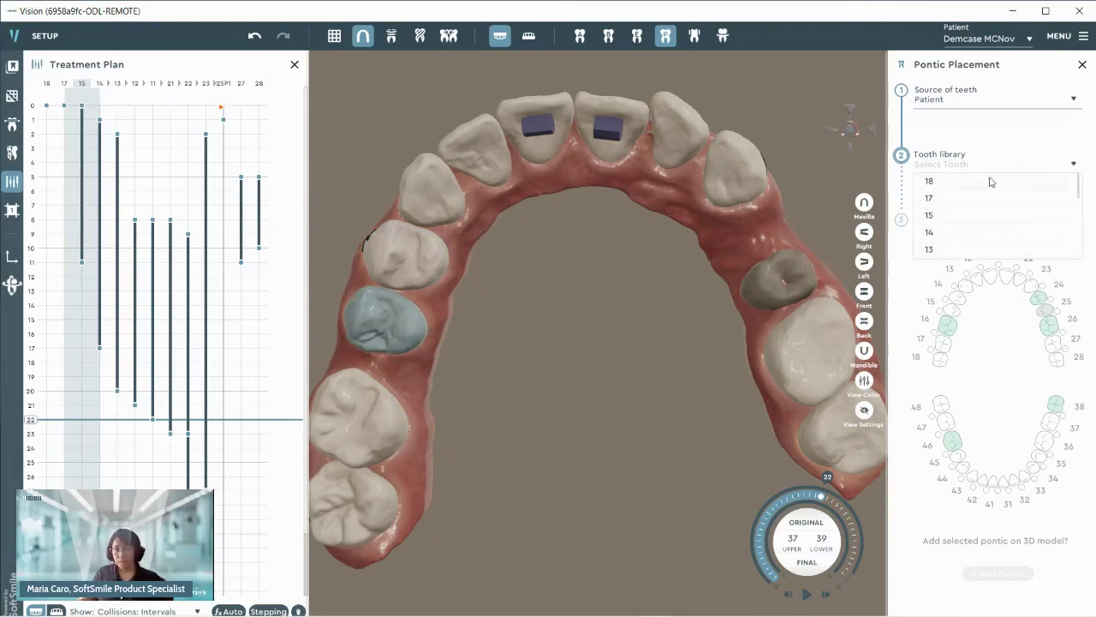
pyautogui.click(933, 218)
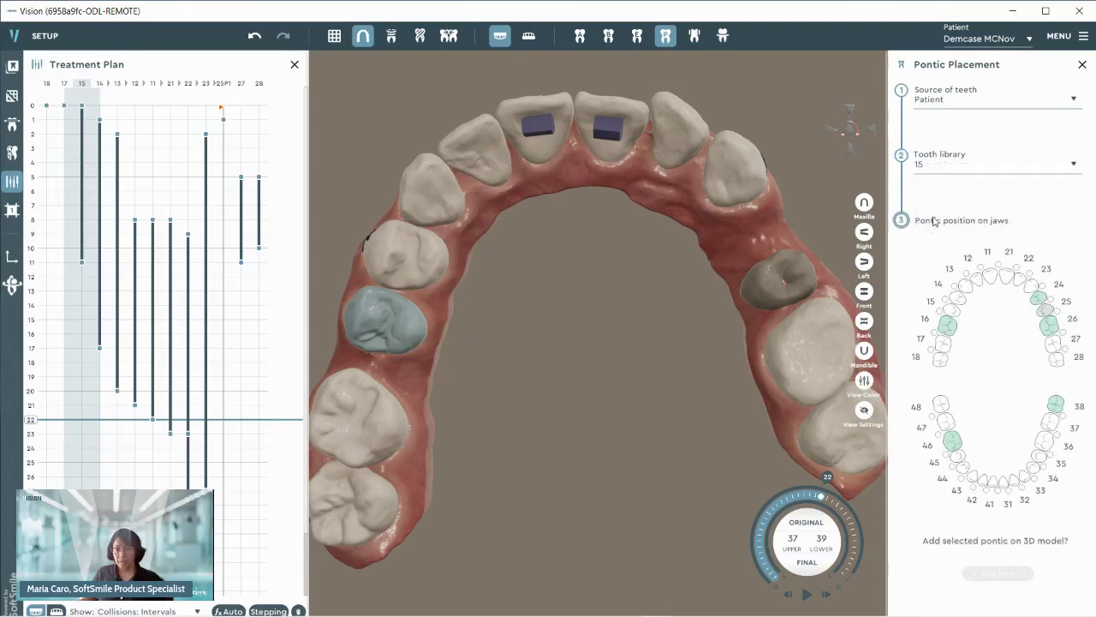
# - Choose the pontic position at upper tooth 23 on the jaw chart and add the pontic to the model
pyautogui.click(1046, 324)
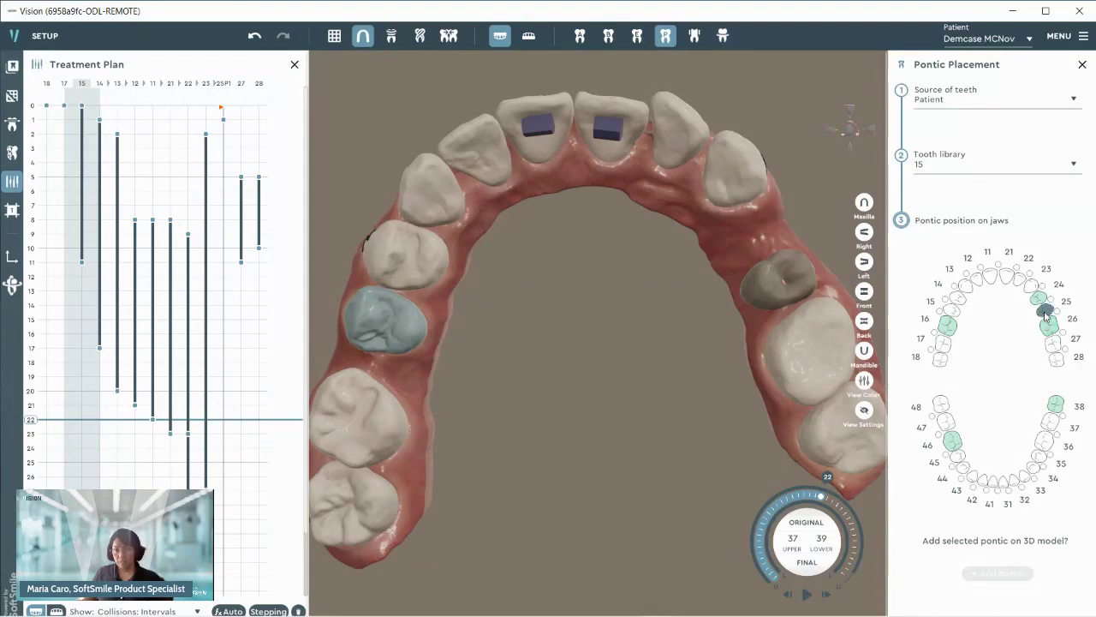
pyautogui.click(1039, 298)
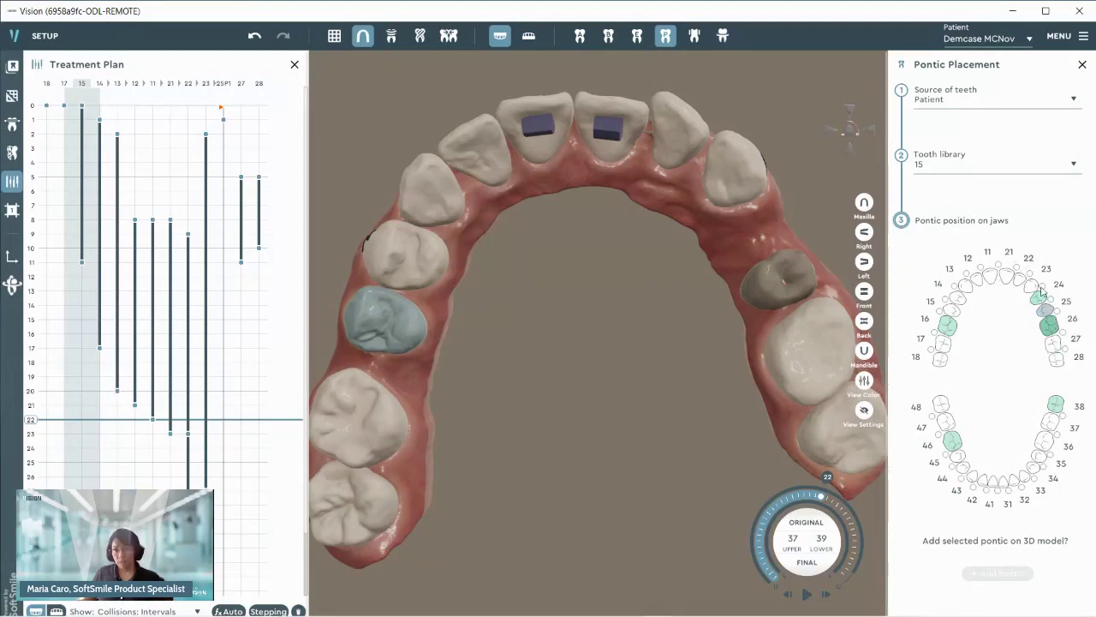
pyautogui.click(1033, 288)
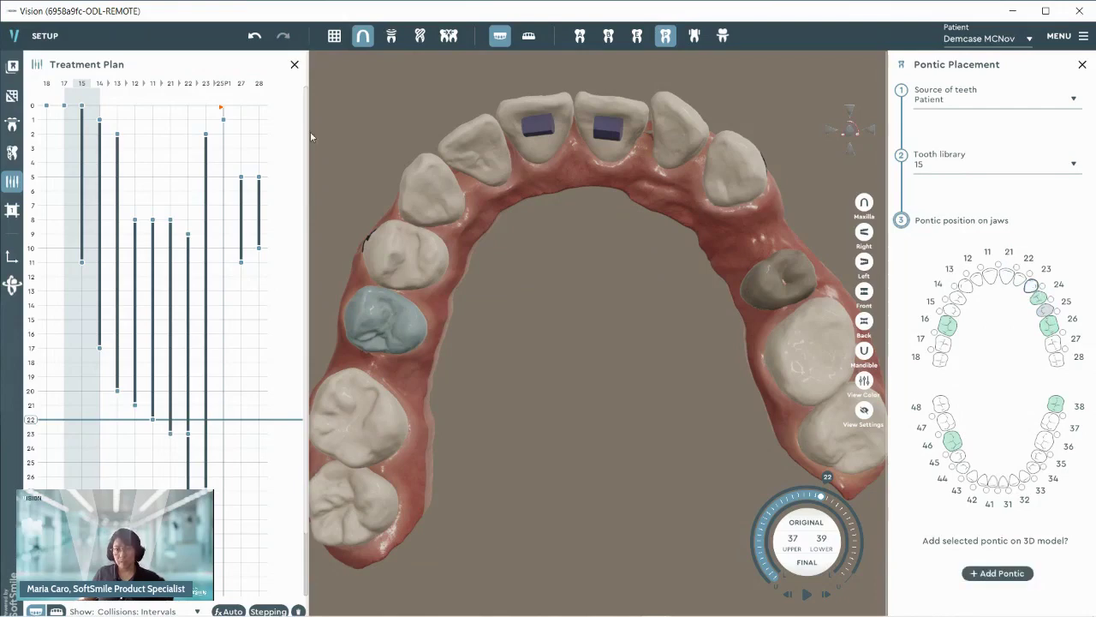
pyautogui.click(224, 122)
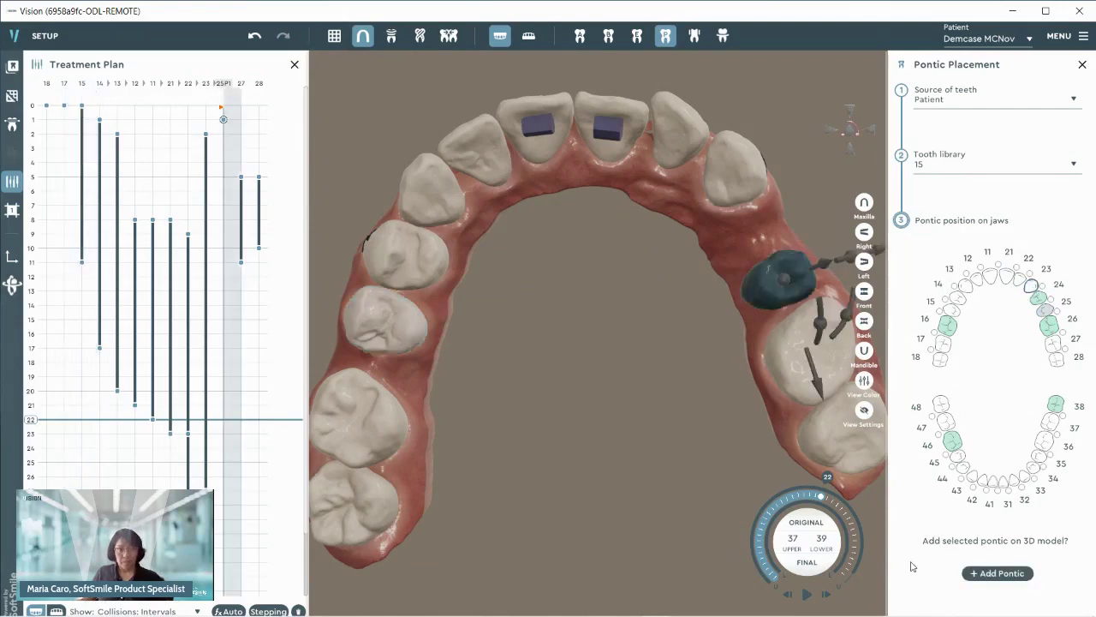
pyautogui.click(997, 573)
# - Move the new pontic into the gap between upper tooth 23 and the existing pontic 25P1
pyautogui.moveTo(800, 313); pyautogui.dragTo(756, 418, button='middle')
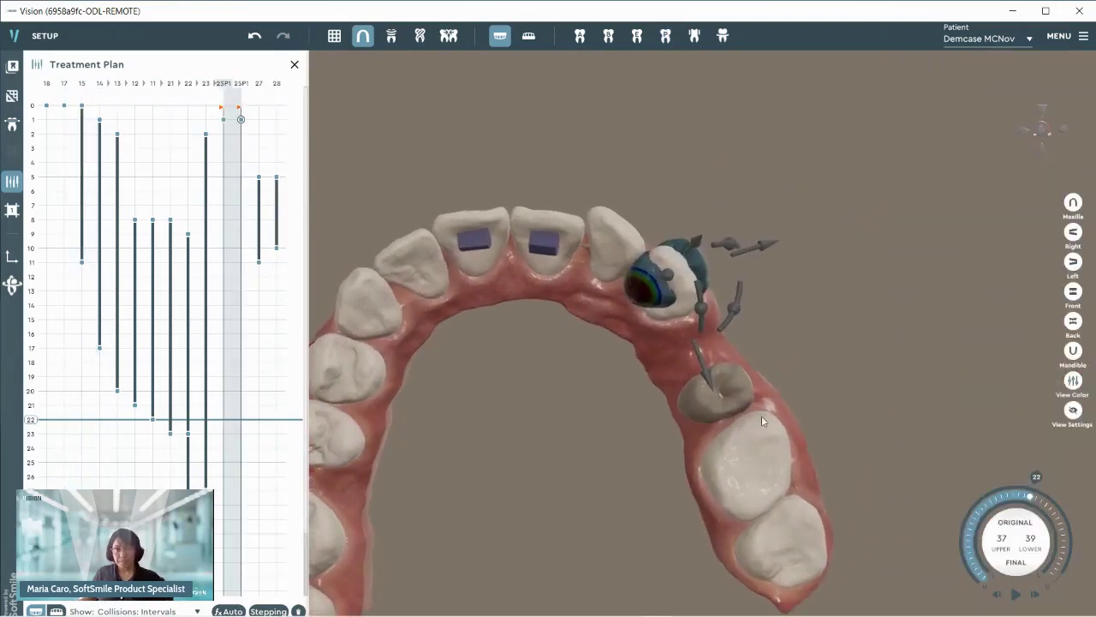
pyautogui.moveTo(704, 384); pyautogui.dragTo(716, 413)
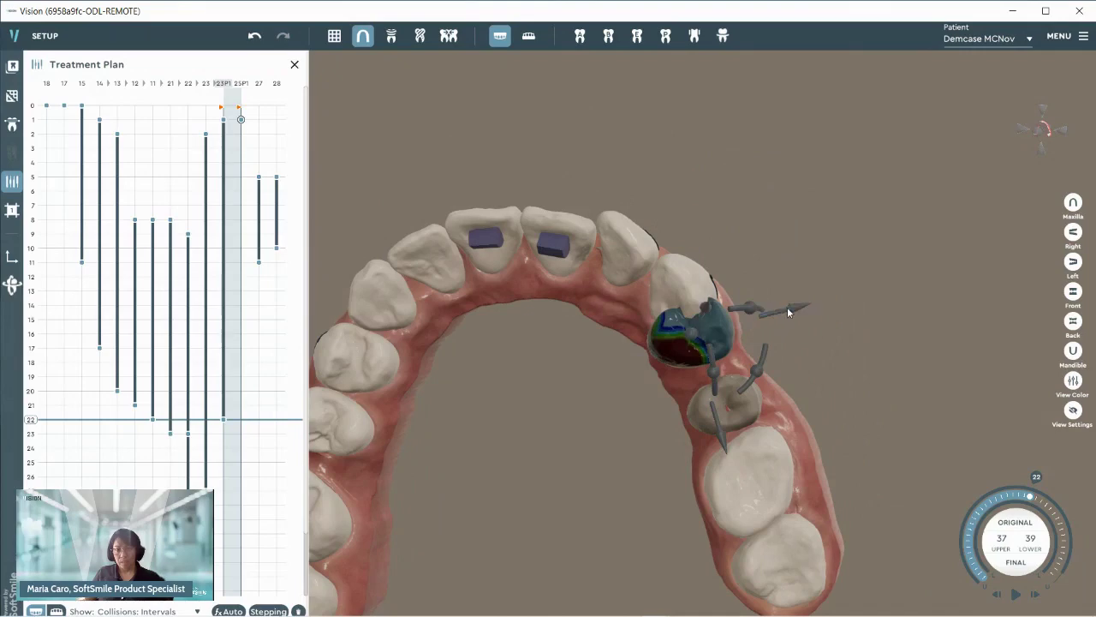
pyautogui.moveTo(805, 306); pyautogui.dragTo(892, 272)
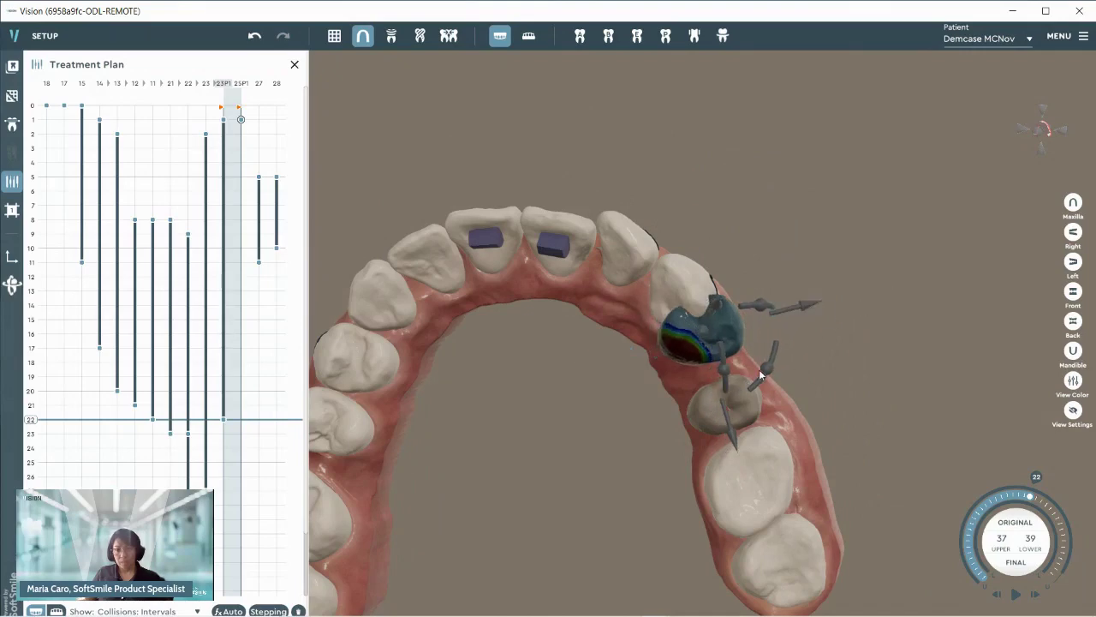
pyautogui.moveTo(775, 358); pyautogui.dragTo(777, 341)
pyautogui.moveTo(729, 352); pyautogui.dragTo(889, 277, button='middle')
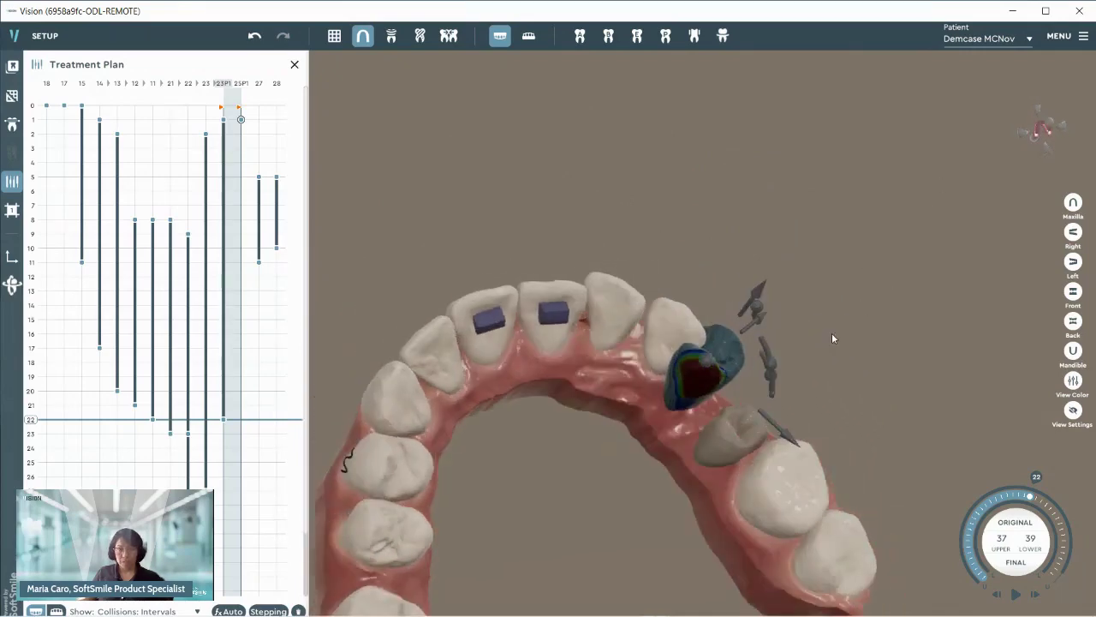
pyautogui.moveTo(737, 321); pyautogui.dragTo(687, 392)
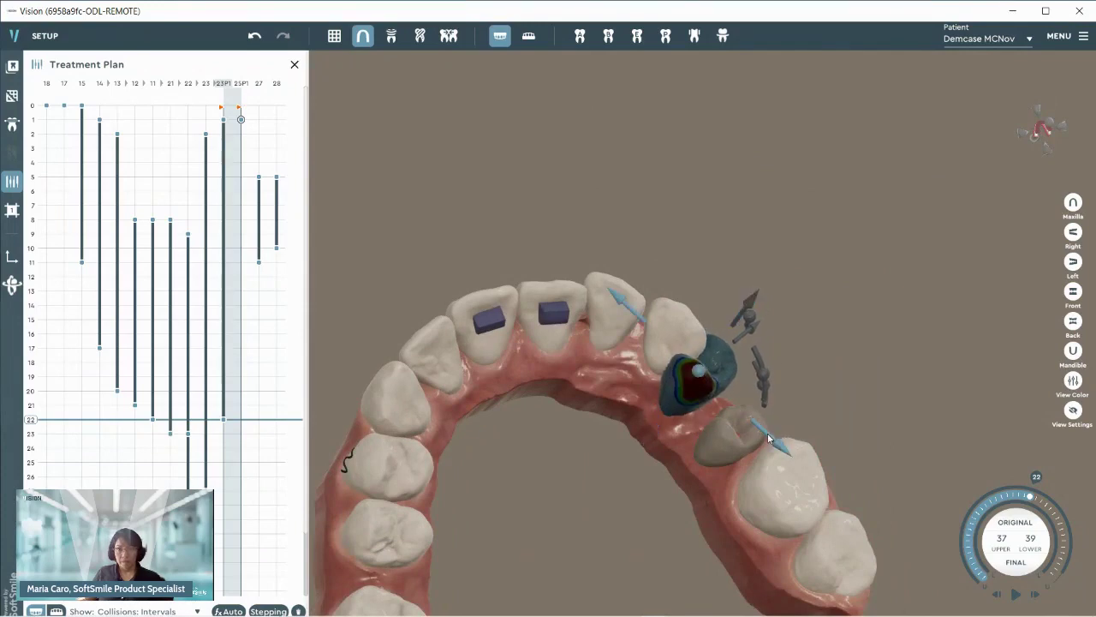
pyautogui.moveTo(855, 528); pyautogui.dragTo(915, 558)
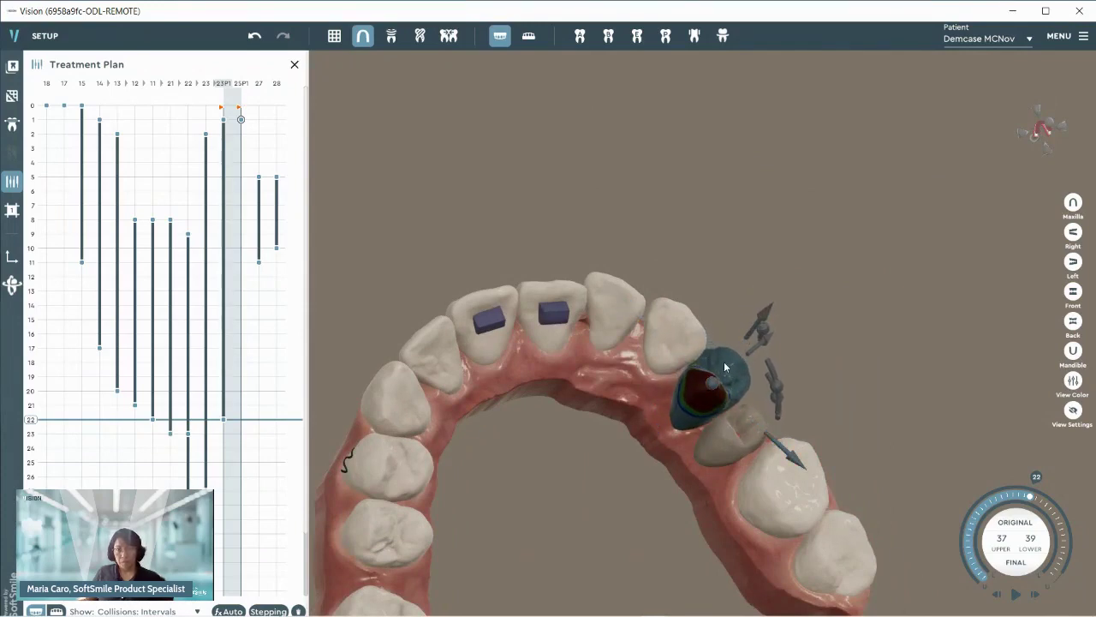
# - Scale the new pontic down to fit the space behind upper tooth 23
pyautogui.rightClick(723, 370)
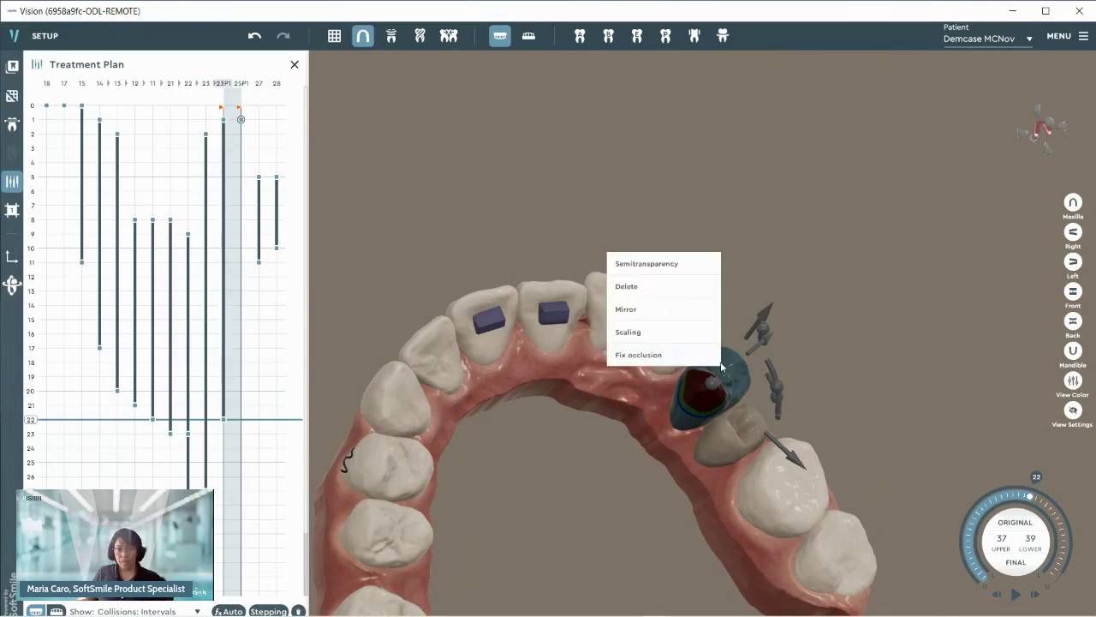
pyautogui.click(686, 334)
pyautogui.moveTo(802, 346); pyautogui.dragTo(827, 378, button='right')
pyautogui.moveTo(825, 390); pyautogui.dragTo(817, 417)
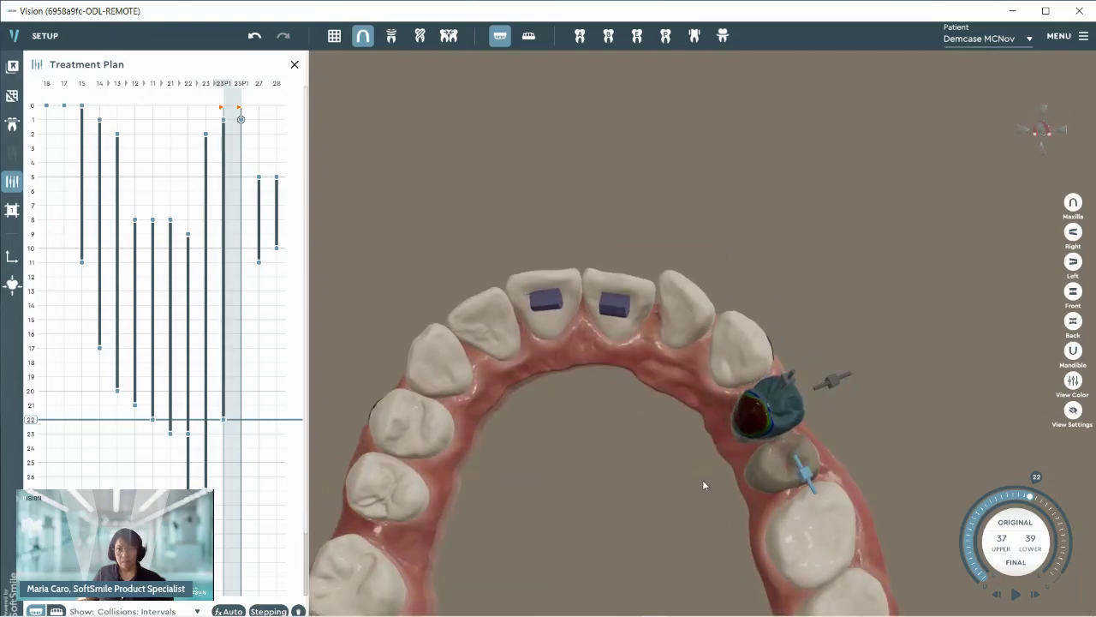
pyautogui.moveTo(736, 476); pyautogui.dragTo(862, 319)
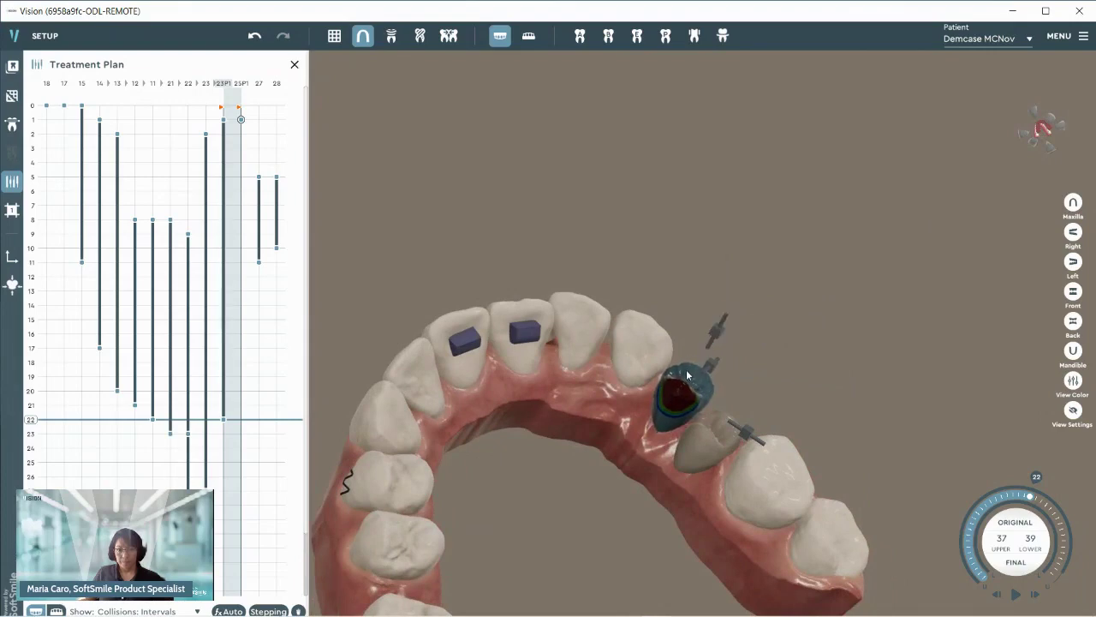
# - Return to the movement controls, fine-tune the scaled pontic's position between tooth 23 and pontic 25P1, and deselect it
pyautogui.click(16, 285)
pyautogui.click(75, 286)
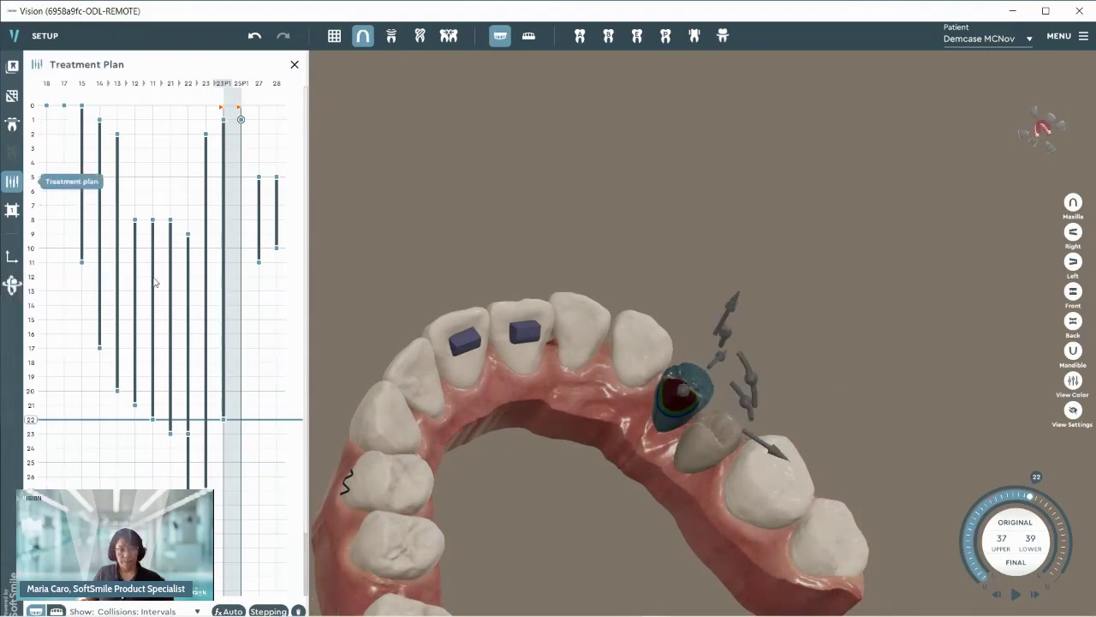
pyautogui.moveTo(733, 307); pyautogui.dragTo(680, 422)
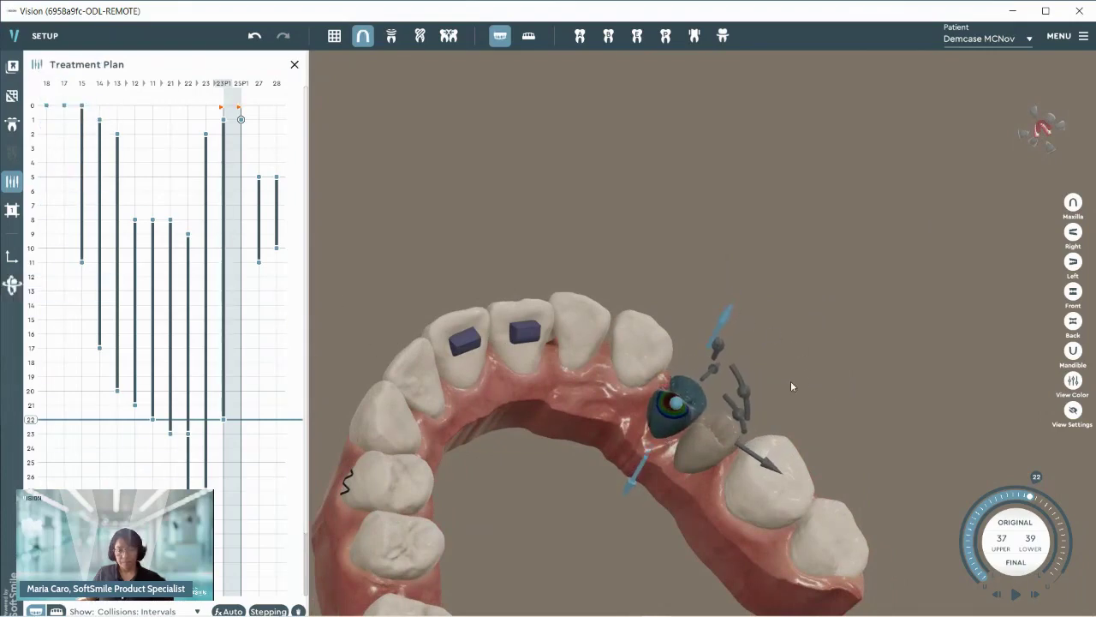
pyautogui.moveTo(791, 382); pyautogui.dragTo(651, 487)
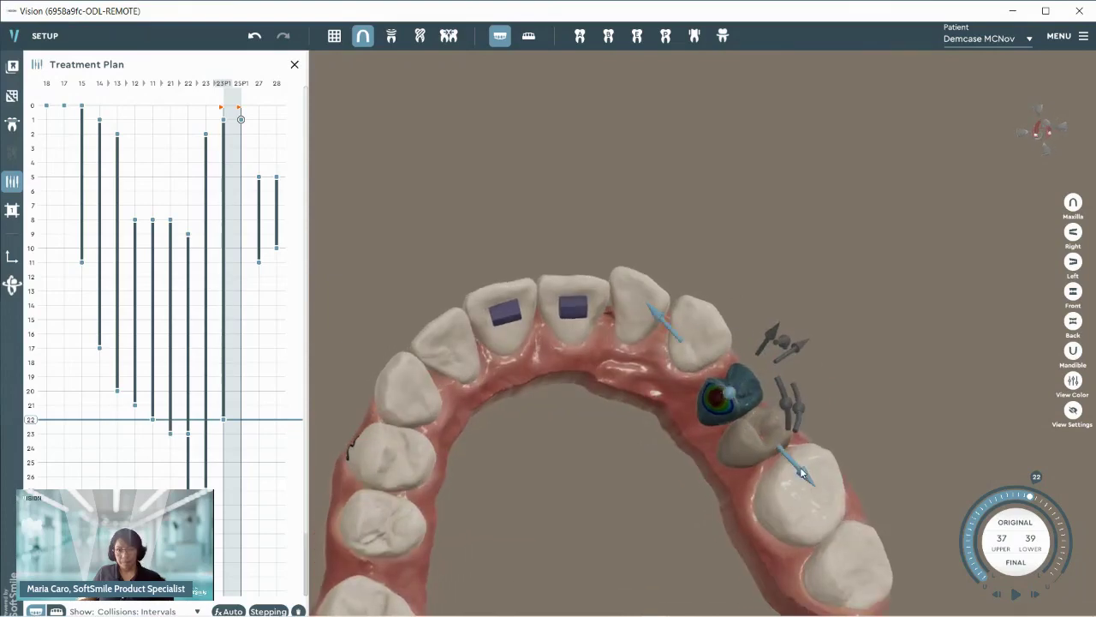
pyautogui.moveTo(808, 432); pyautogui.dragTo(651, 332)
pyautogui.click(638, 348)
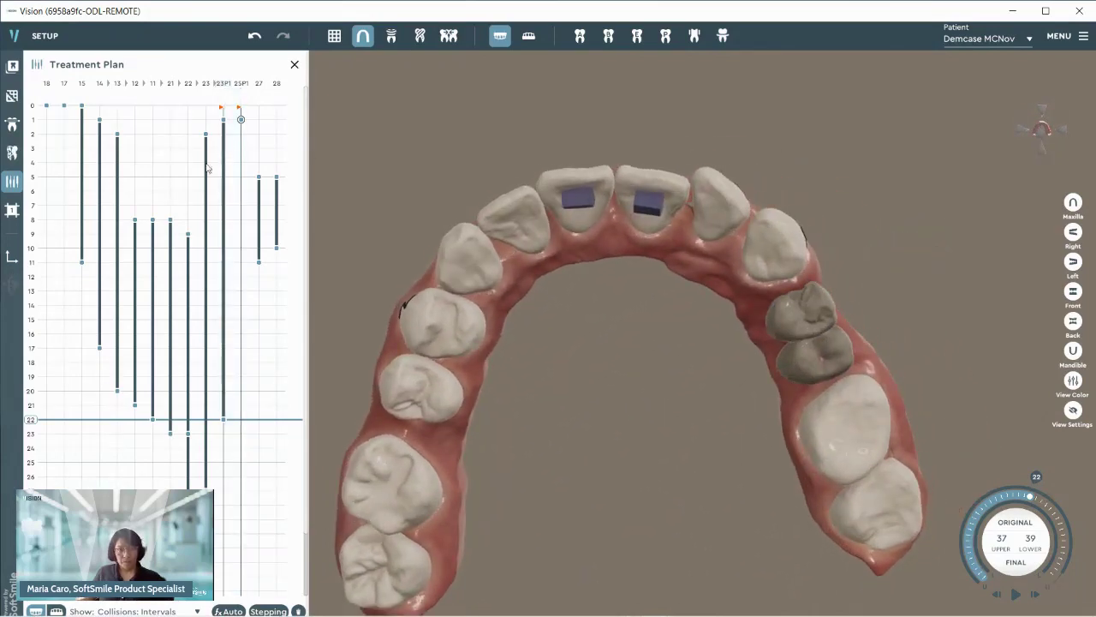
# - Step through the upper jaw's treatment stages, including 25 and 14, and examine the pontic spaces behind tooth 23 from the occlusal side
pyautogui.click(238, 104)
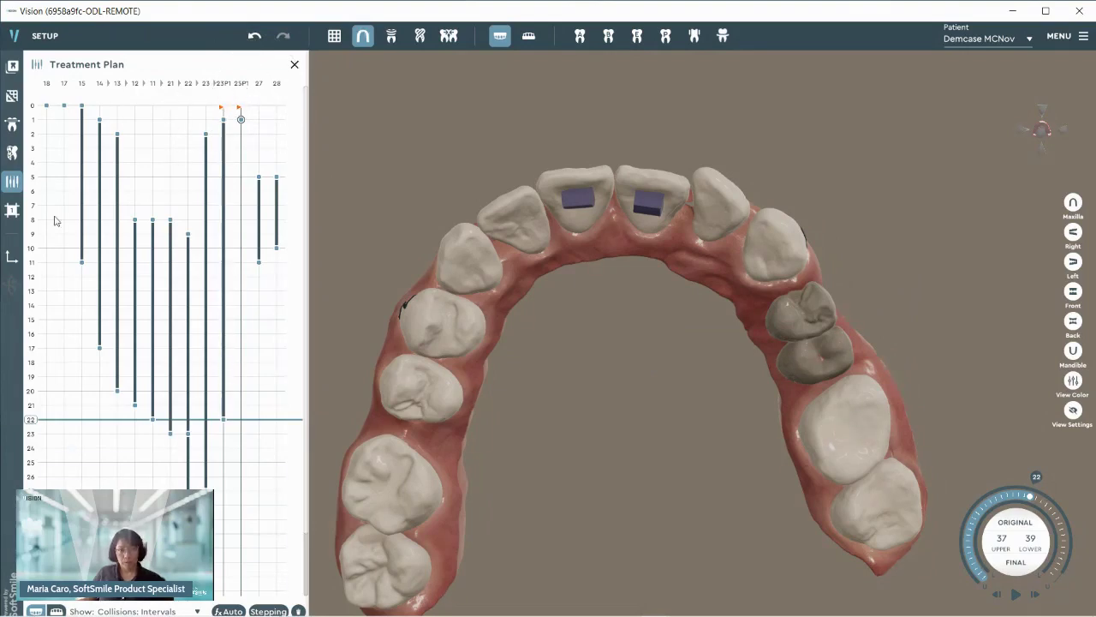
pyautogui.moveTo(37, 343); pyautogui.dragTo(100, 342)
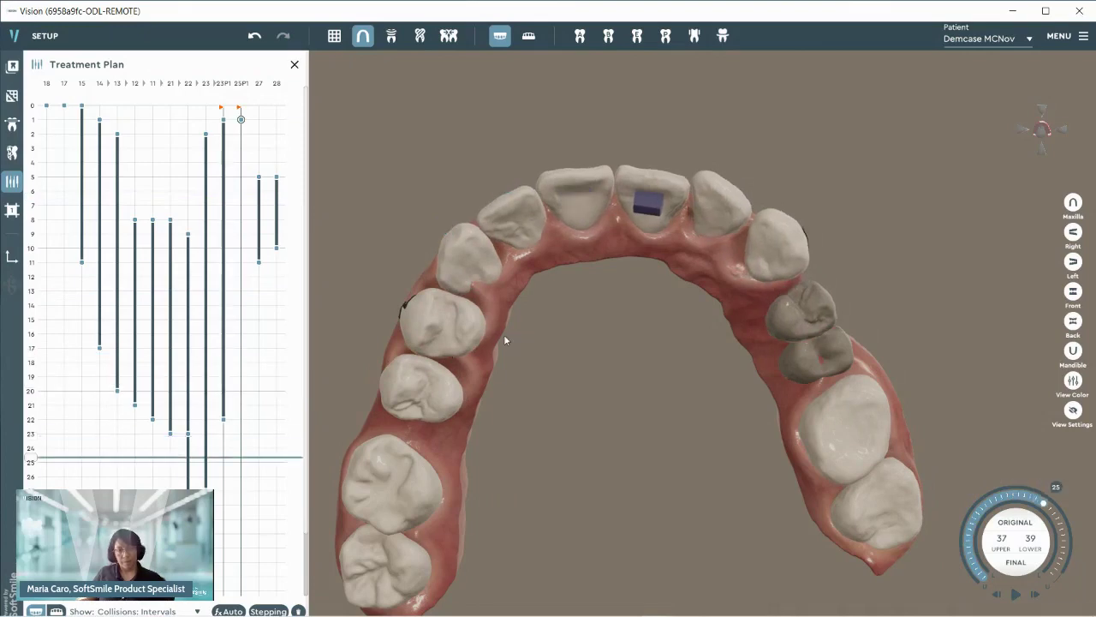
pyautogui.moveTo(718, 392); pyautogui.dragTo(734, 280)
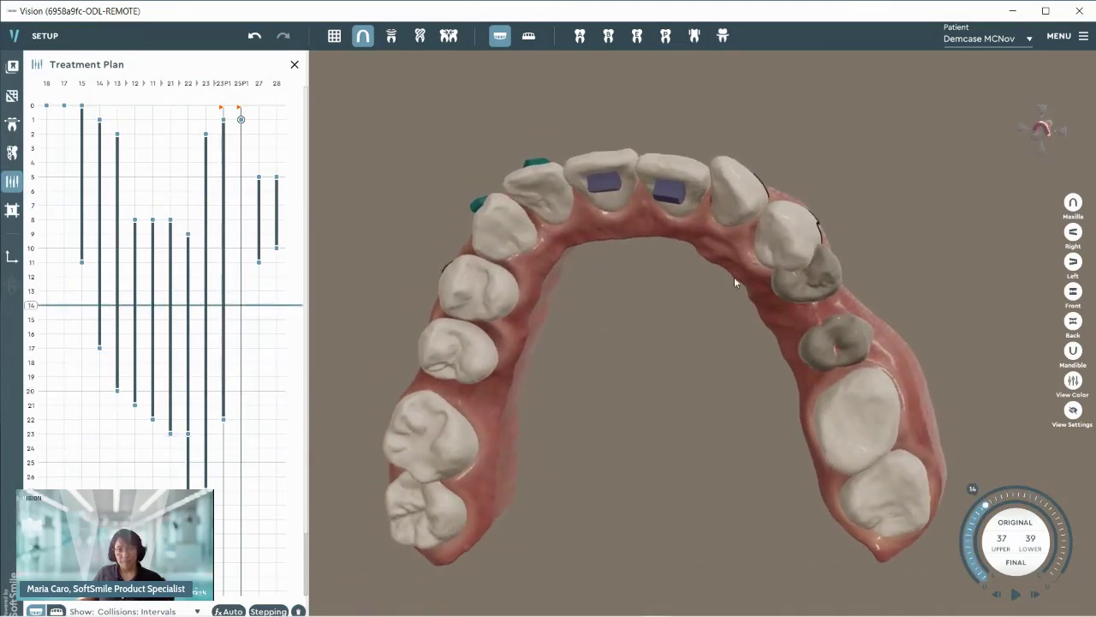
pyautogui.moveTo(597, 308); pyautogui.dragTo(638, 292)
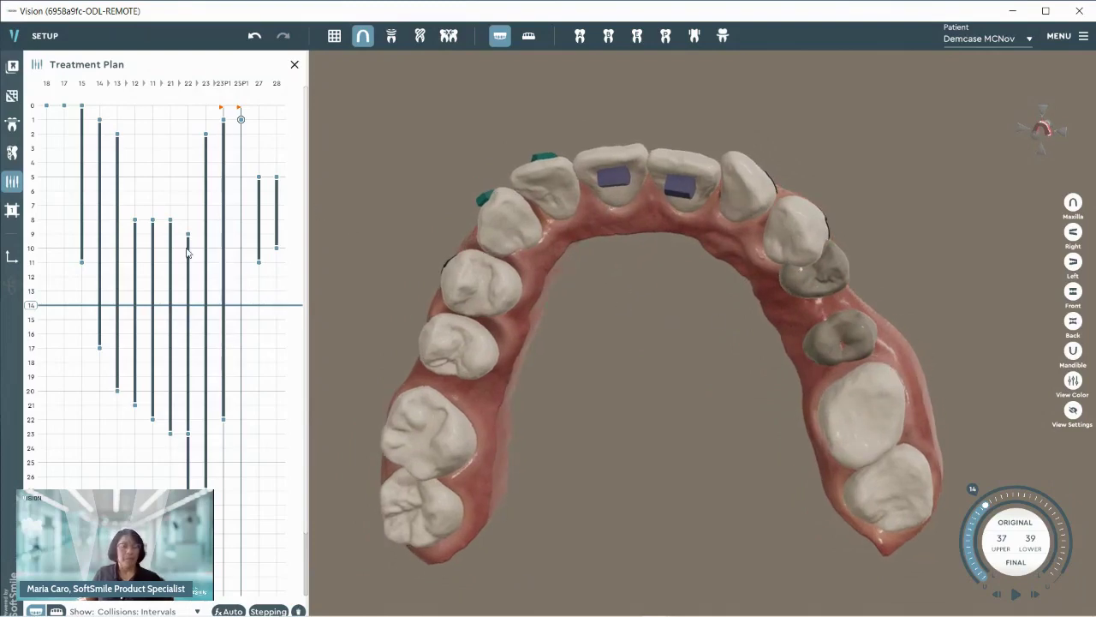
pyautogui.click(119, 103)
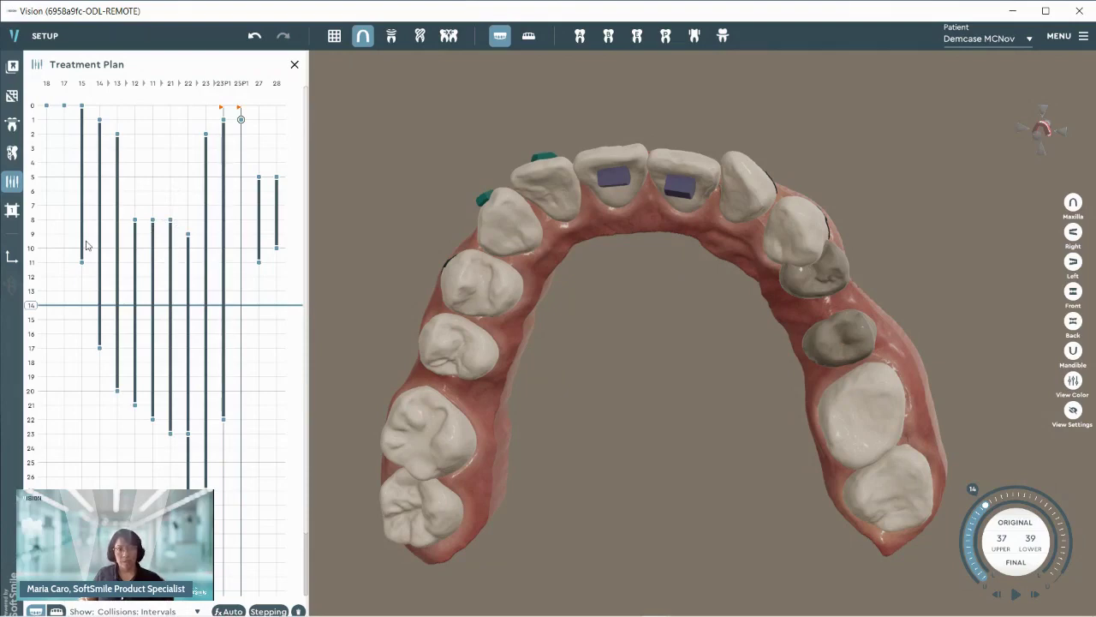
pyautogui.press('ctrl')
pyautogui.moveTo(528, 296); pyautogui.dragTo(532, 321, button='right')
pyautogui.moveTo(531, 326); pyautogui.dragTo(529, 370)
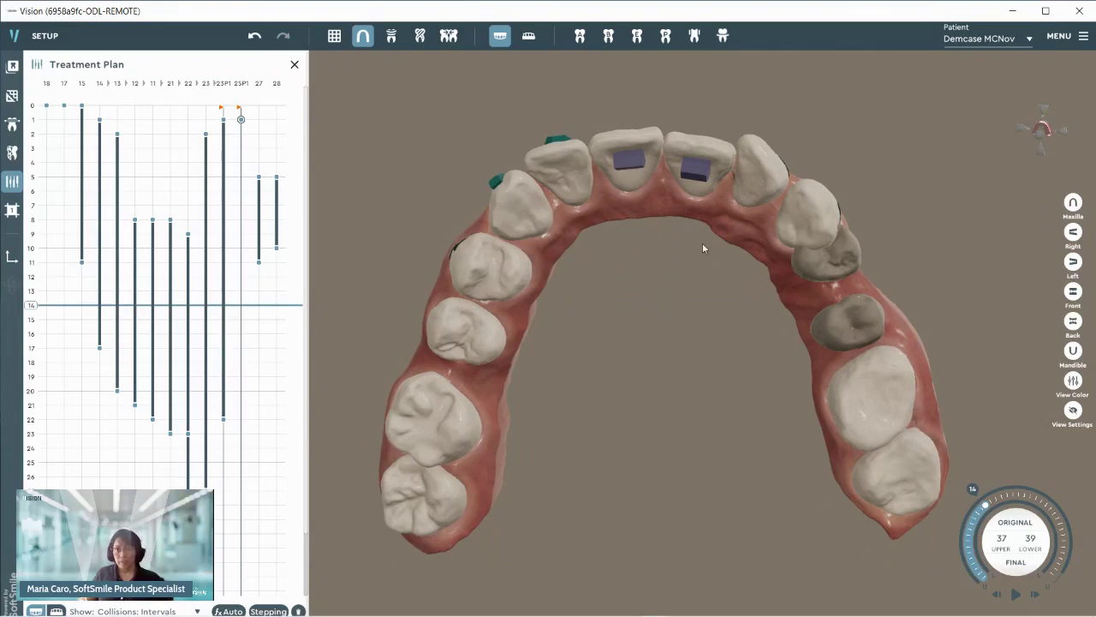
pyautogui.moveTo(660, 311); pyautogui.dragTo(622, 326)
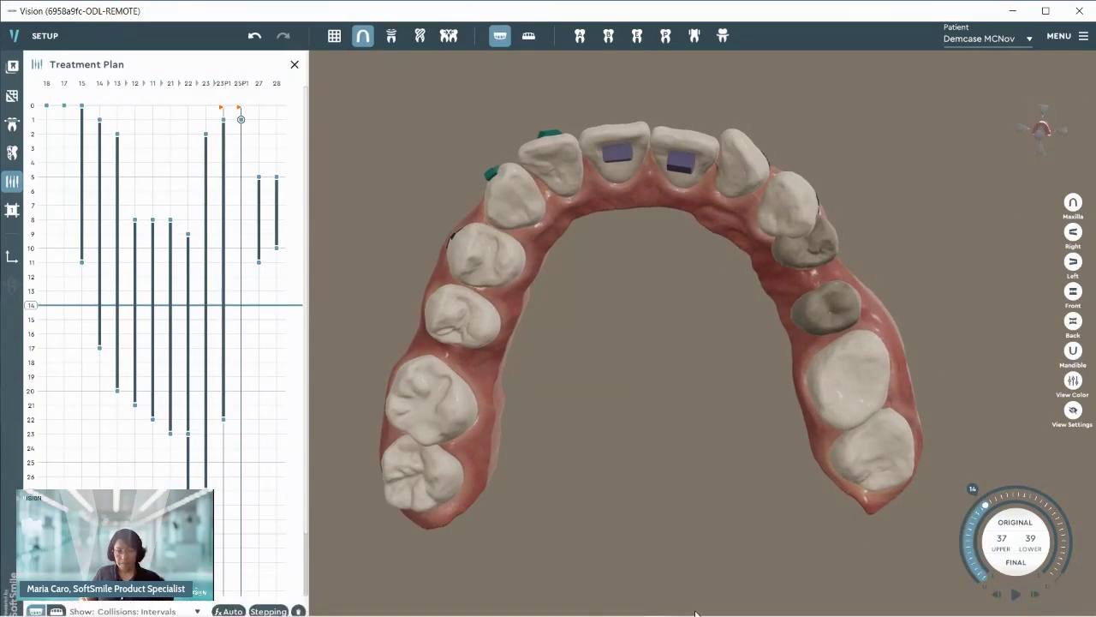
# - Switch to the Vision window of the other upper-arch case and examine the interproximal contact values around its anterior teeth
pyautogui.moveTo(656, 605)
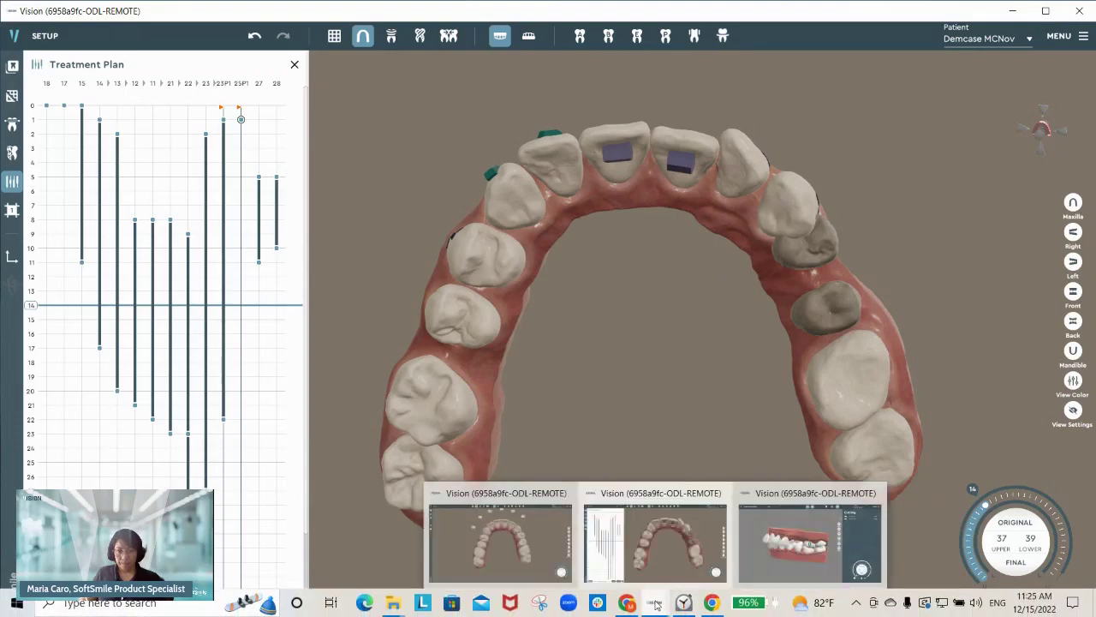
pyautogui.click(526, 550)
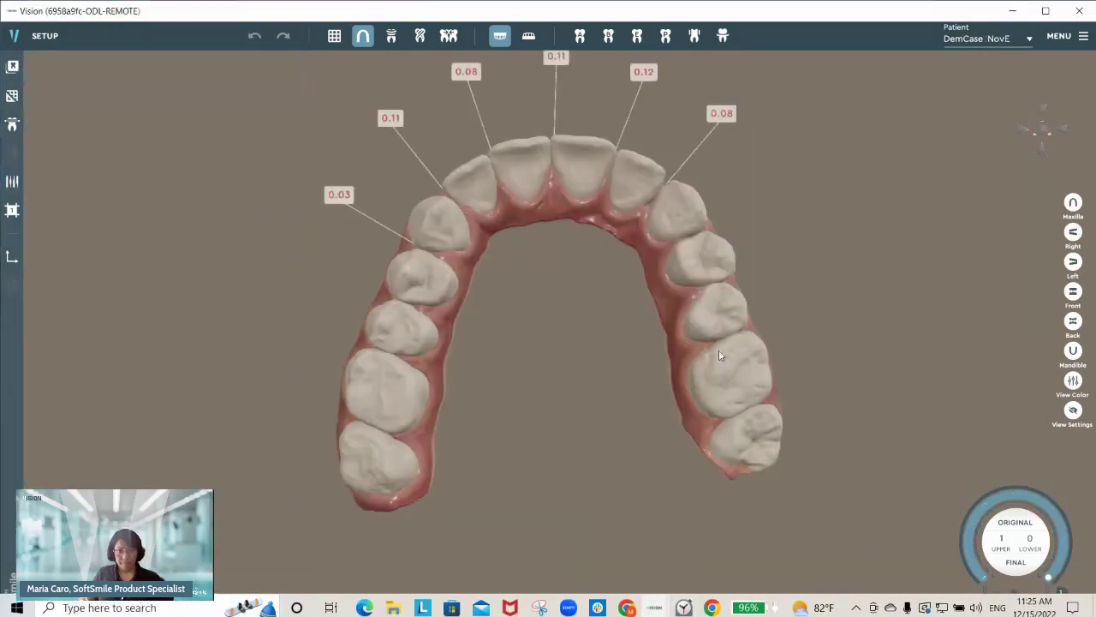
pyautogui.moveTo(715, 346); pyautogui.dragTo(671, 331, button='middle')
pyautogui.moveTo(638, 387); pyautogui.dragTo(634, 433, button='middle')
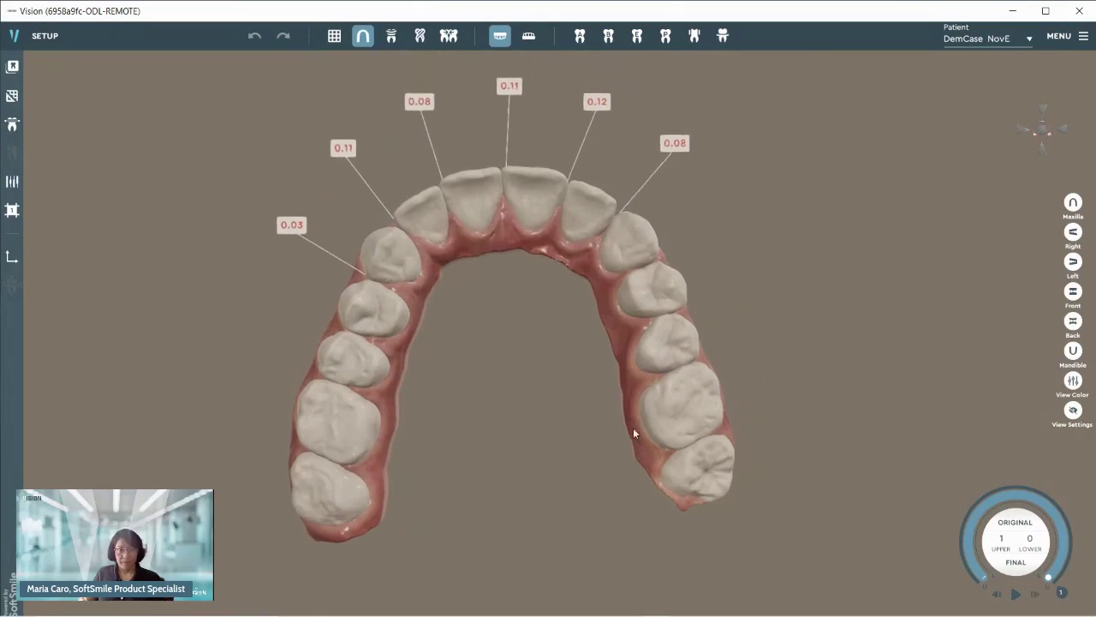
pyautogui.moveTo(651, 404); pyautogui.dragTo(631, 350, button='right')
pyautogui.moveTo(564, 310); pyautogui.dragTo(586, 271, button='right')
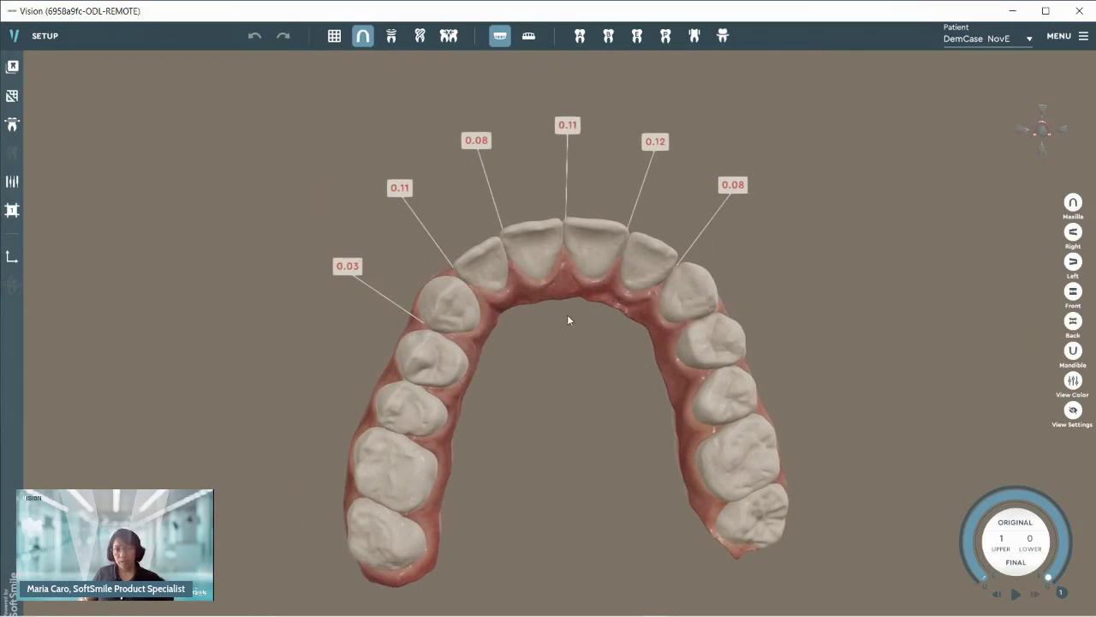
pyautogui.moveTo(565, 328); pyautogui.dragTo(580, 296, button='right')
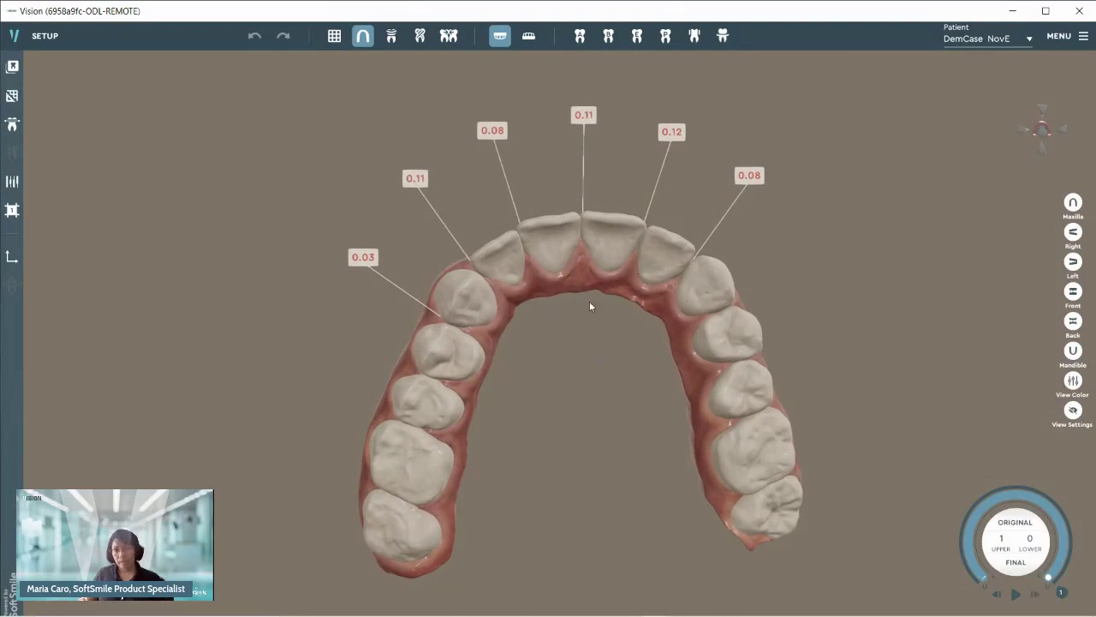
pyautogui.moveTo(533, 332); pyautogui.dragTo(551, 326, button='right')
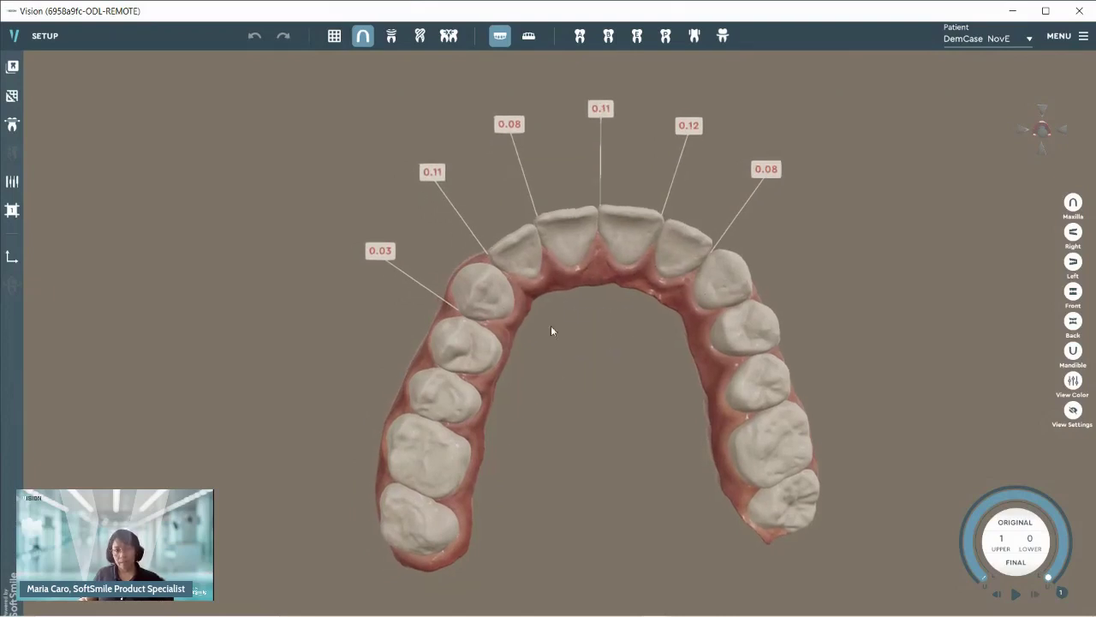
# - Superimpose the original tooth positions on the upper arch, open the treatment plan and compare stages 0 and 1
pyautogui.click(421, 37)
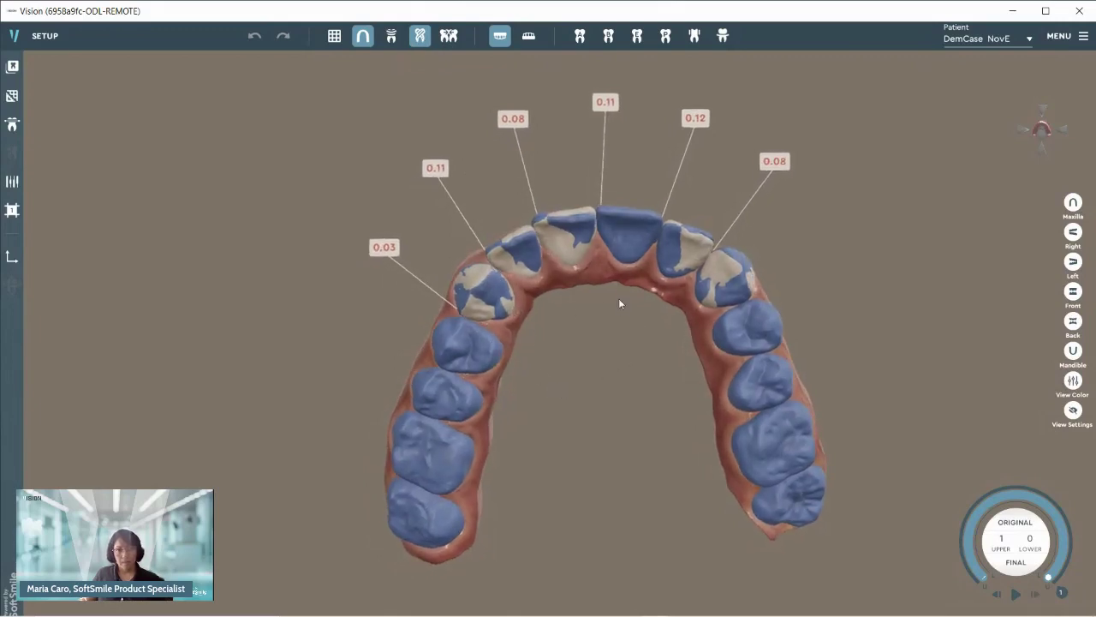
pyautogui.click(16, 184)
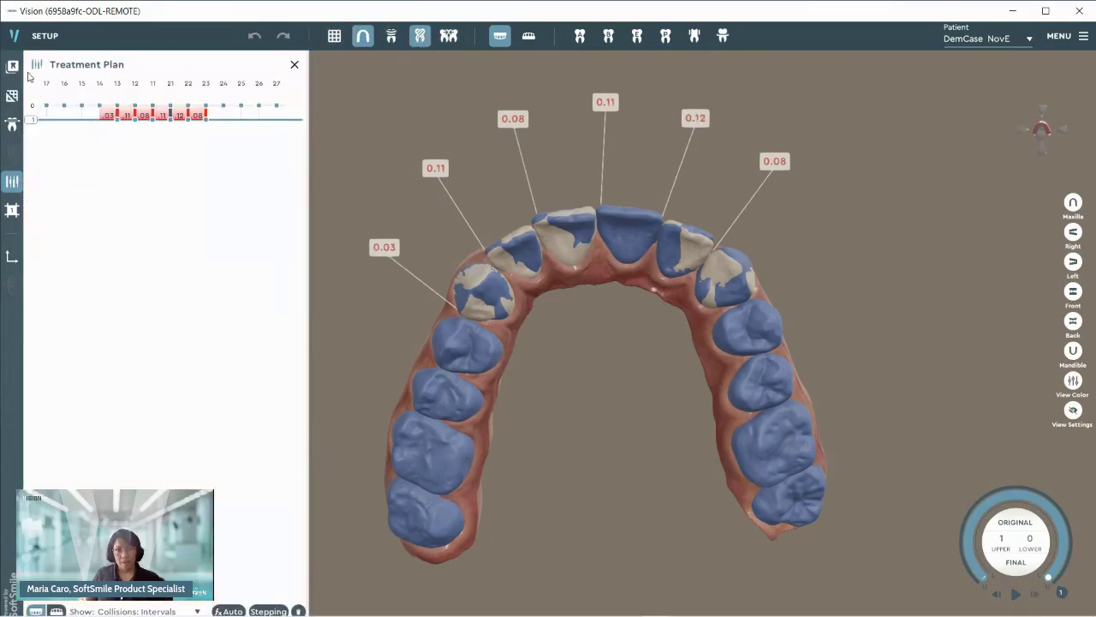
pyautogui.click(33, 104)
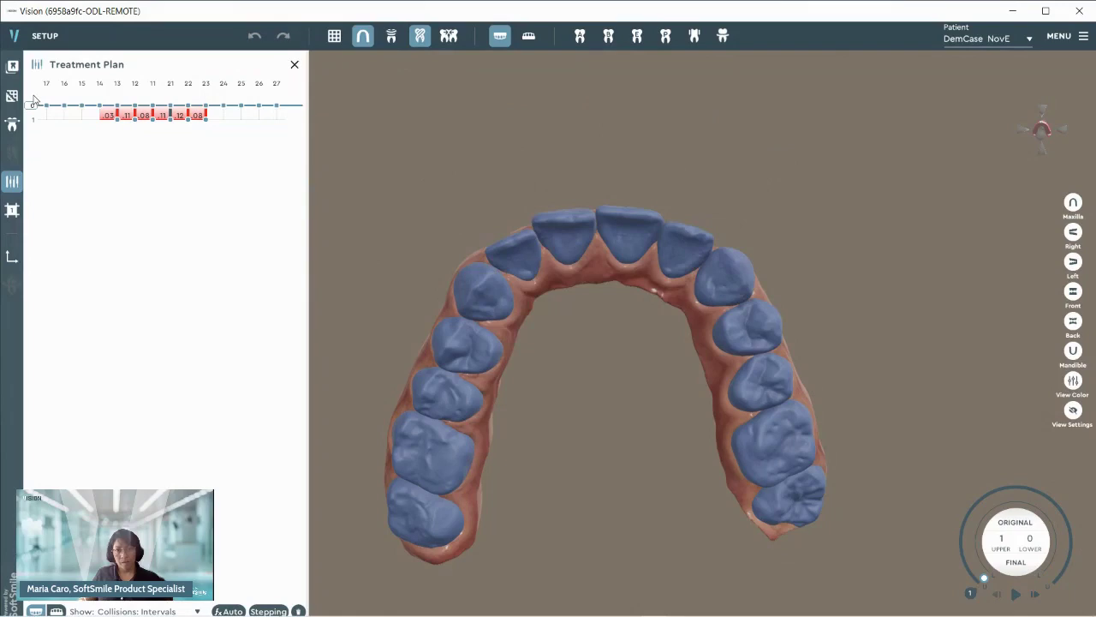
pyautogui.click(32, 119)
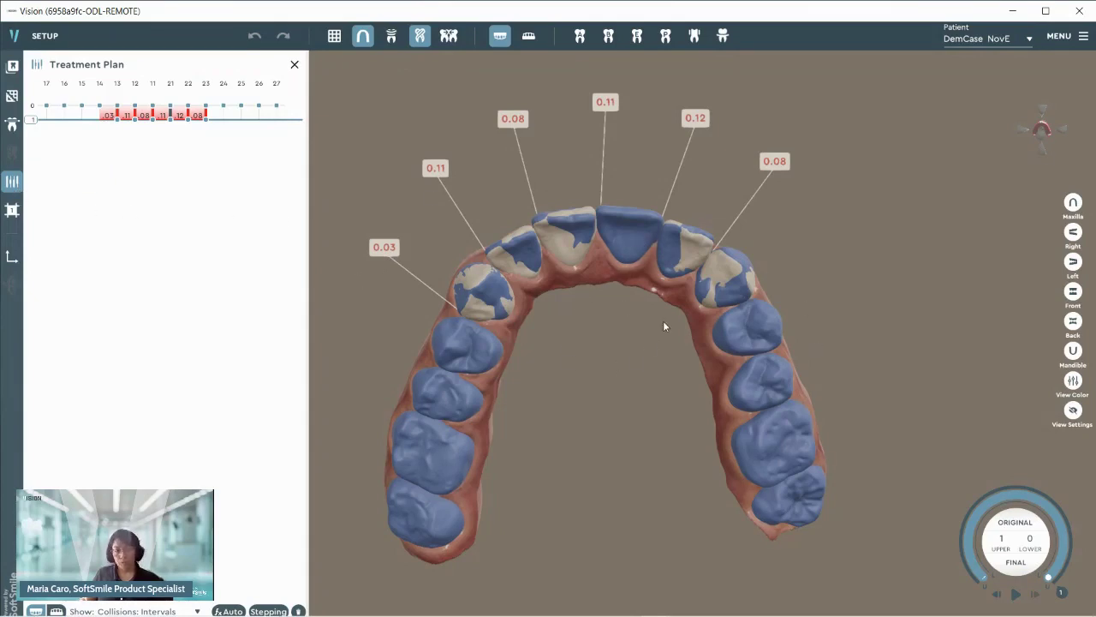
pyautogui.moveTo(660, 324); pyautogui.dragTo(560, 316)
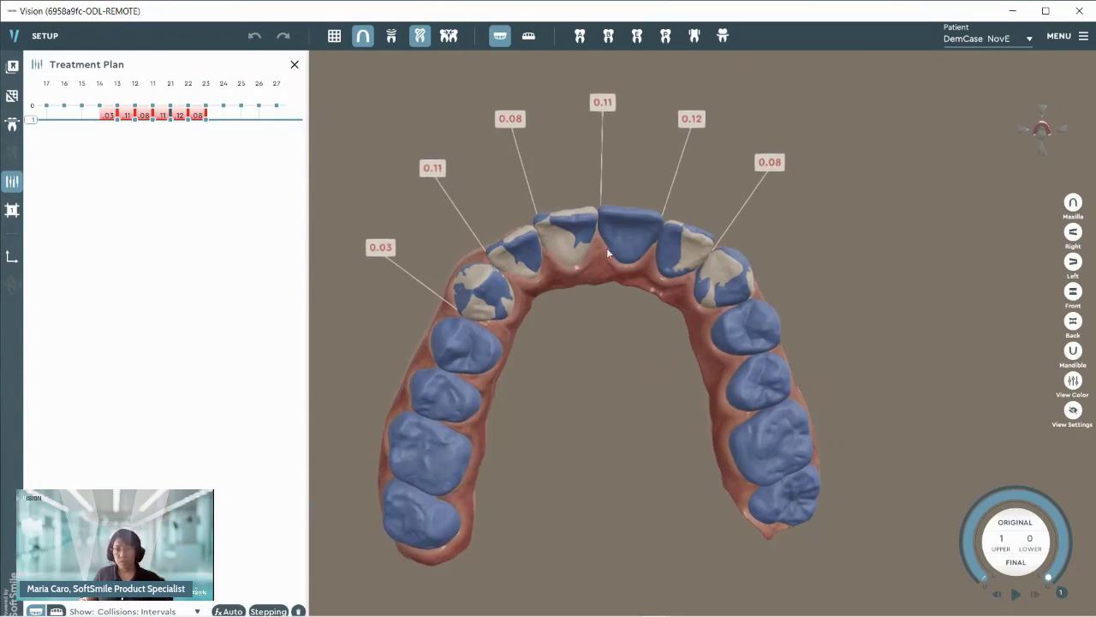
pyautogui.moveTo(671, 274); pyautogui.dragTo(683, 274, button='middle')
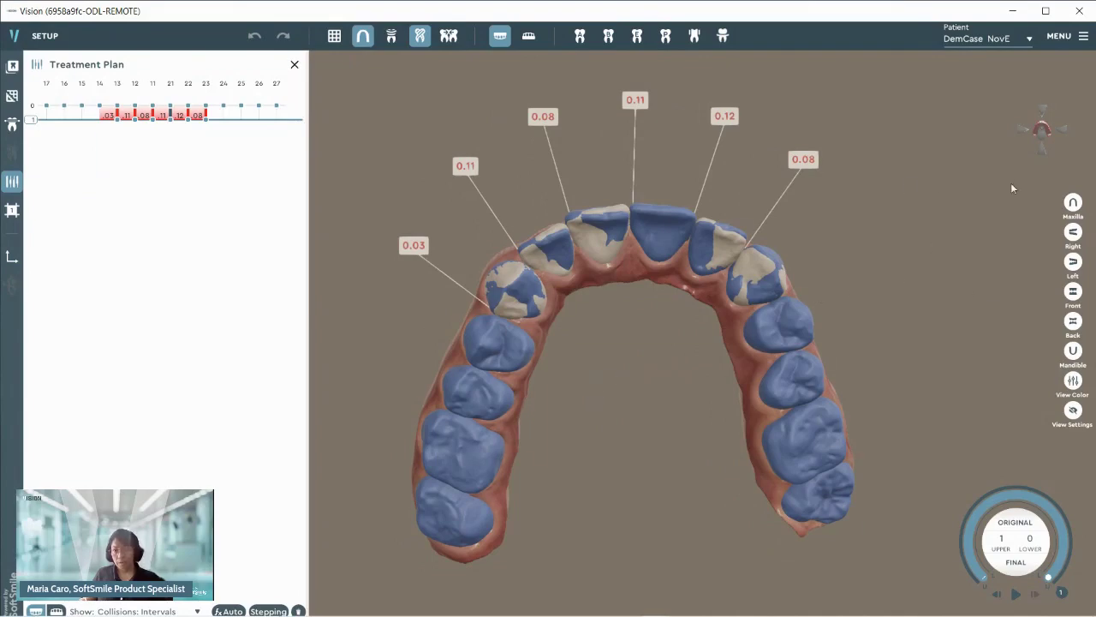
# - Show the lower jaw from the occlusal side, remove the superimposition and display the spaces between the teeth for inspection
pyautogui.click(1073, 203)
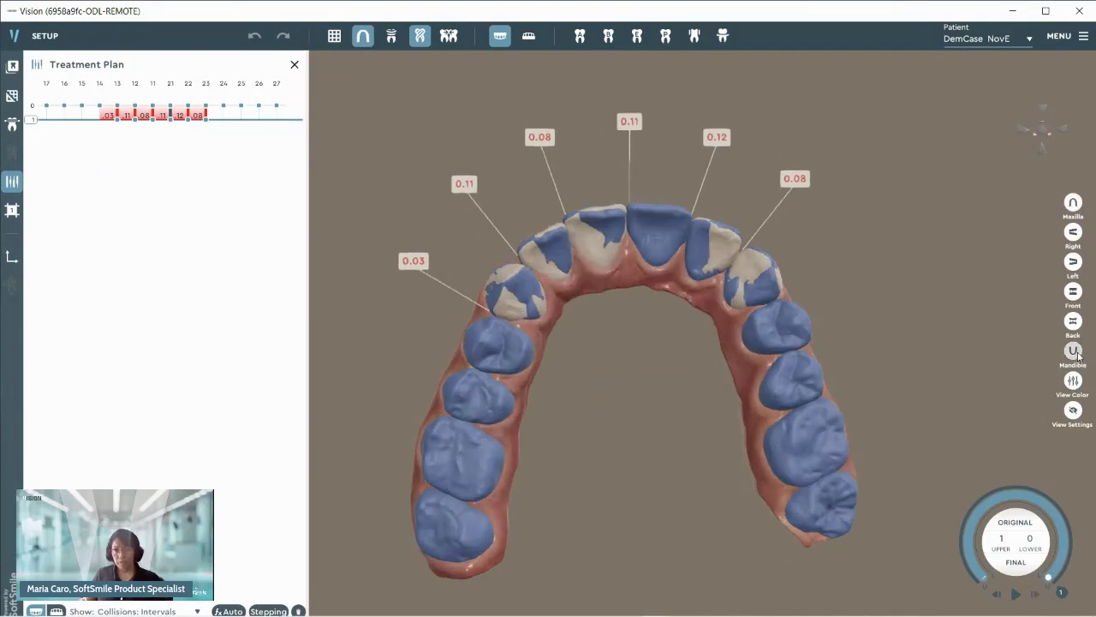
pyautogui.click(1073, 351)
pyautogui.click(419, 36)
pyautogui.moveTo(552, 367); pyautogui.dragTo(512, 183, button='middle')
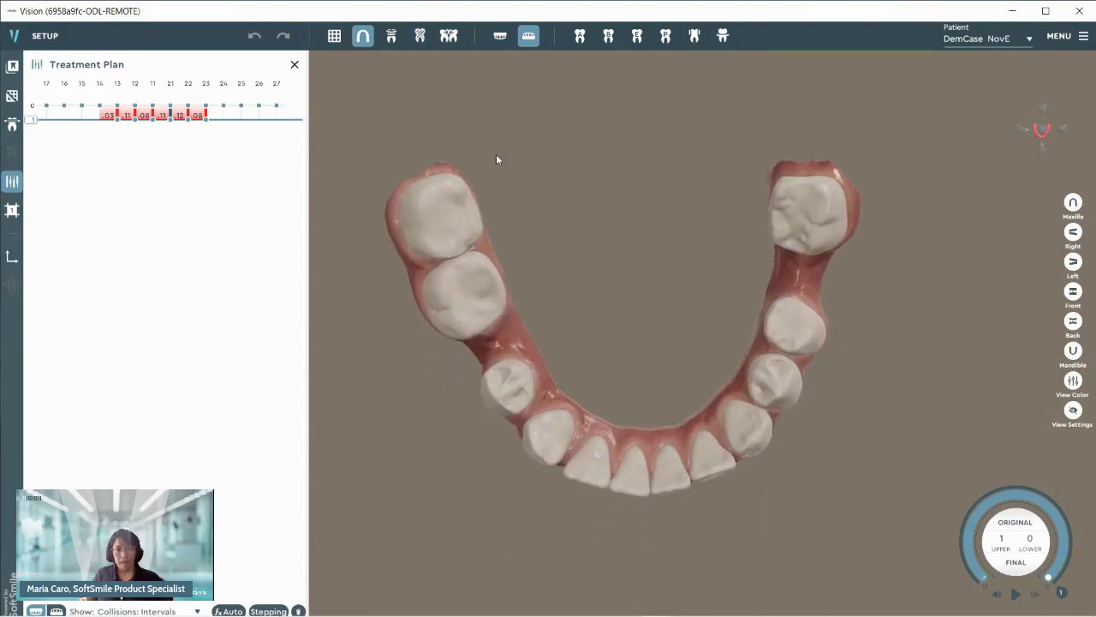
pyautogui.click(449, 37)
pyautogui.moveTo(622, 459); pyautogui.dragTo(623, 422, button='middle')
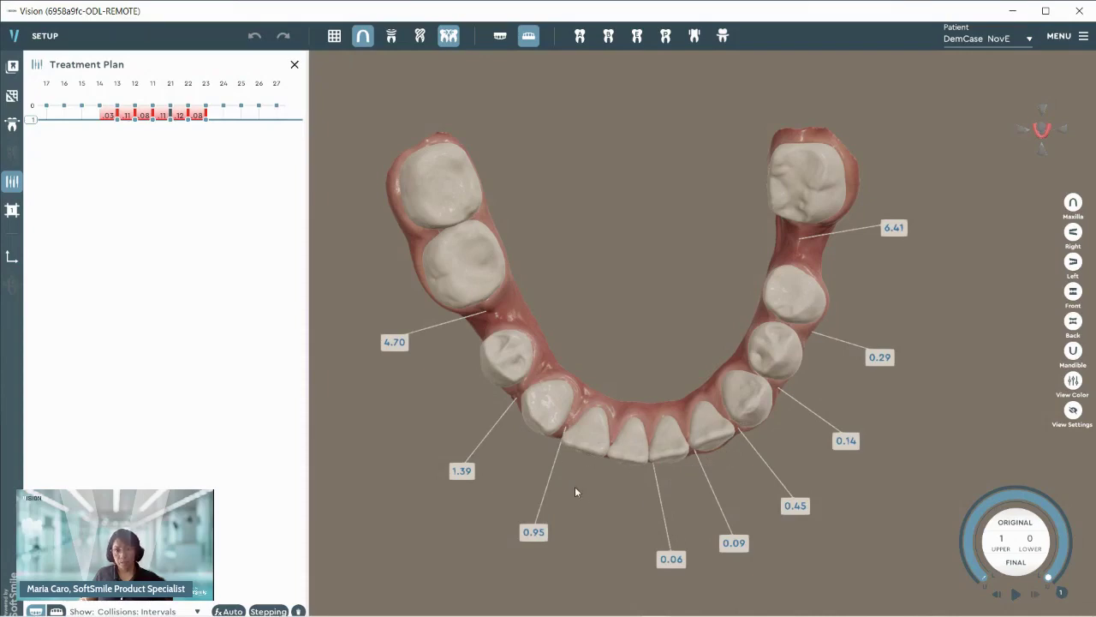
pyautogui.moveTo(631, 501); pyautogui.dragTo(607, 484)
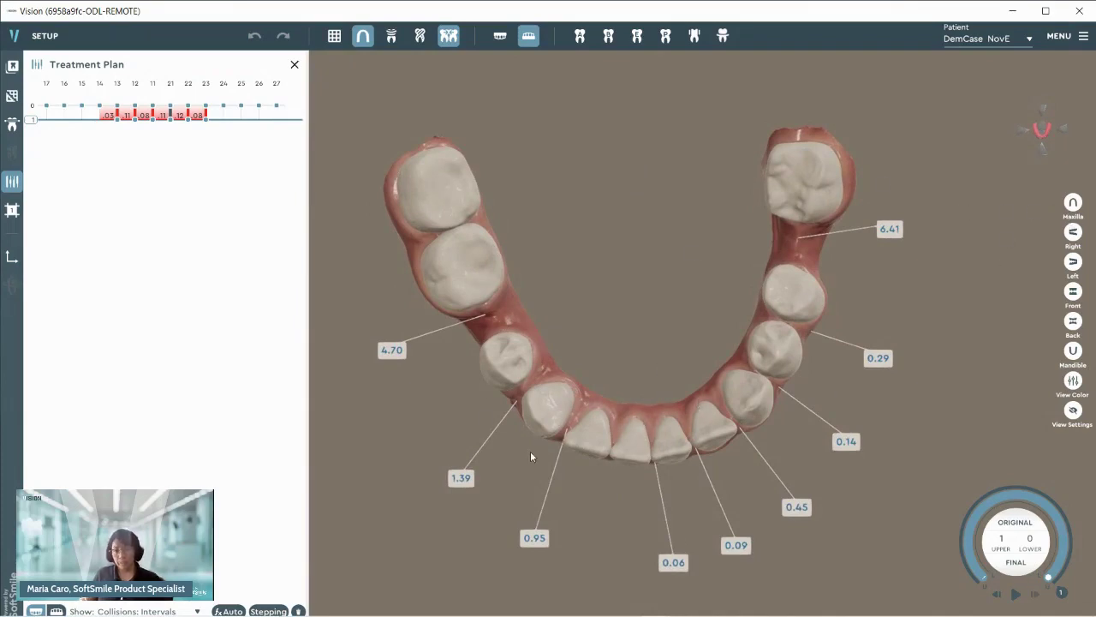
# - Return to the upper jaw's occlusal view and inspect the space and collision values between its teeth
pyautogui.click(1073, 203)
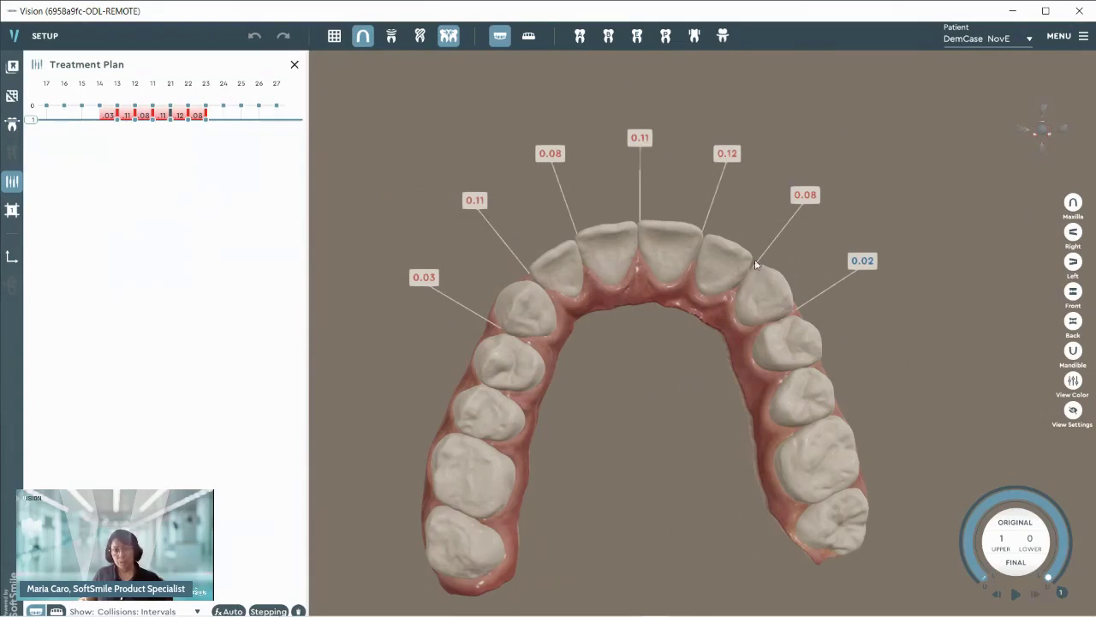
pyautogui.moveTo(499, 495); pyautogui.dragTo(502, 455, button='middle')
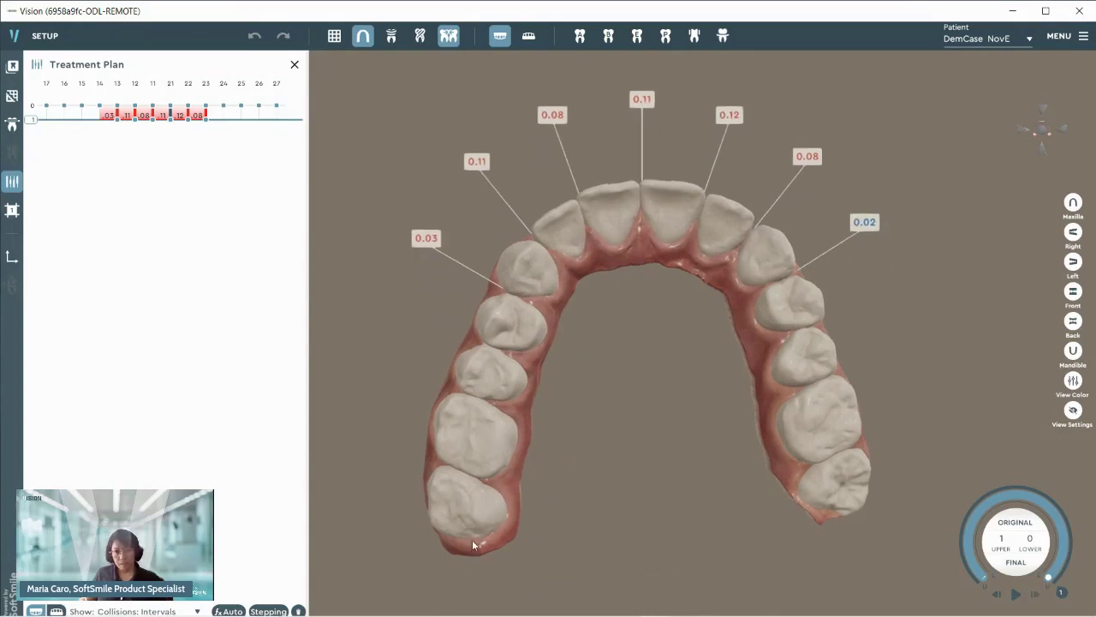
pyautogui.moveTo(596, 271); pyautogui.dragTo(626, 301, button='right')
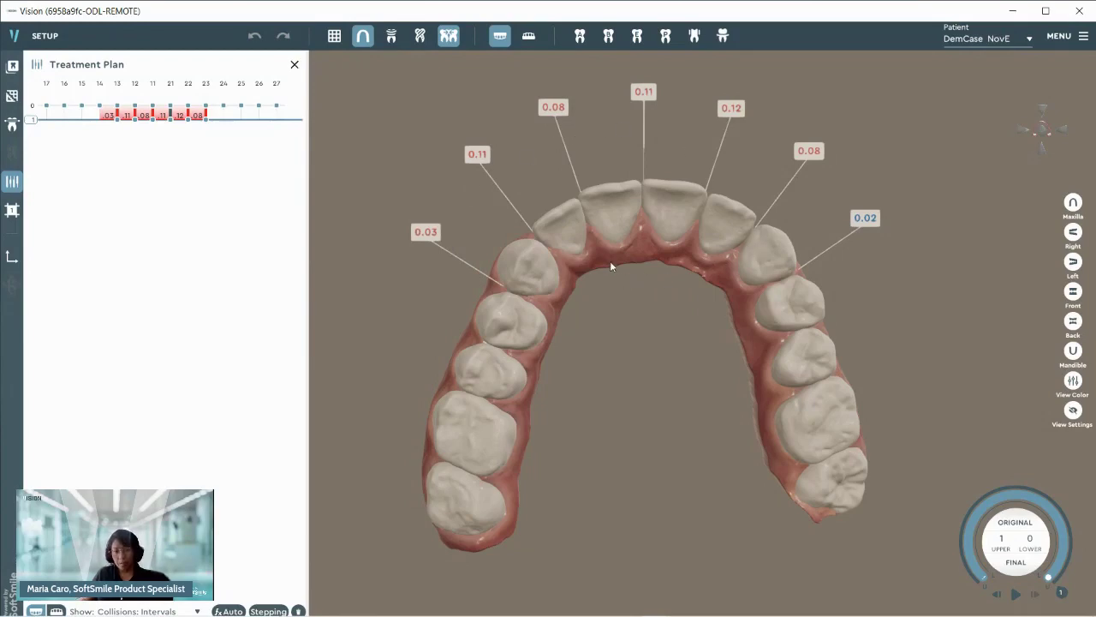
pyautogui.moveTo(636, 262); pyautogui.dragTo(650, 277, button='middle')
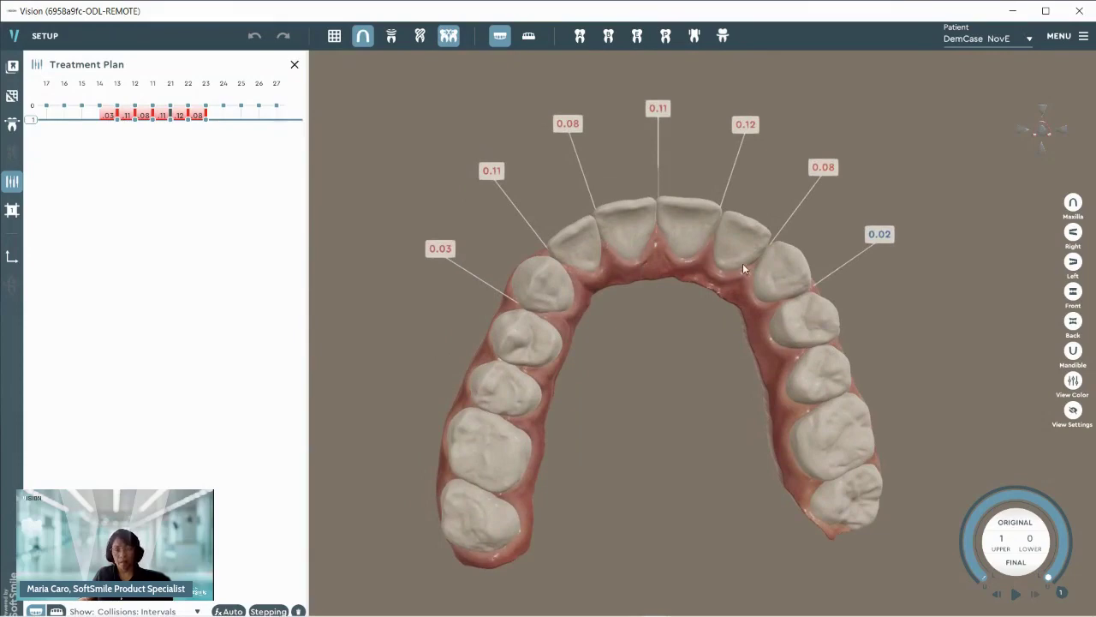
# - Select upper teeth 13 to 23 and apply the Space manager's Distribute across the width option to them
pyautogui.click(627, 231)
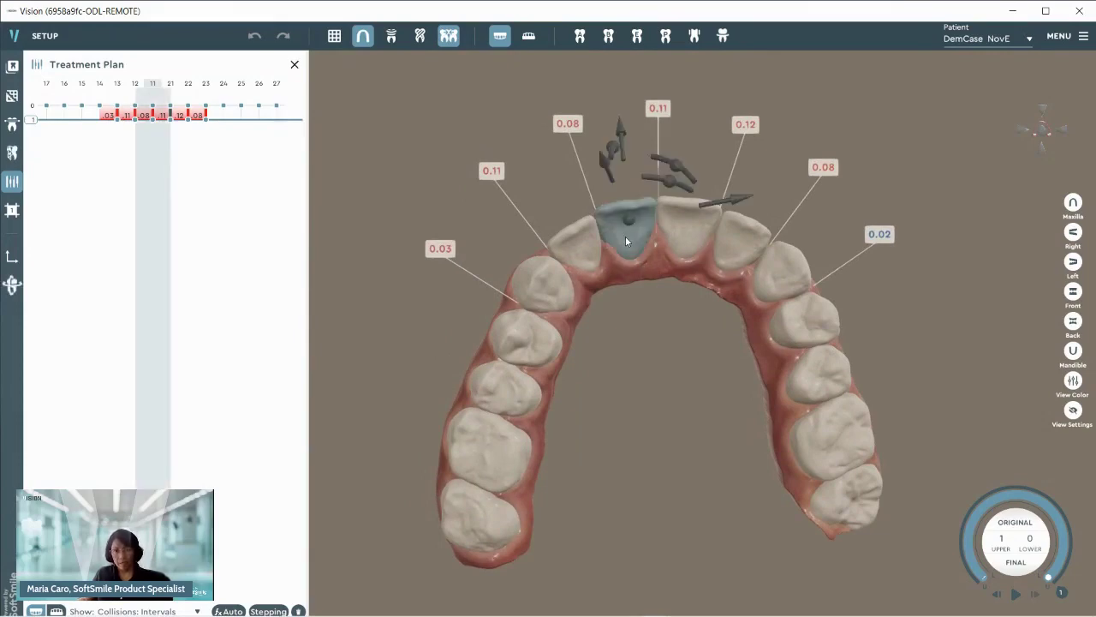
pyautogui.keyDown('shift'); pyautogui.click(578, 245); pyautogui.keyUp('shift')
pyautogui.keyDown('shift'); pyautogui.click(537, 285); pyautogui.keyUp('shift')
pyautogui.keyDown('shift'); pyautogui.click(690, 245); pyautogui.keyUp('shift')
pyautogui.keyDown('shift'); pyautogui.click(736, 242); pyautogui.keyUp('shift')
pyautogui.keyDown('shift'); pyautogui.click(783, 268); pyautogui.keyUp('shift')
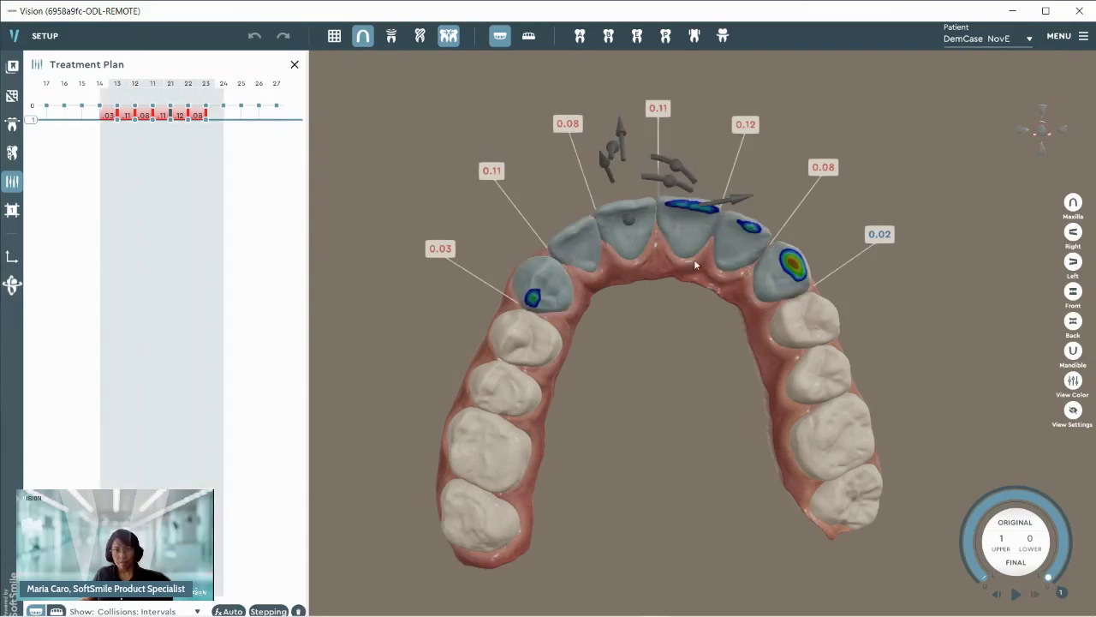
pyautogui.rightClick(631, 227)
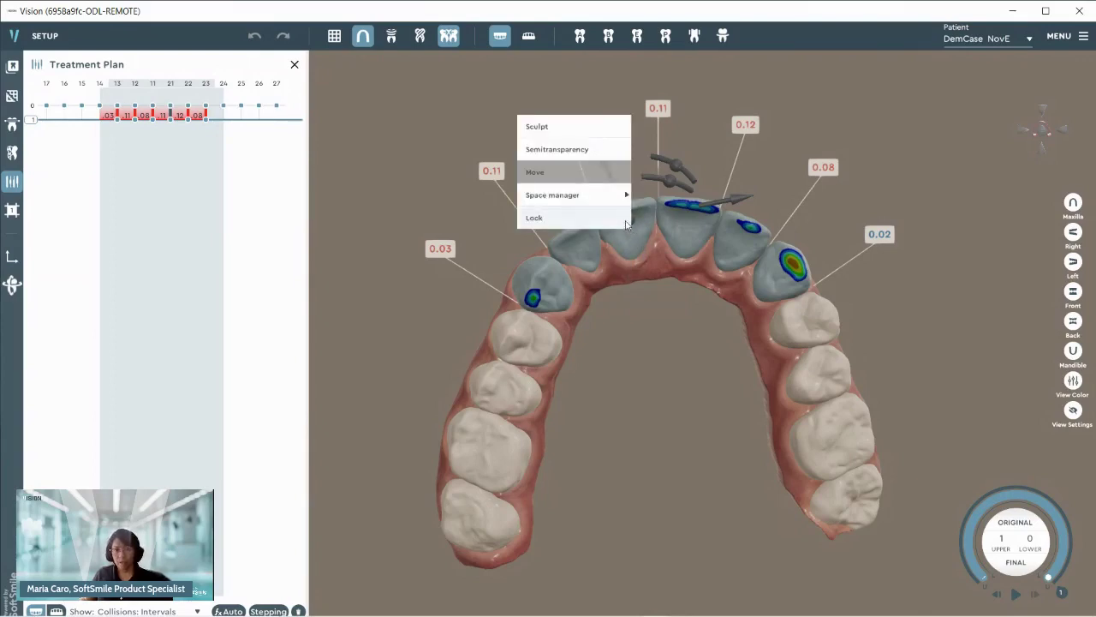
pyautogui.moveTo(597, 203)
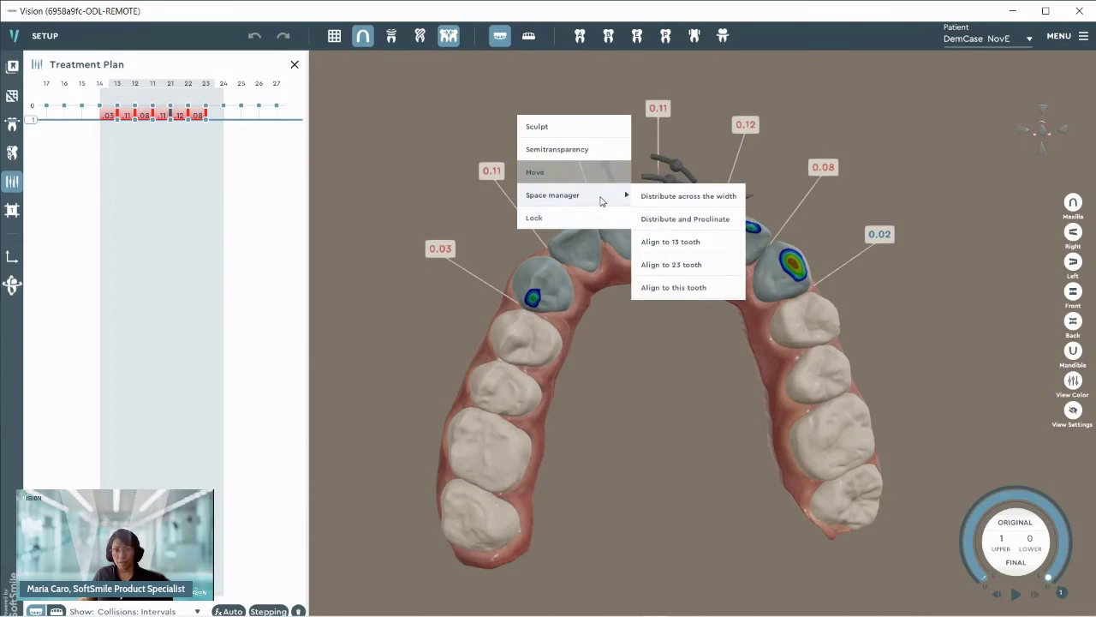
pyautogui.click(660, 197)
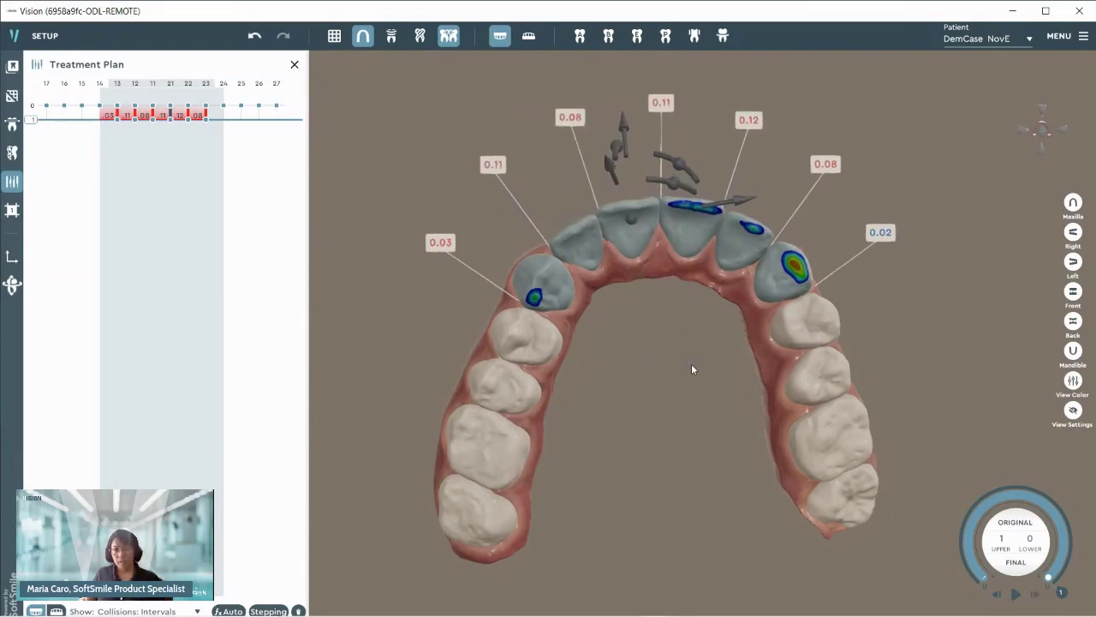
pyautogui.moveTo(645, 298); pyautogui.dragTo(590, 338, button='middle')
pyautogui.moveTo(742, 377); pyautogui.dragTo(746, 352, button='middle')
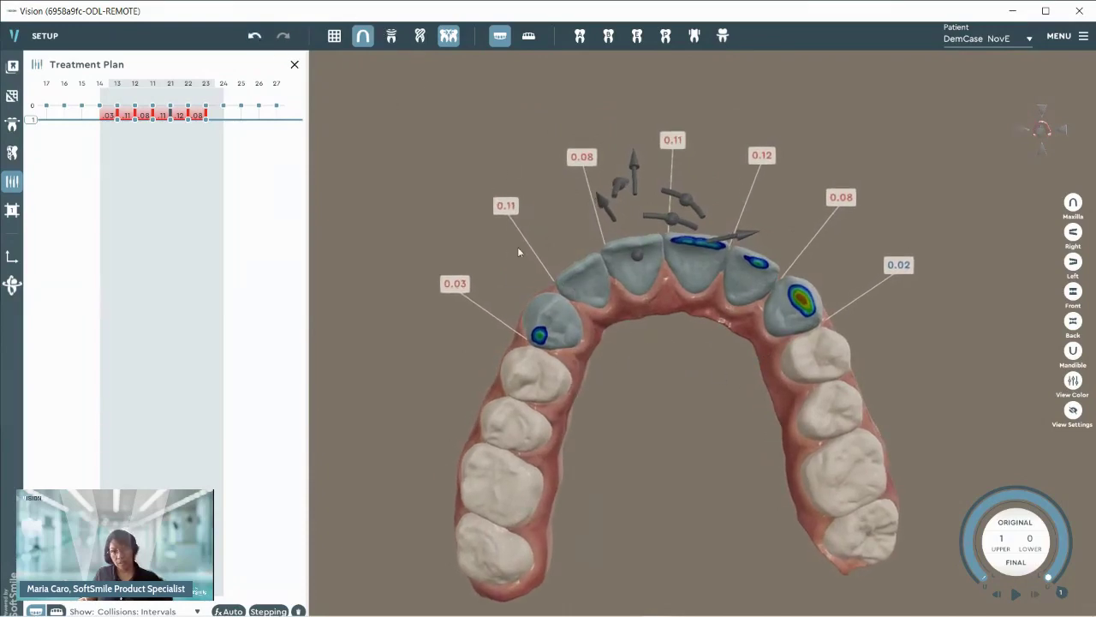
# - Undo and redo the space distribution on teeth 13 to 23 to compare both states, and deselect the teeth
pyautogui.click(252, 36)
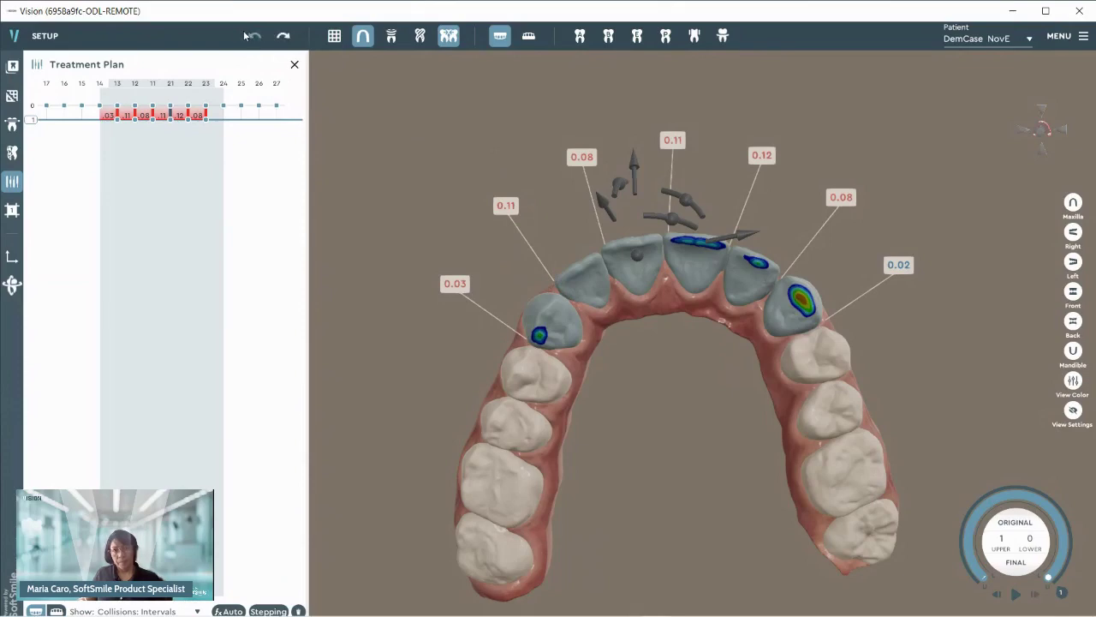
pyautogui.click(284, 36)
pyautogui.click(660, 300)
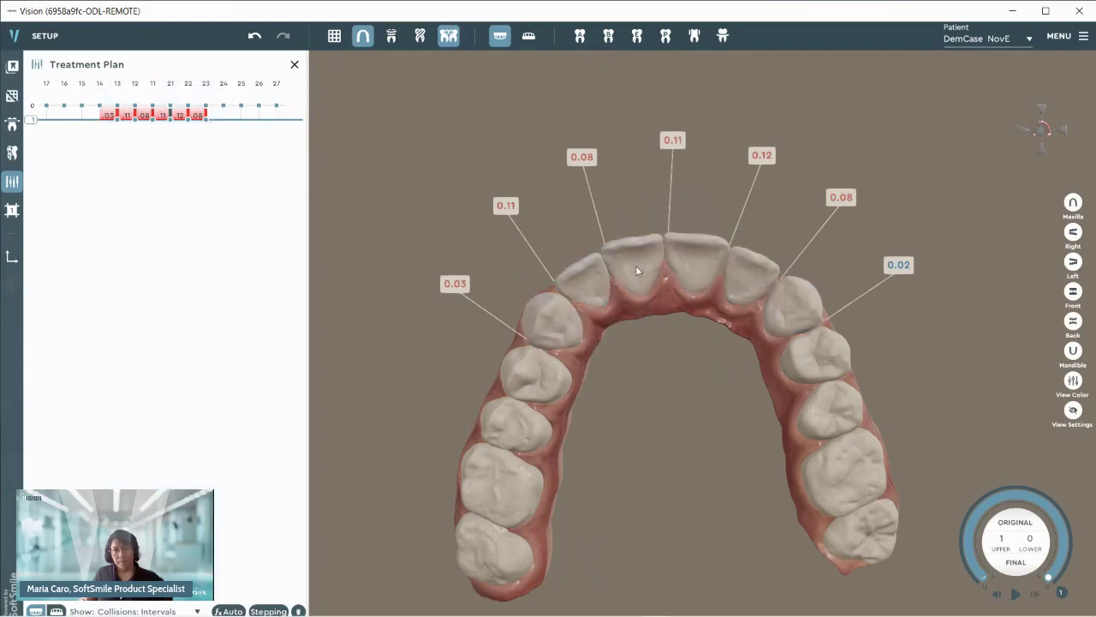
# - Select upper teeth 14 to 24, apply the Space manager's Distribute across the width option to them, and deselect them
pyautogui.moveTo(641, 266)
pyautogui.mouseDown()
pyautogui.moveTo(577, 286)
pyautogui.moveTo(537, 370)
pyautogui.mouseUp()
pyautogui.moveTo(701, 273)
pyautogui.mouseDown()
pyautogui.moveTo(797, 319)
pyautogui.moveTo(802, 346)
pyautogui.mouseUp()
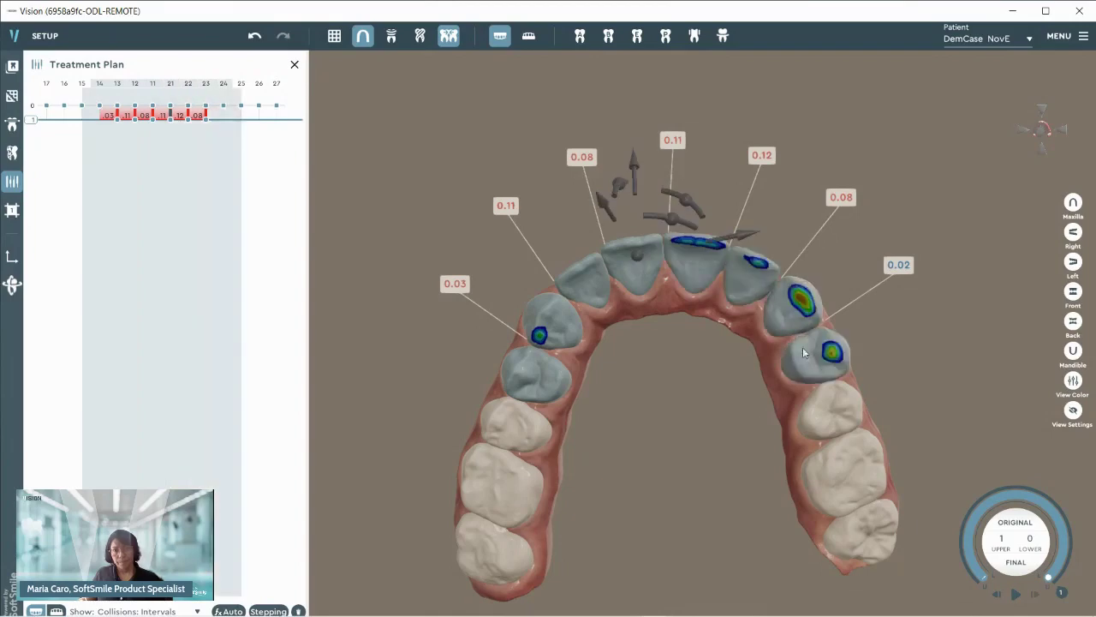
pyautogui.rightClick(624, 260)
pyautogui.moveTo(604, 229)
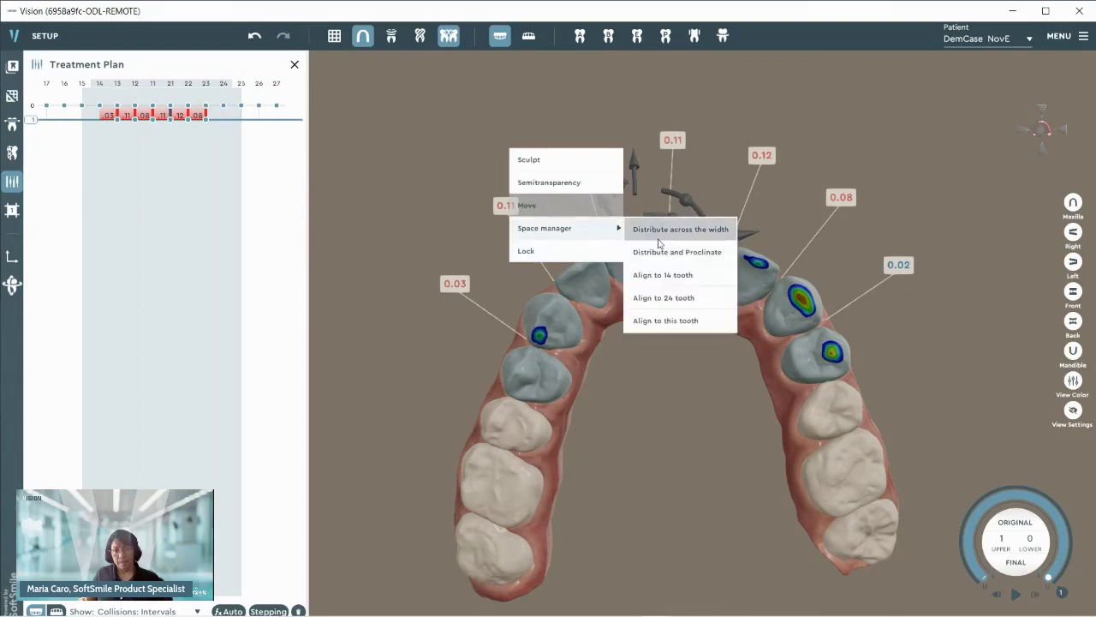
pyautogui.click(657, 230)
pyautogui.moveTo(714, 332); pyautogui.dragTo(721, 344, button='right')
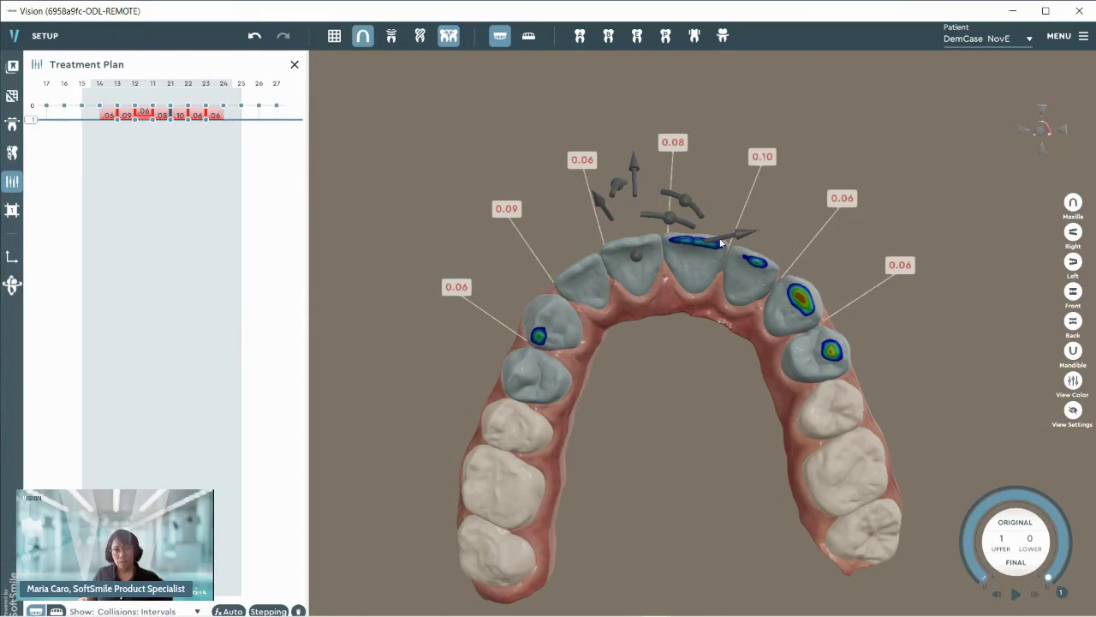
pyautogui.moveTo(790, 321); pyautogui.dragTo(801, 307, button='middle')
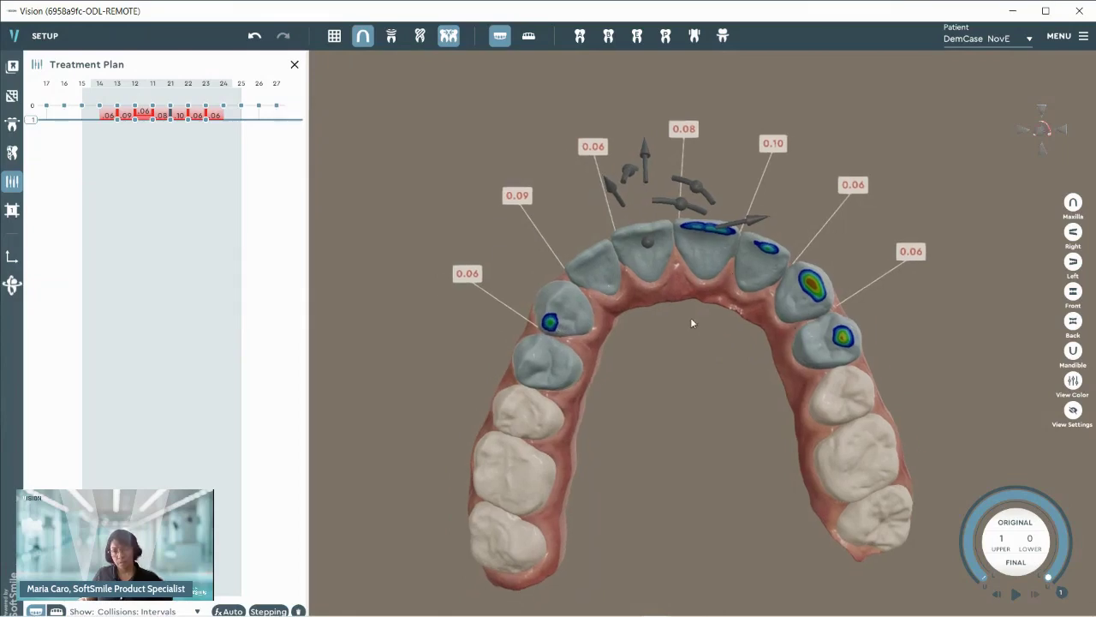
pyautogui.moveTo(652, 287); pyautogui.dragTo(641, 292, button='middle')
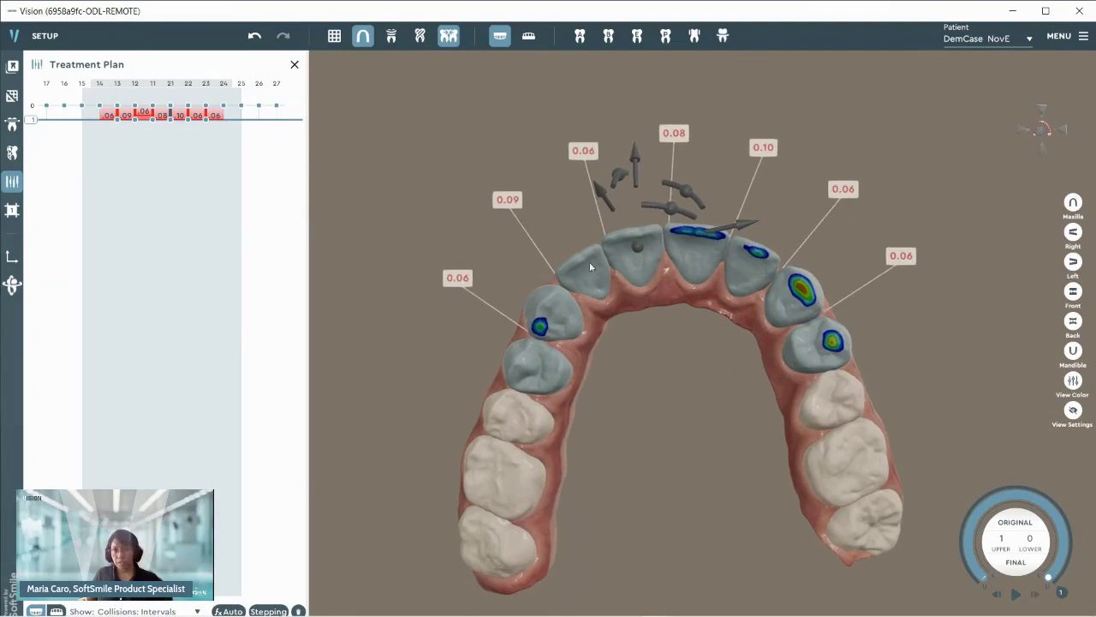
pyautogui.click(664, 293)
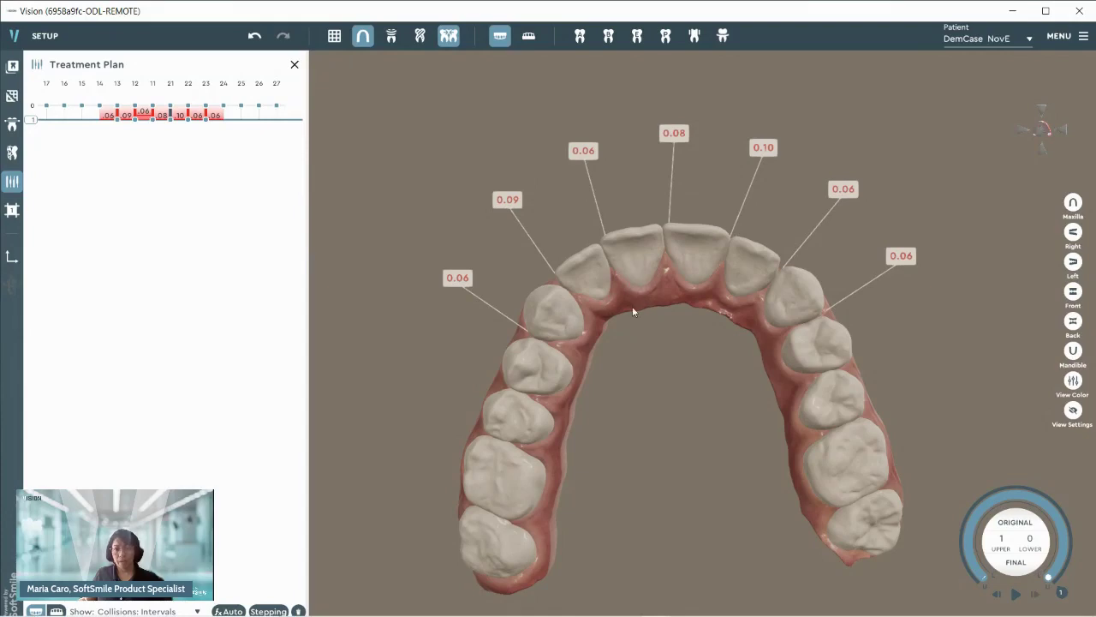
# - Select upper teeth 13 to 23 and align them to tooth 11 with the Space manager's Align to this tooth option
pyautogui.click(654, 232)
pyautogui.keyDown('ctrl'); pyautogui.click(578, 279); pyautogui.keyUp('ctrl')
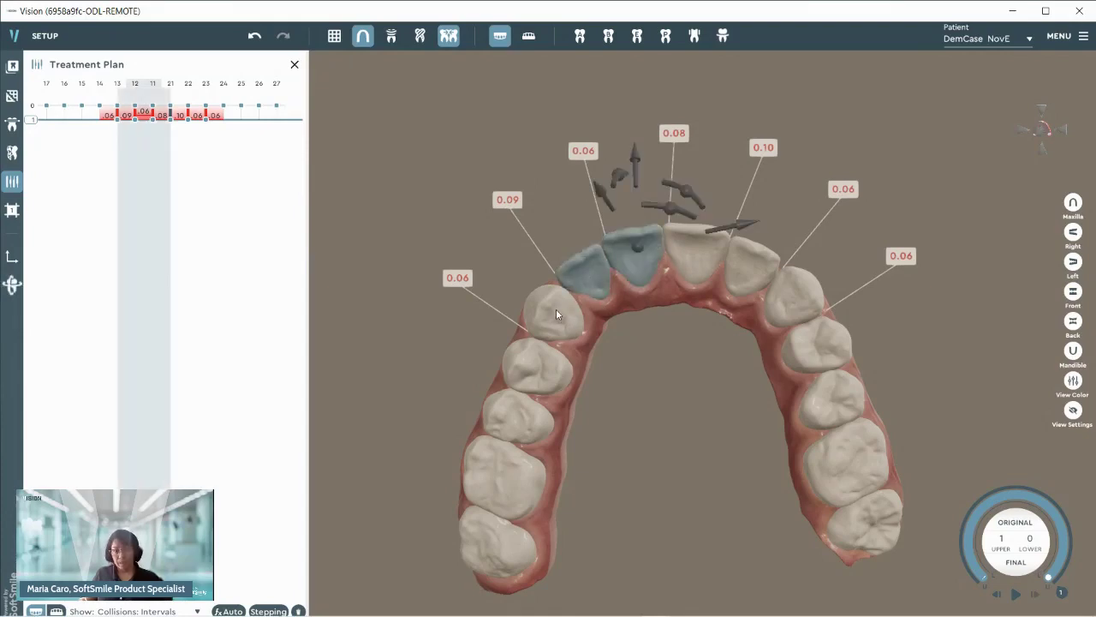
pyautogui.keyDown('ctrl'); pyautogui.click(556, 315); pyautogui.keyUp('ctrl')
pyautogui.keyDown('ctrl'); pyautogui.click(700, 257); pyautogui.keyUp('ctrl')
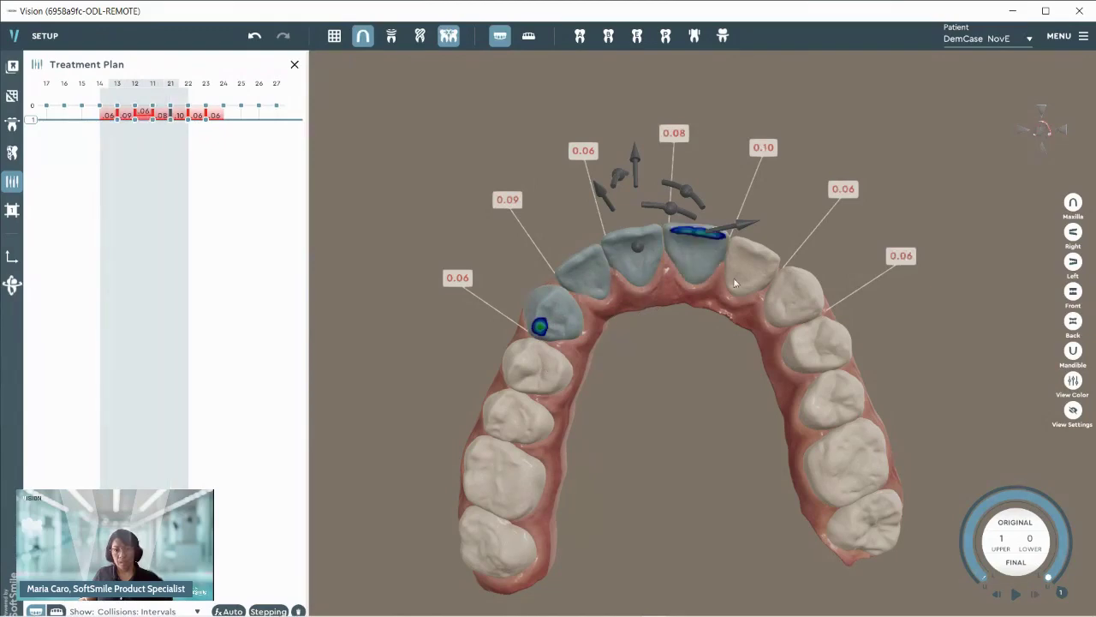
pyautogui.keyDown('ctrl'); pyautogui.click(758, 273); pyautogui.keyUp('ctrl')
pyautogui.keyDown('ctrl'); pyautogui.click(800, 296); pyautogui.keyUp('ctrl')
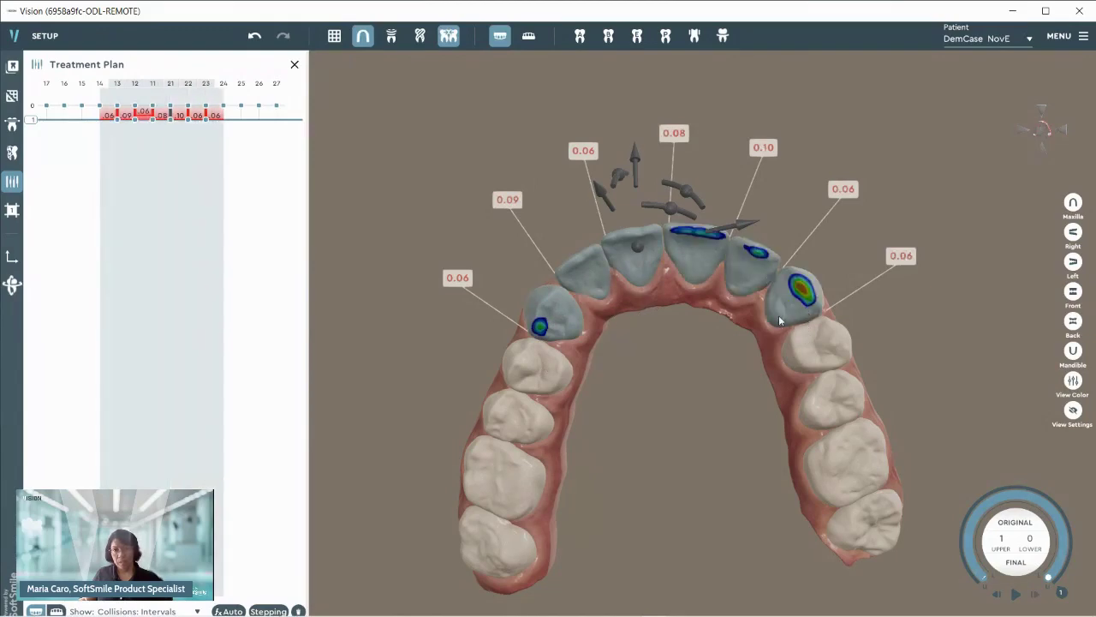
pyautogui.rightClick(653, 241)
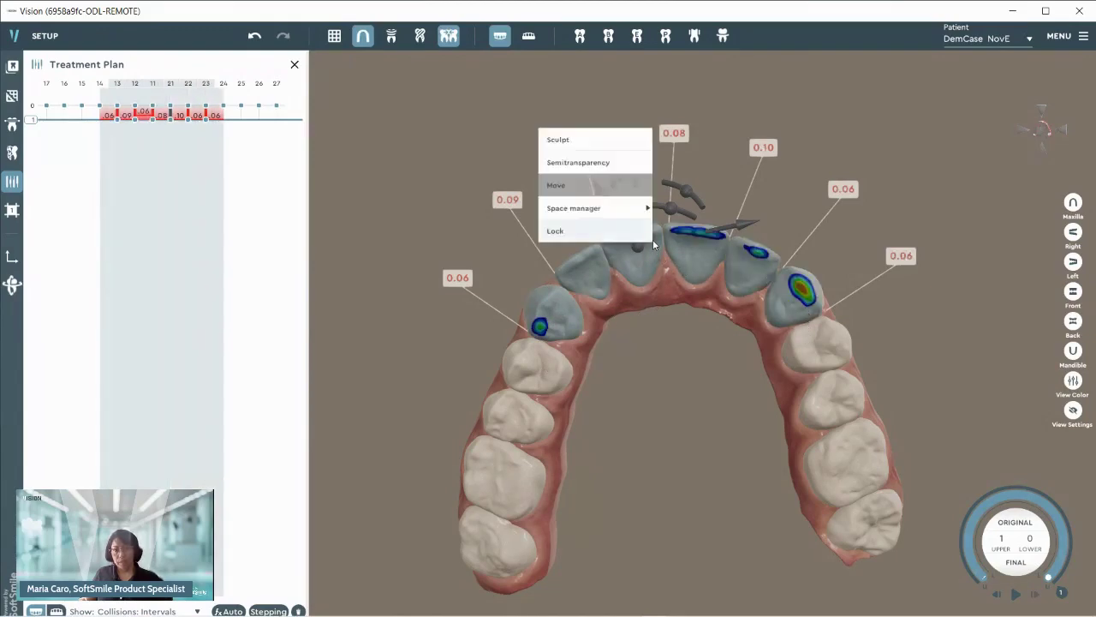
pyautogui.moveTo(641, 211)
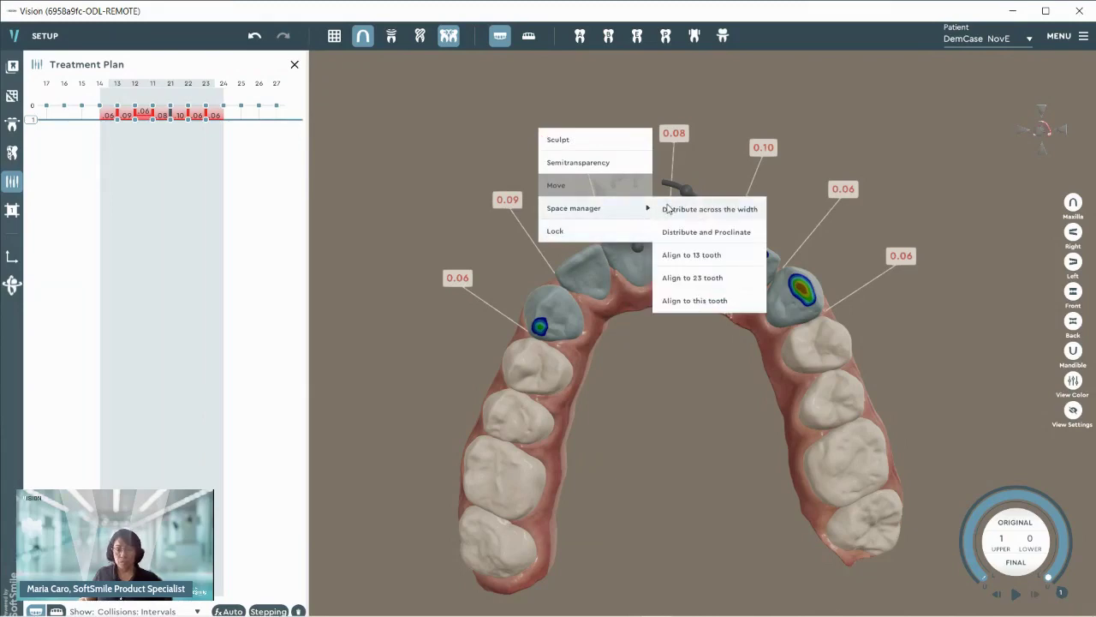
pyautogui.click(711, 303)
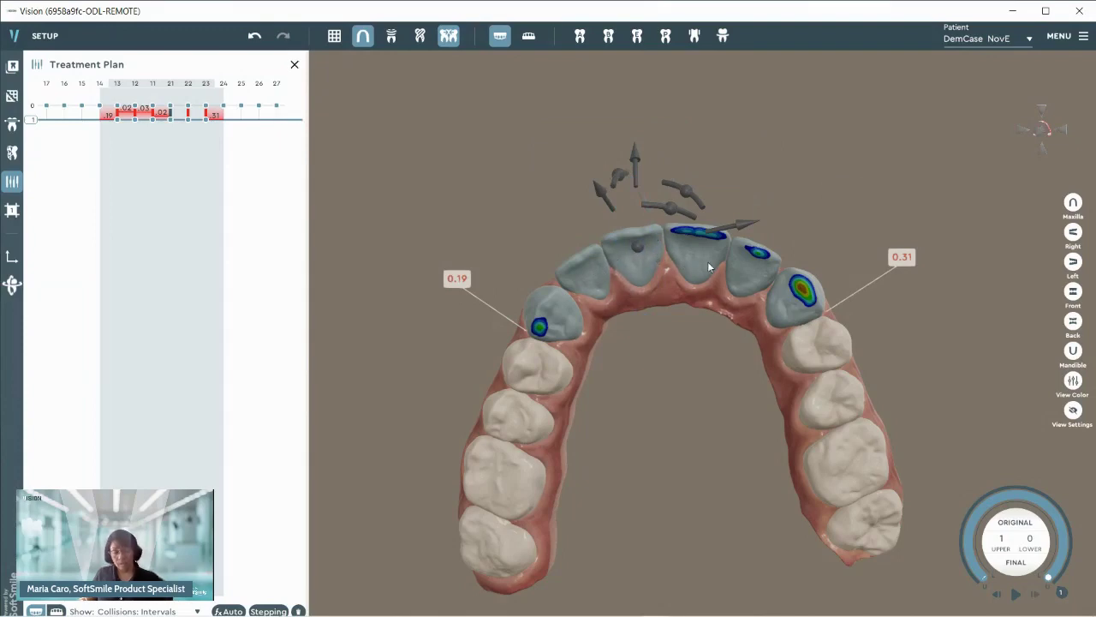
# - Inspect the collision values at both ends of the aligned upper group and show the lower jaw's occlusal view
pyautogui.moveTo(652, 293); pyautogui.dragTo(695, 266, button='middle')
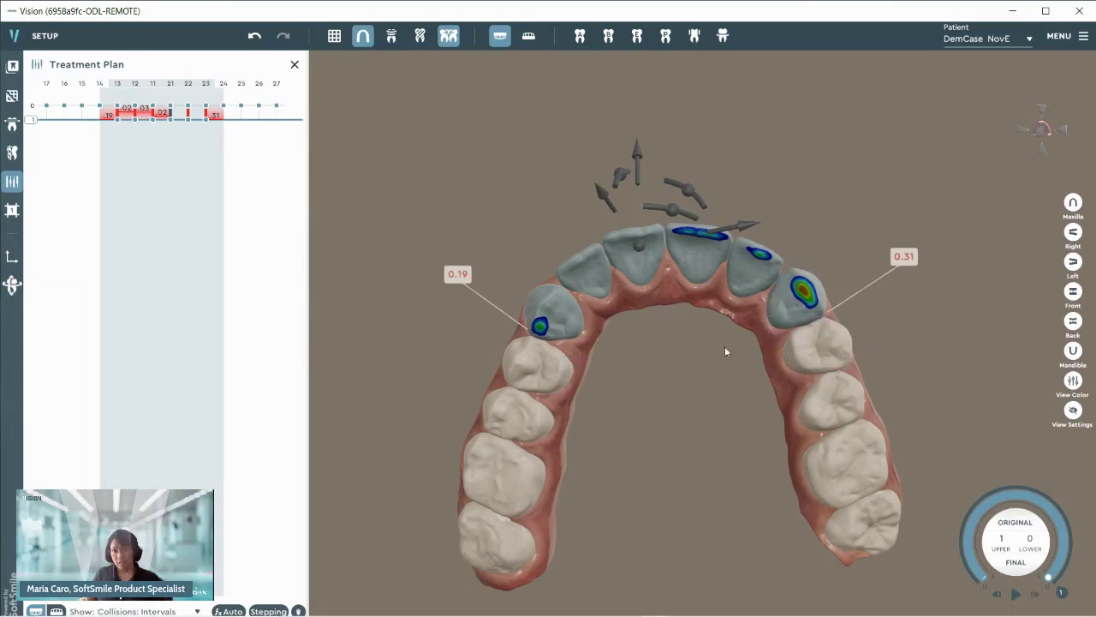
pyautogui.moveTo(675, 280); pyautogui.dragTo(684, 261, button='middle')
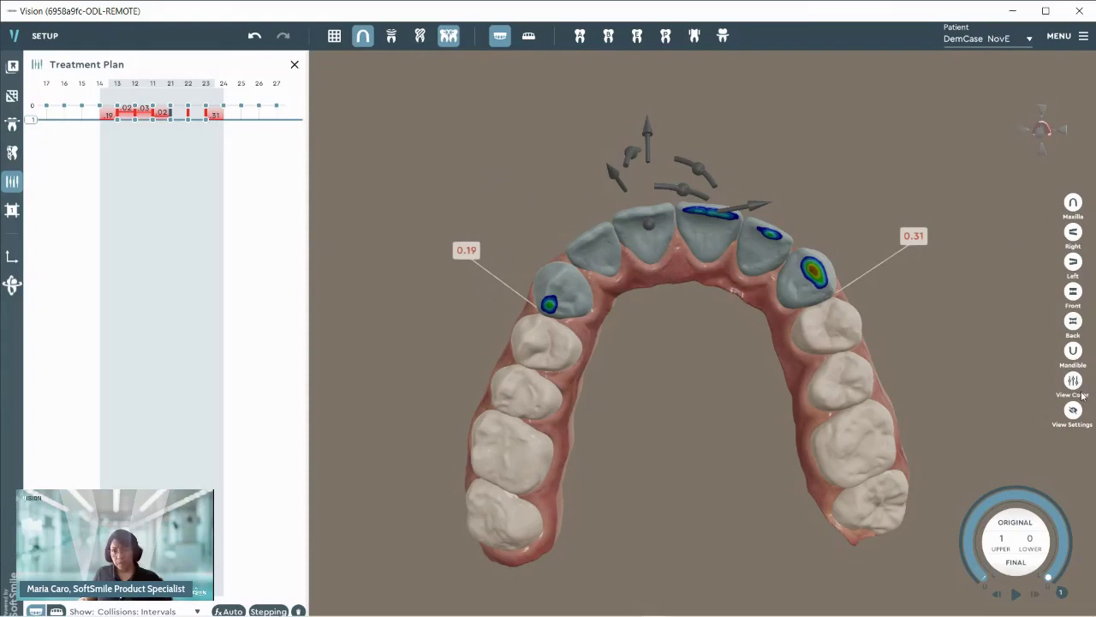
pyautogui.click(1072, 349)
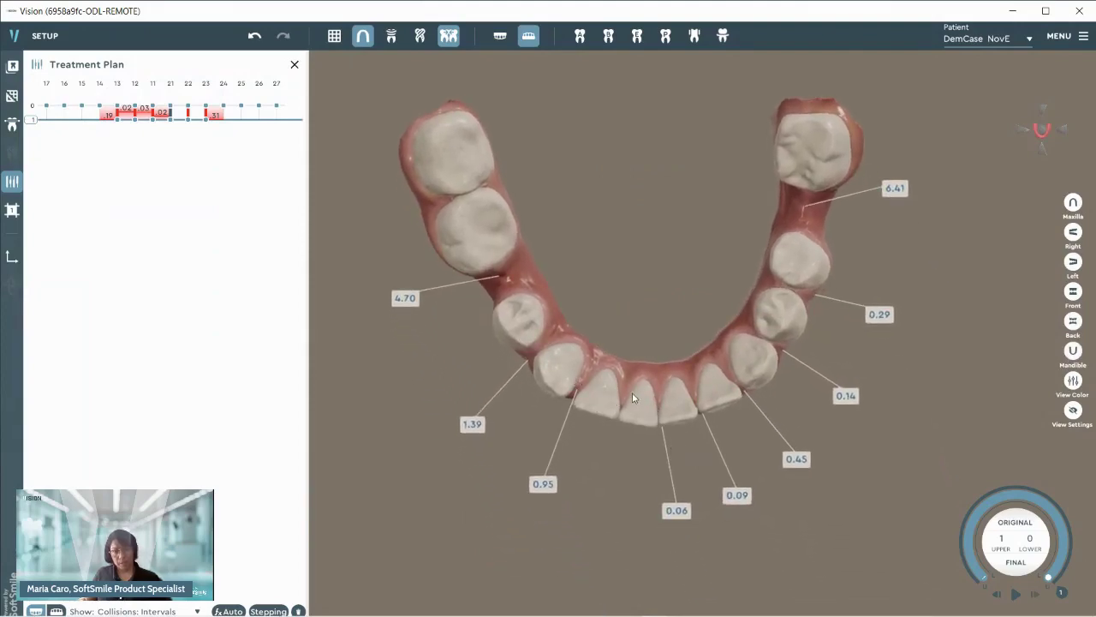
# - Select lower teeth 44, 43 and 42 and apply the Space manager's Distribute across the width option to them
pyautogui.click(523, 341)
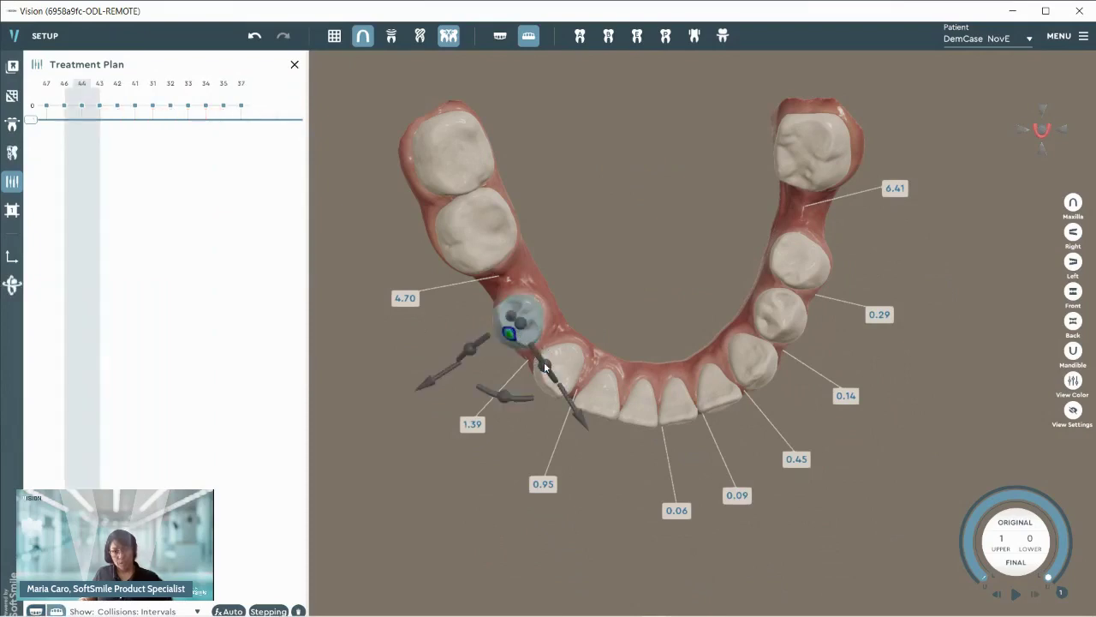
pyautogui.click(568, 366)
pyautogui.keyDown('ctrl'); pyautogui.click(525, 328); pyautogui.keyUp('ctrl')
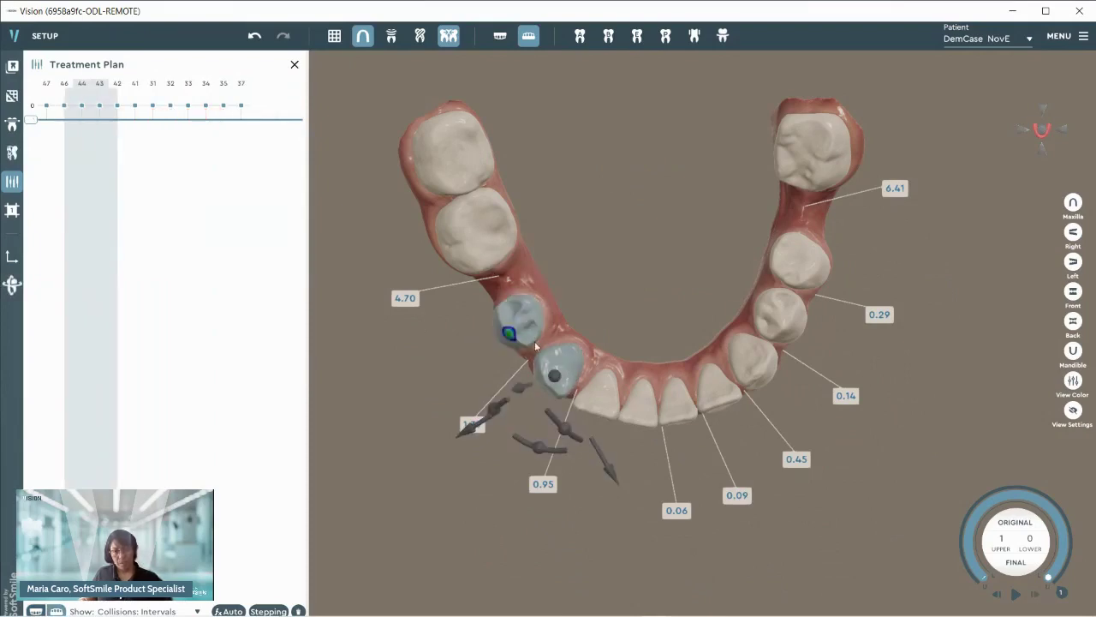
pyautogui.keyDown('ctrl'); pyautogui.click(589, 402); pyautogui.keyUp('ctrl')
pyautogui.rightClick(568, 368)
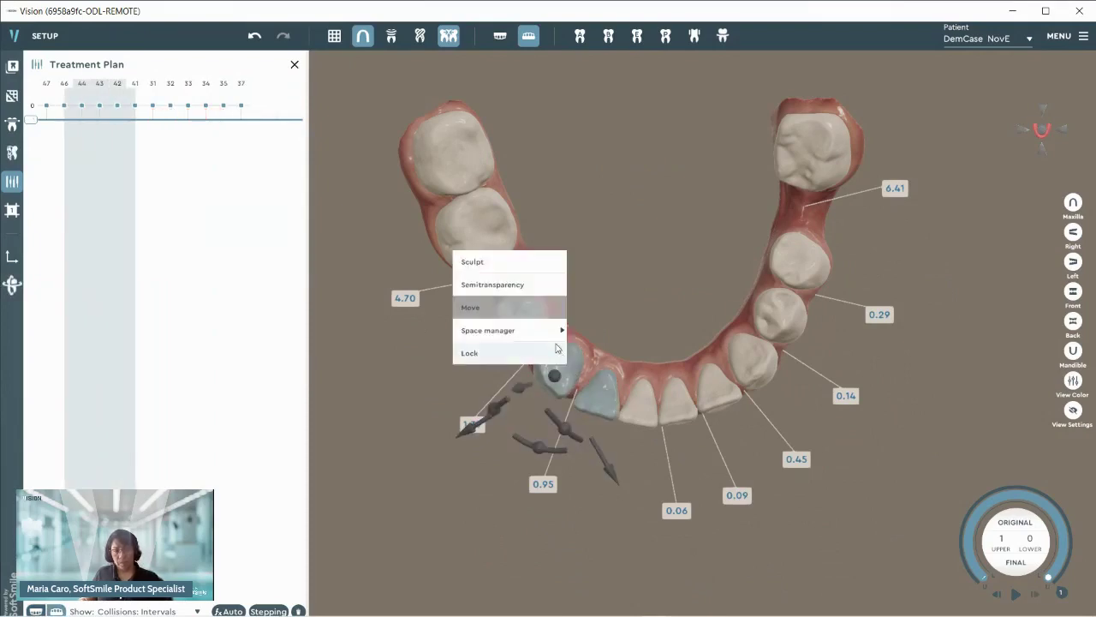
pyautogui.moveTo(548, 329)
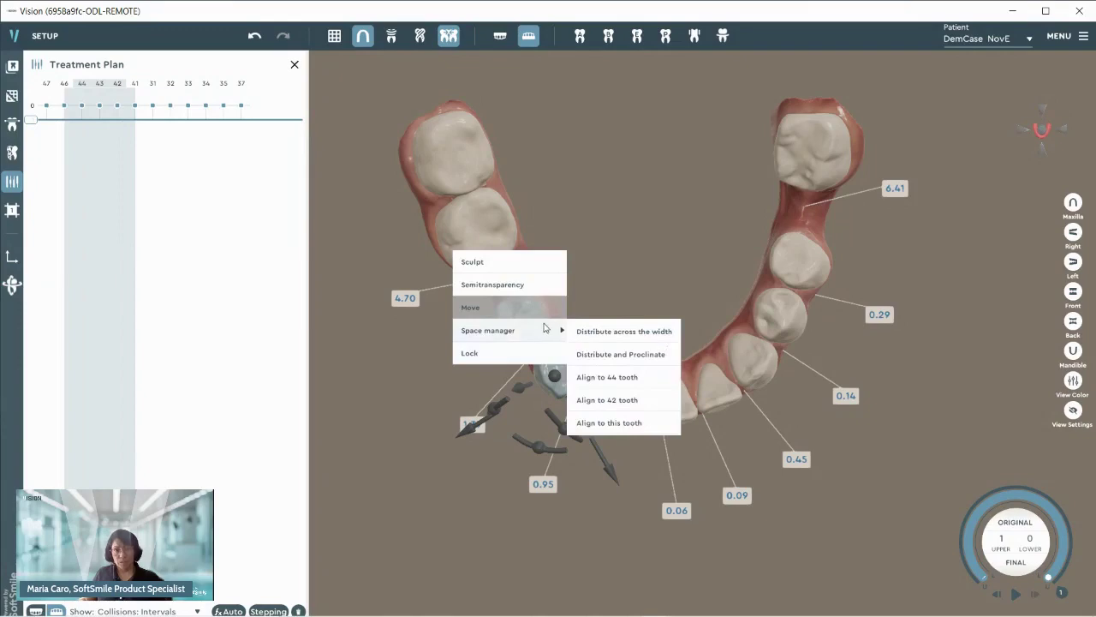
pyautogui.click(609, 331)
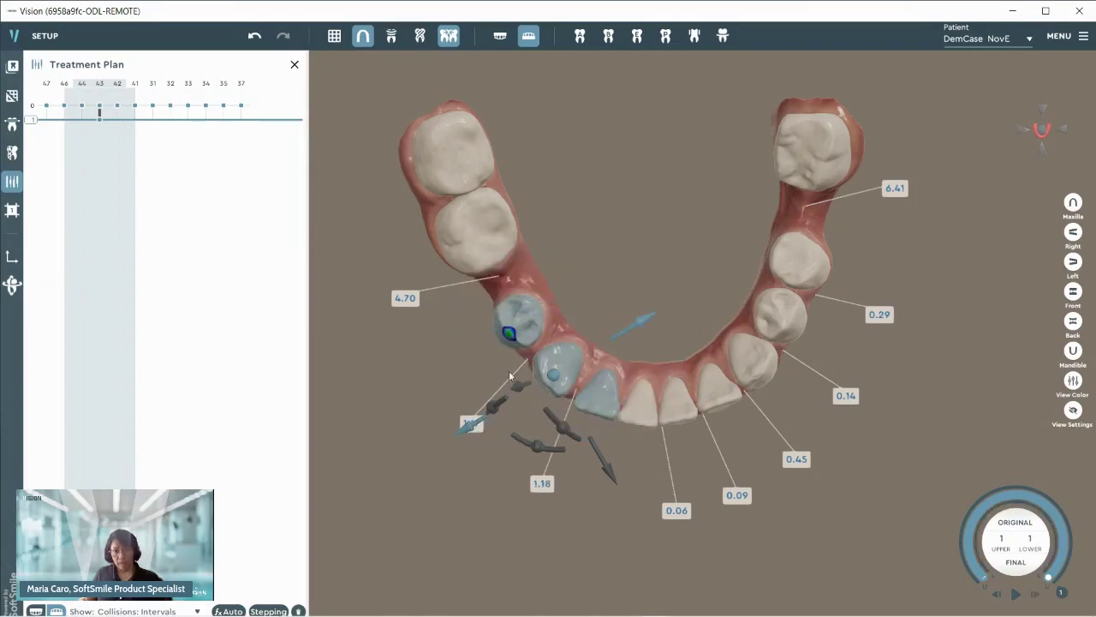
pyautogui.moveTo(583, 295); pyautogui.dragTo(486, 423, button='middle')
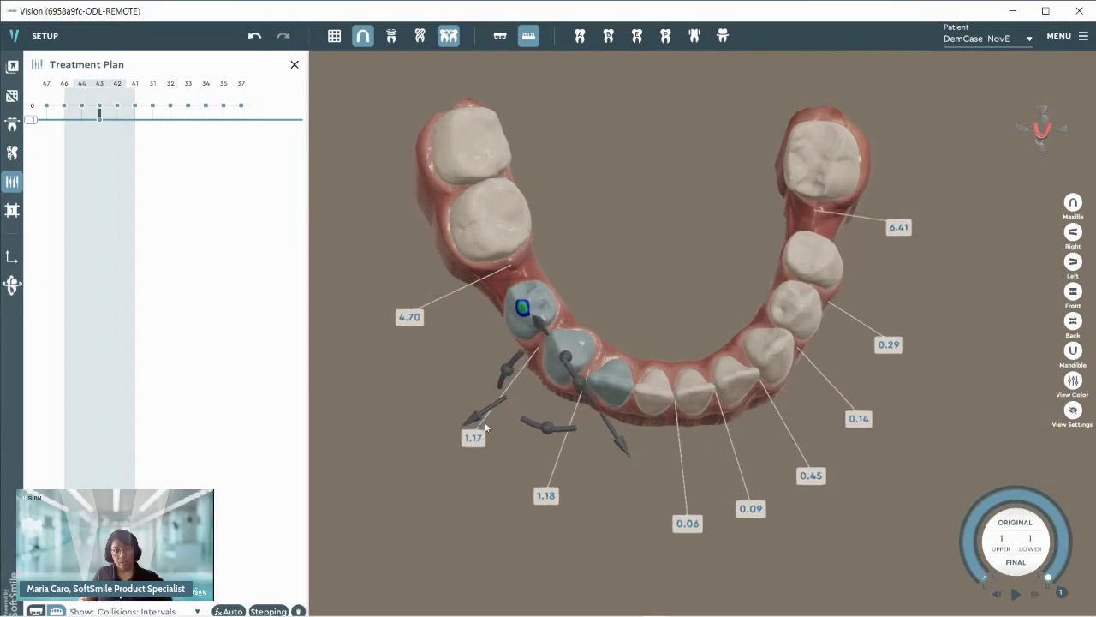
# - Undo and redo the distribution of lower teeth 44 to 42 to compare the spaces, and leave it undone
pyautogui.click(255, 36)
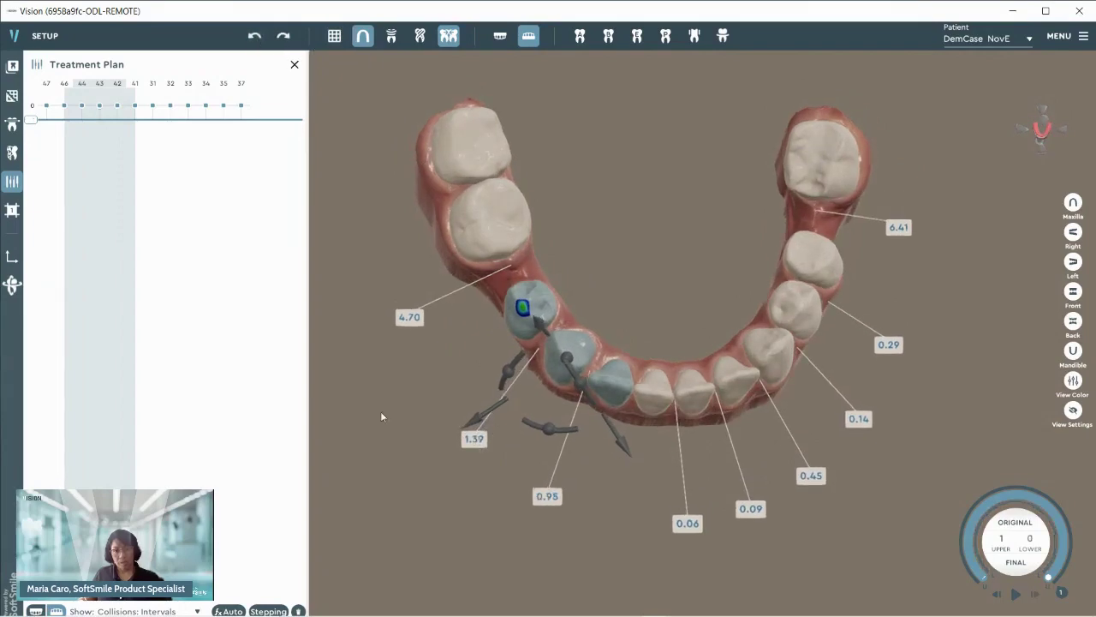
pyautogui.click(549, 500)
pyautogui.click(284, 37)
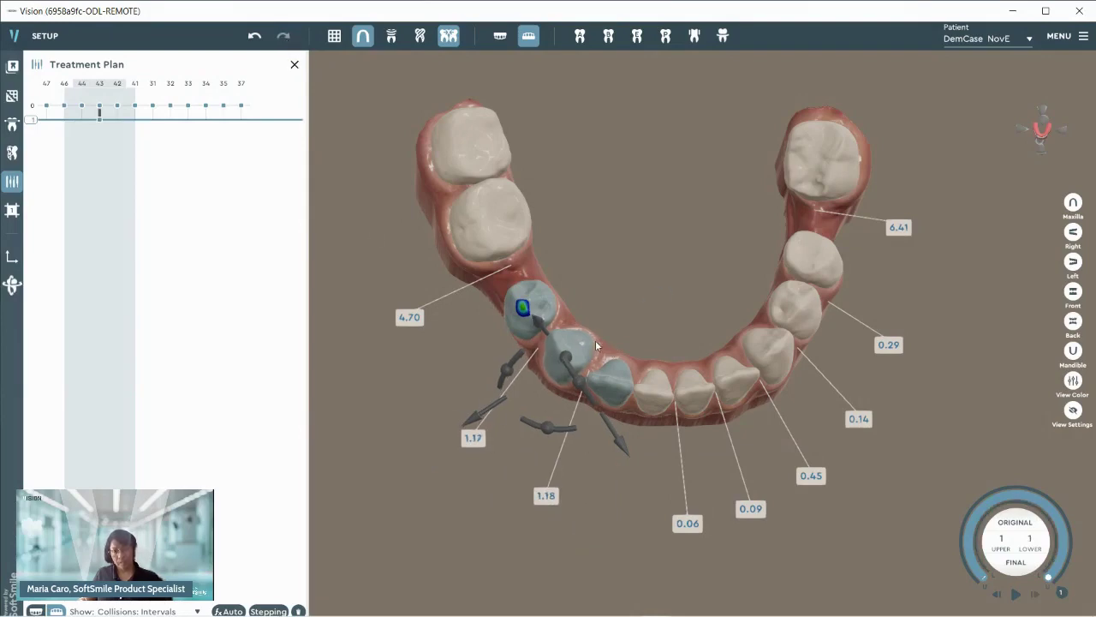
pyautogui.moveTo(555, 322); pyautogui.dragTo(482, 205, button='right')
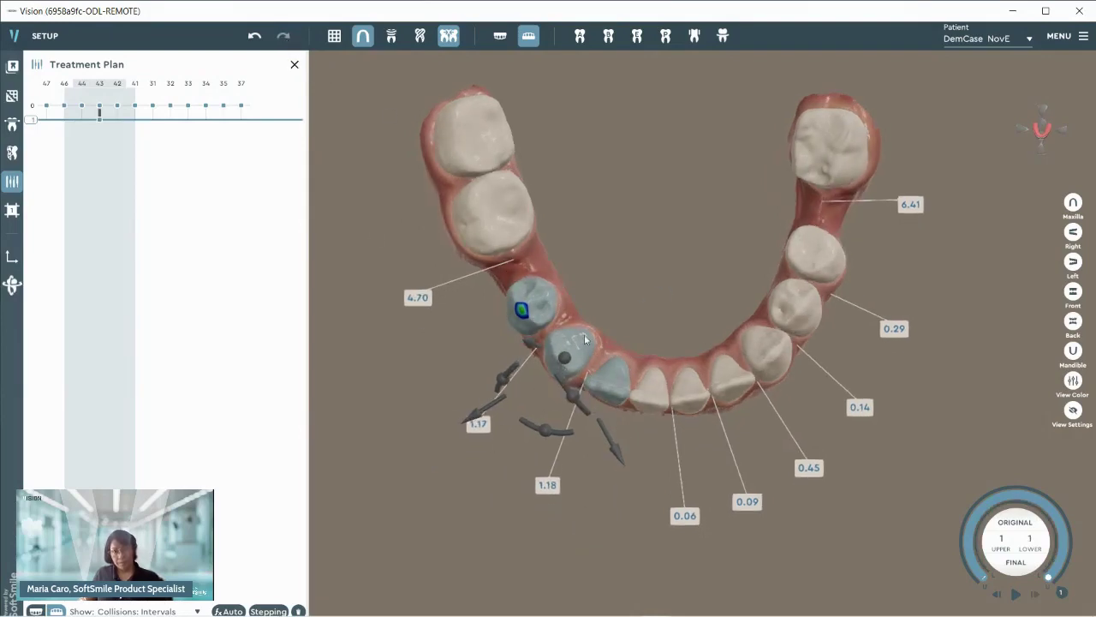
pyautogui.click(254, 36)
pyautogui.moveTo(631, 326); pyautogui.dragTo(557, 322, button='right')
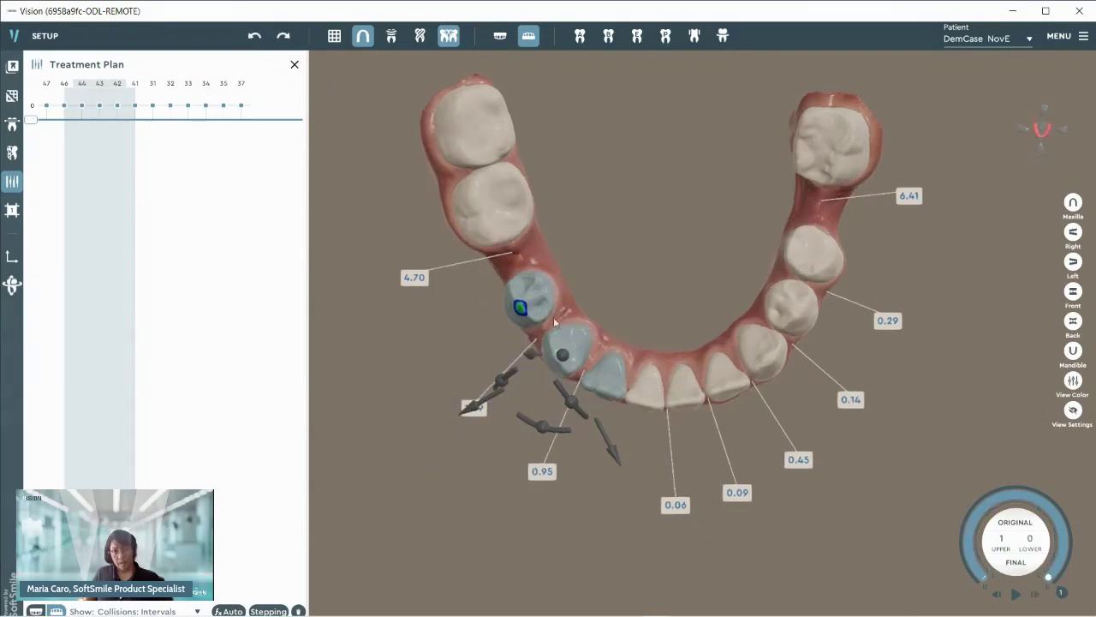
# - Select lower teeth 44, 43 and 42 and close their spaces toward tooth 44 with the Space manager's Align to this tooth option
pyautogui.click(547, 313)
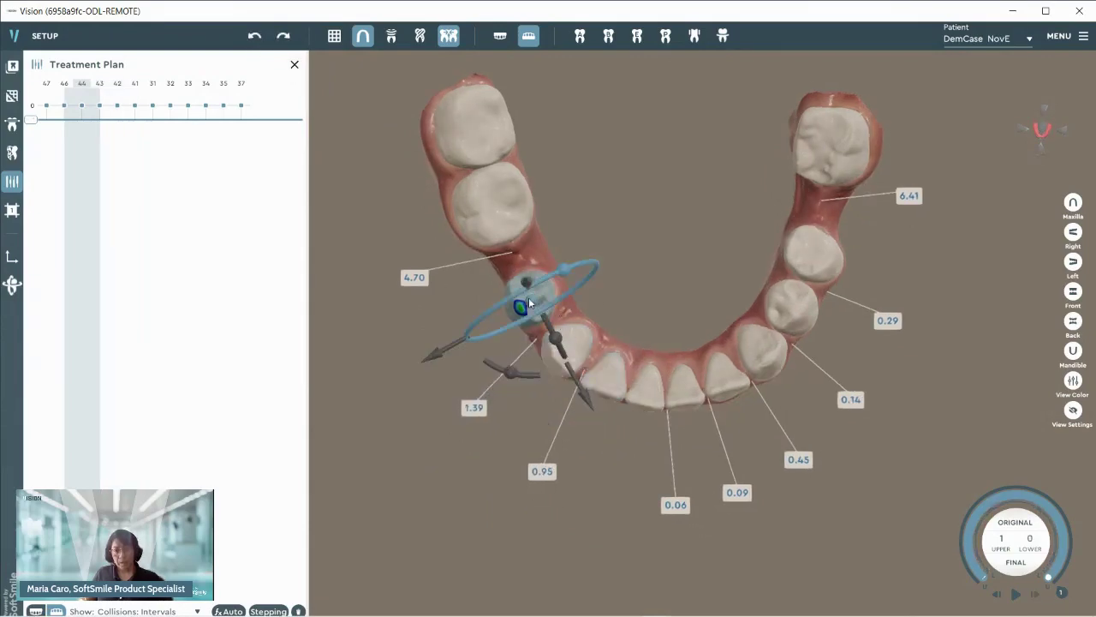
pyautogui.keyDown('ctrl'); pyautogui.click(570, 344); pyautogui.keyUp('ctrl')
pyautogui.keyDown('ctrl'); pyautogui.click(617, 391); pyautogui.keyUp('ctrl')
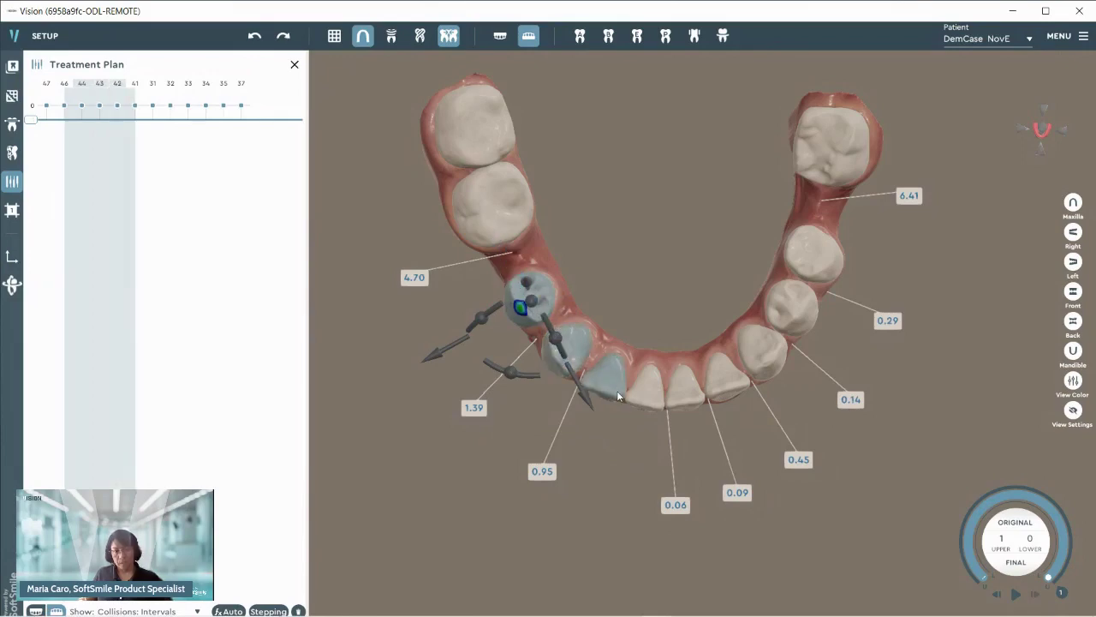
pyautogui.rightClick(541, 294)
pyautogui.moveTo(527, 258)
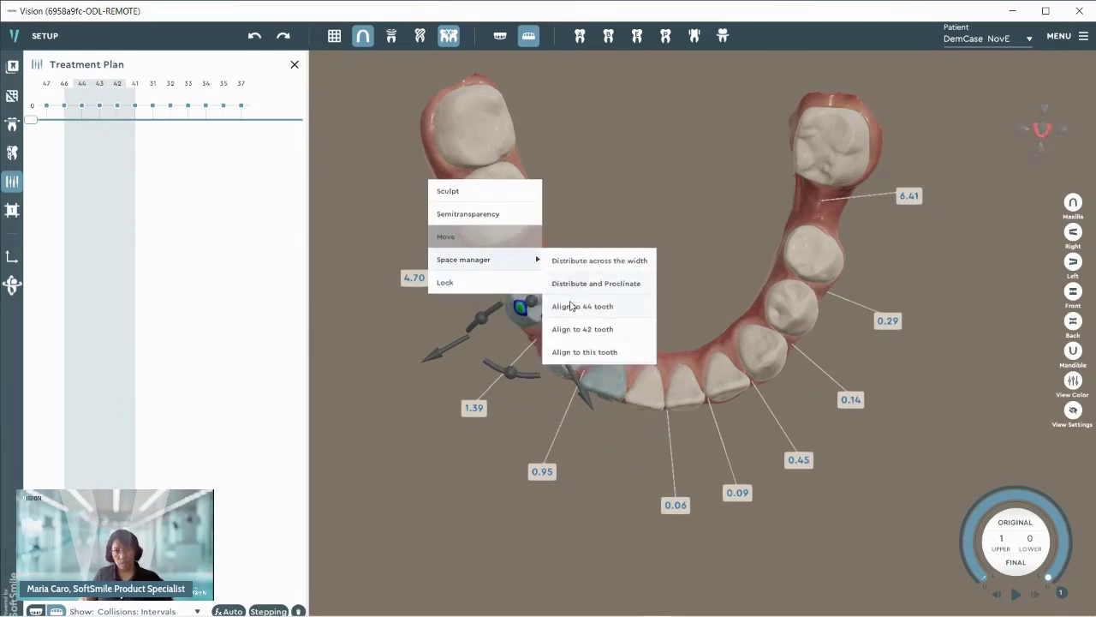
pyautogui.click(580, 353)
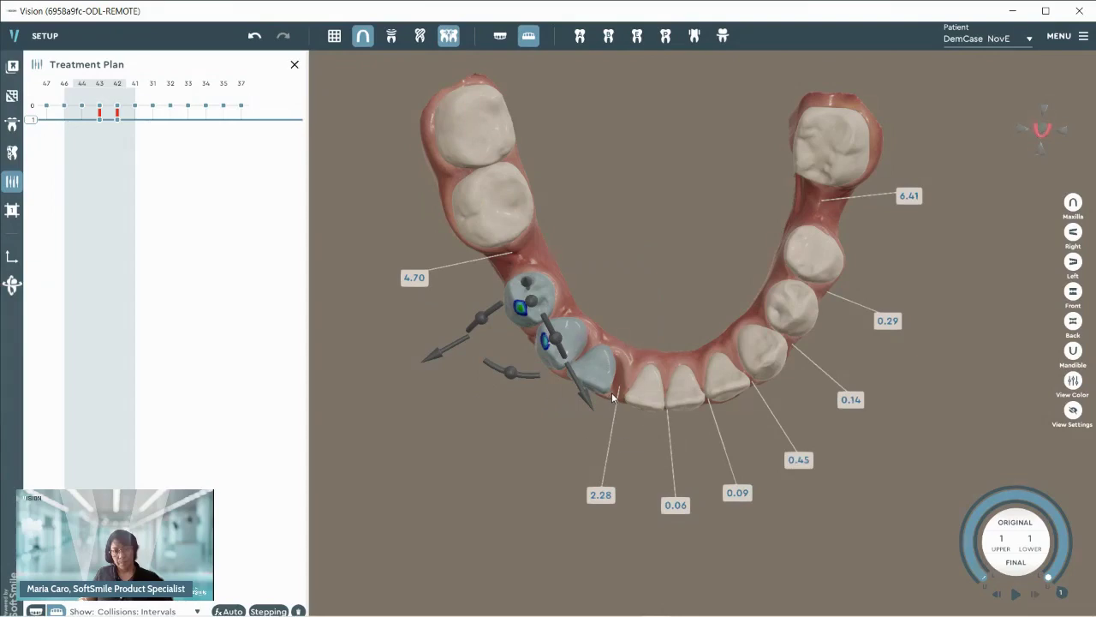
# - Select lower teeth 44 through 35 and close their spaces toward tooth 41 with the Space manager's Align to this tooth option
pyautogui.press('ctrl')
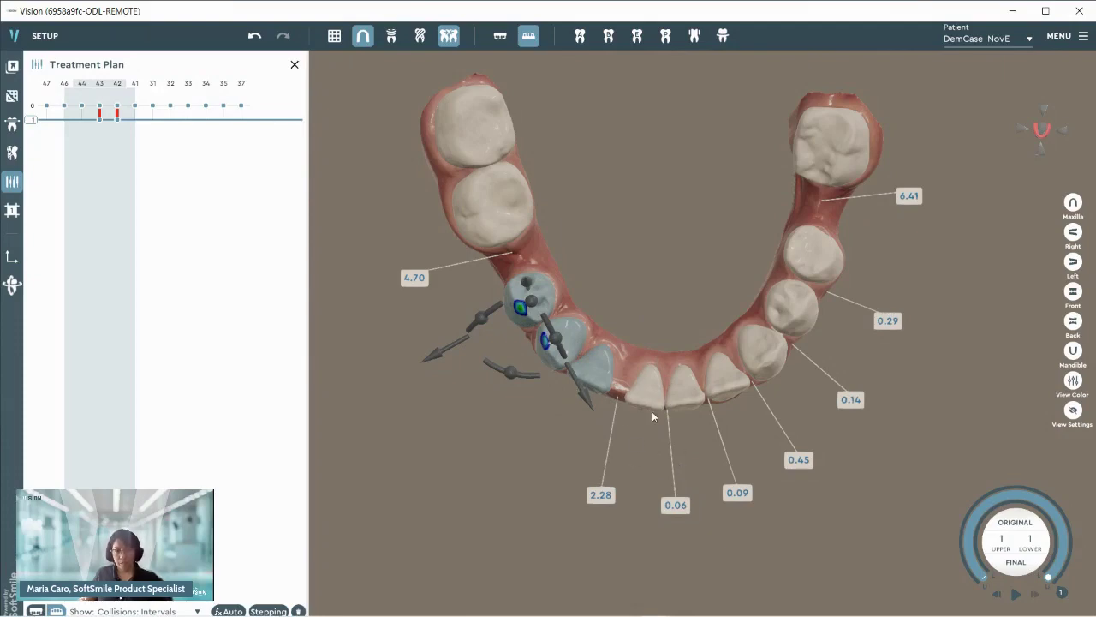
pyautogui.click(649, 399)
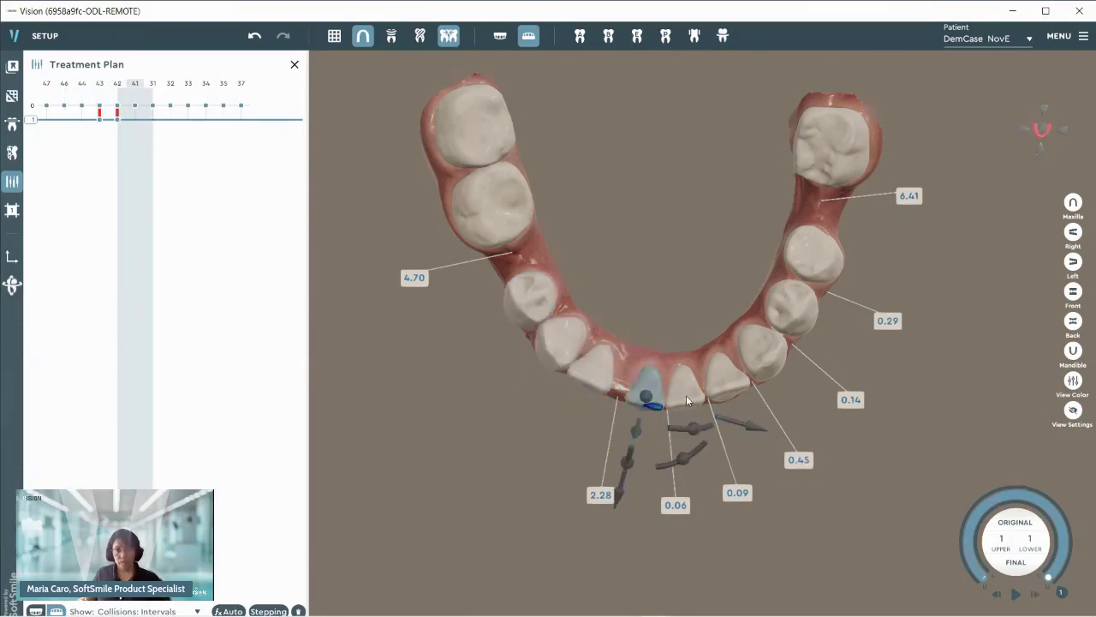
pyautogui.keyDown('ctrl'); pyautogui.click(729, 378); pyautogui.keyUp('ctrl')
pyautogui.keyDown('ctrl'); pyautogui.click(762, 350); pyautogui.keyUp('ctrl')
pyautogui.keyDown('ctrl'); pyautogui.click(792, 306); pyautogui.keyUp('ctrl')
pyautogui.keyDown('ctrl'); pyautogui.click(812, 260); pyautogui.keyUp('ctrl')
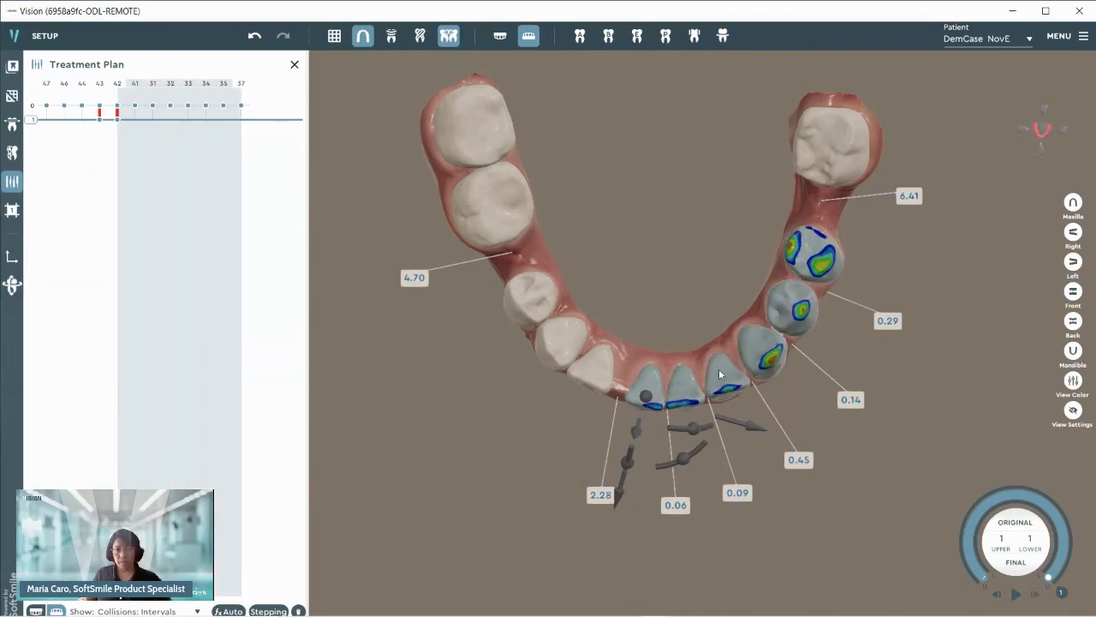
pyautogui.keyDown('shift'); pyautogui.click(587, 377); pyautogui.keyUp('shift')
pyautogui.keyDown('shift'); pyautogui.click(561, 353); pyautogui.keyUp('shift')
pyautogui.keyDown('shift'); pyautogui.click(523, 305); pyautogui.keyUp('shift')
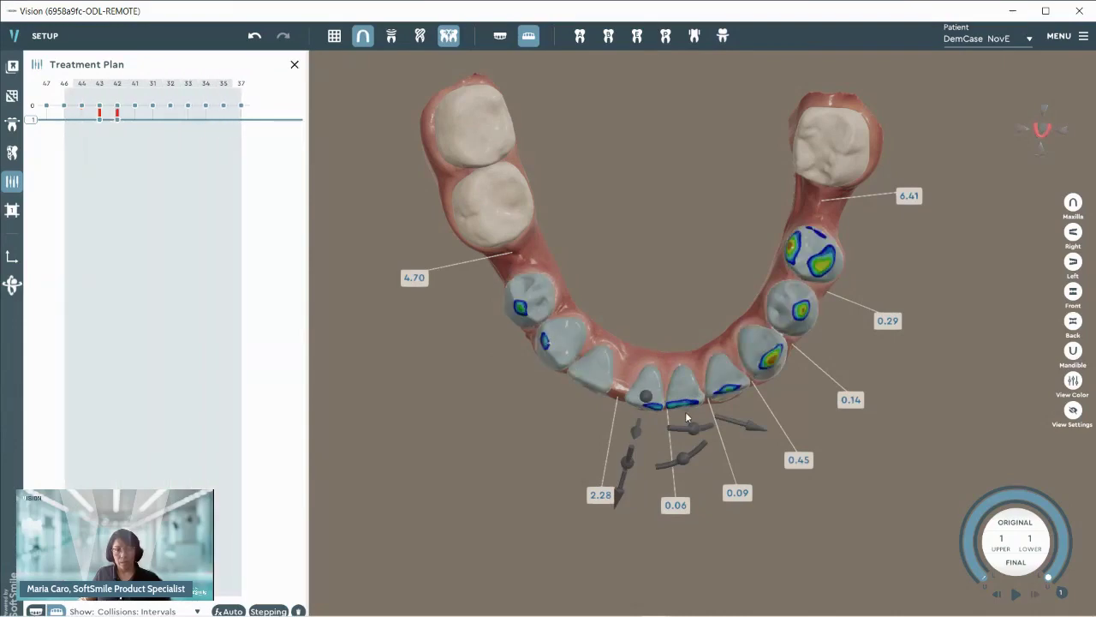
pyautogui.rightClick(655, 394)
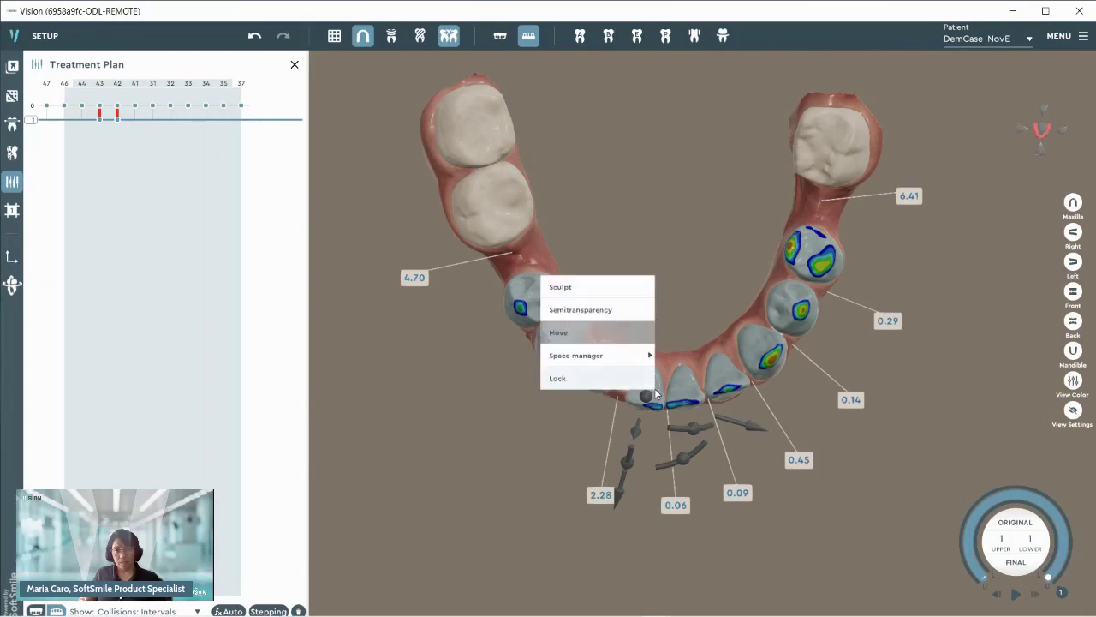
pyautogui.moveTo(638, 364)
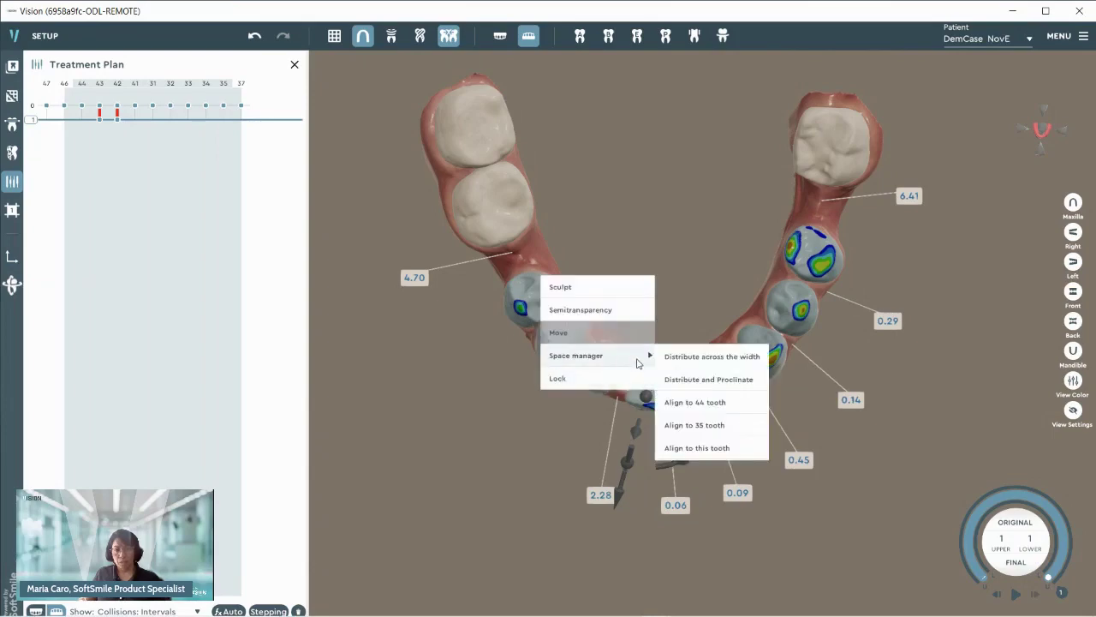
pyautogui.click(704, 448)
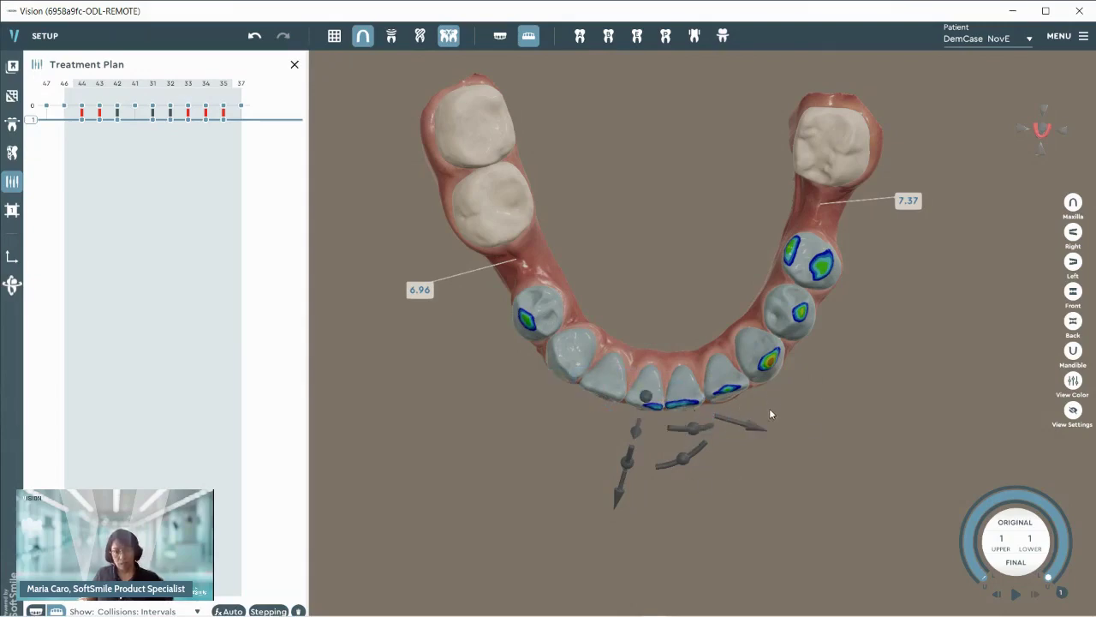
# - Lock lower tooth 42, then undo the lock
pyautogui.moveTo(708, 345); pyautogui.dragTo(712, 369, button='middle')
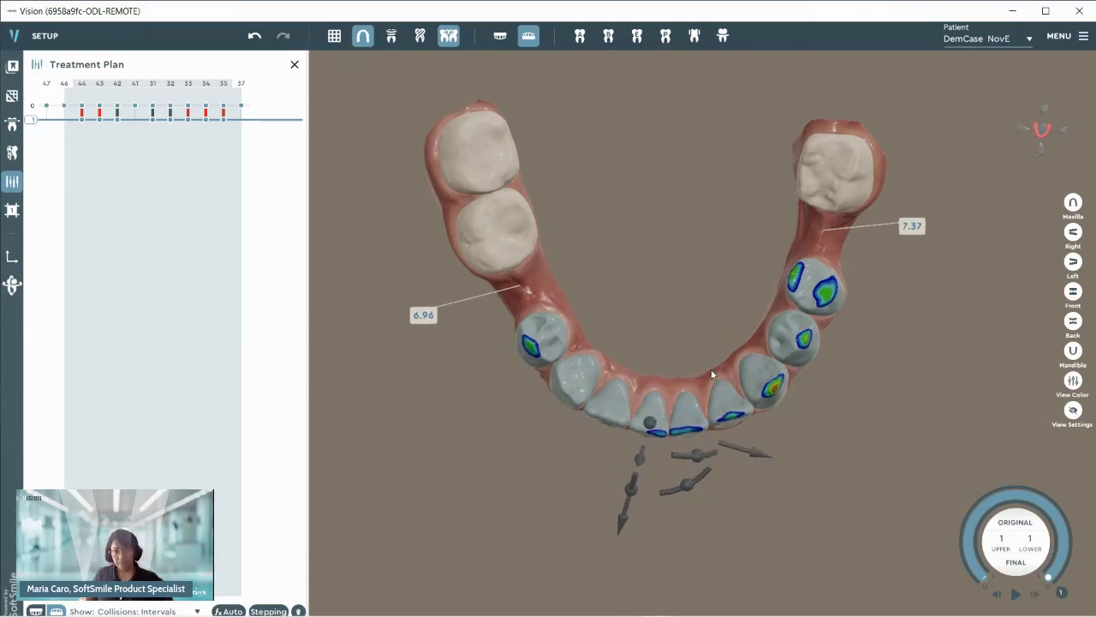
pyautogui.rightClick(655, 405)
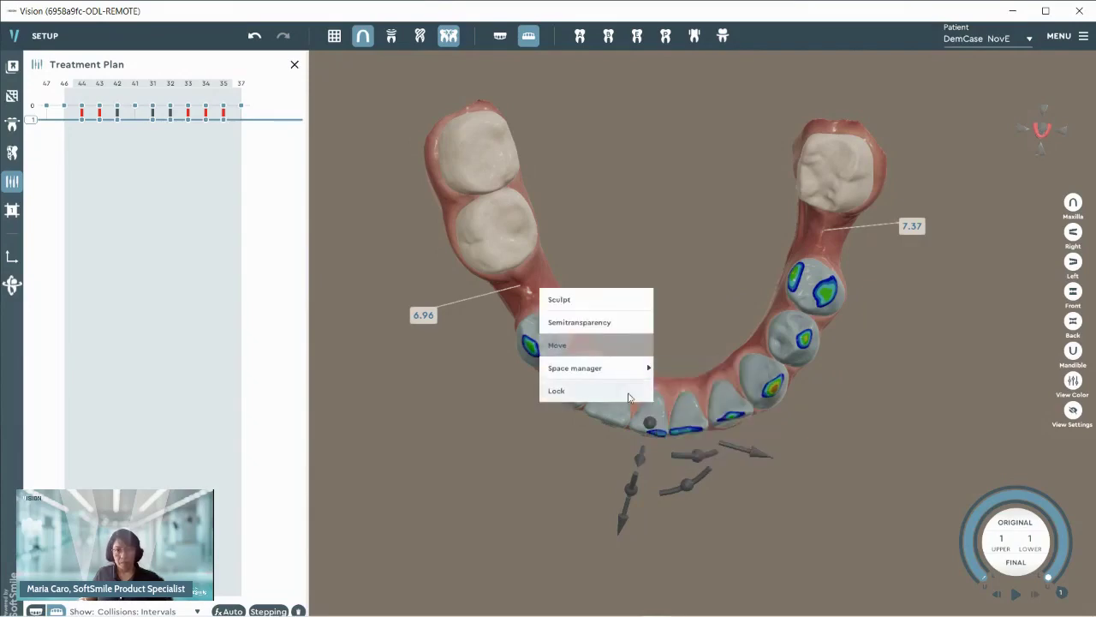
pyautogui.click(727, 387)
pyautogui.click(609, 409)
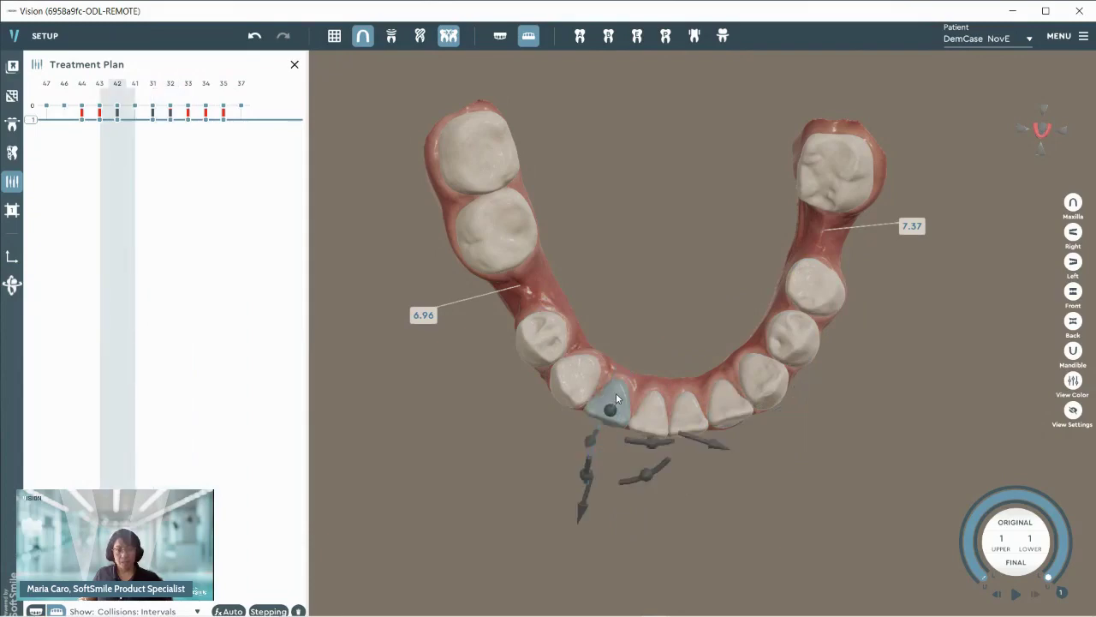
pyautogui.rightClick(615, 396)
pyautogui.click(604, 383)
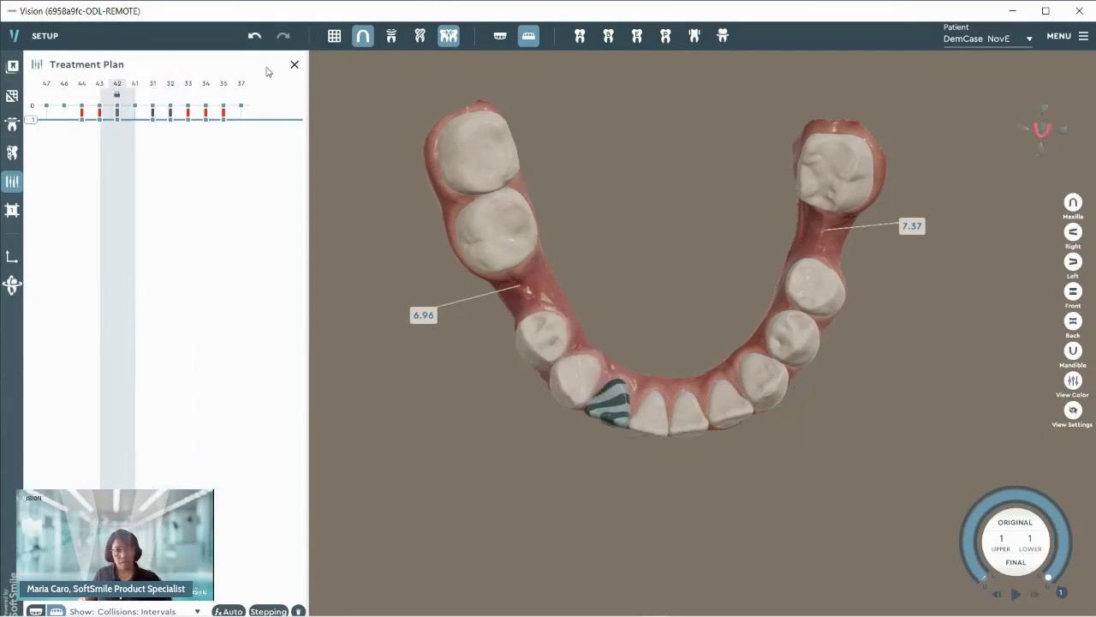
pyautogui.click(254, 37)
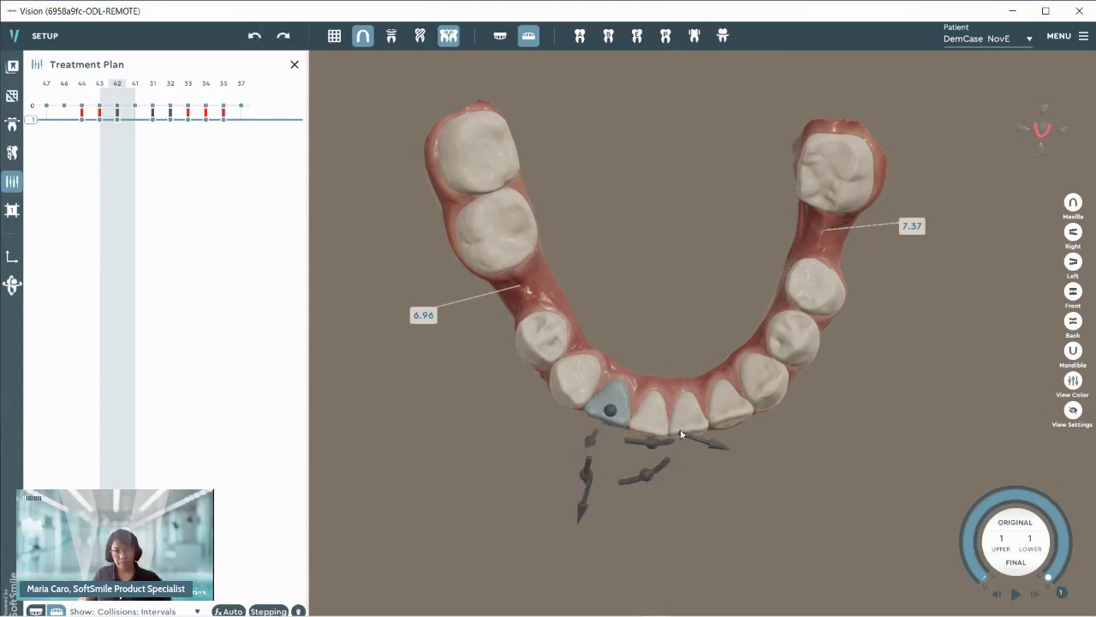
# - Make lower tooth 42 semitransparent and undo and redo the last alignment to compare the tooth positions
pyautogui.rightClick(620, 391)
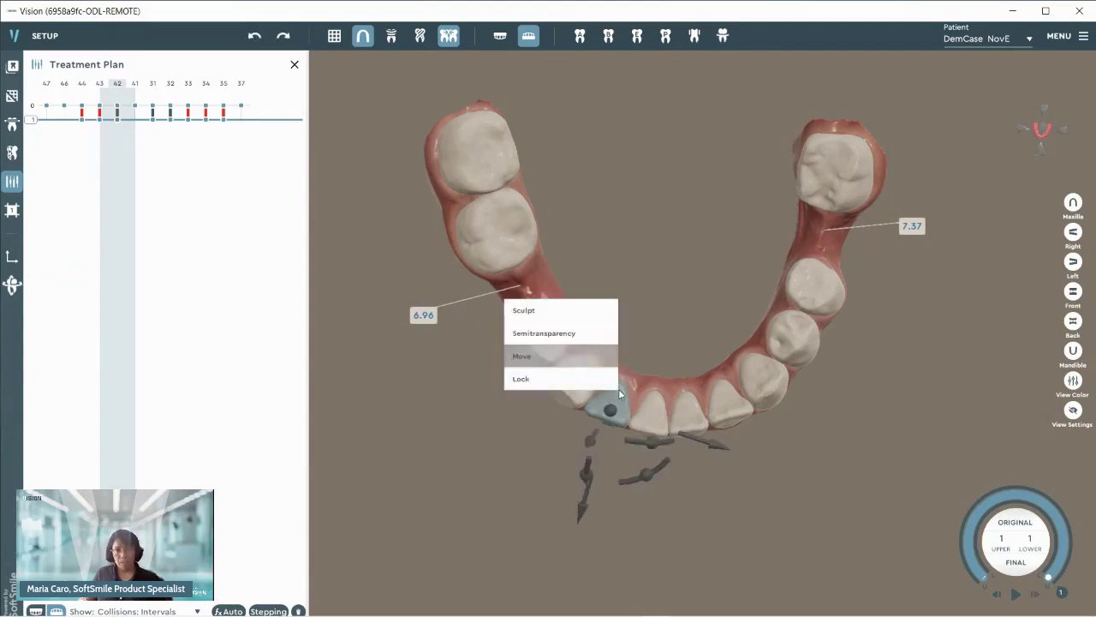
pyautogui.click(583, 336)
pyautogui.moveTo(654, 482); pyautogui.dragTo(528, 311, button='middle')
pyautogui.moveTo(528, 311); pyautogui.dragTo(667, 308)
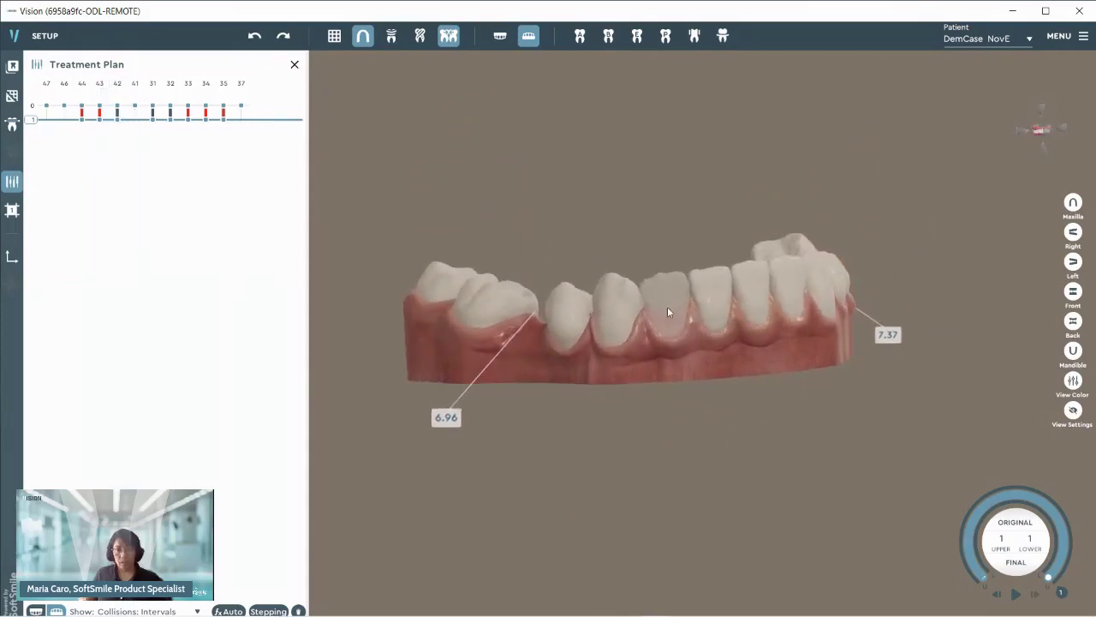
pyautogui.click(255, 36)
pyautogui.click(283, 36)
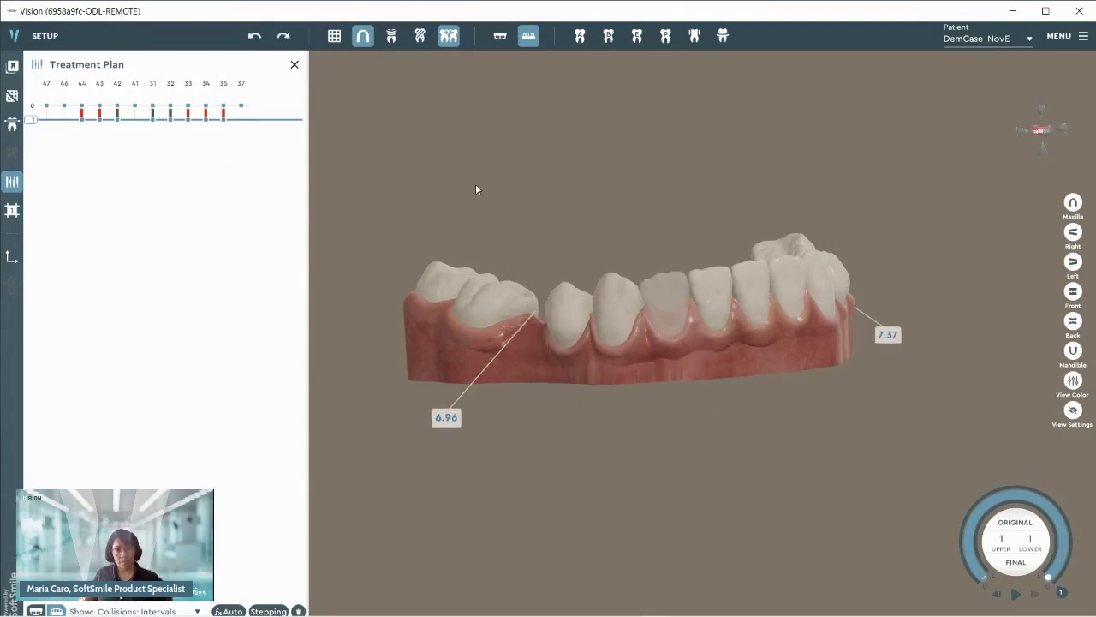
# - Apply Semitransparency to lower teeth 41, 42 and 43 and compare the arch by undoing and redoing the alignment
pyautogui.click(713, 291)
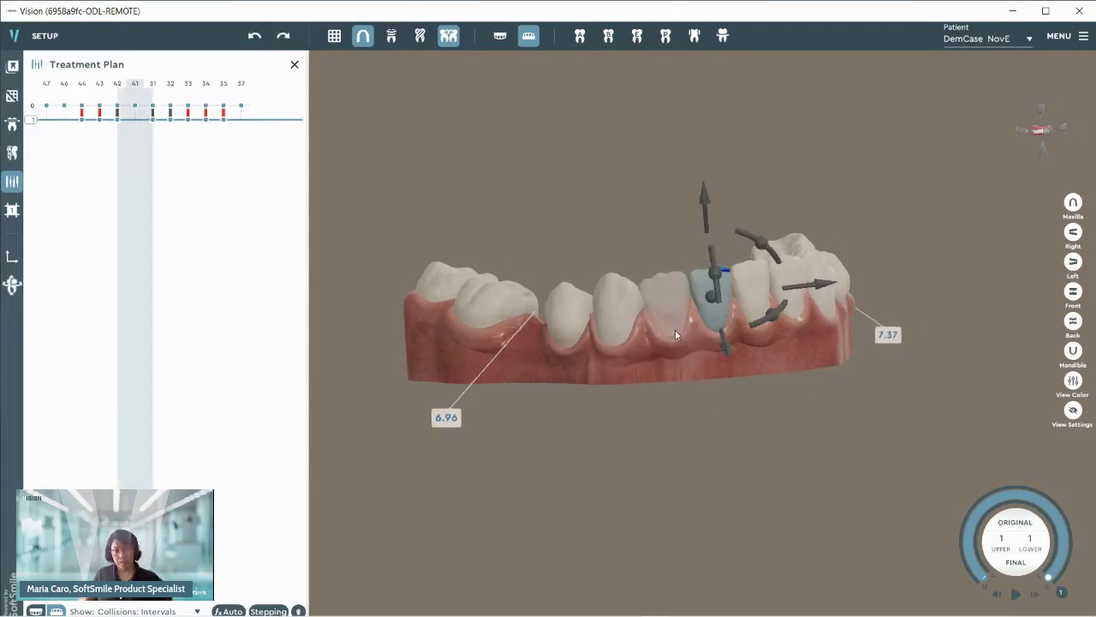
pyautogui.keyDown('shift'); pyautogui.click(674, 335); pyautogui.keyUp('shift')
pyautogui.keyDown('shift'); pyautogui.click(610, 308); pyautogui.keyUp('shift')
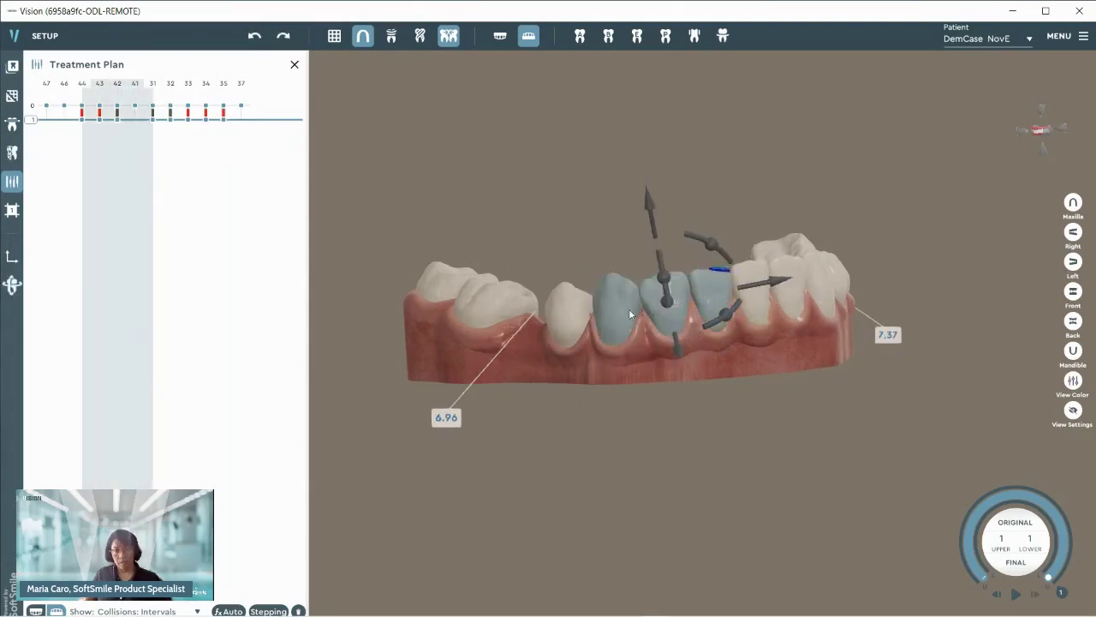
pyautogui.rightClick(684, 293)
pyautogui.moveTo(660, 265)
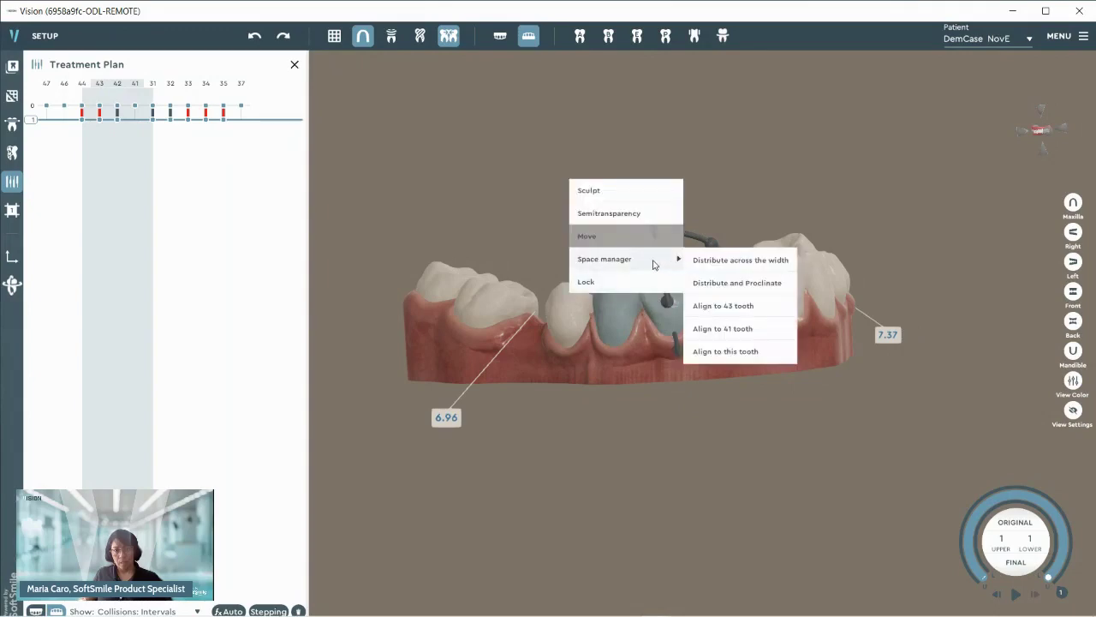
pyautogui.click(641, 214)
pyautogui.moveTo(574, 360); pyautogui.dragTo(761, 358)
pyautogui.click(254, 37)
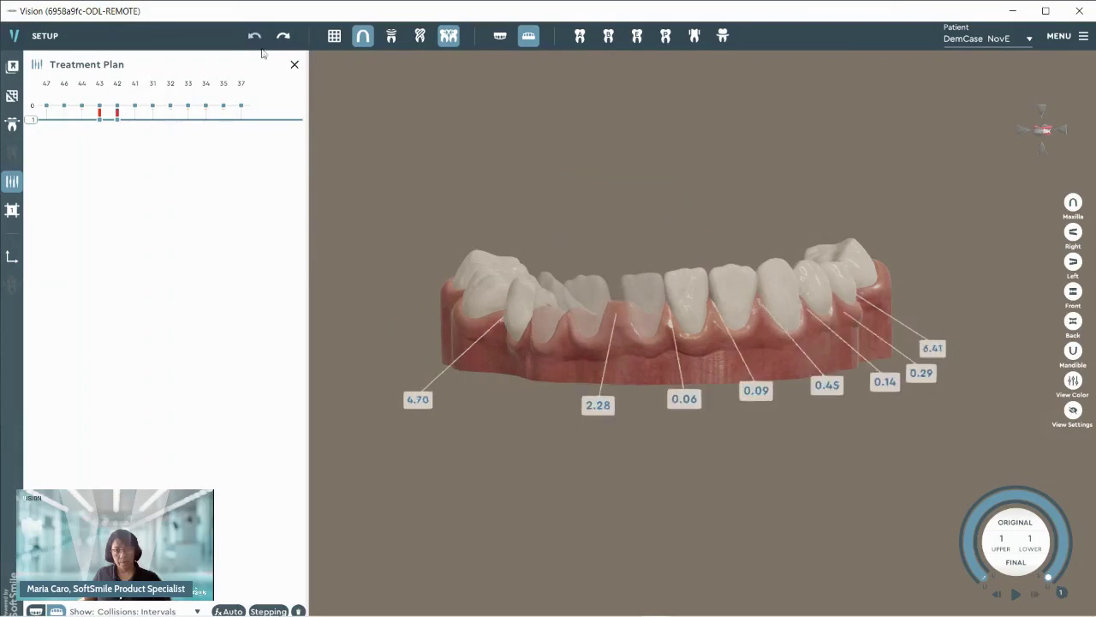
pyautogui.click(284, 37)
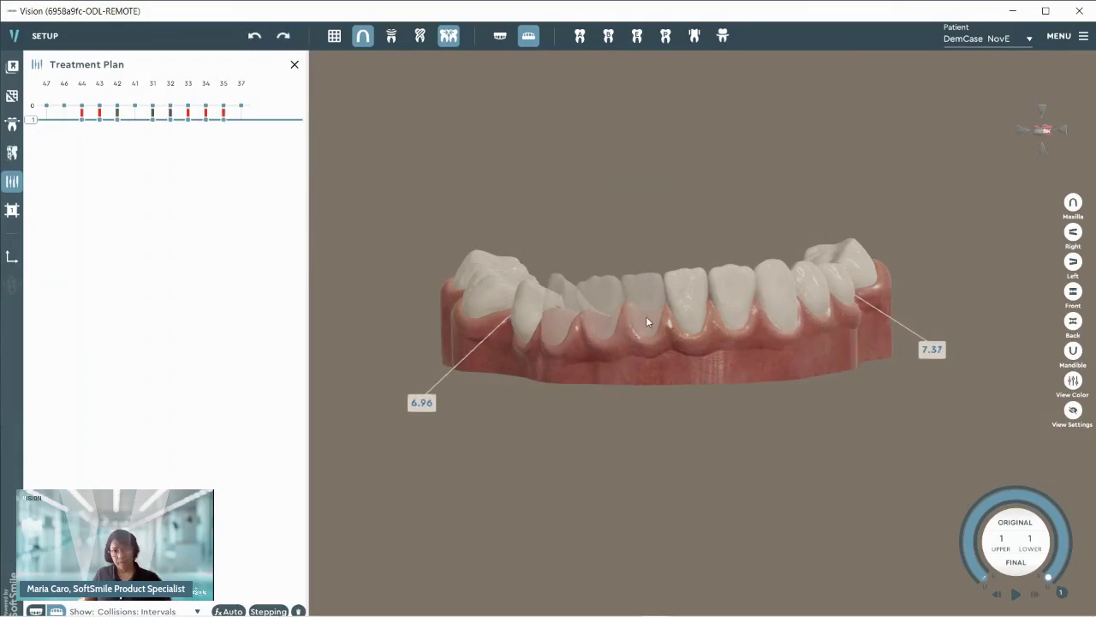
# - Open lower tooth 41 for sculpting, examine its isolated shape from several sides, and close the Model Correction tool
pyautogui.click(648, 316)
pyautogui.moveTo(627, 355); pyautogui.dragTo(651, 390)
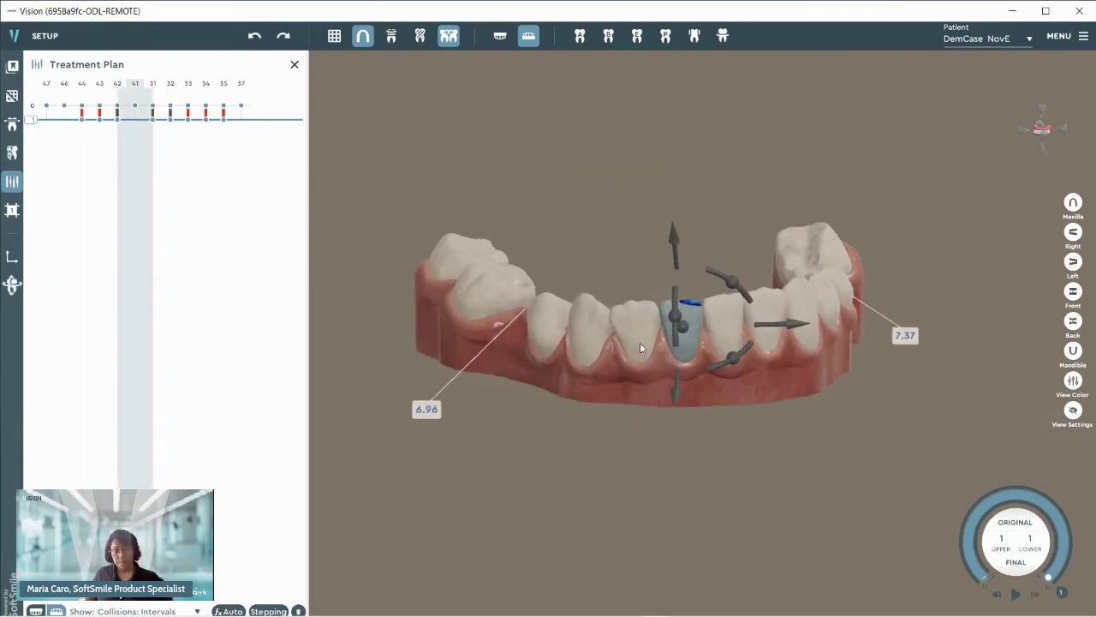
pyautogui.rightClick(693, 310)
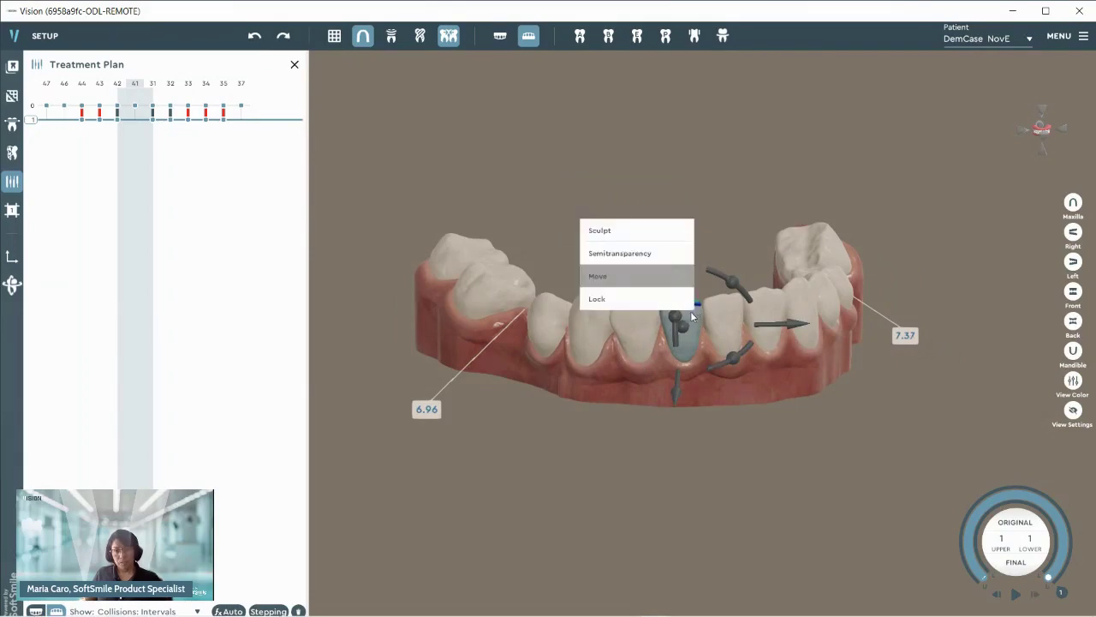
pyautogui.click(649, 231)
pyautogui.moveTo(708, 322); pyautogui.dragTo(619, 323, button='right')
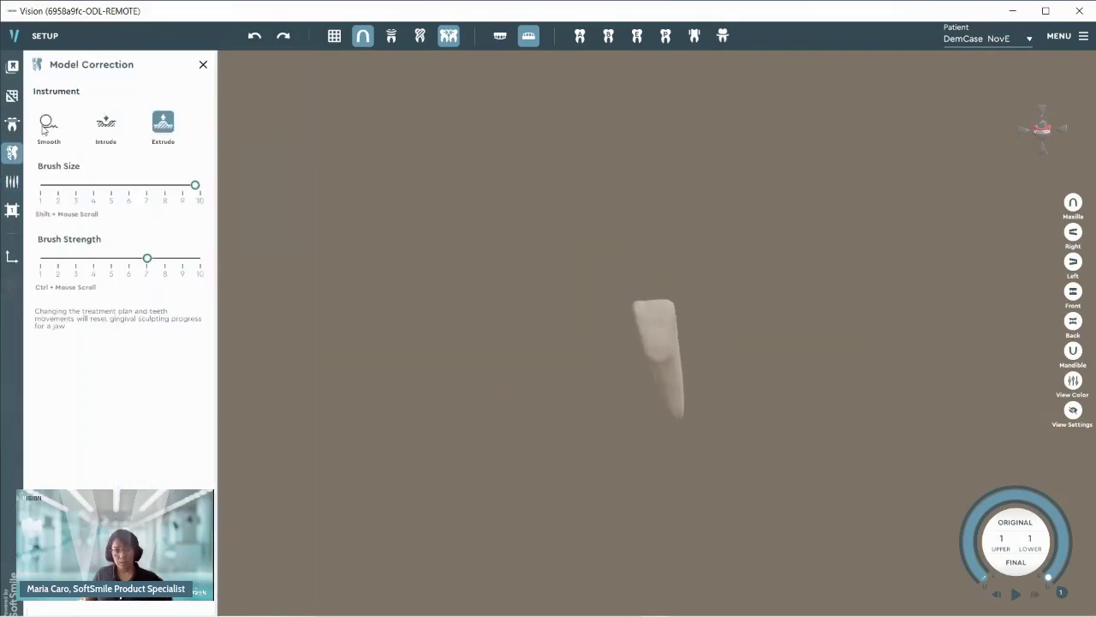
pyautogui.moveTo(664, 350); pyautogui.dragTo(701, 297, button='right')
pyautogui.moveTo(707, 291); pyautogui.dragTo(653, 301, button='right')
pyautogui.click(667, 291)
pyautogui.click(13, 156)
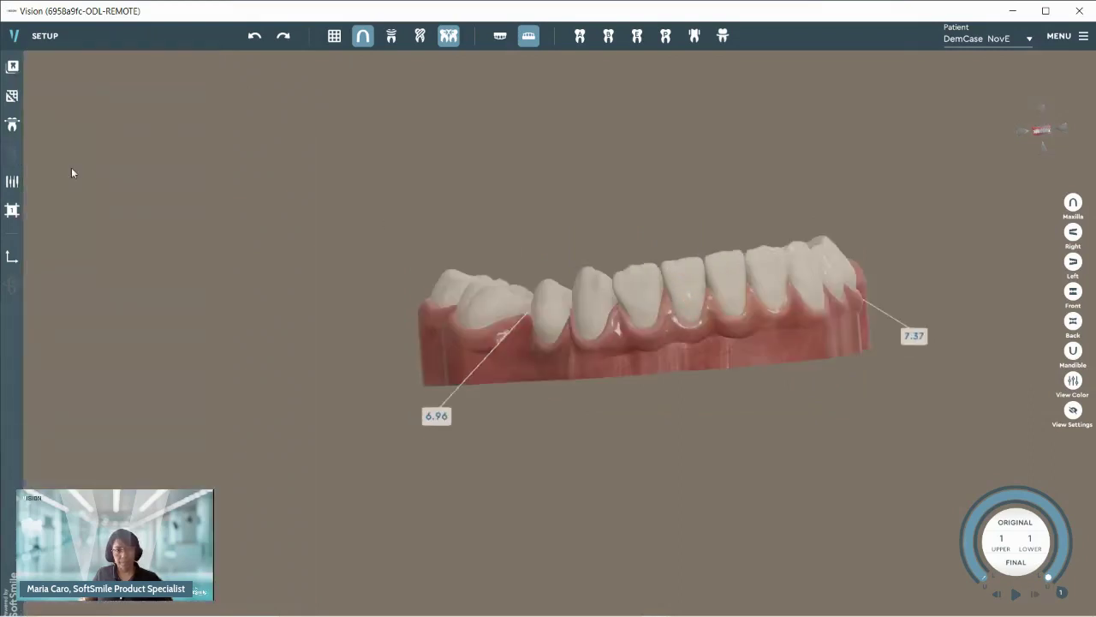
# - Show the upper jaw's occlusal view with the Treatment Plan open and examine the collisions on both sides
pyautogui.moveTo(768, 341); pyautogui.dragTo(676, 419, button='right')
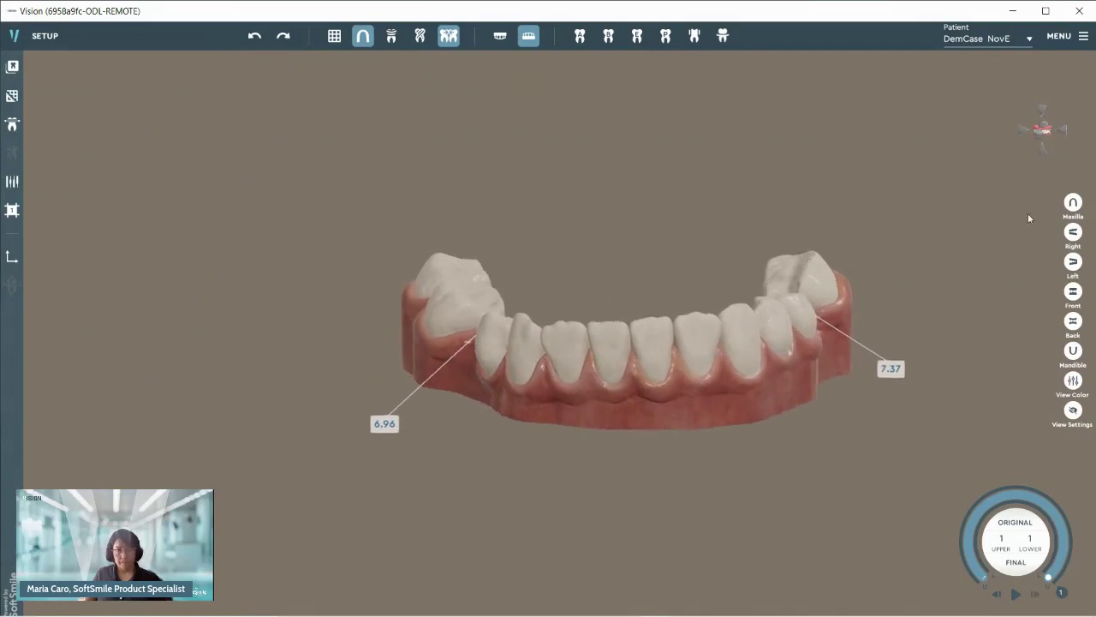
pyautogui.click(1073, 203)
pyautogui.moveTo(673, 242); pyautogui.dragTo(545, 328, button='right')
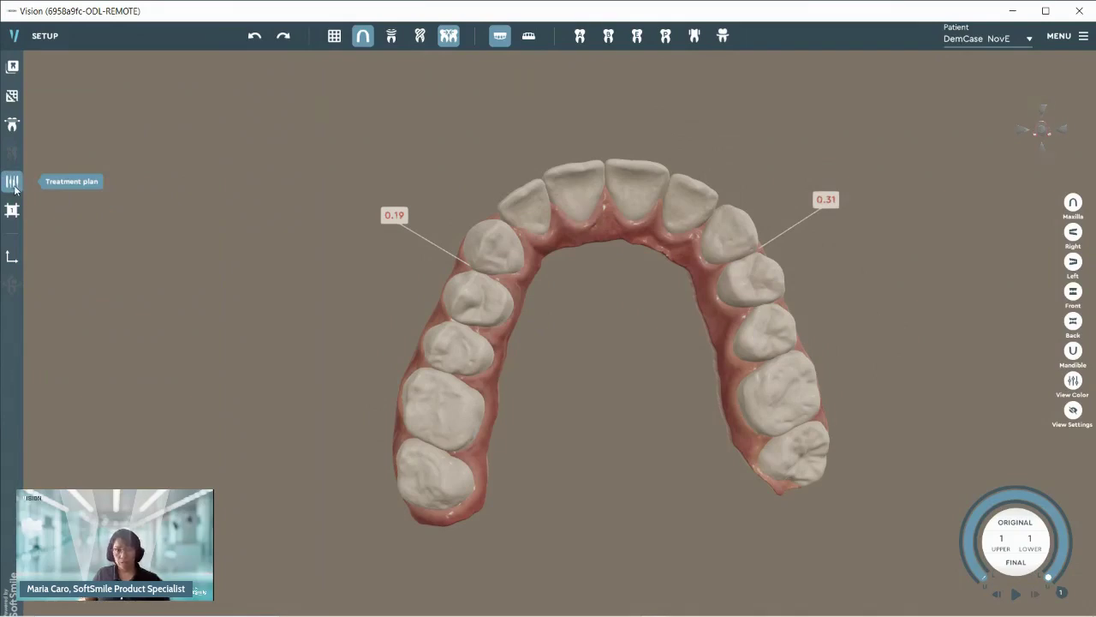
pyautogui.click(13, 182)
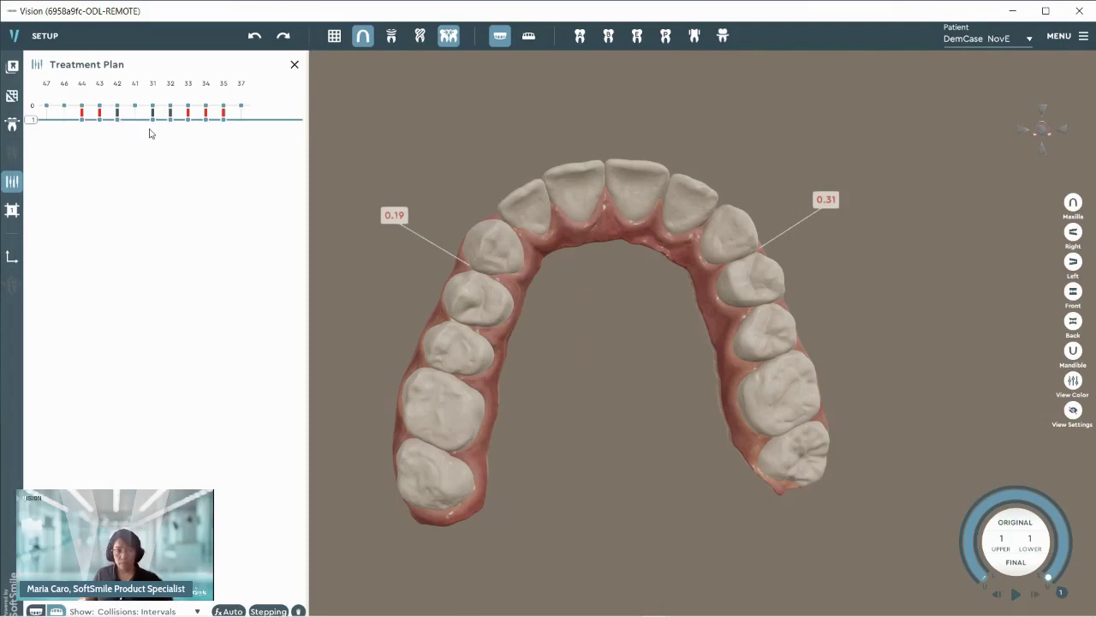
pyautogui.moveTo(569, 260); pyautogui.dragTo(583, 343, button='right')
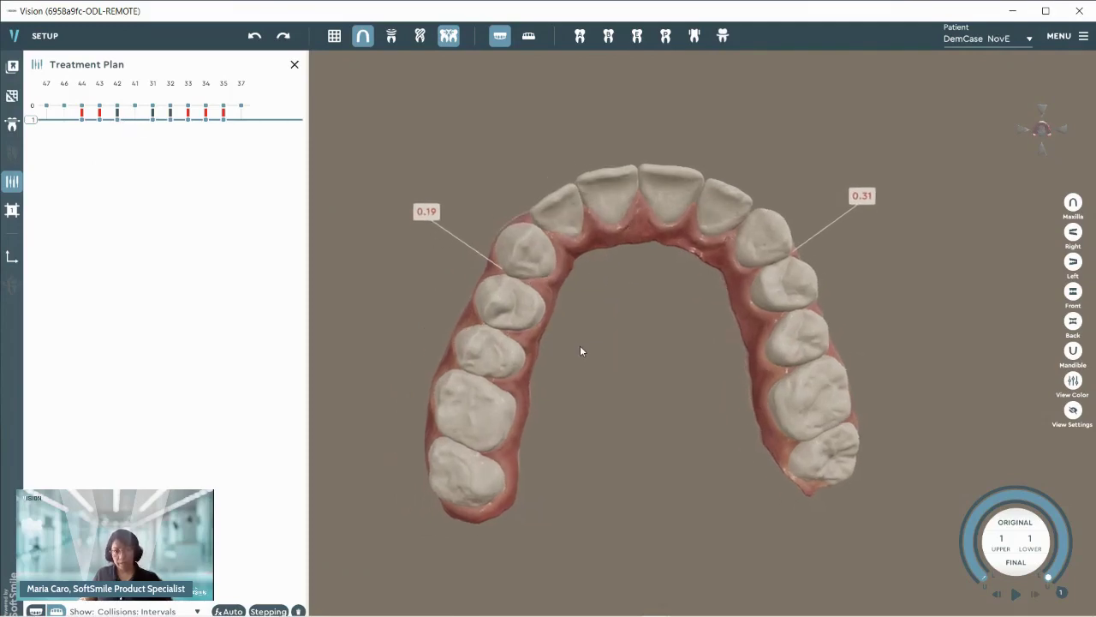
pyautogui.moveTo(633, 289); pyautogui.dragTo(650, 311, button='right')
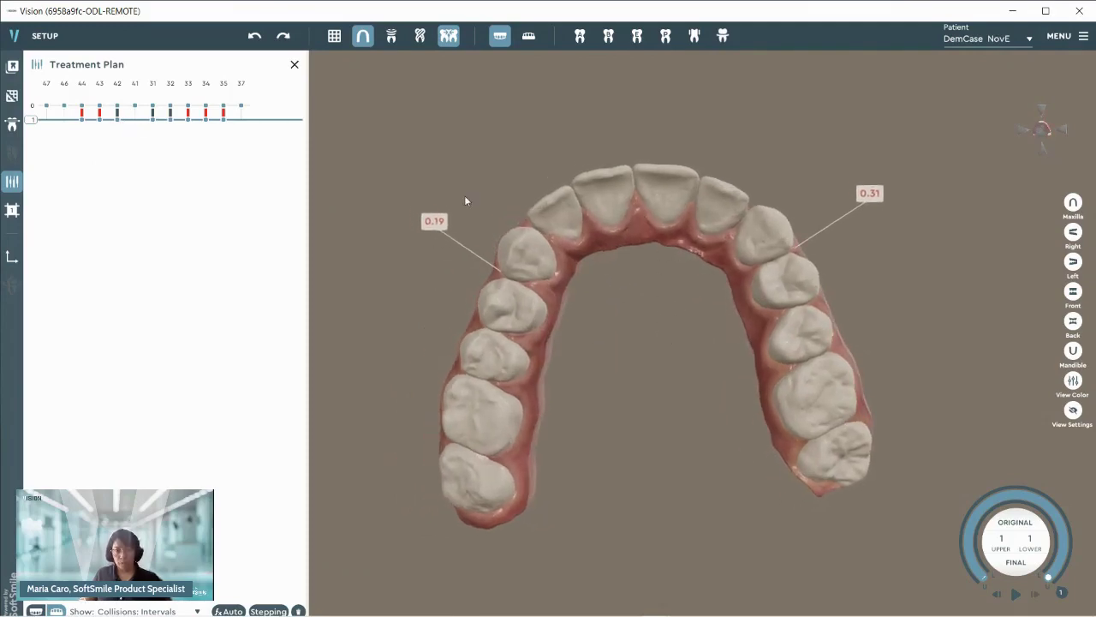
pyautogui.moveTo(645, 213); pyautogui.dragTo(726, 296, button='right')
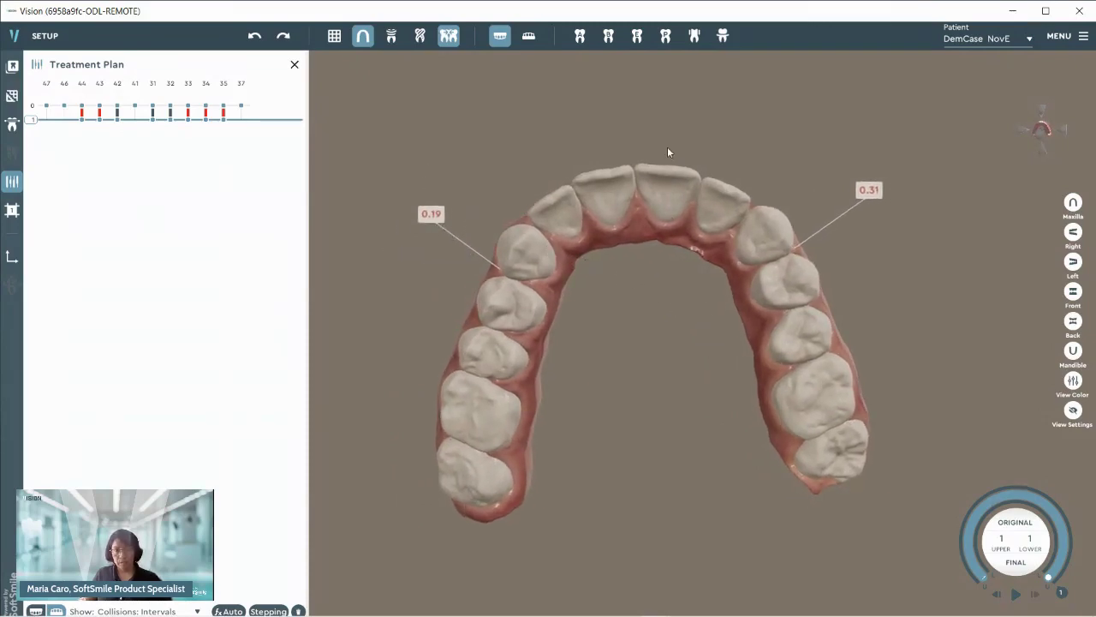
# - Generate IPR for the upper jaw's collisions with the Separation tool's Multiple IPR option
pyautogui.click(693, 38)
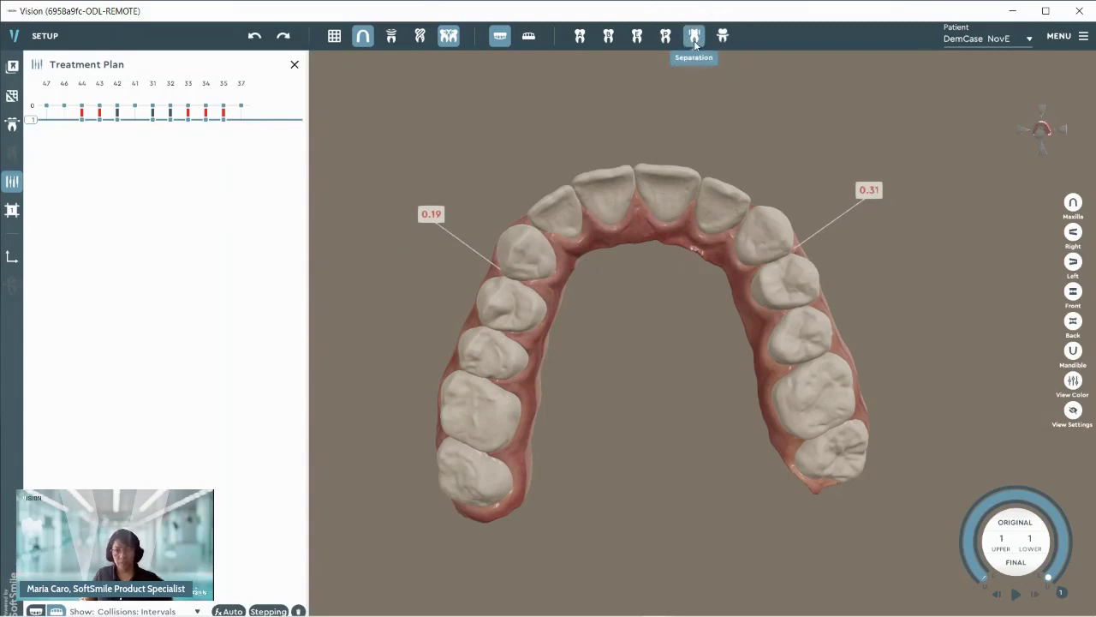
pyautogui.click(720, 145)
pyautogui.click(709, 151)
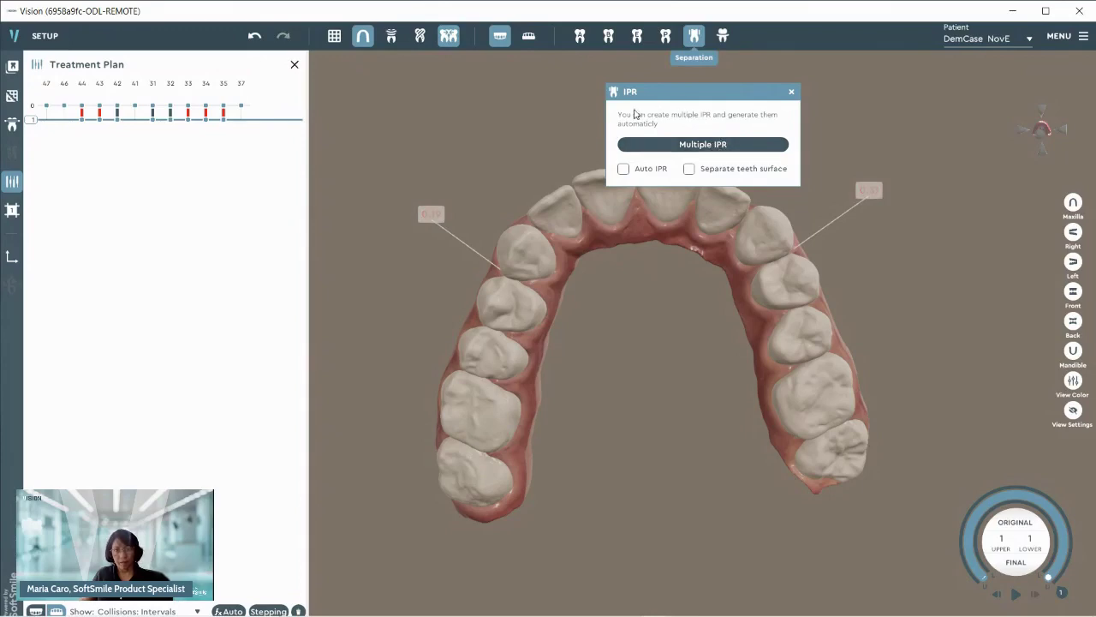
pyautogui.click(790, 91)
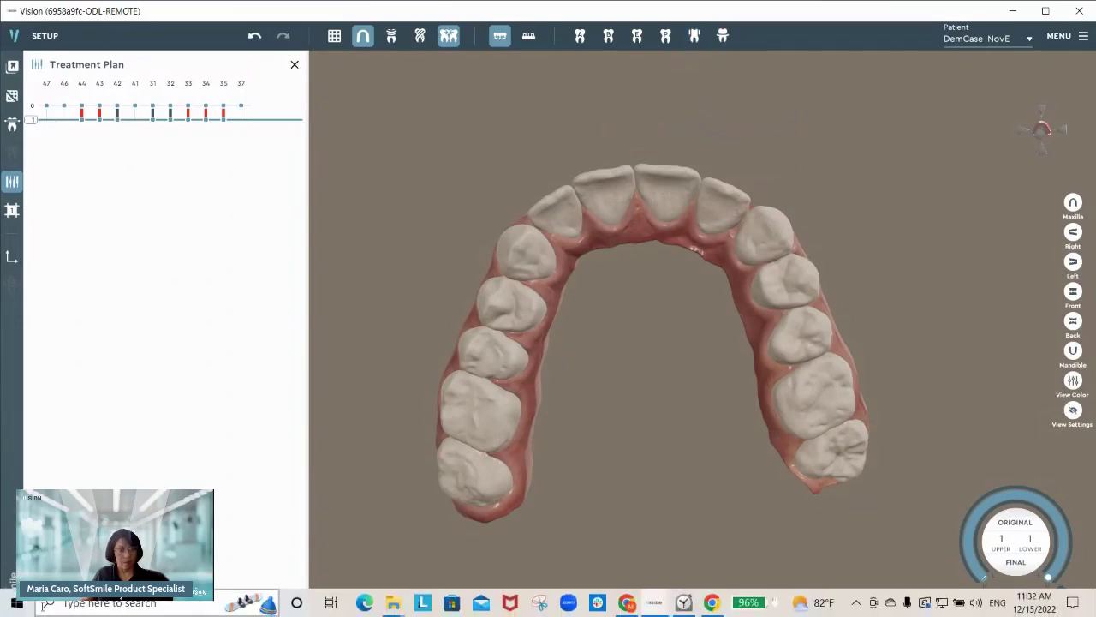
# - Display the upper teeth in the Treatment Plan chart and undo the multiple IPR
pyautogui.click(36, 611)
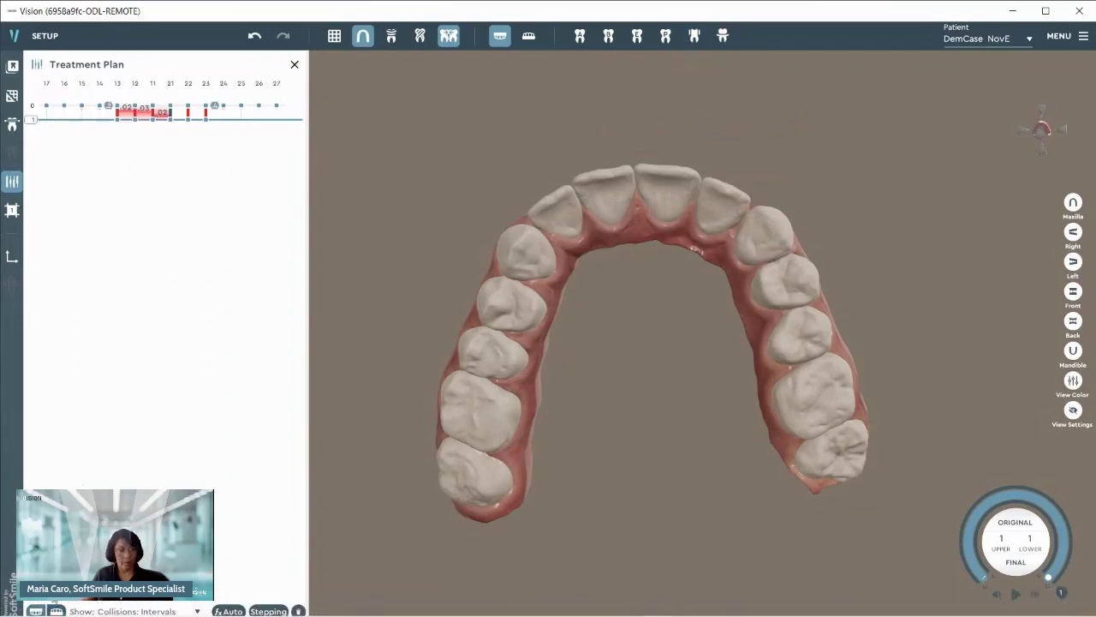
pyautogui.click(253, 37)
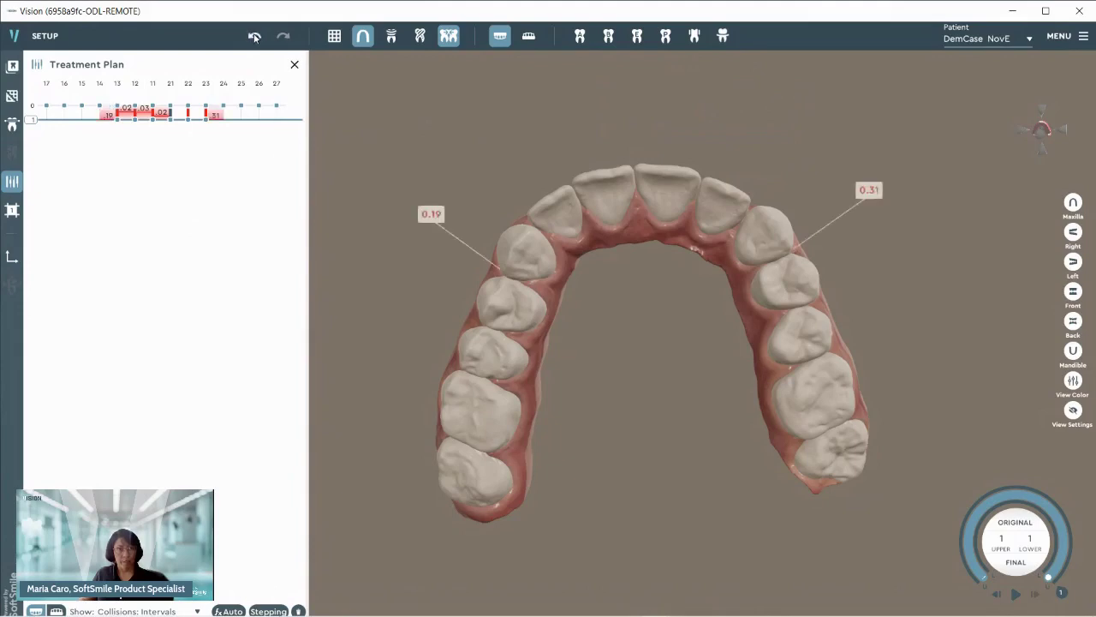
# - Generate the upper jaw's IPR automatically with the Separation tool's Multiple IPR option, and close the IPR dialog
pyautogui.click(105, 112)
pyautogui.press('ctrl')
pyautogui.press('ctrl')
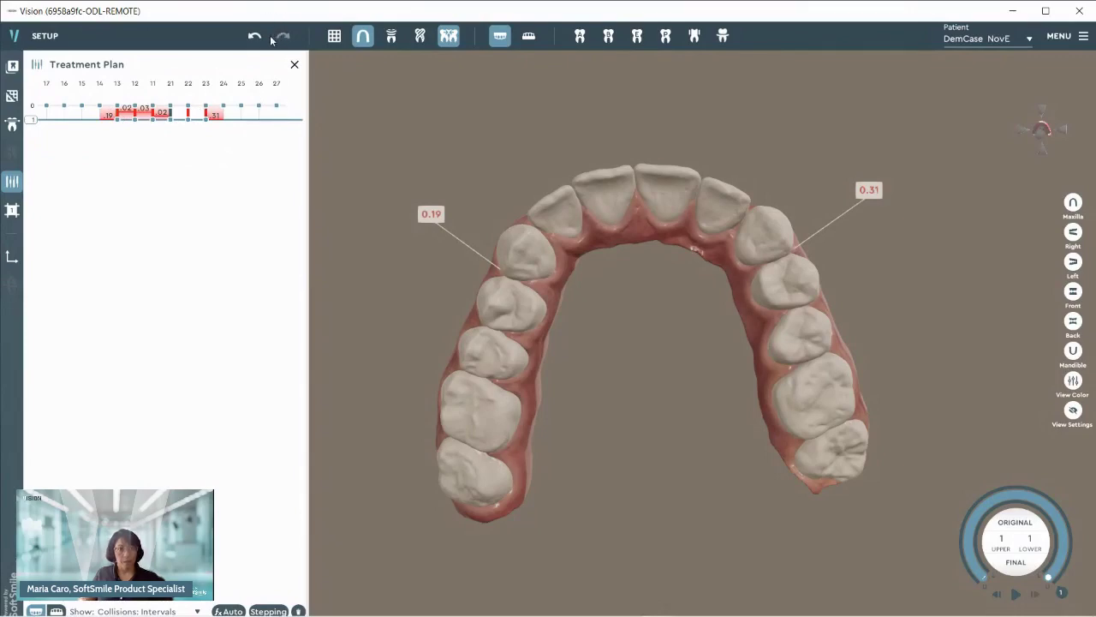
pyautogui.click(694, 35)
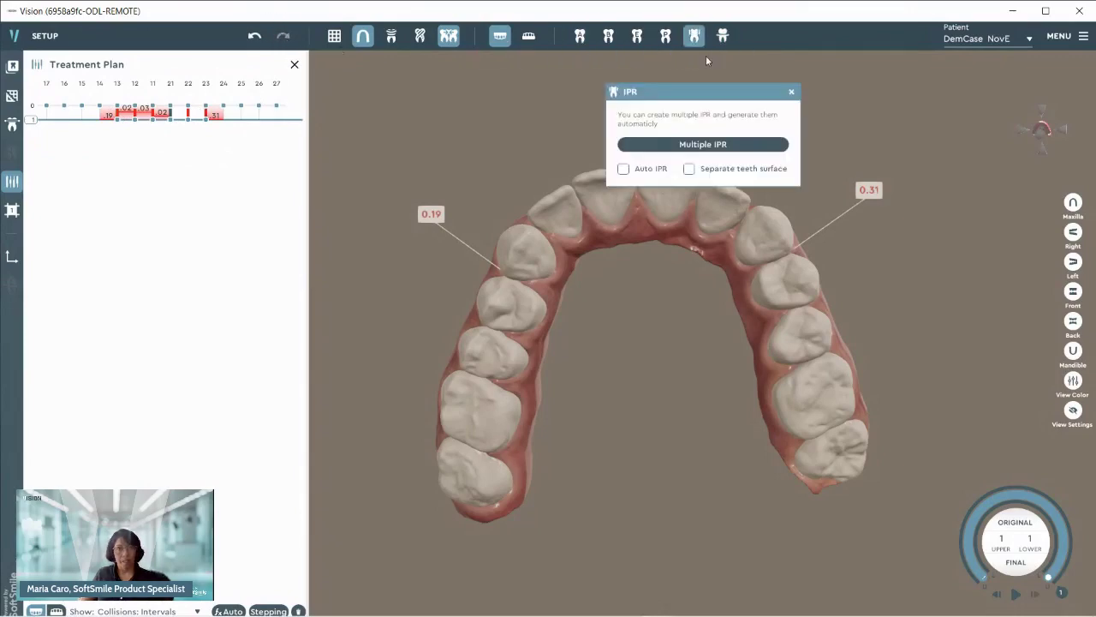
pyautogui.click(697, 144)
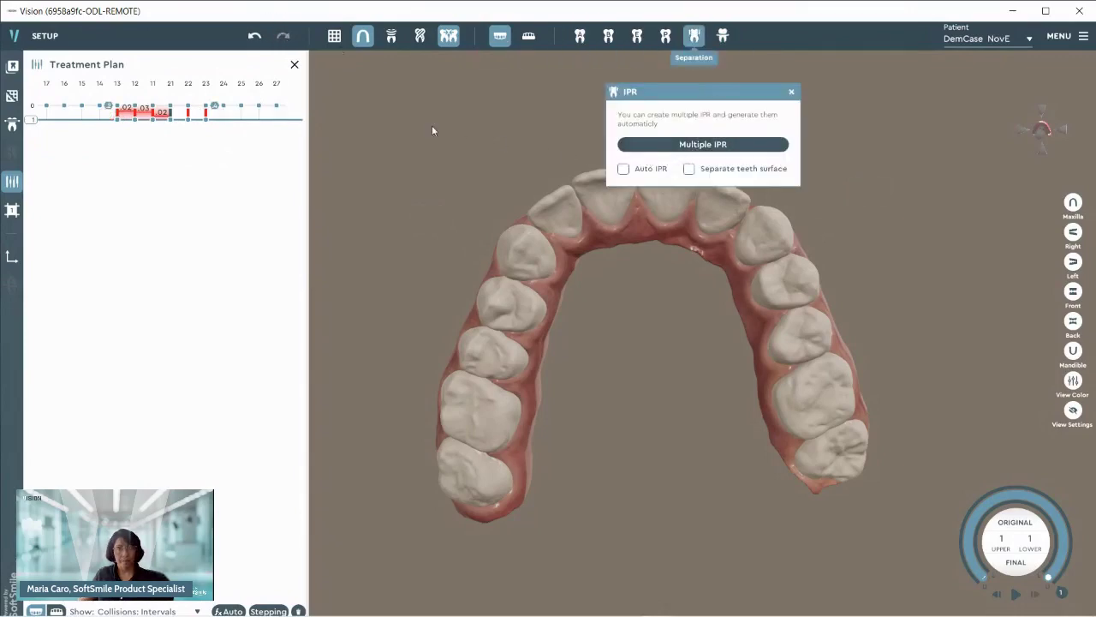
pyautogui.click(106, 114)
pyautogui.click(214, 108)
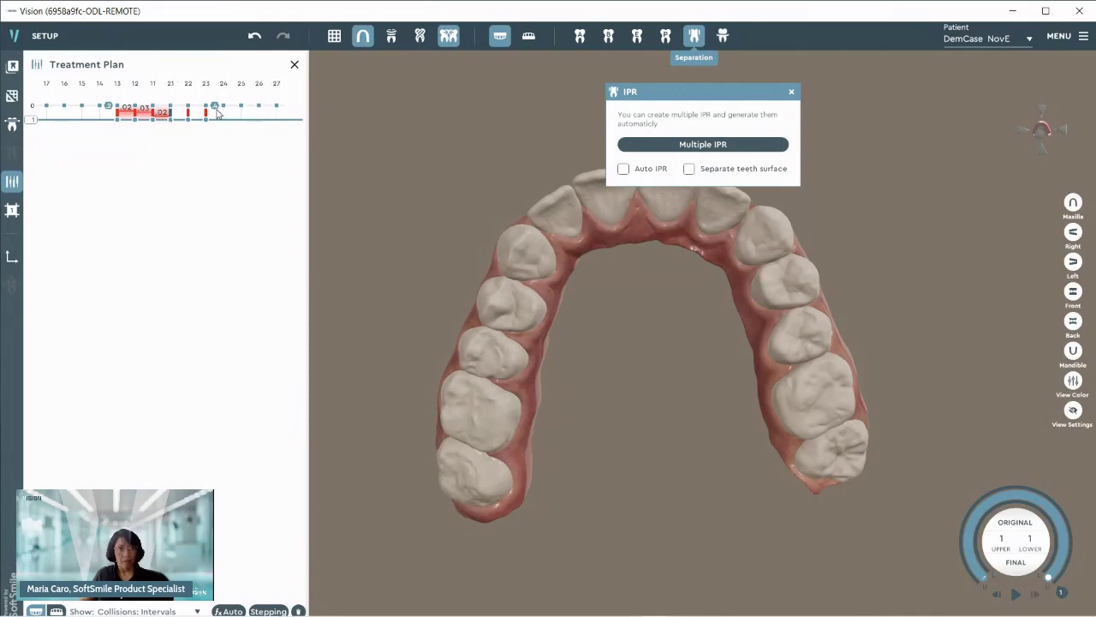
pyautogui.click(791, 92)
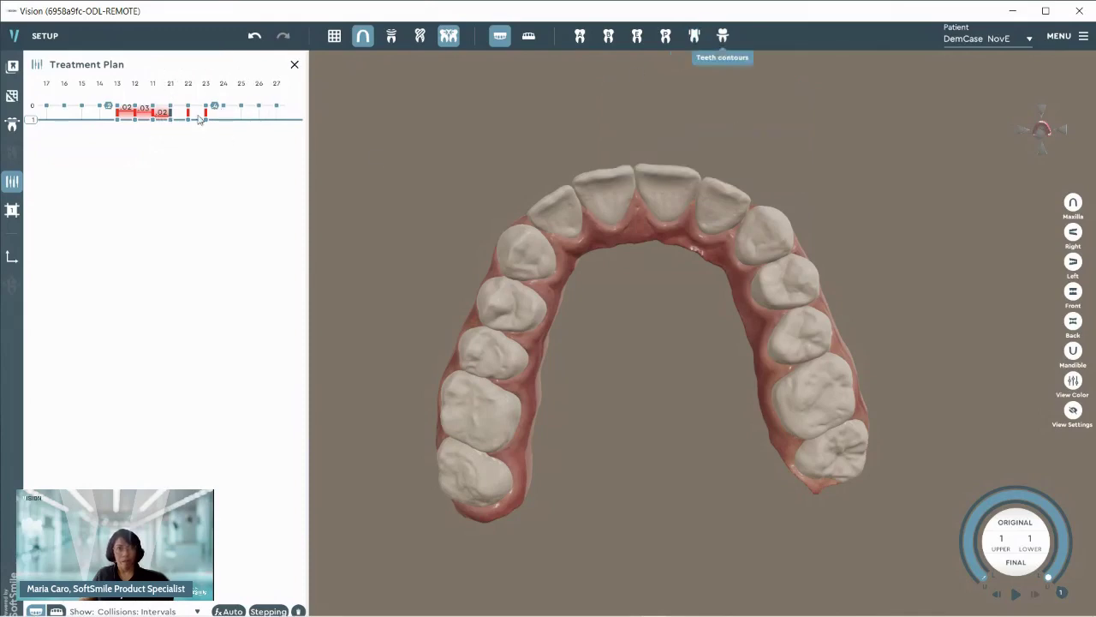
pyautogui.moveTo(214, 107)
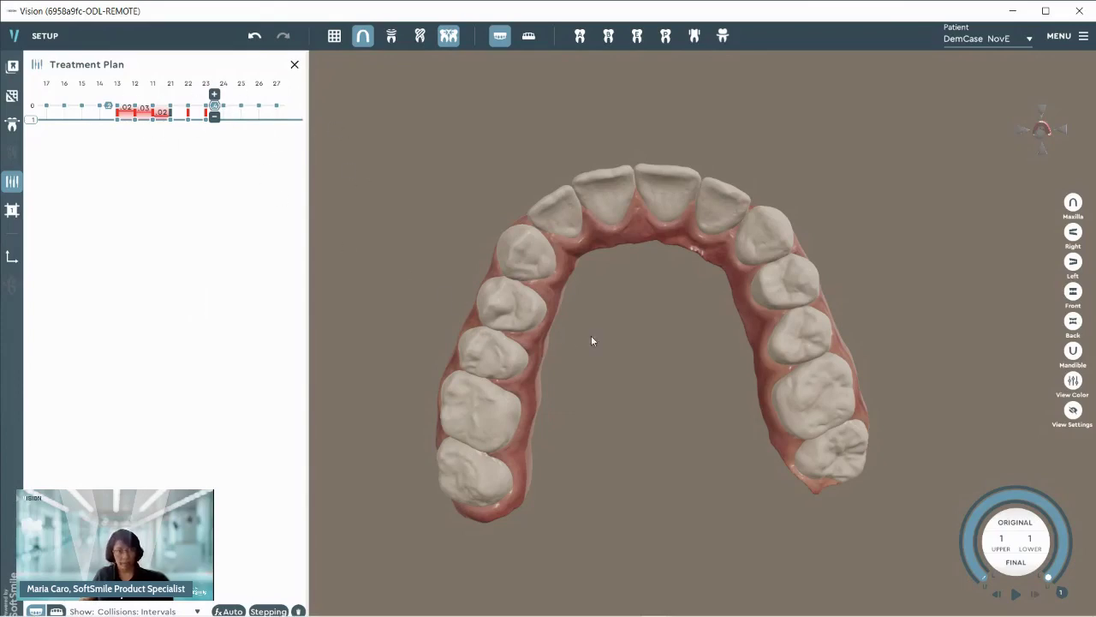
# - Check each speed value in Global Stepping and apply 2.50 deg for the angular movements and 0.25 mm for the linear and overall movements
pyautogui.click(267, 600)
pyautogui.press('ctrl')
pyautogui.press('ctrl')
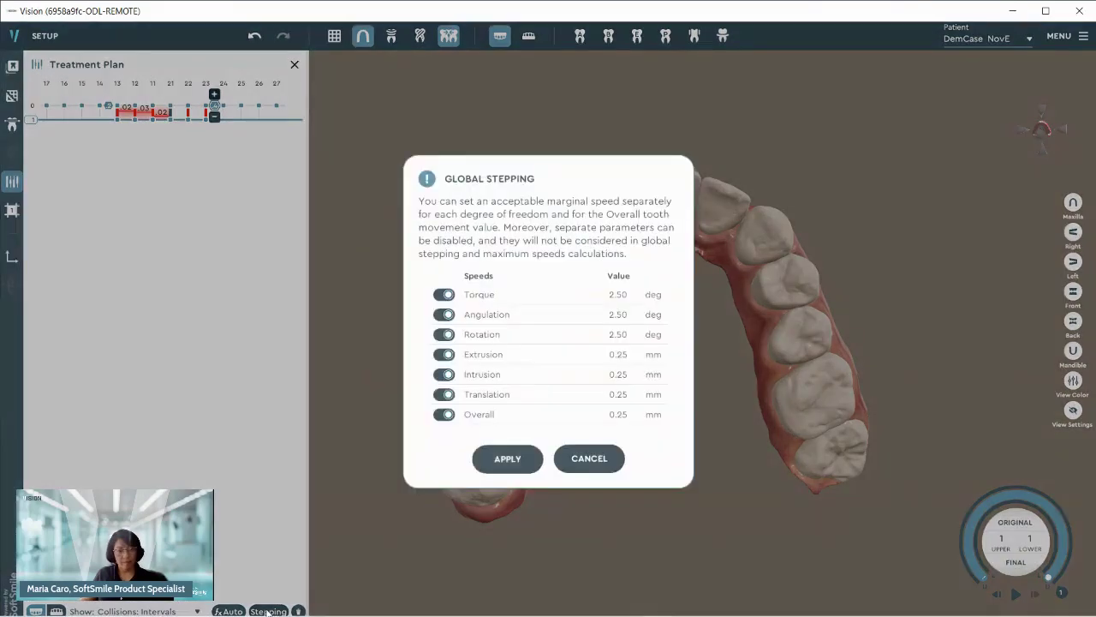
pyautogui.click(621, 304)
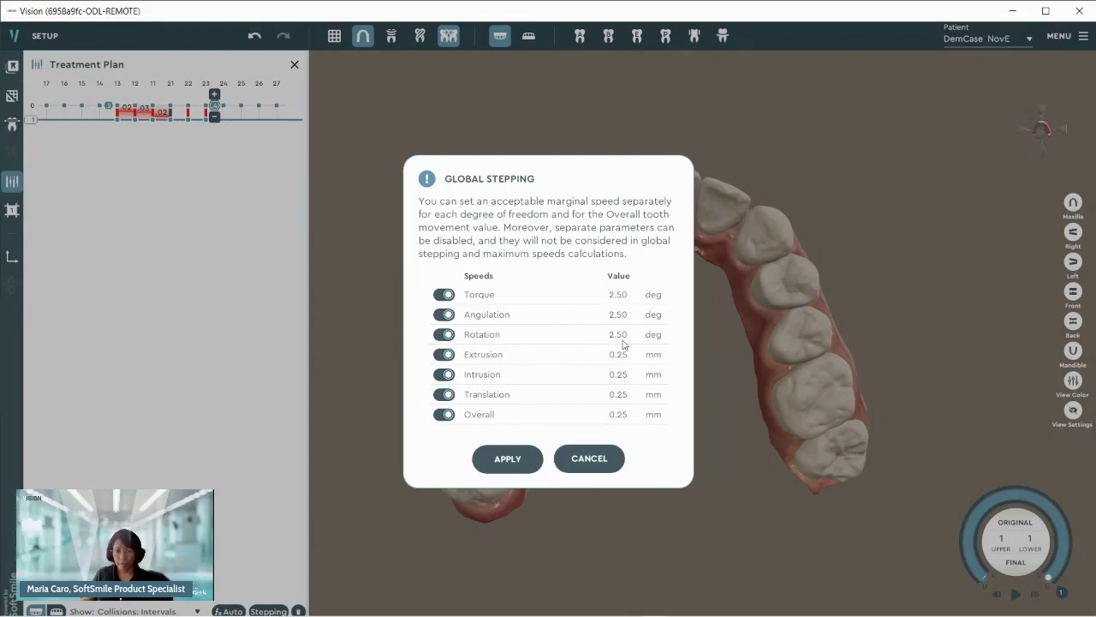
pyautogui.click(619, 295)
pyautogui.click(620, 314)
pyautogui.click(625, 334)
pyautogui.click(623, 355)
pyautogui.press('Tab')
pyautogui.press('Tab')
pyautogui.click(486, 396)
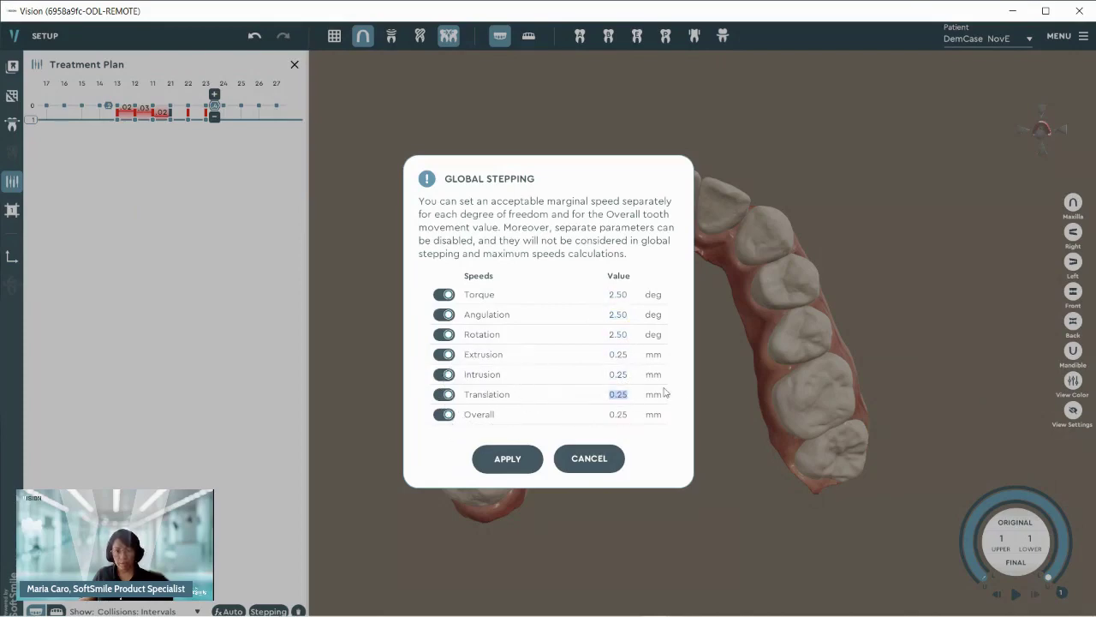
pyautogui.click(514, 462)
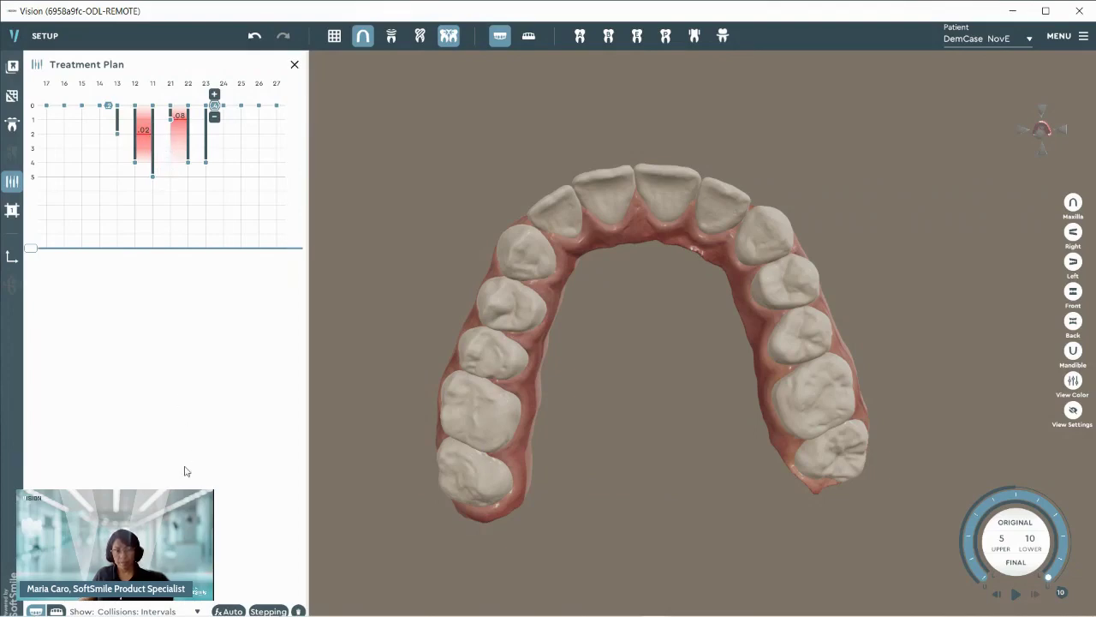
# - Examine the lower jaw's staging chart in the Treatment Plan and return to the upper jaw's chart
pyautogui.click(56, 610)
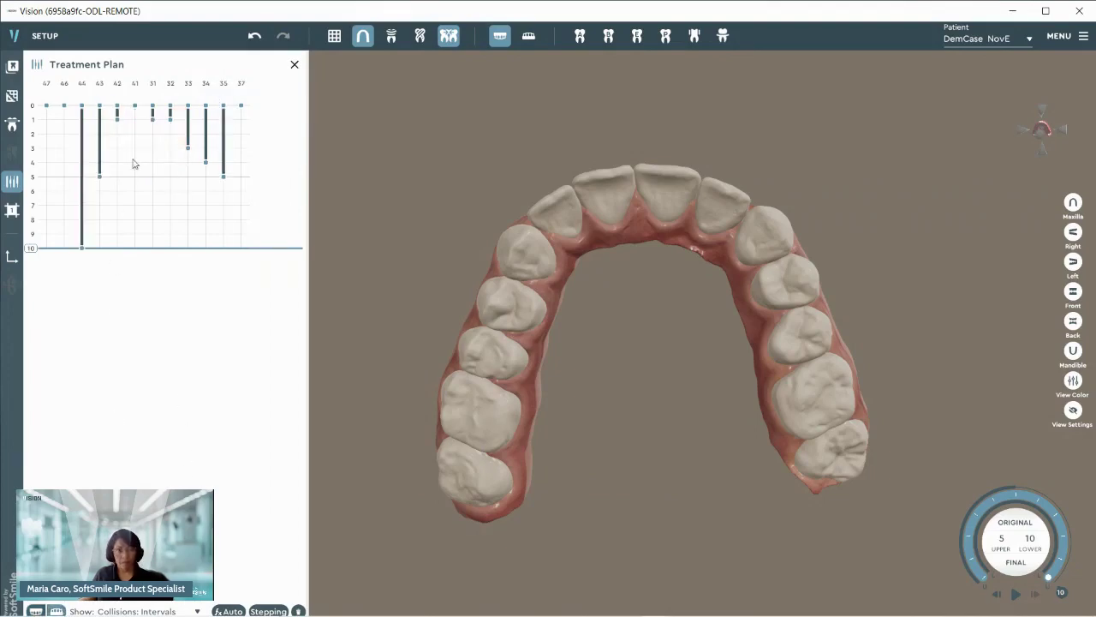
pyautogui.click(144, 132)
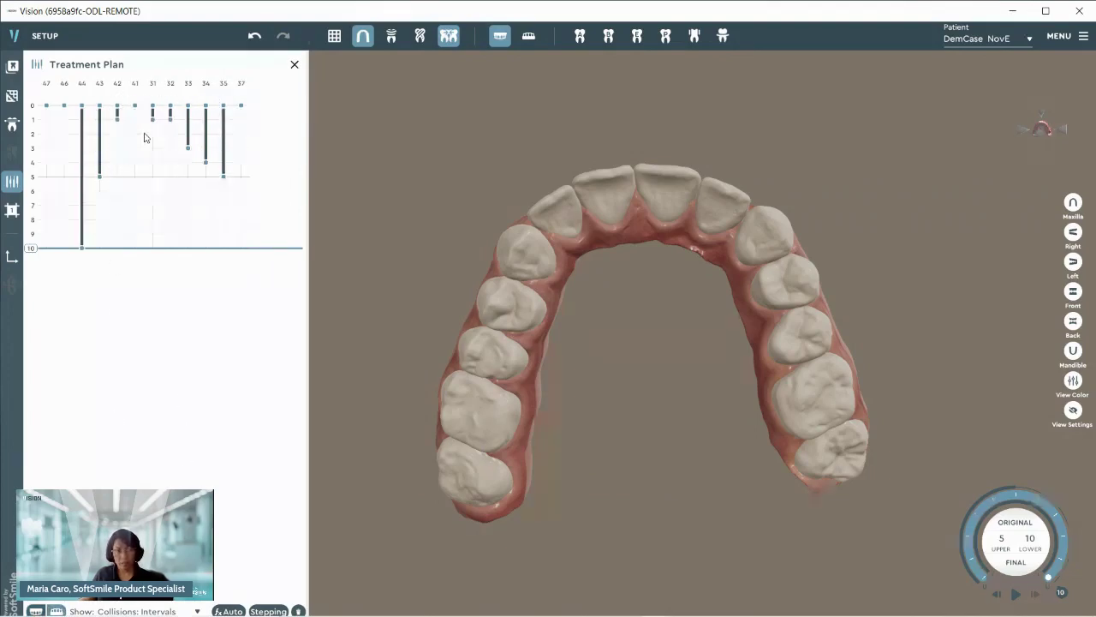
pyautogui.click(36, 611)
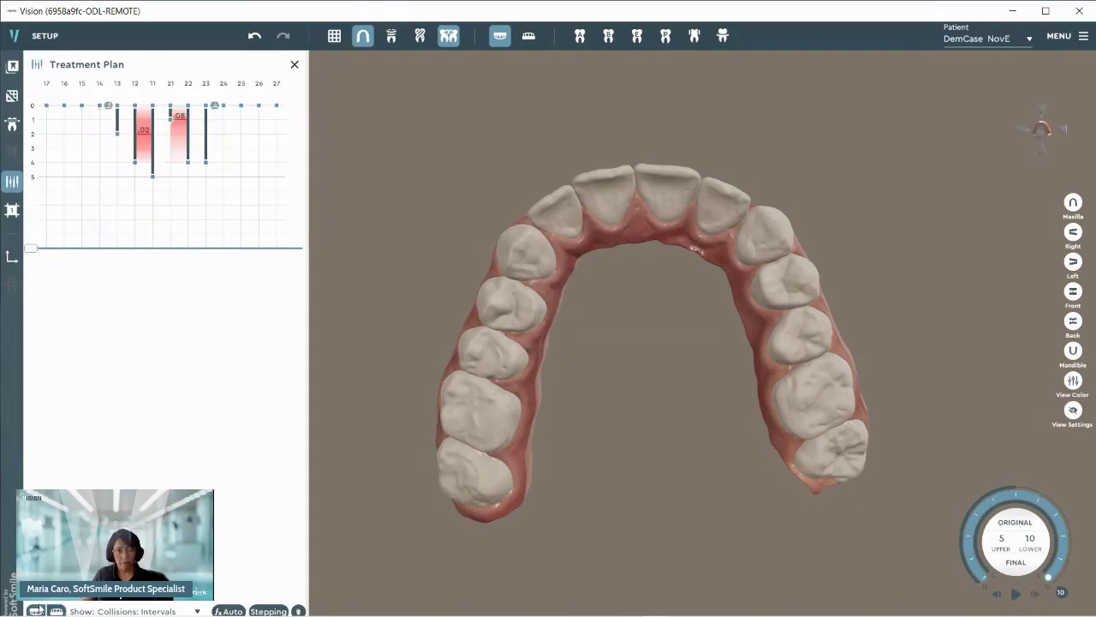
pyautogui.click(152, 136)
# - Examine the upper jaw's collisions and spaces at stages 1 and 2, and return to stage 0
pyautogui.moveTo(34, 250)
pyautogui.mouseDown()
pyautogui.moveTo(52, 84)
pyautogui.moveTo(27, 143)
pyautogui.moveTo(32, 120)
pyautogui.mouseUp()
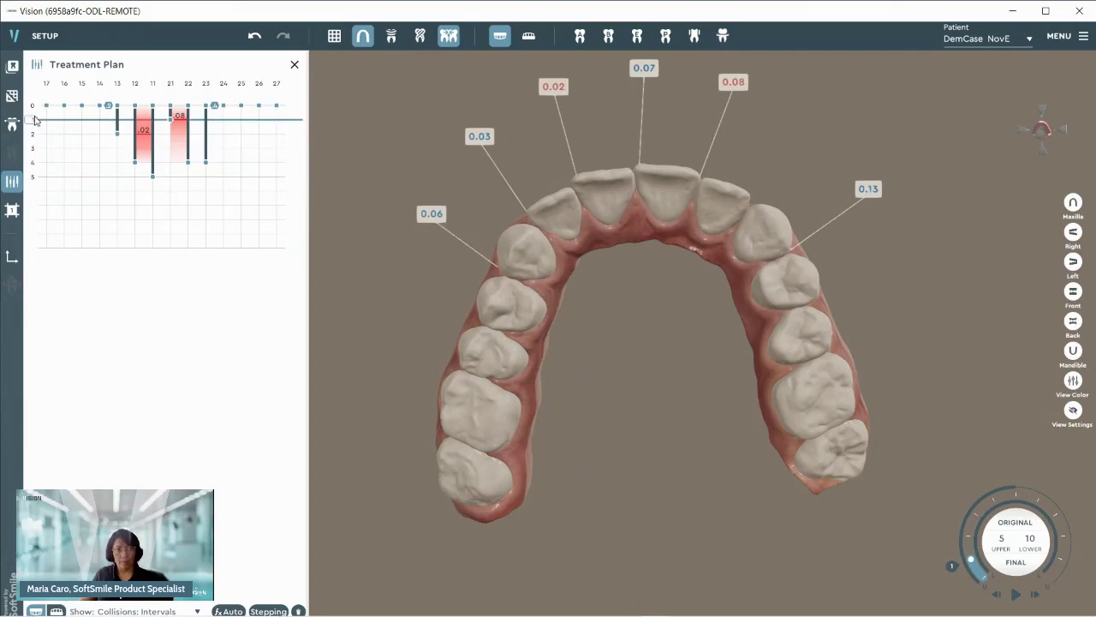
pyautogui.moveTo(34, 125); pyautogui.dragTo(34, 137)
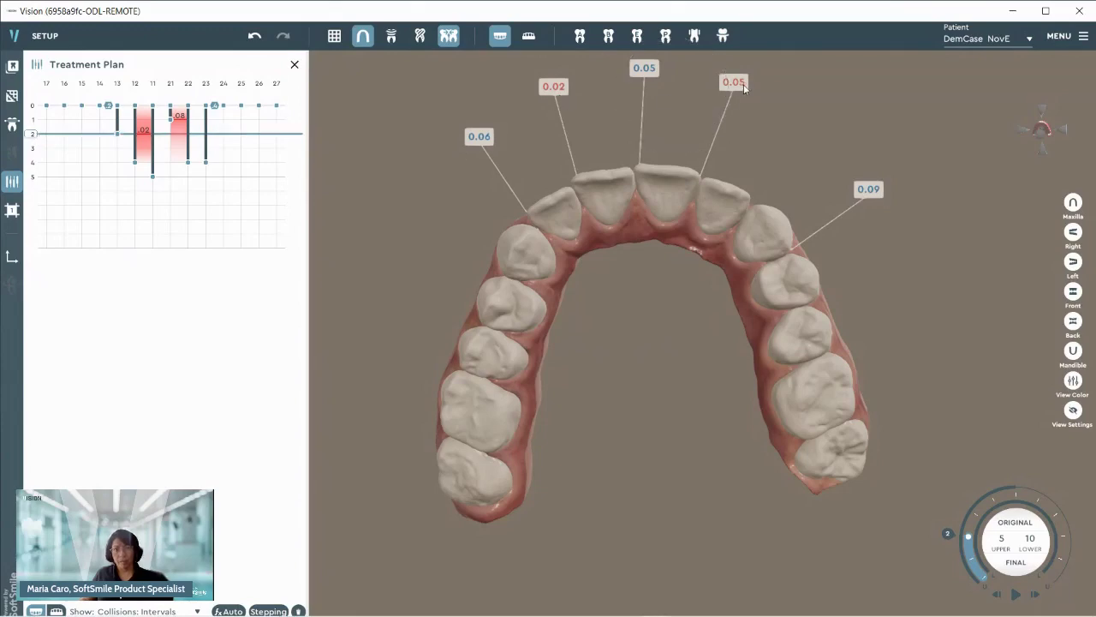
pyautogui.moveTo(32, 134); pyautogui.dragTo(56, 106)
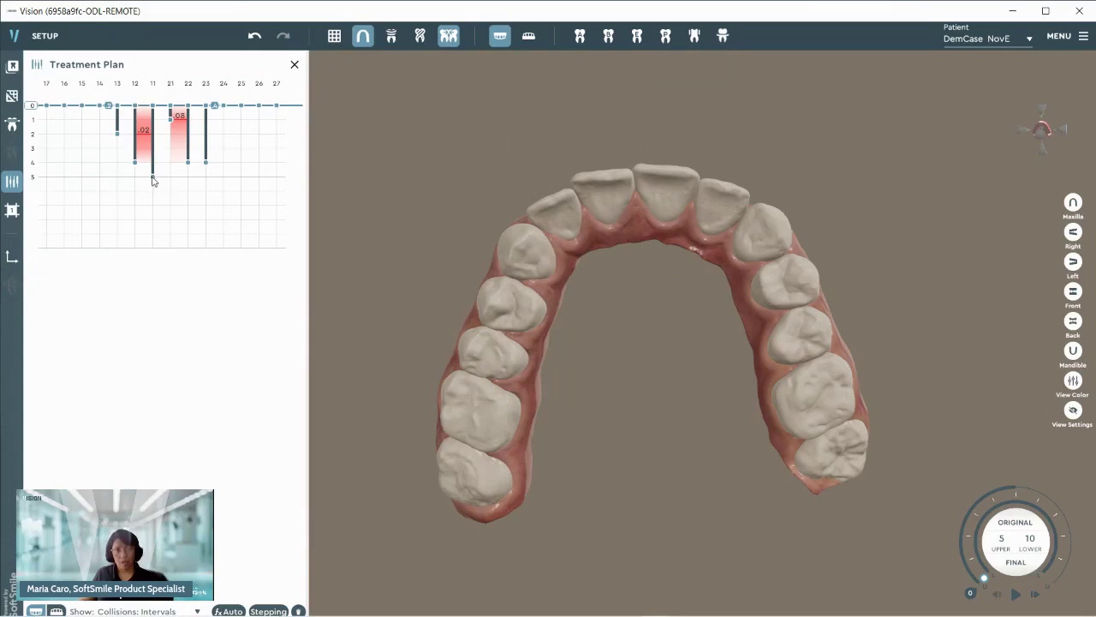
# - Try ending tooth 11's movement at stage 4, check it against the global stepping limits, and return its end to stage 5
pyautogui.moveTo(153, 187)
pyautogui.mouseDown()
pyautogui.moveTo(154, 241)
pyautogui.moveTo(154, 178)
pyautogui.mouseUp()
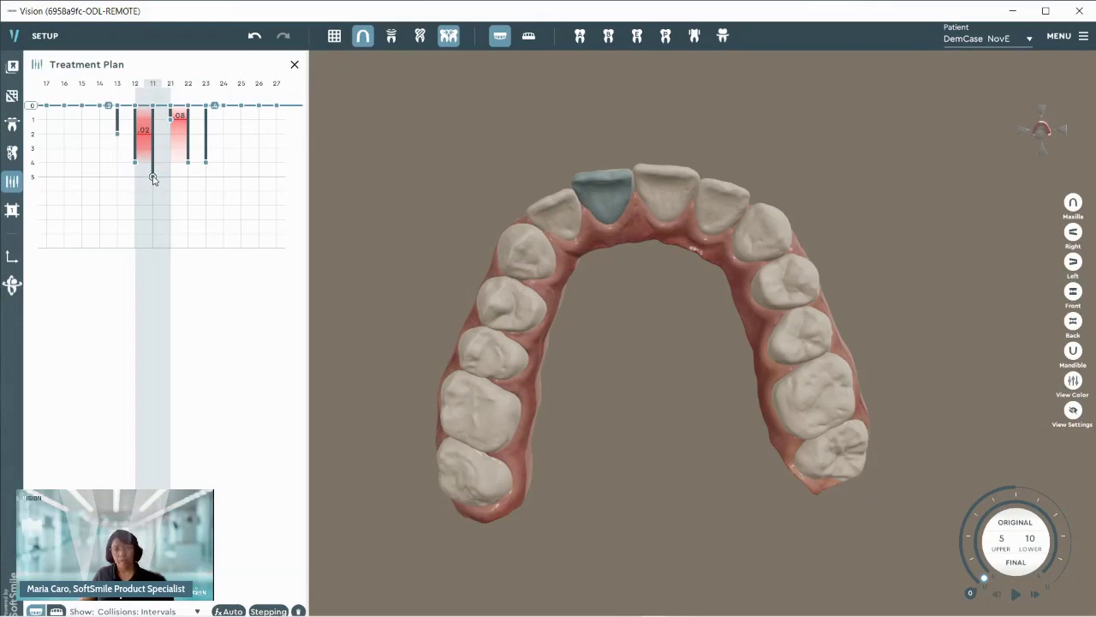
pyautogui.moveTo(153, 176); pyautogui.dragTo(153, 162)
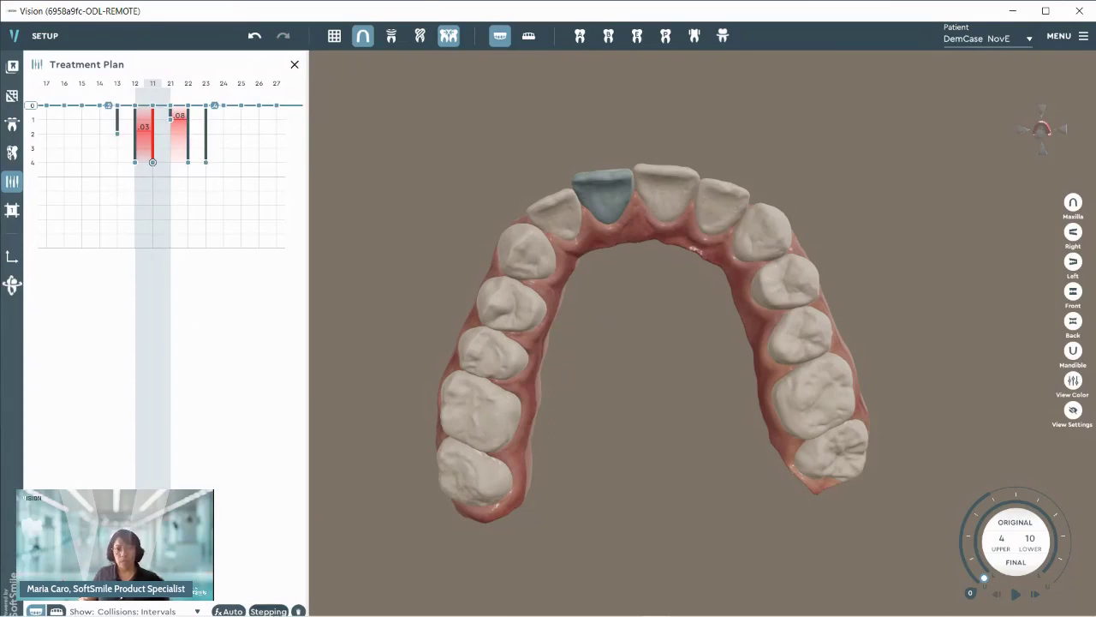
pyautogui.click(268, 611)
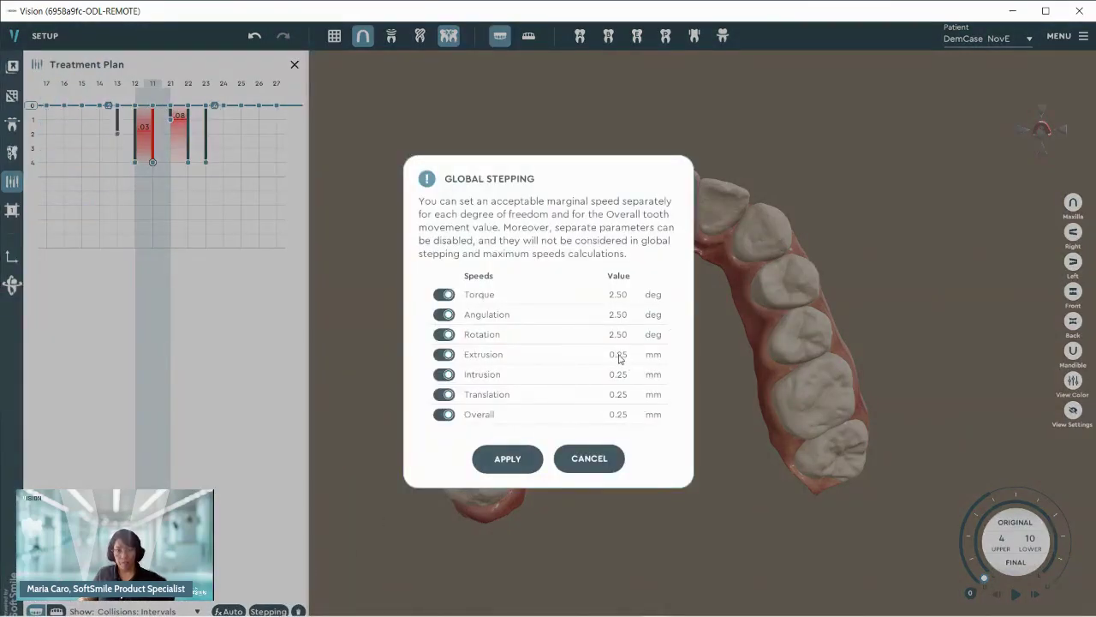
pyautogui.click(589, 459)
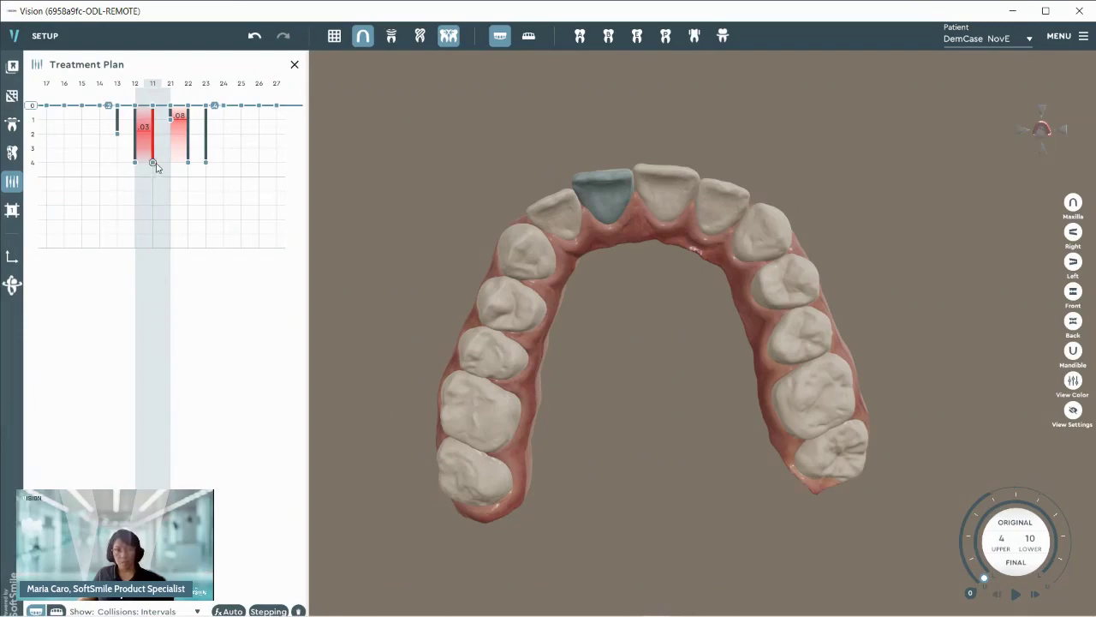
pyautogui.moveTo(157, 182); pyautogui.dragTo(158, 186)
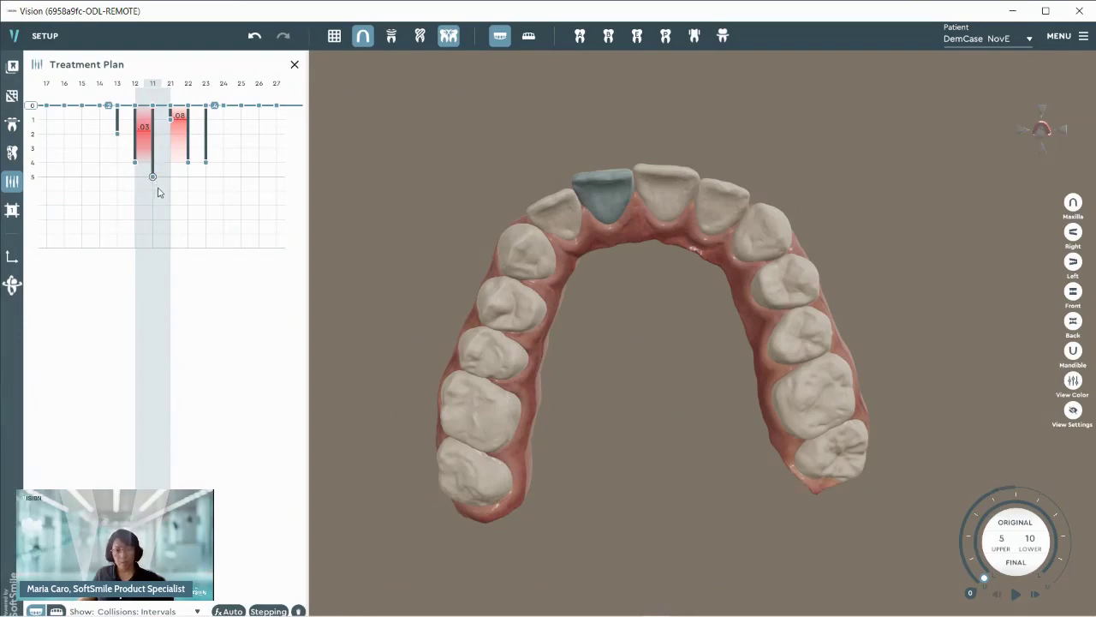
# - End tooth 21's movement at stage 5, and shift tooth 12 to stages 1–5 and tooth 11 to stages 5–10
pyautogui.moveTo(170, 119); pyautogui.dragTo(170, 191)
pyautogui.moveTo(171, 180)
pyautogui.mouseDown()
pyautogui.moveTo(172, 208)
pyautogui.moveTo(169, 174)
pyautogui.mouseUp()
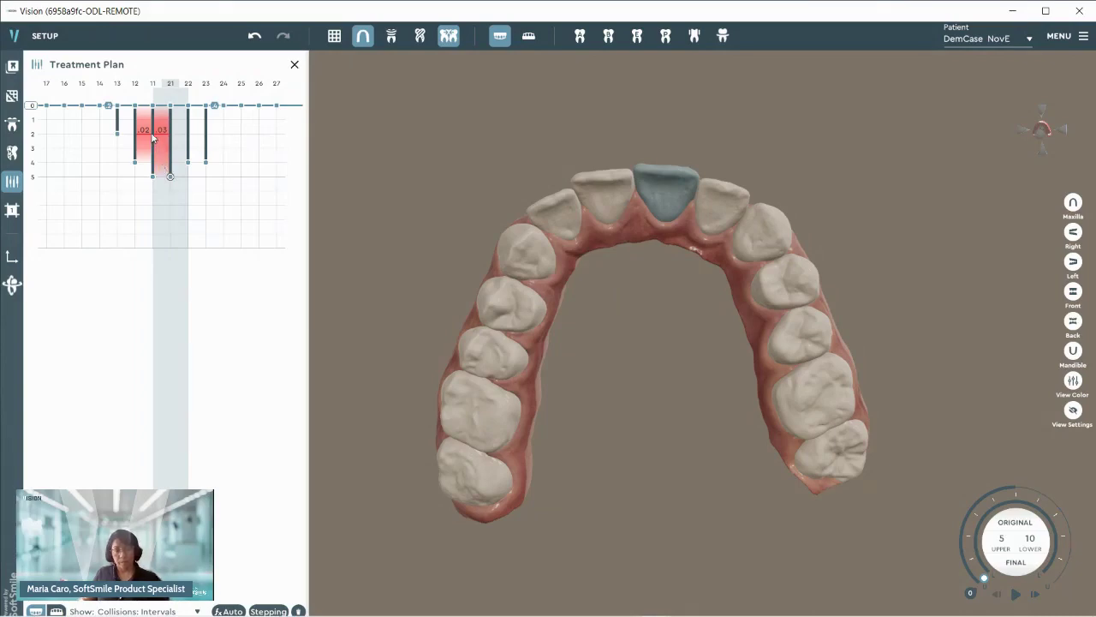
pyautogui.moveTo(153, 139); pyautogui.dragTo(153, 165)
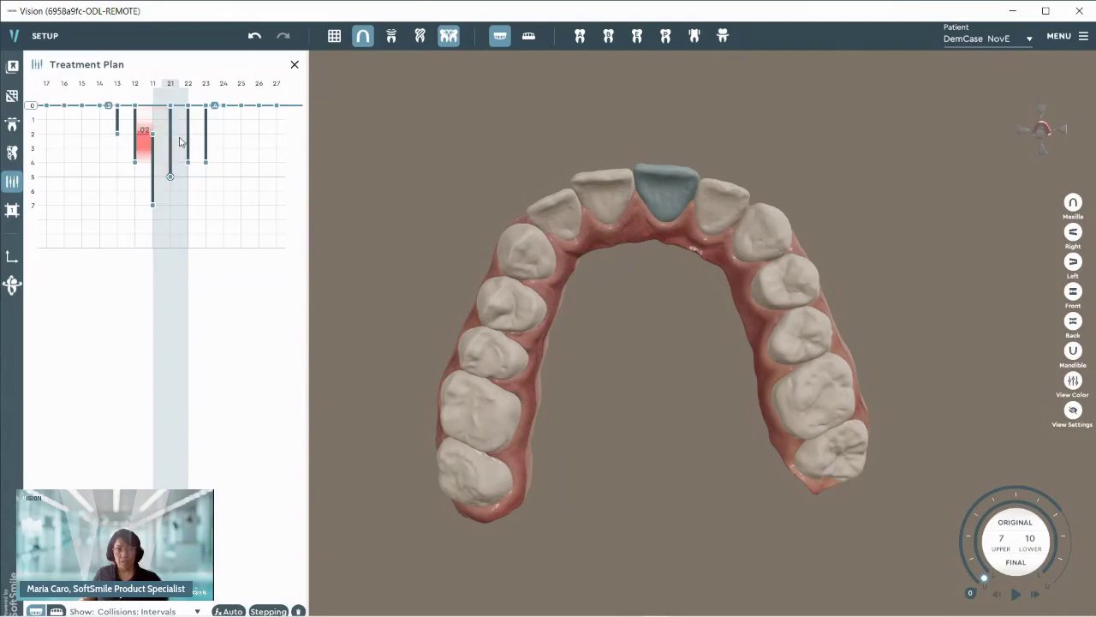
pyautogui.moveTo(137, 124)
pyautogui.mouseDown()
pyautogui.moveTo(137, 167)
pyautogui.moveTo(170, 163)
pyautogui.moveTo(135, 145)
pyautogui.mouseUp()
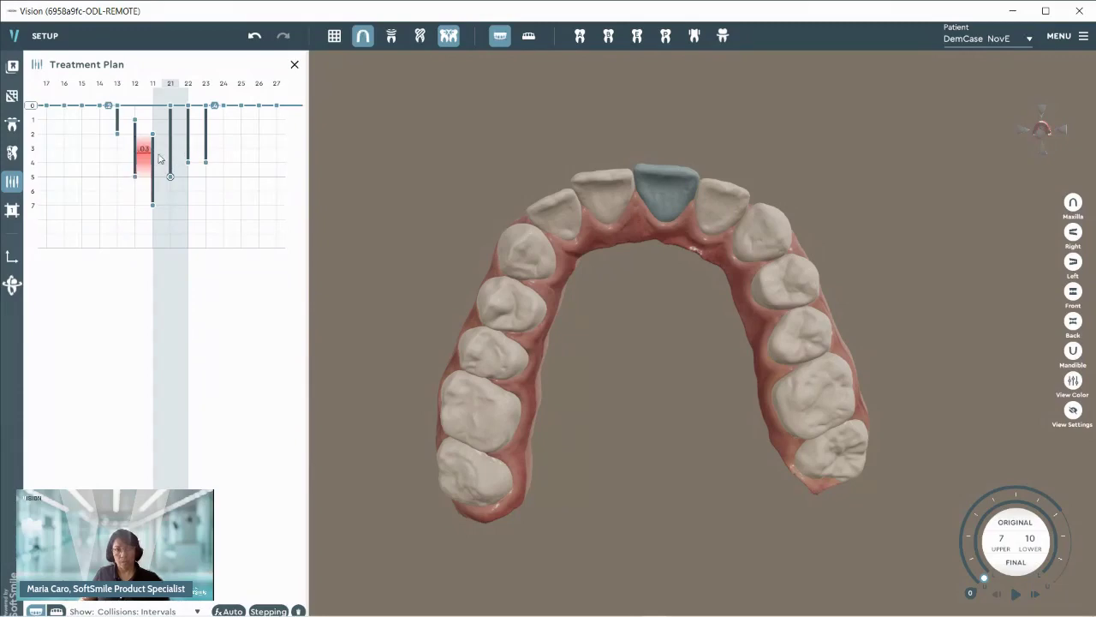
pyautogui.moveTo(153, 153); pyautogui.dragTo(154, 219)
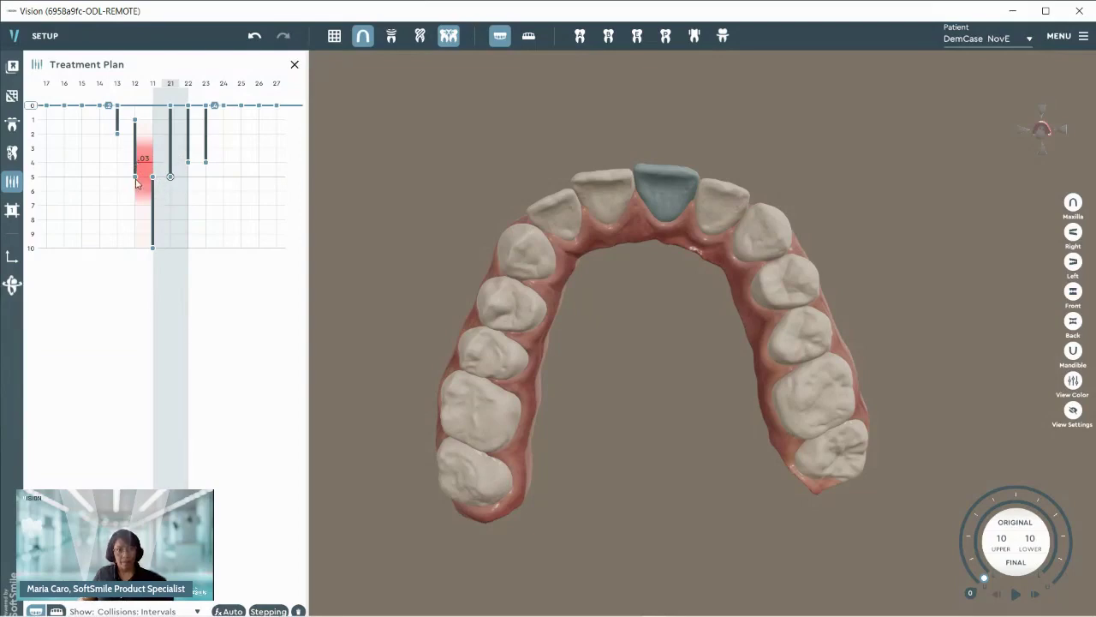
# - Stretch tooth 12's movement to run from stage 0 to stage 7
pyautogui.click(136, 180)
pyautogui.moveTo(136, 177); pyautogui.dragTo(135, 206)
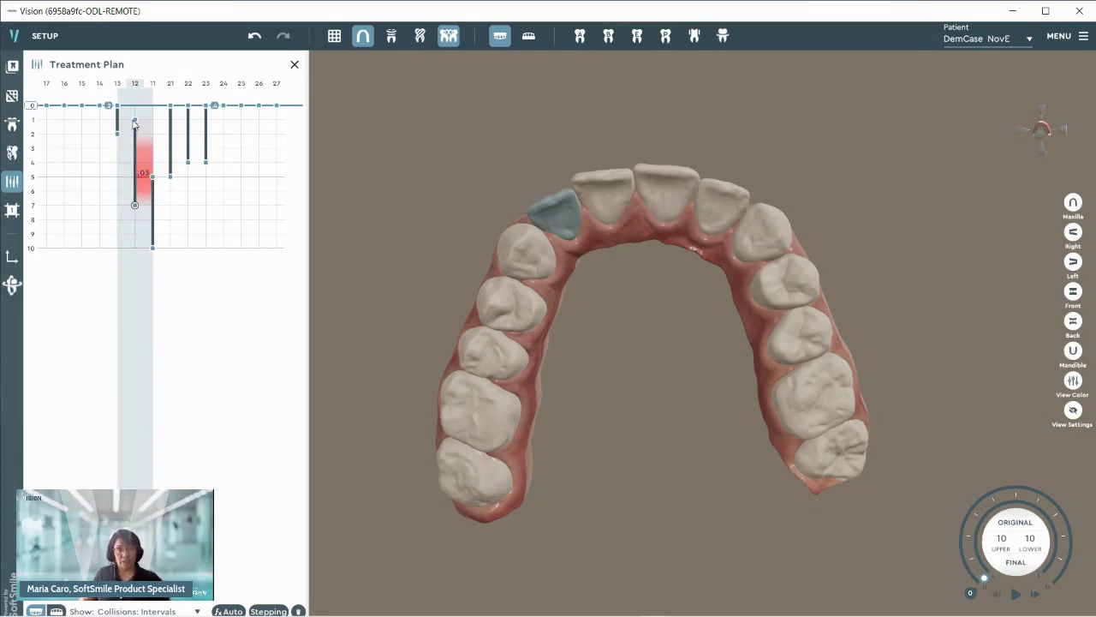
pyautogui.moveTo(135, 120); pyautogui.dragTo(136, 107)
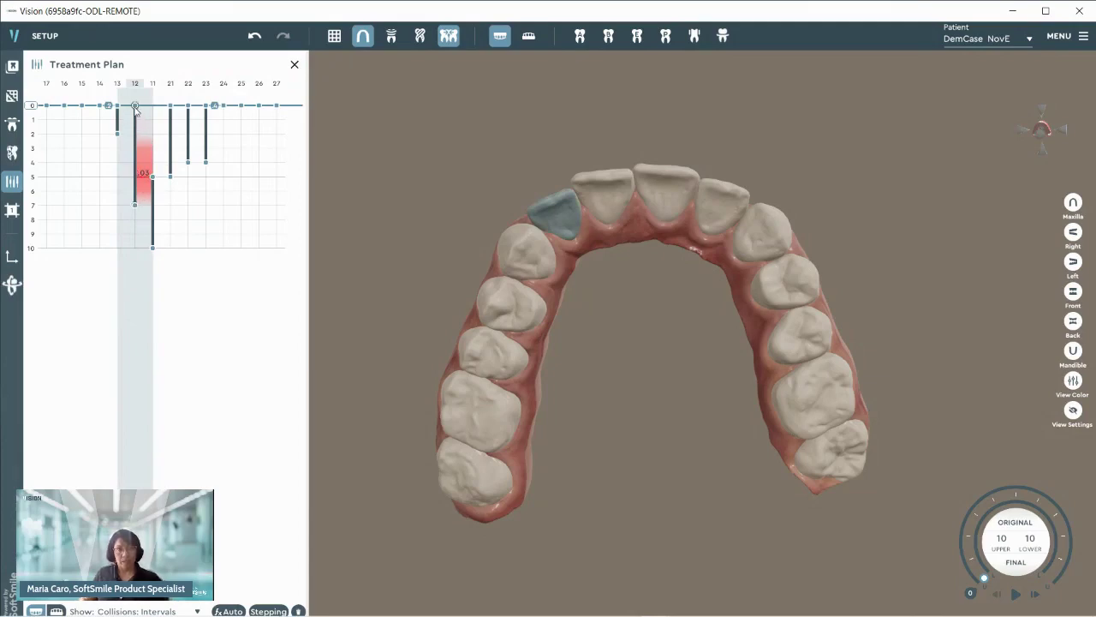
# - Adjust tooth 12's position at an added stage 5 key to clear its collision with tooth 11, and end its movement at stage 10
pyautogui.click(136, 175)
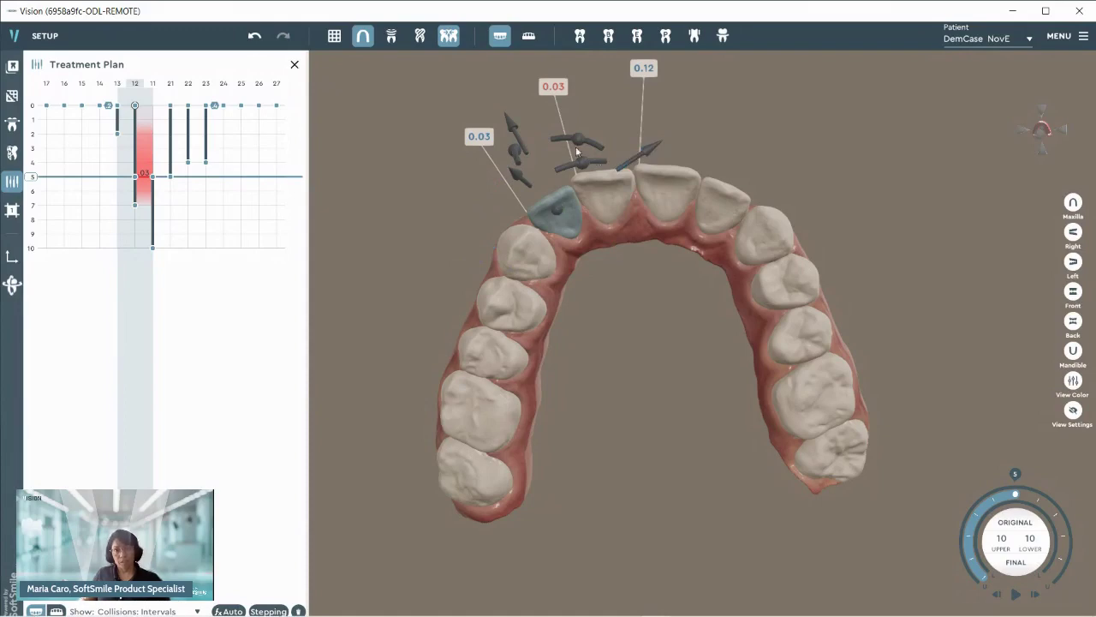
pyautogui.click(654, 148)
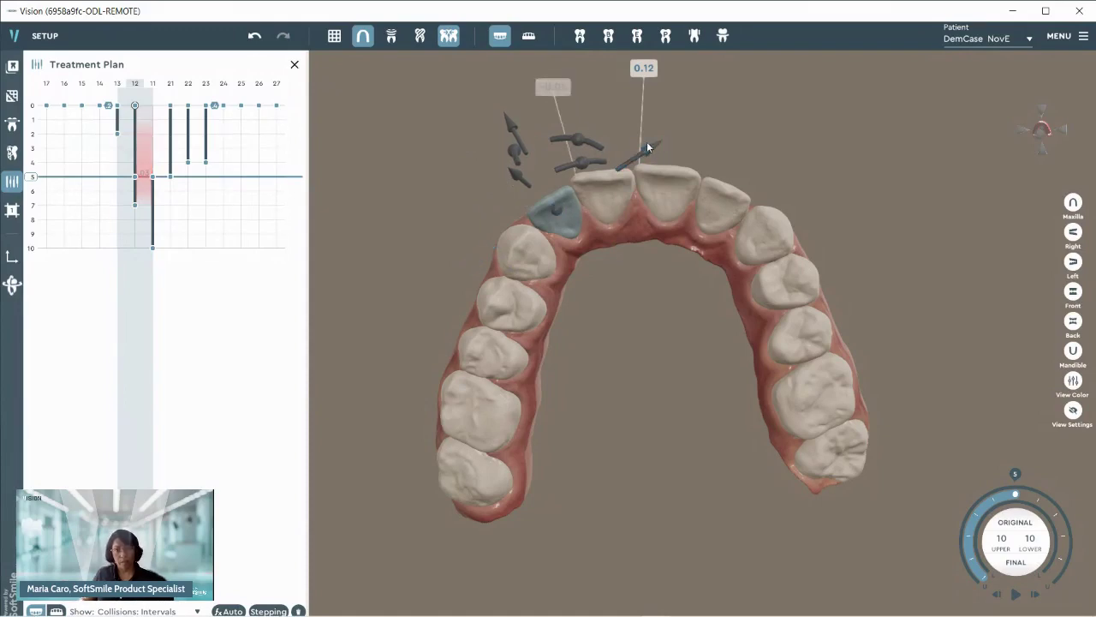
pyautogui.moveTo(135, 205); pyautogui.dragTo(141, 256)
pyautogui.moveTo(137, 178)
pyautogui.mouseDown()
pyautogui.moveTo(137, 160)
pyautogui.moveTo(145, 186)
pyautogui.mouseUp()
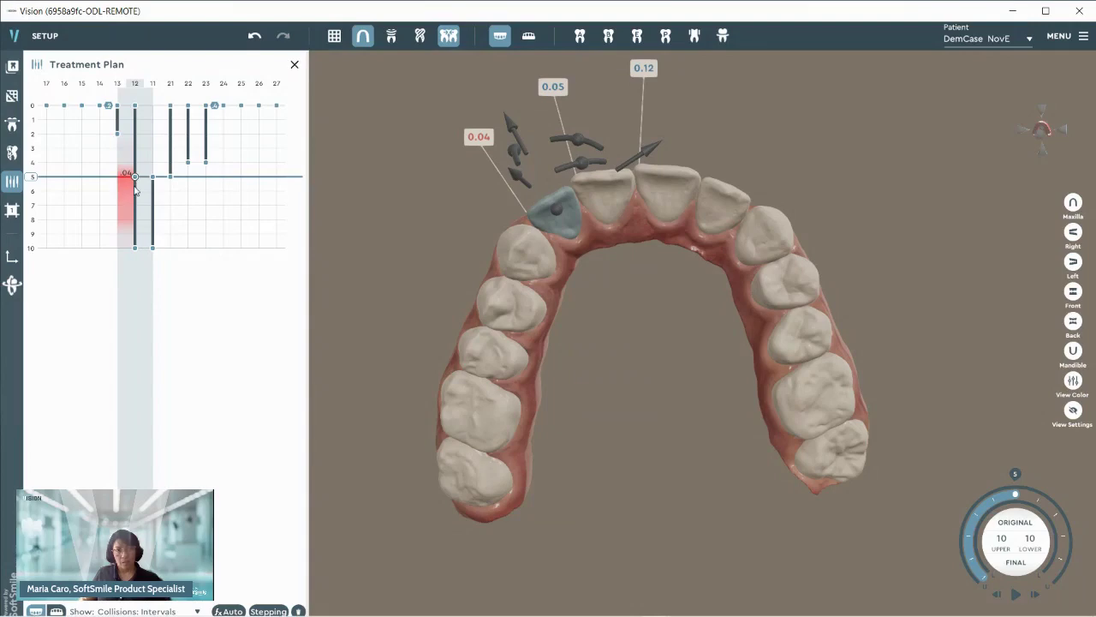
# - Split tooth 12's movement with a pause between stages 6 and 8, running it over stages 0–6 and 8–12
pyautogui.moveTo(135, 182); pyautogui.dragTo(134, 198)
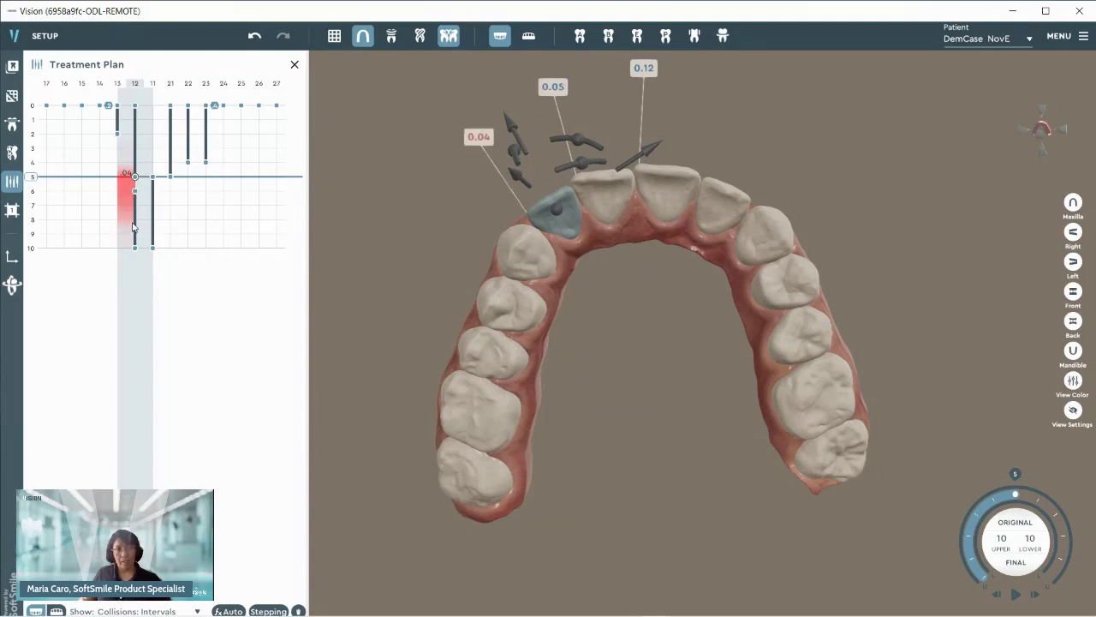
pyautogui.moveTo(137, 208); pyautogui.dragTo(137, 240)
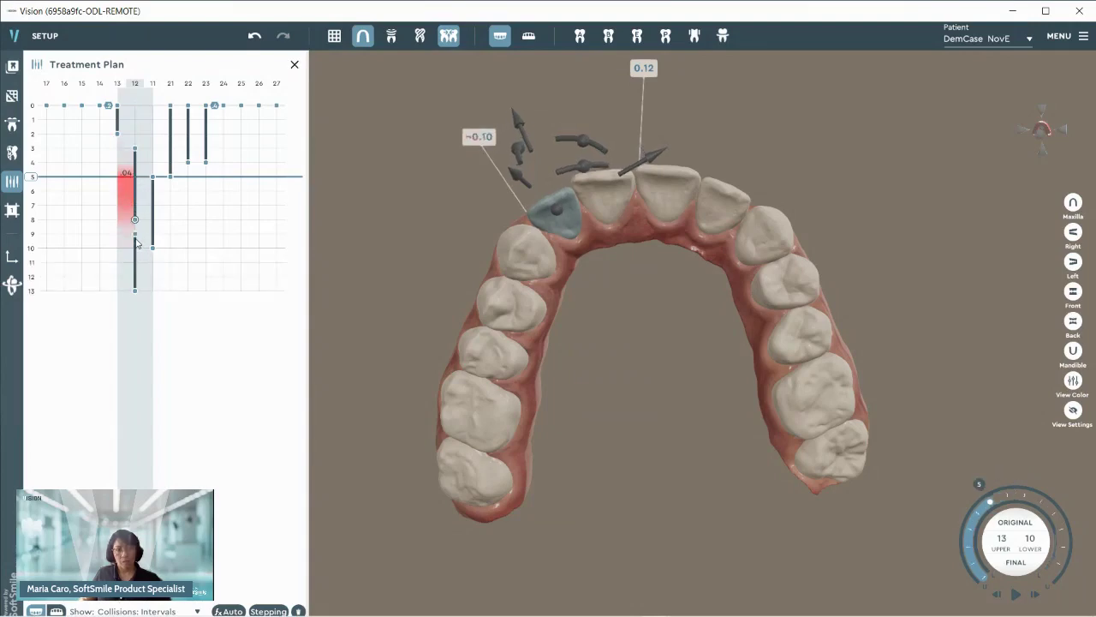
pyautogui.moveTo(136, 196); pyautogui.dragTo(137, 188)
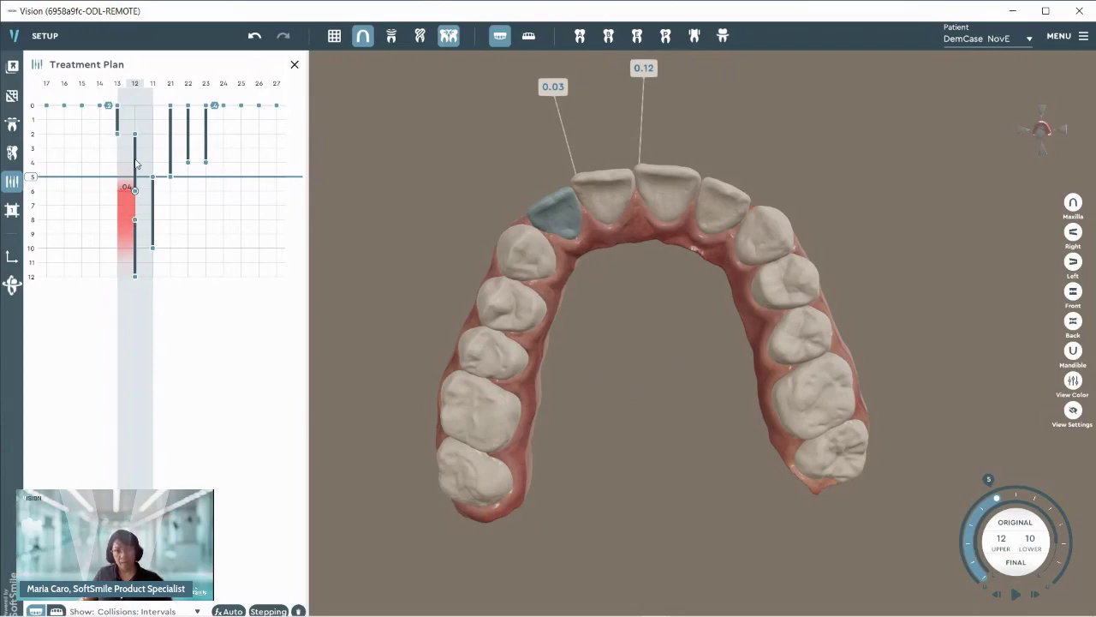
pyautogui.click(43, 217)
pyautogui.click(137, 134)
pyautogui.moveTo(135, 277); pyautogui.dragTo(135, 318)
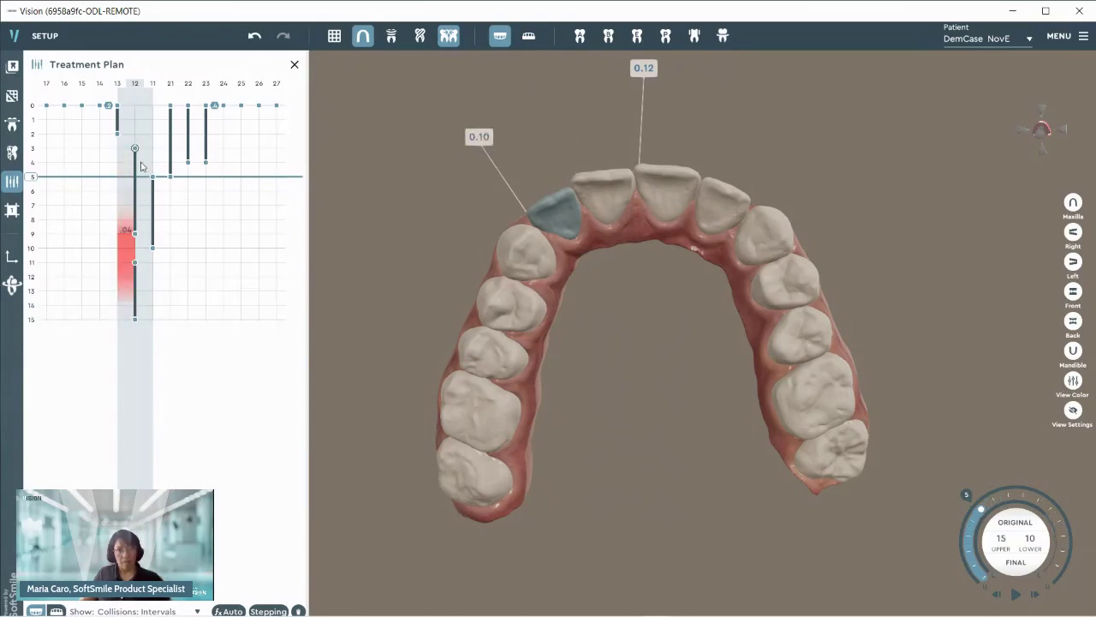
pyautogui.moveTo(135, 150); pyautogui.dragTo(136, 105)
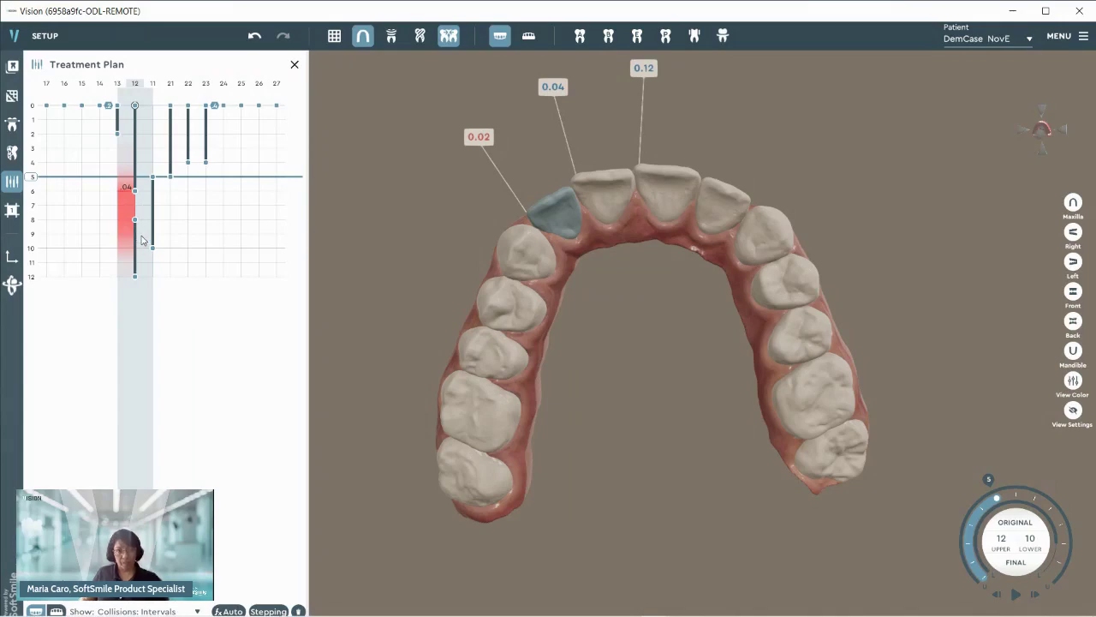
# - Undo the latest tooth 12 stage changes and shift its whole movement to stages 0–4 and 6–10
pyautogui.click(255, 37)
pyautogui.click(255, 38)
pyautogui.click(256, 37)
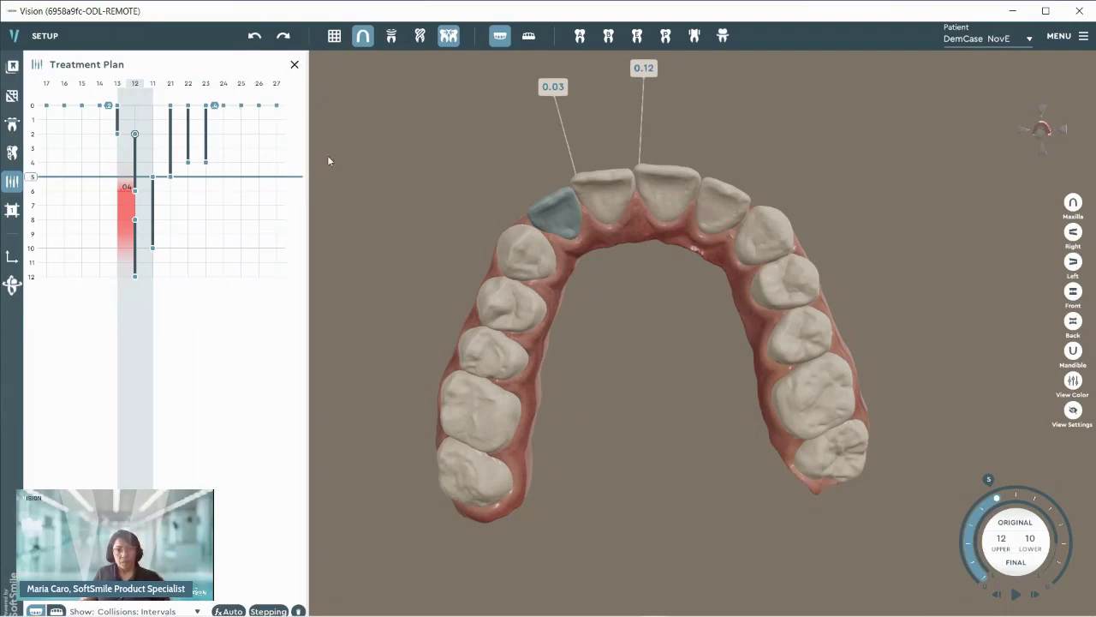
pyautogui.moveTo(135, 143); pyautogui.dragTo(137, 112)
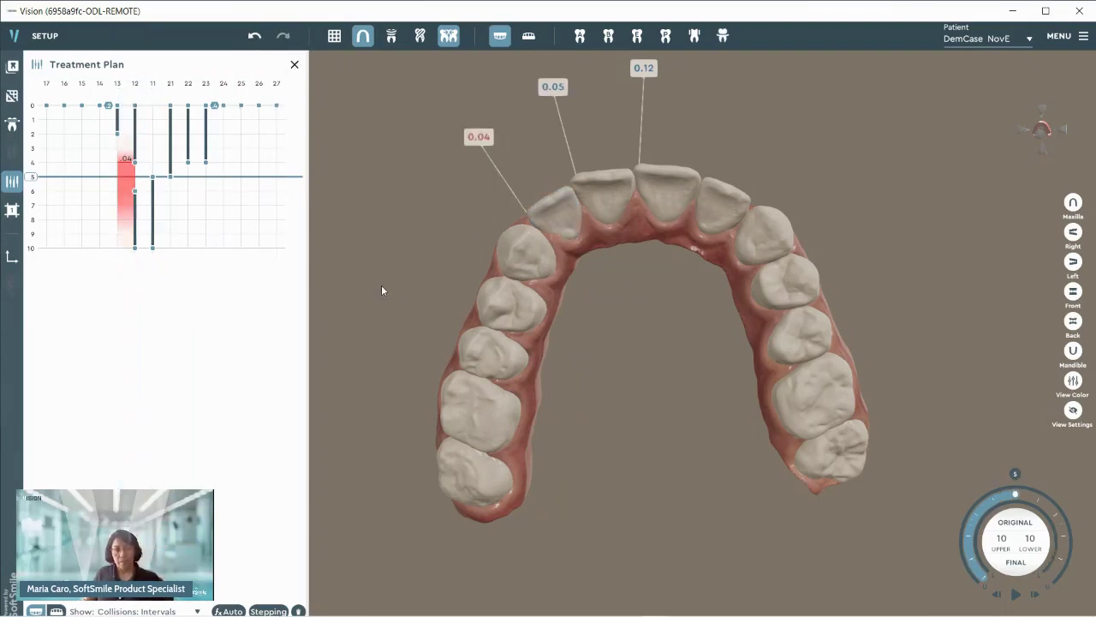
pyautogui.moveTo(595, 215); pyautogui.dragTo(591, 238, button='middle')
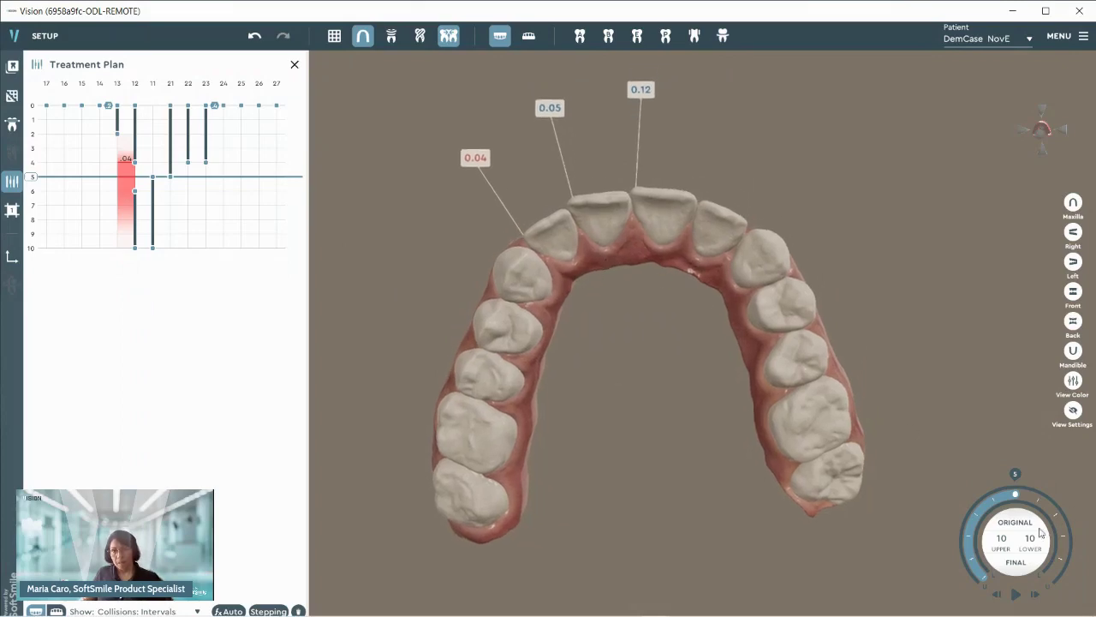
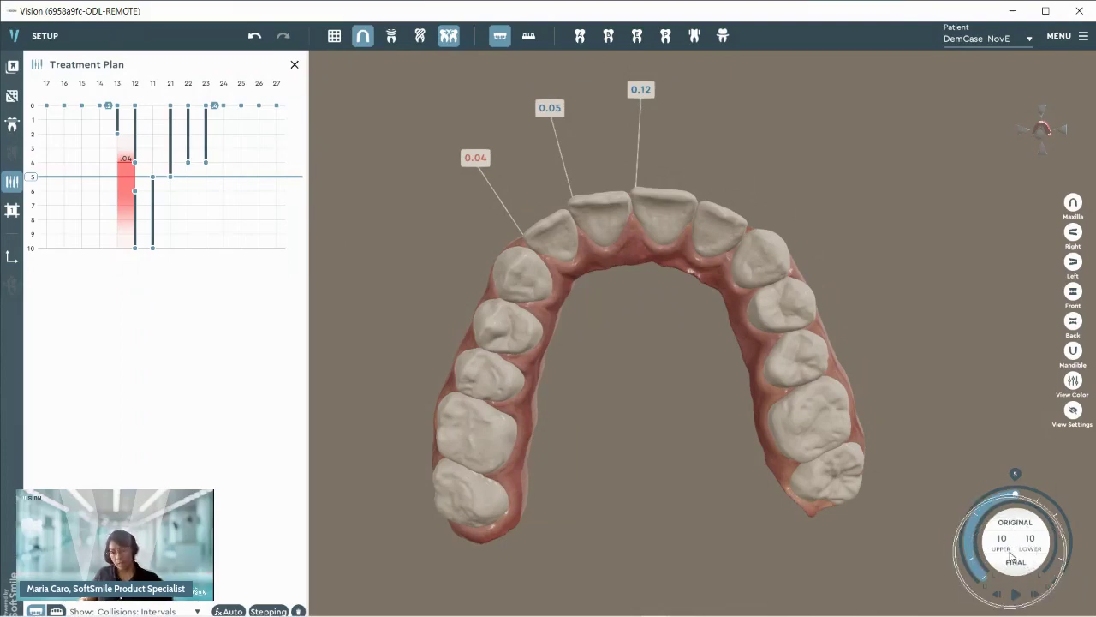
# - Play the upper arch's treatment animation to the final stage, then replay it from the start and pause at stage 6
pyautogui.click(1017, 597)
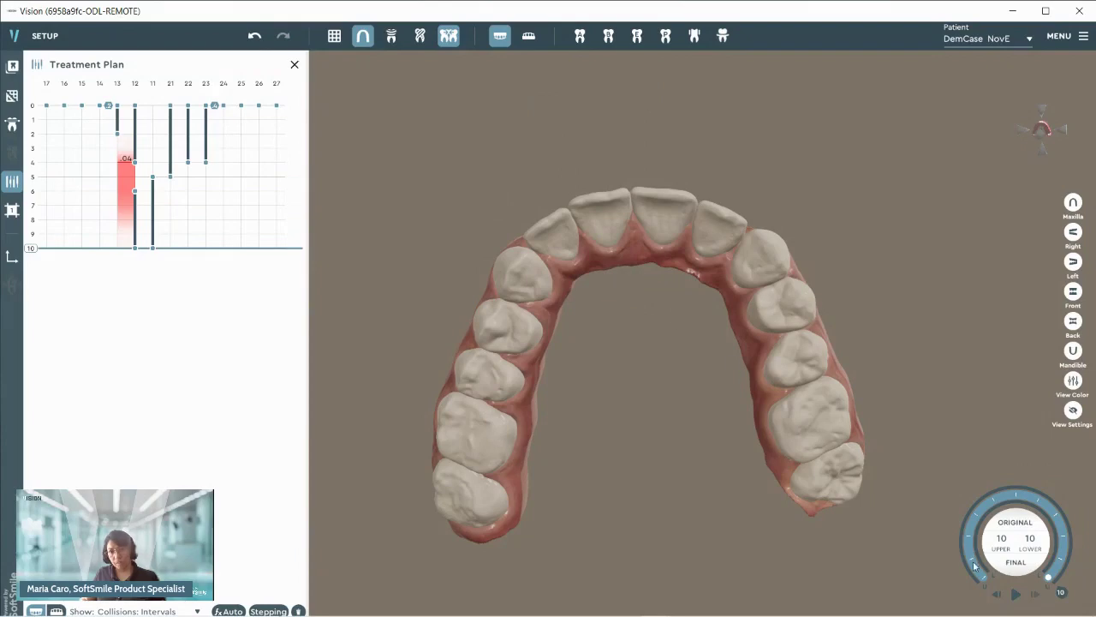
pyautogui.click(1017, 596)
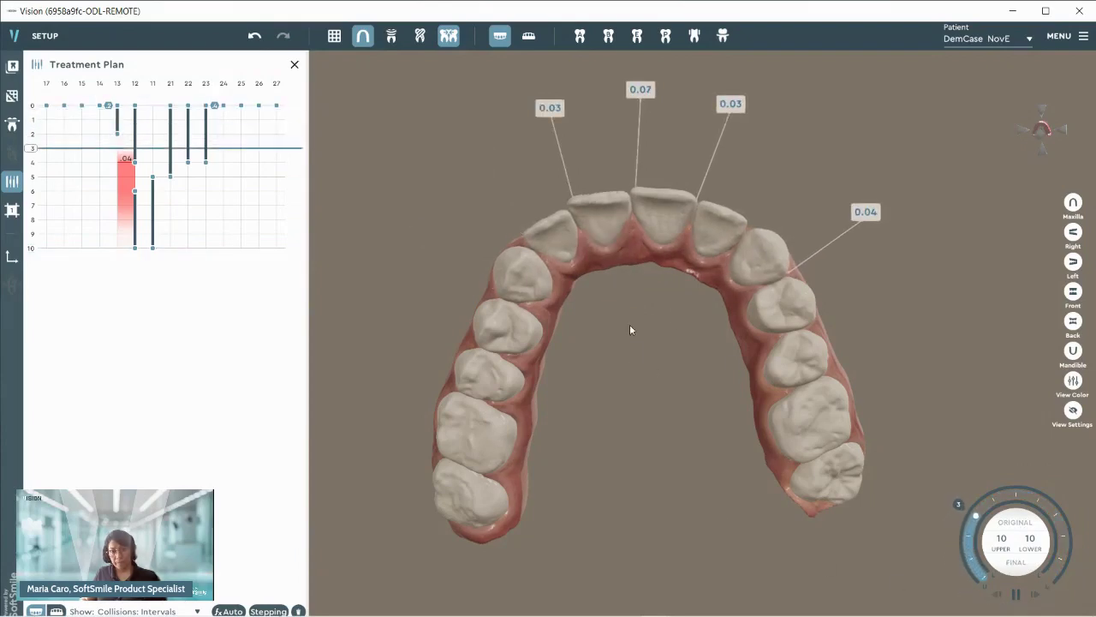
pyautogui.click(1018, 595)
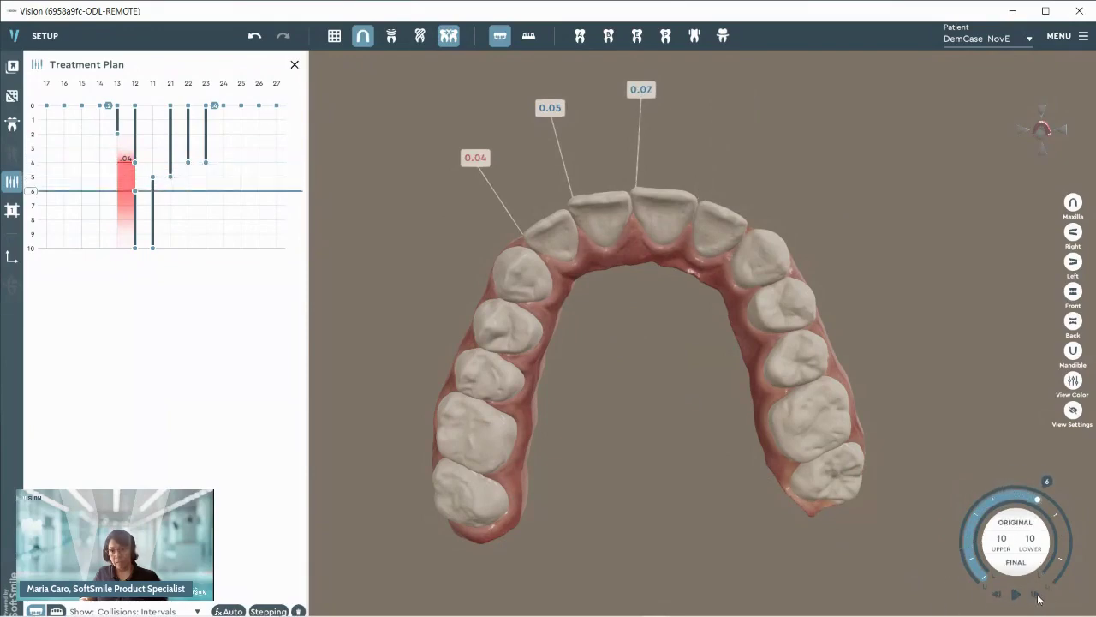
# - Step the simulation back to stage 1 and forward to stage 5 to inspect the contact values between the upper teeth
pyautogui.click(996, 598)
pyautogui.click(999, 598)
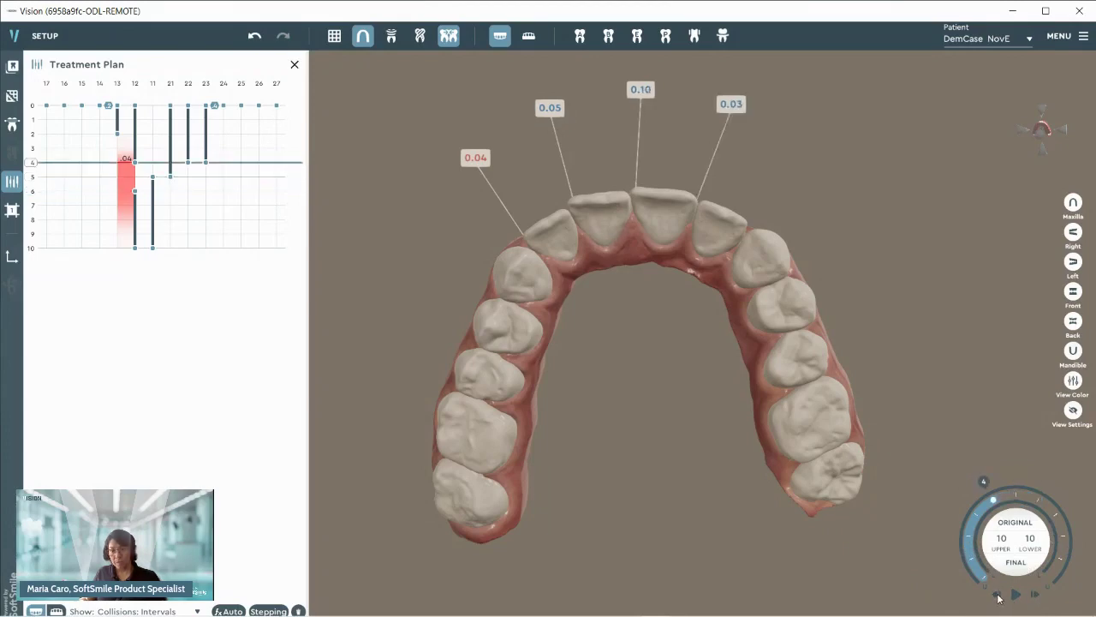
pyautogui.click(998, 598)
pyautogui.click(1000, 598)
pyautogui.click(1001, 599)
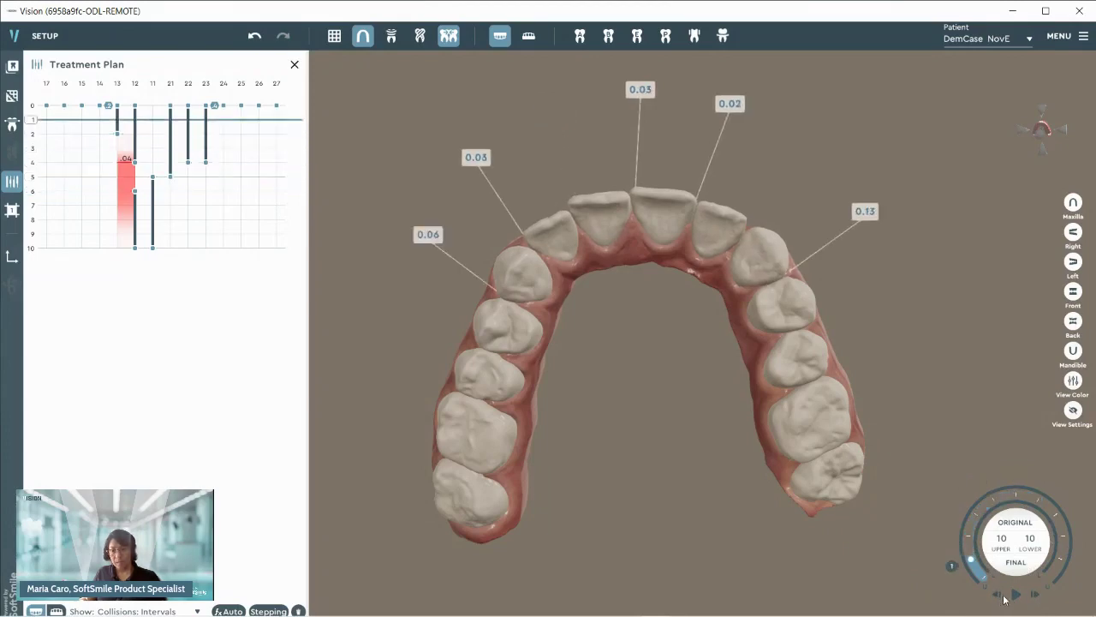
pyautogui.click(1035, 598)
pyautogui.click(1036, 598)
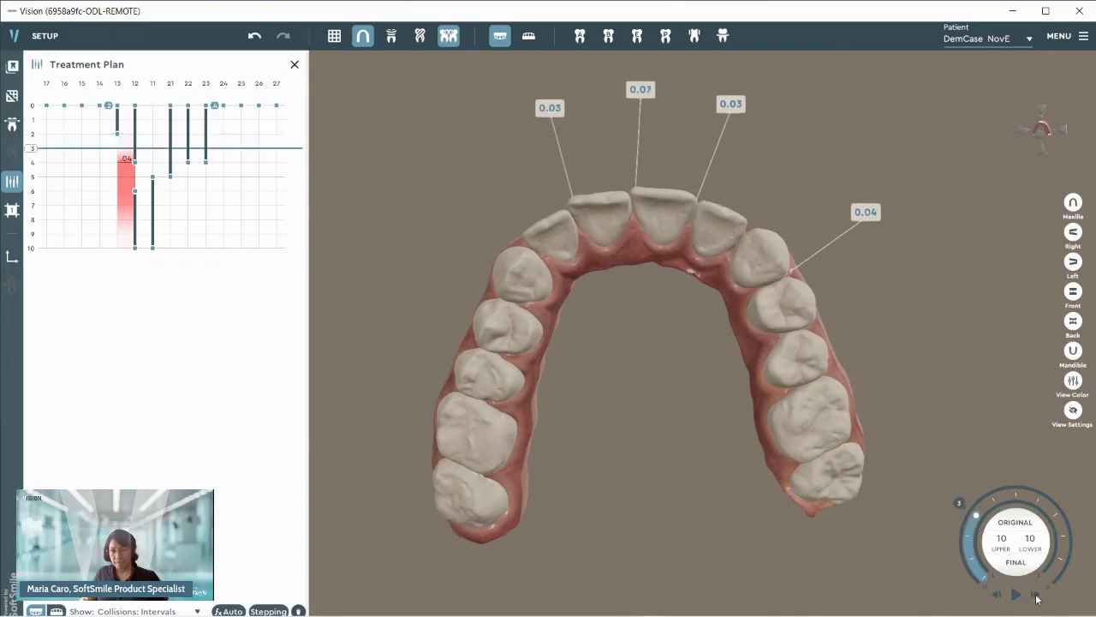
pyautogui.click(1036, 597)
pyautogui.click(1036, 598)
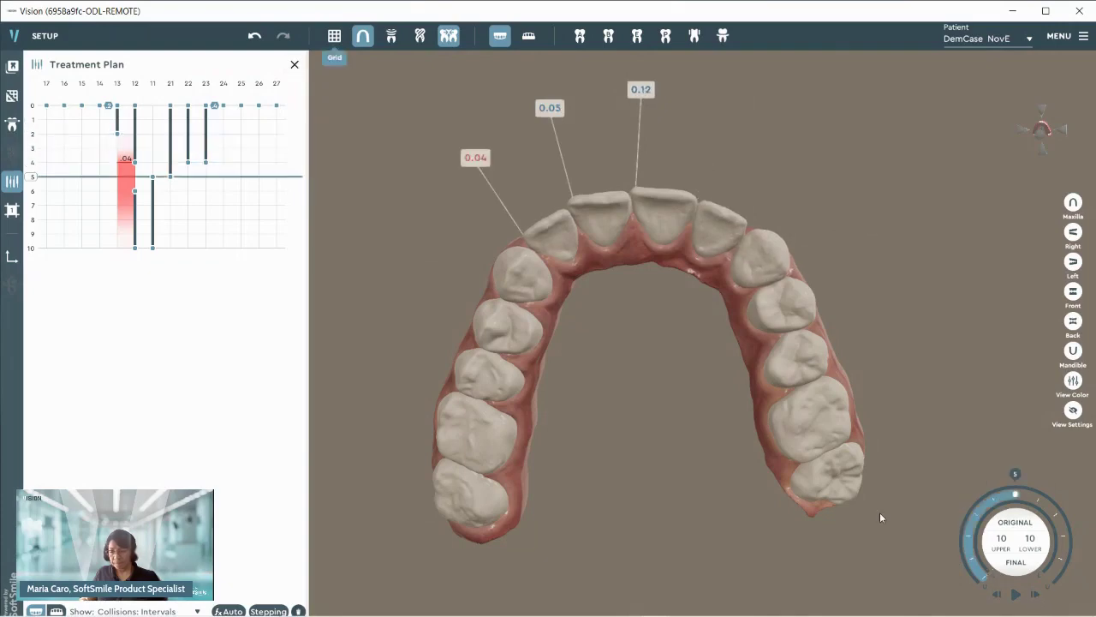
# - Display Speed: Max on the Treatment Plan chart and inspect the movements at stages 2 and 1
pyautogui.moveTo(675, 339); pyautogui.dragTo(691, 322, button='middle')
pyautogui.moveTo(35, 177); pyautogui.dragTo(46, 134)
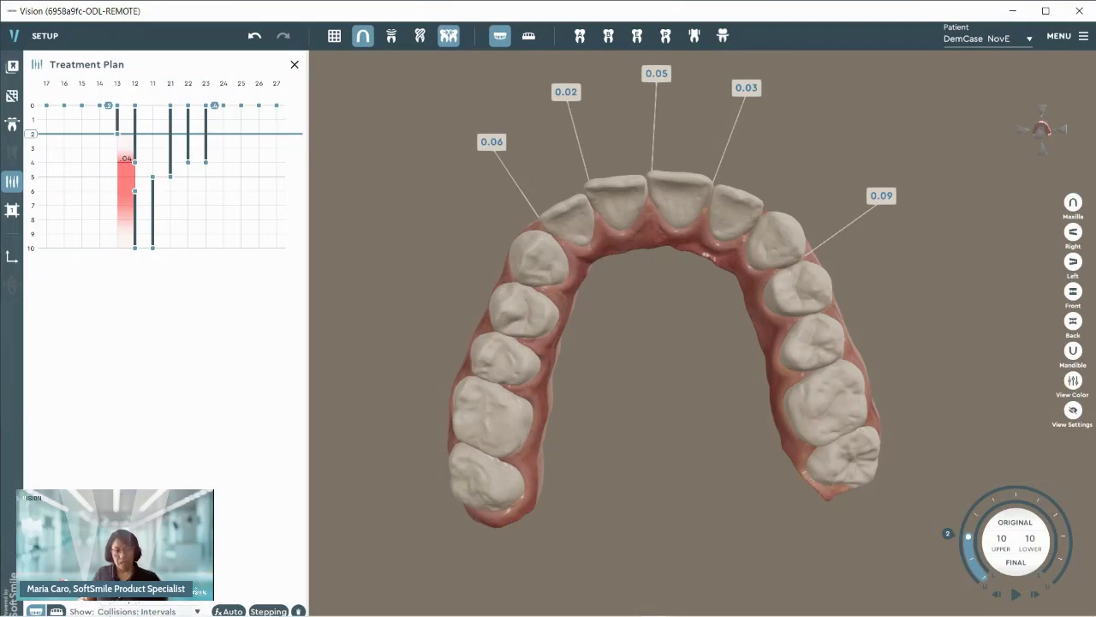
pyautogui.scroll(1, 135, 611)
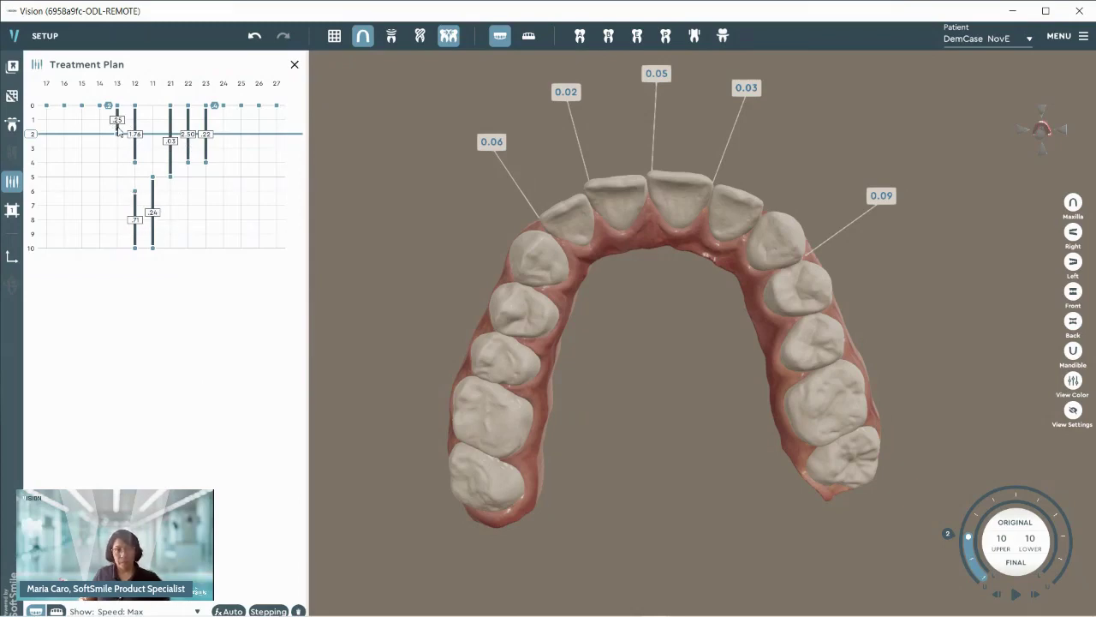
pyautogui.press('ctrl')
pyautogui.press('ctrl')
pyautogui.click(135, 164)
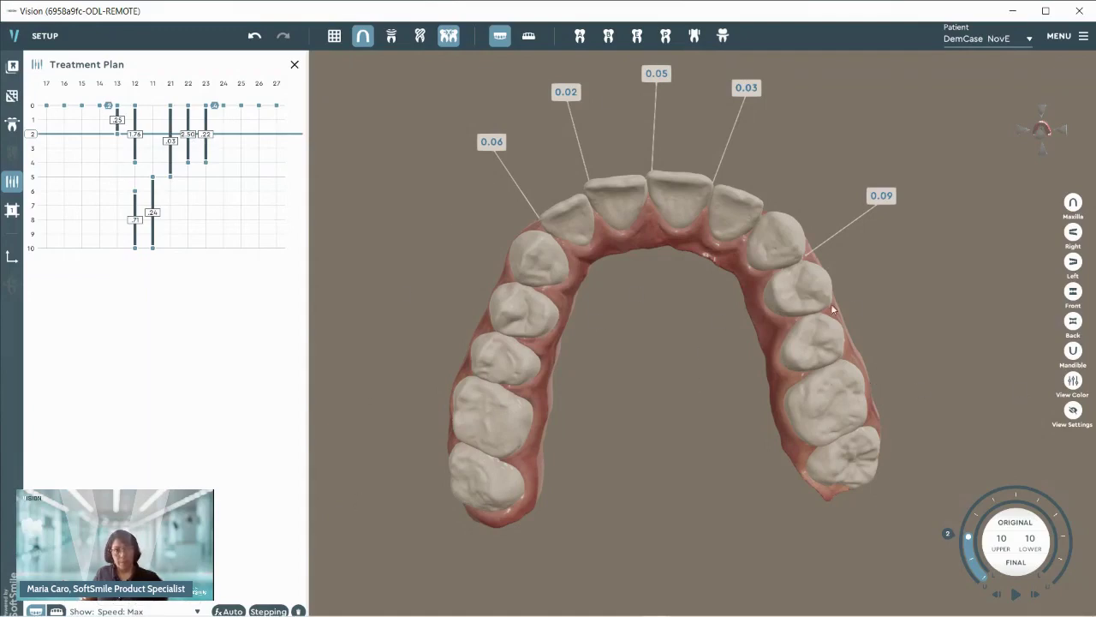
pyautogui.moveTo(657, 181); pyautogui.dragTo(644, 194, button='middle')
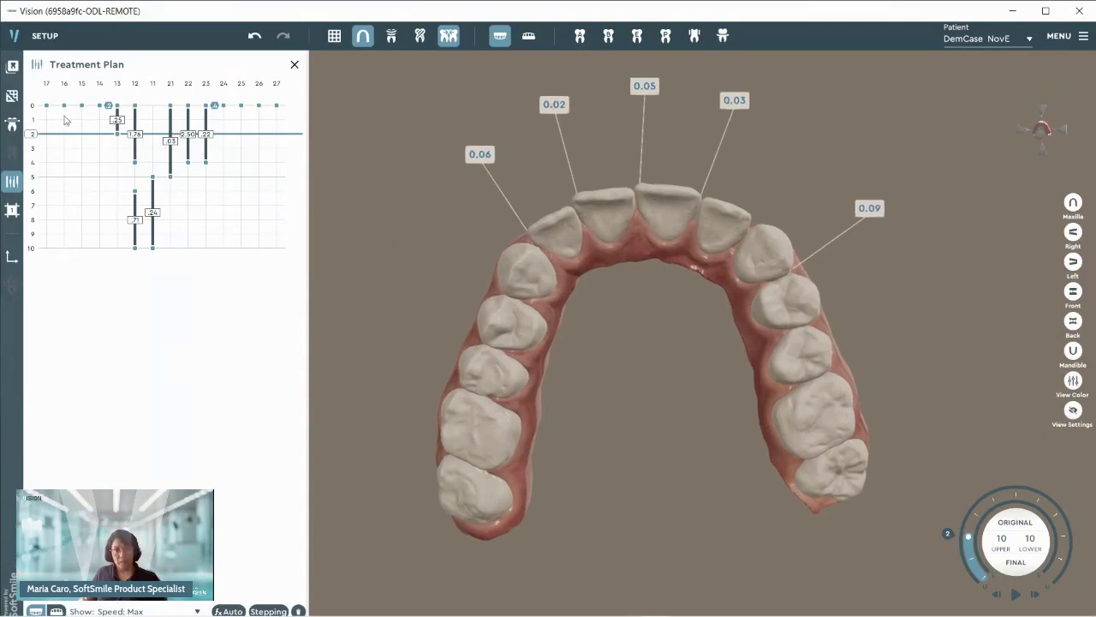
pyautogui.moveTo(30, 133)
pyautogui.mouseDown()
pyautogui.moveTo(30, 225)
pyautogui.moveTo(32, 121)
pyautogui.mouseUp()
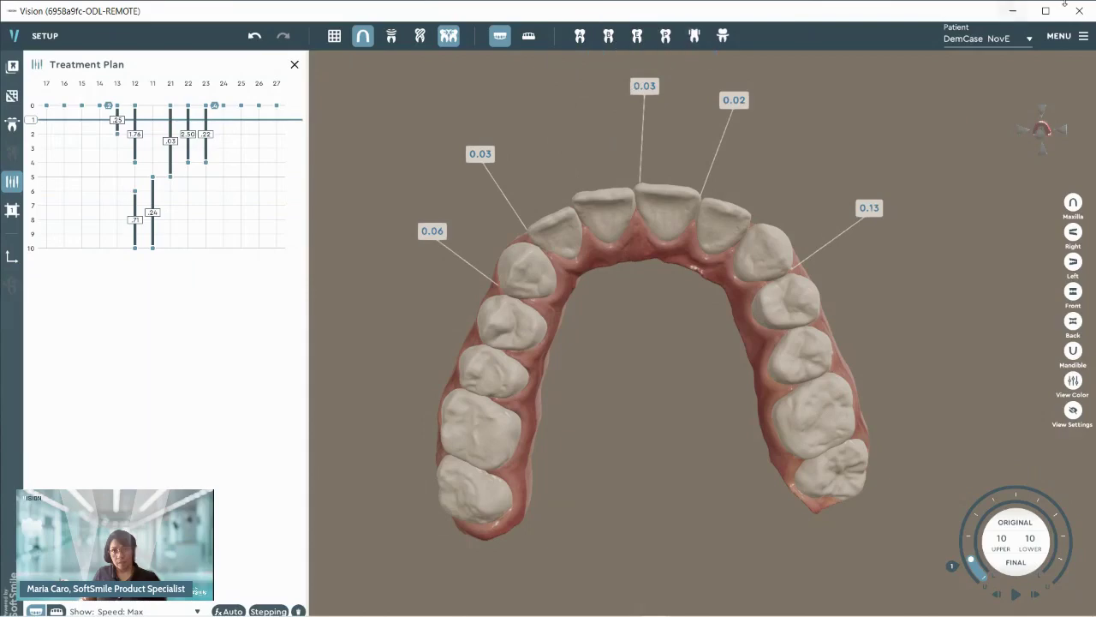
# - Switch to the other open Vision setup case whose upper arch has bite ramps and pontics
pyautogui.moveTo(671, 609)
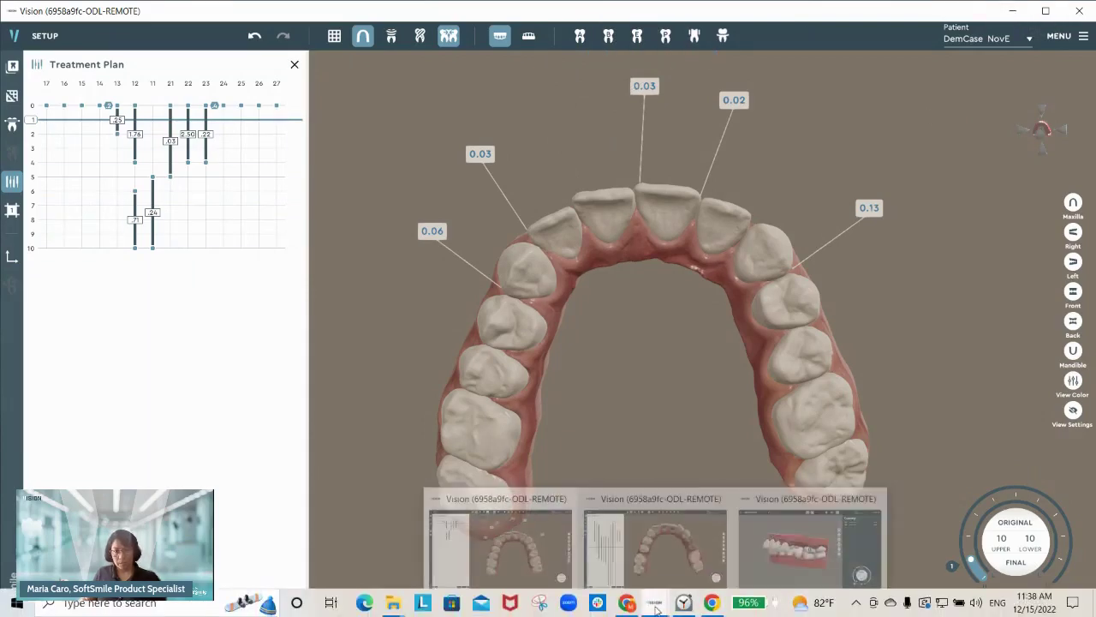
pyautogui.moveTo(626, 603)
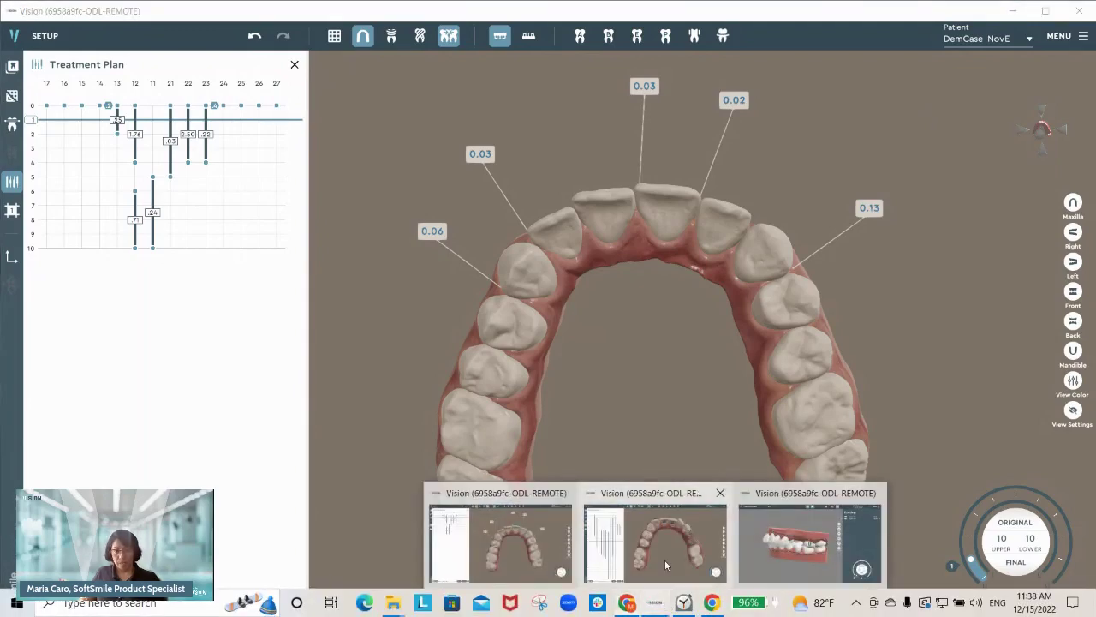
pyautogui.click(664, 560)
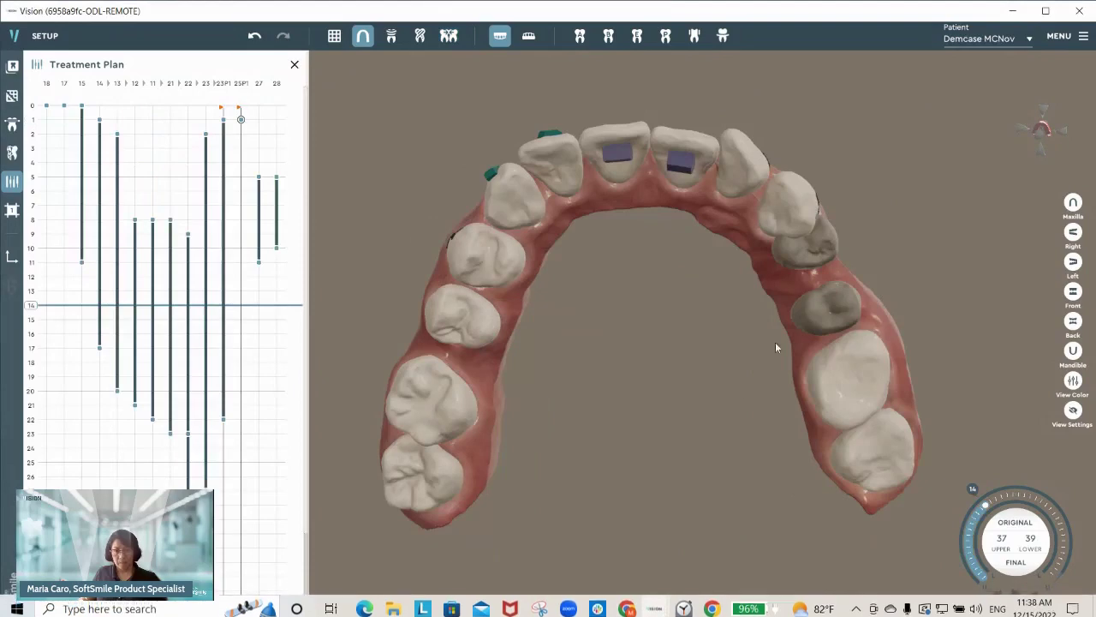
# - Hide the attachments, bite ramps, elastics and pontics on the jaws through the View Settings
pyautogui.click(1073, 411)
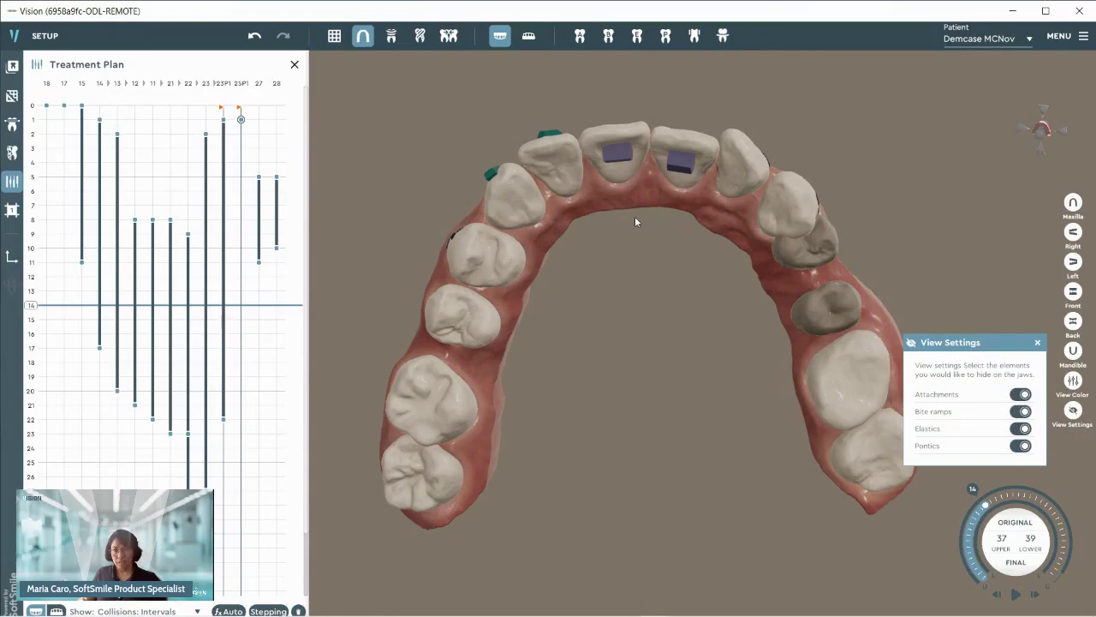
pyautogui.click(1019, 395)
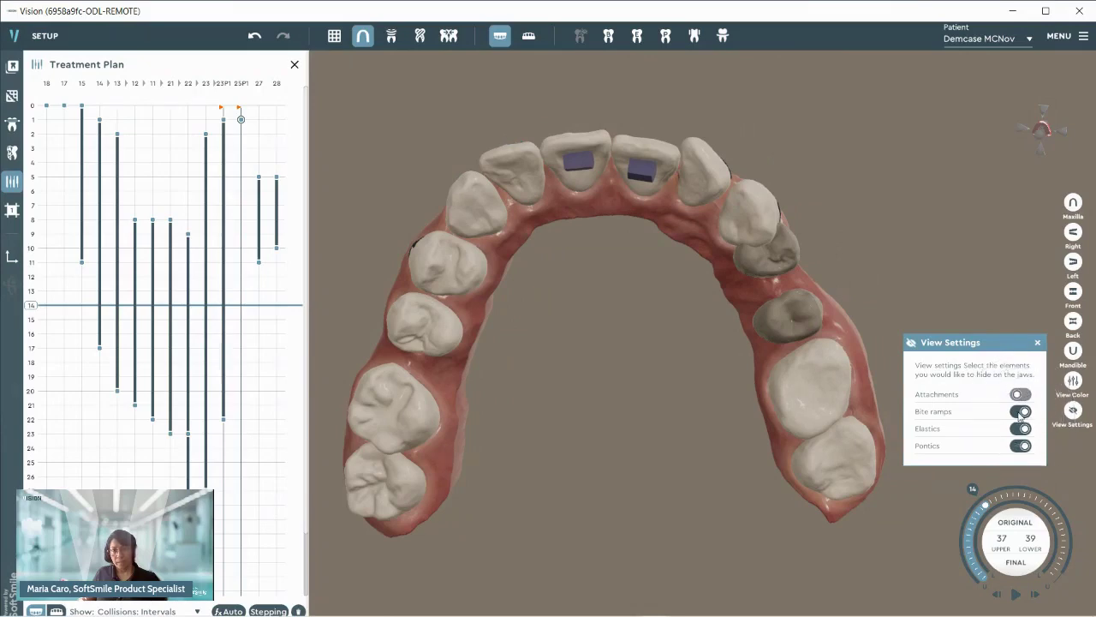
pyautogui.click(1020, 412)
pyautogui.click(1020, 430)
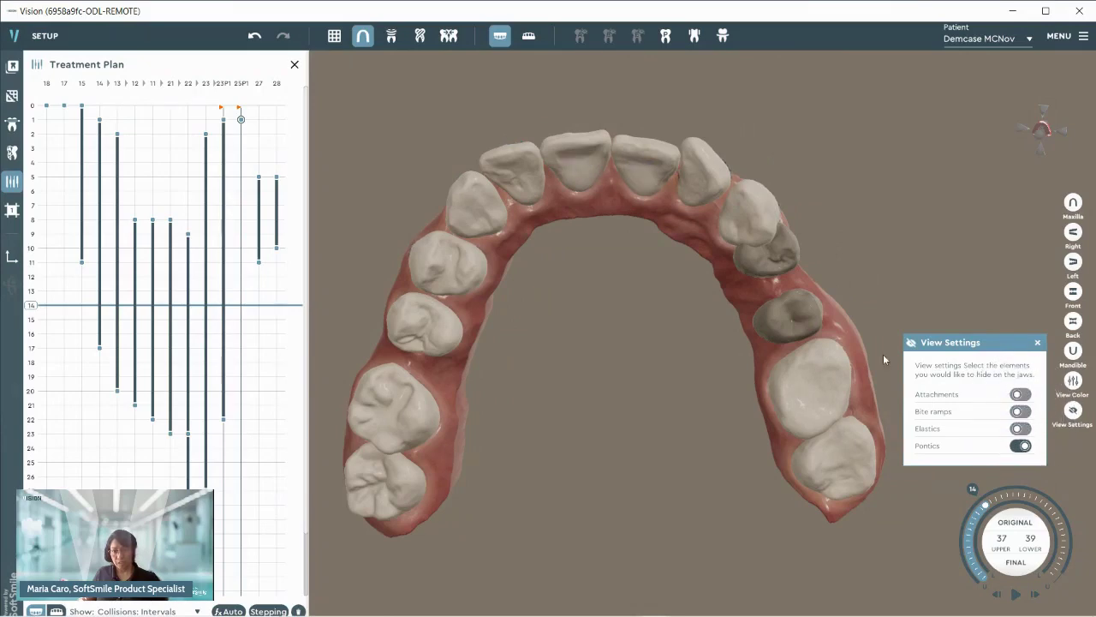
pyautogui.click(1020, 446)
pyautogui.moveTo(598, 289); pyautogui.dragTo(557, 345)
pyautogui.moveTo(767, 360); pyautogui.dragTo(694, 332)
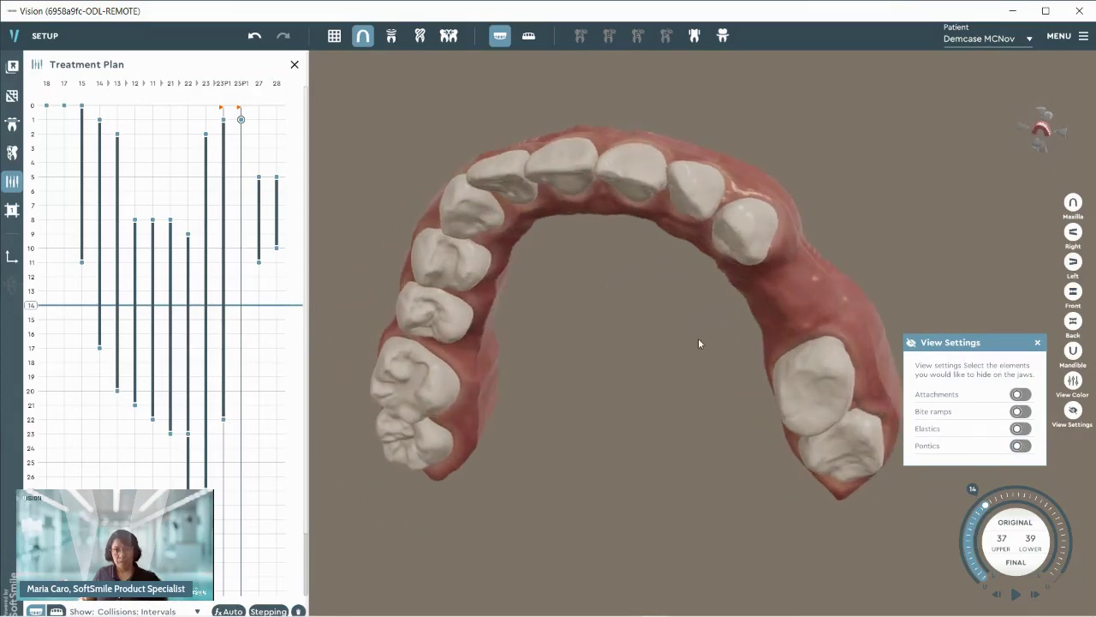
# - Reposition the View Settings window closer to the upper arch and return the arch to an occlusal view
pyautogui.moveTo(1004, 347); pyautogui.dragTo(1006, 223)
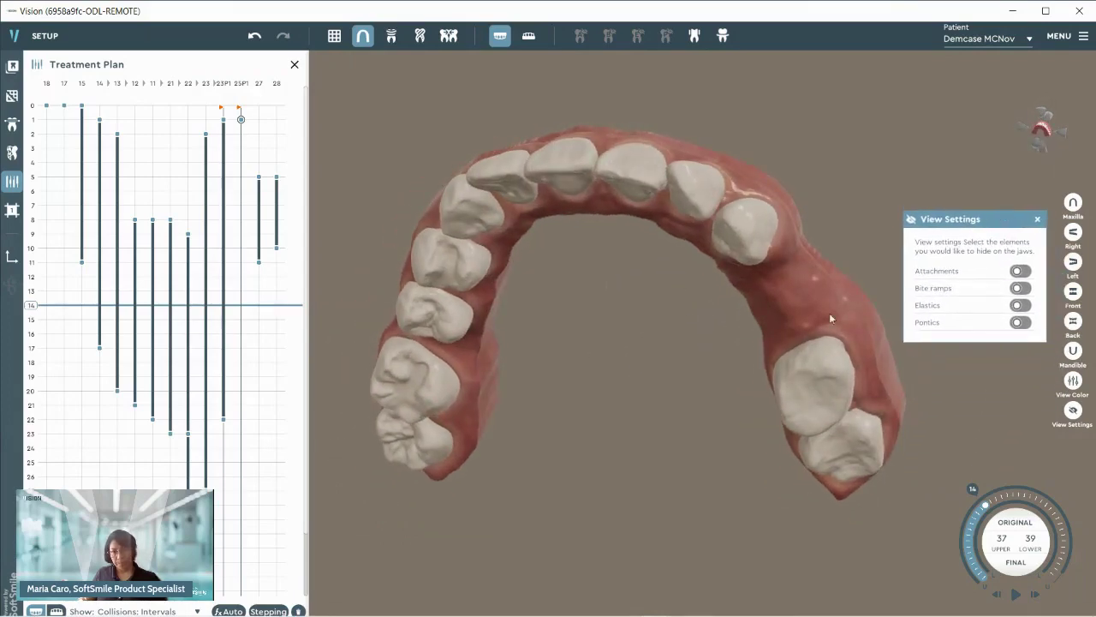
pyautogui.moveTo(597, 377); pyautogui.dragTo(607, 328)
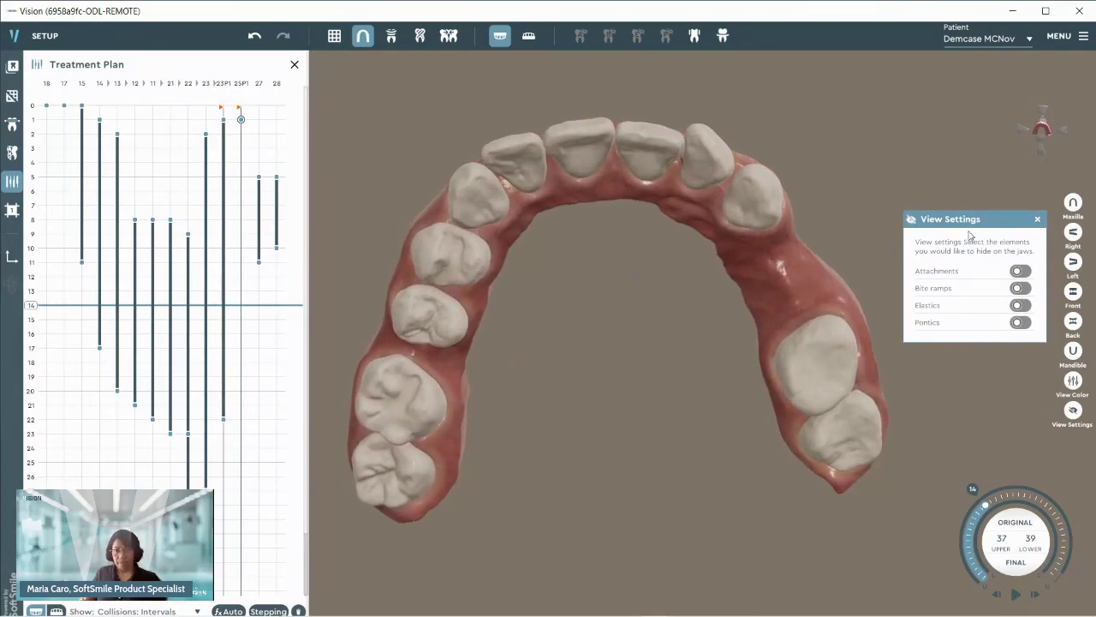
pyautogui.moveTo(993, 222); pyautogui.dragTo(951, 199)
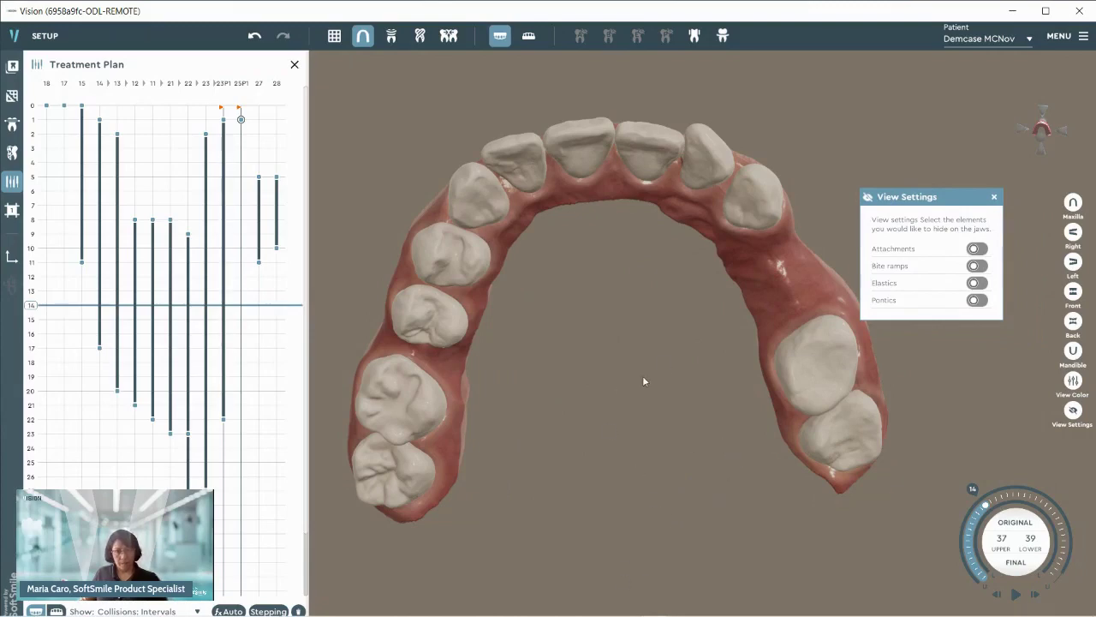
pyautogui.moveTo(664, 467); pyautogui.dragTo(611, 487)
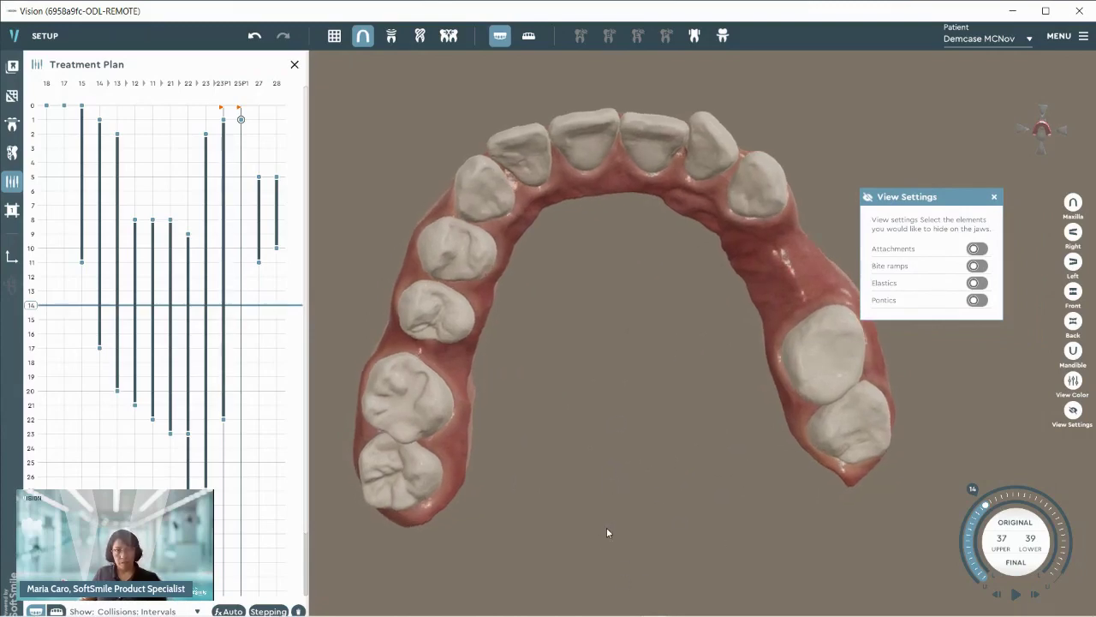
# - Switch to the Vision case open in Postprocessing with the Cutting lines and maximize its window
pyautogui.moveTo(578, 614)
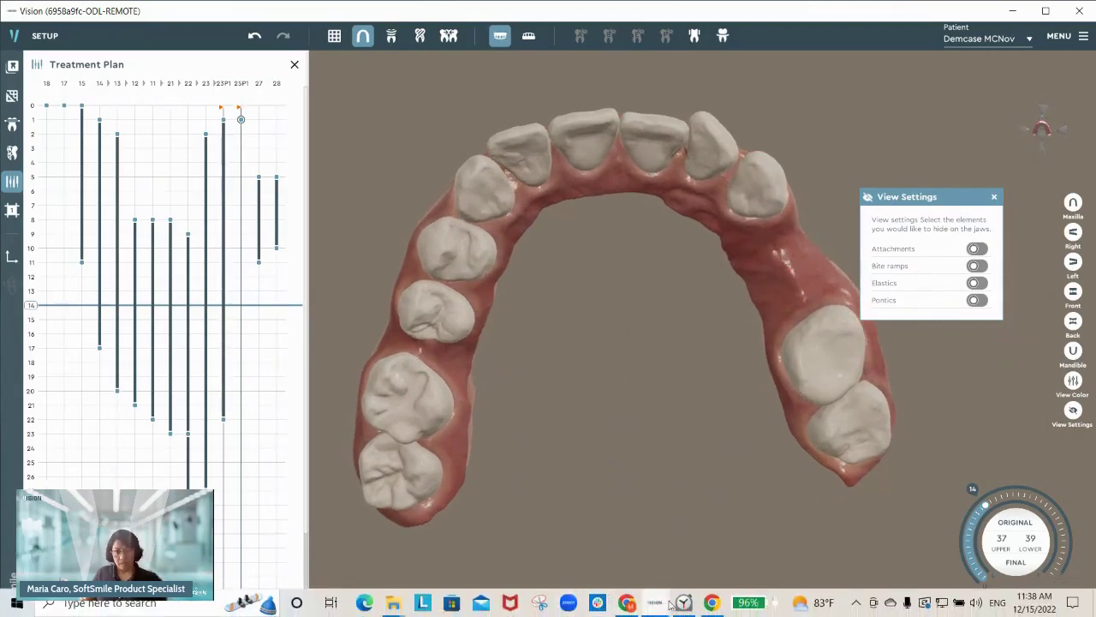
pyautogui.moveTo(655, 608)
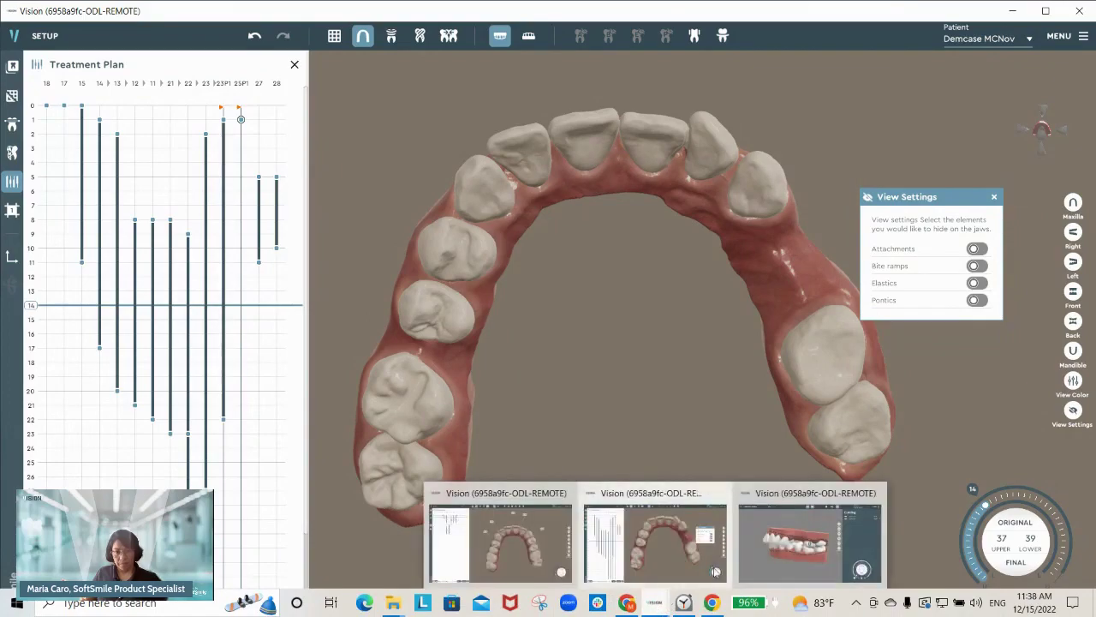
pyautogui.moveTo(785, 568)
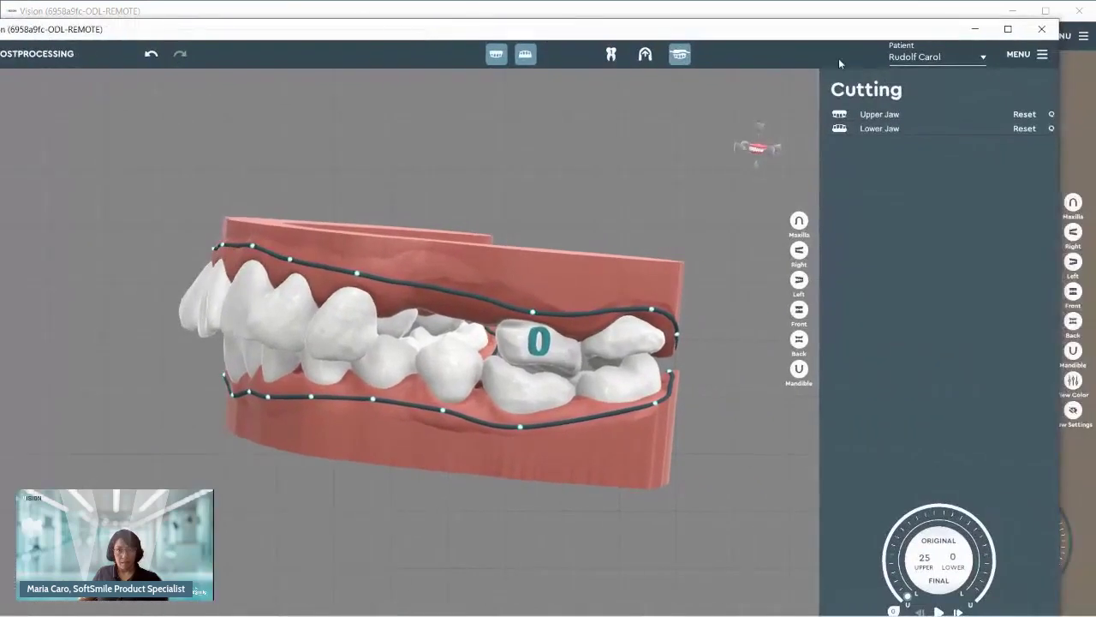
pyautogui.click(1008, 28)
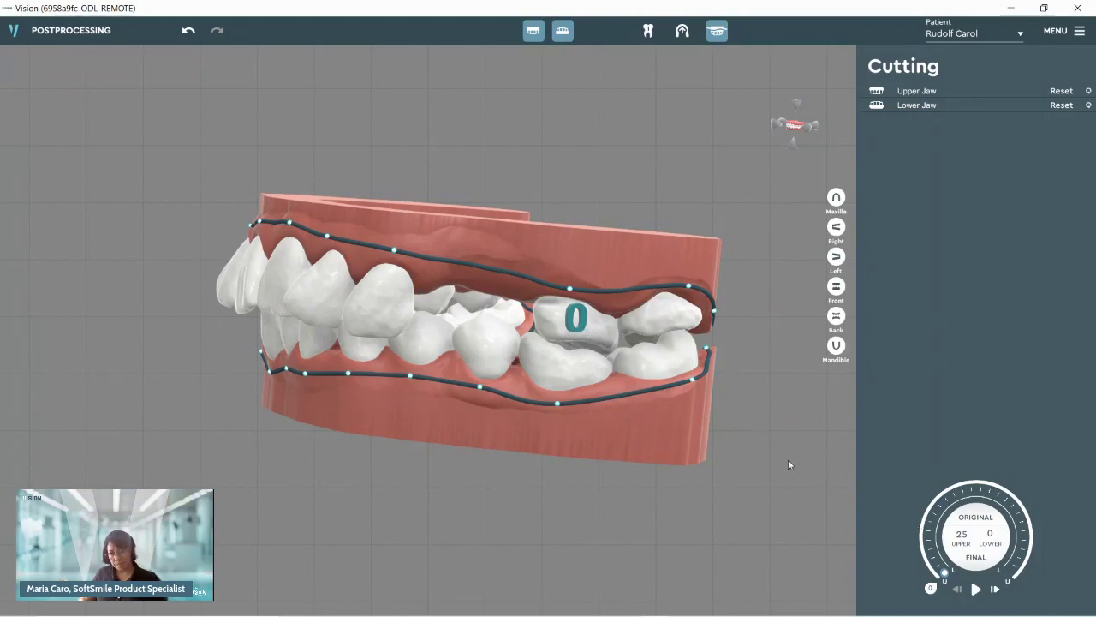
# - Play the stages of the Postprocessing model to examine the stage number on the upper molar and the cutting lines
pyautogui.click(975, 589)
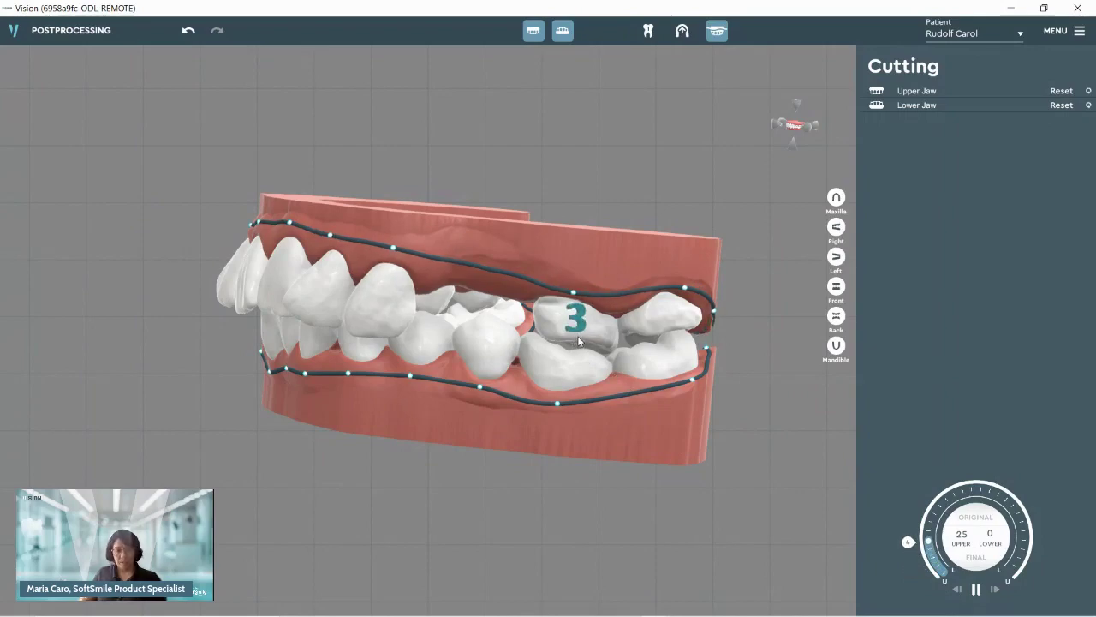
pyautogui.moveTo(578, 335); pyautogui.dragTo(578, 332)
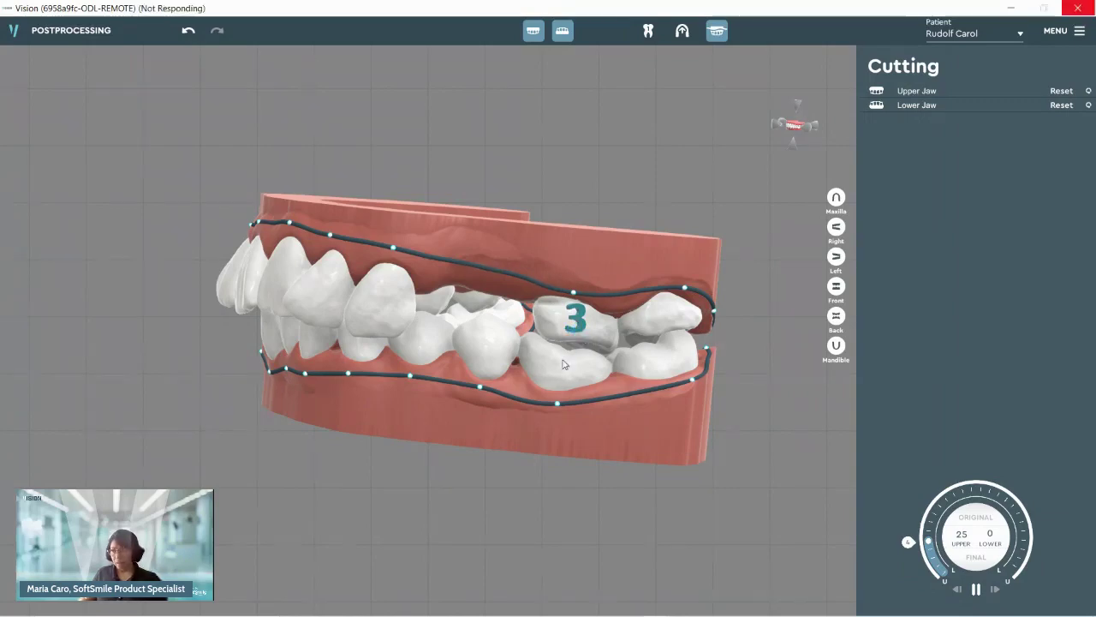